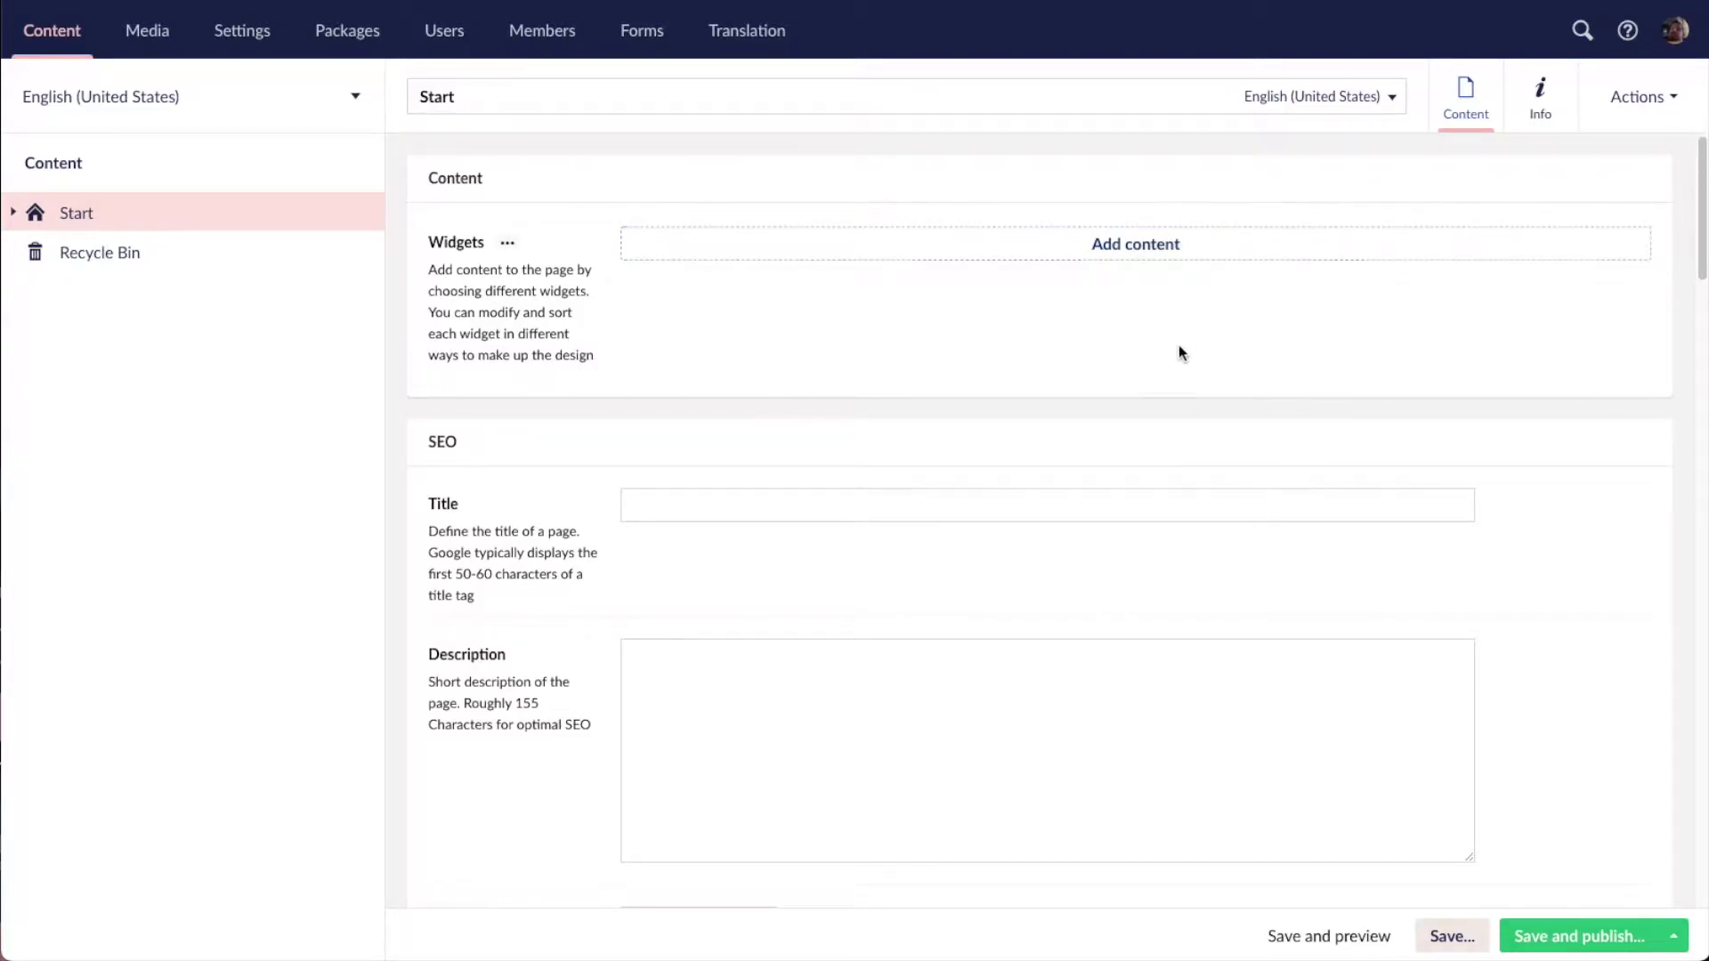
- Expand Start and open the Settings > Theme node at its General group
click(14, 213)
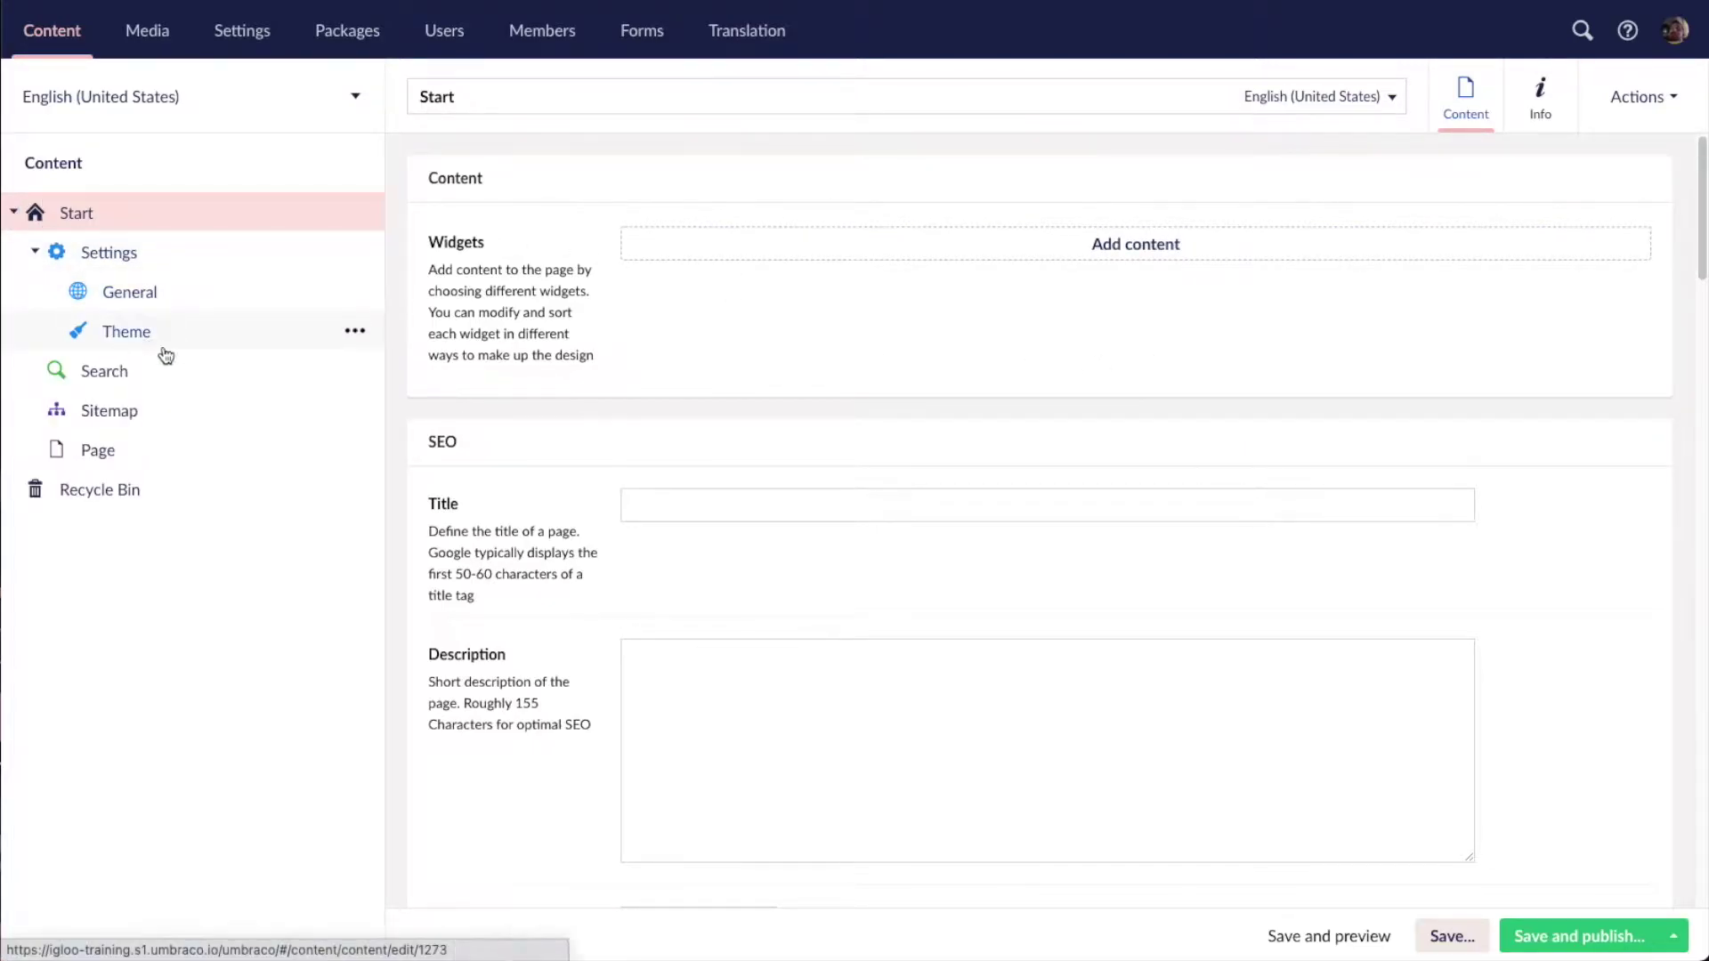
click(156, 338)
click(1472, 450)
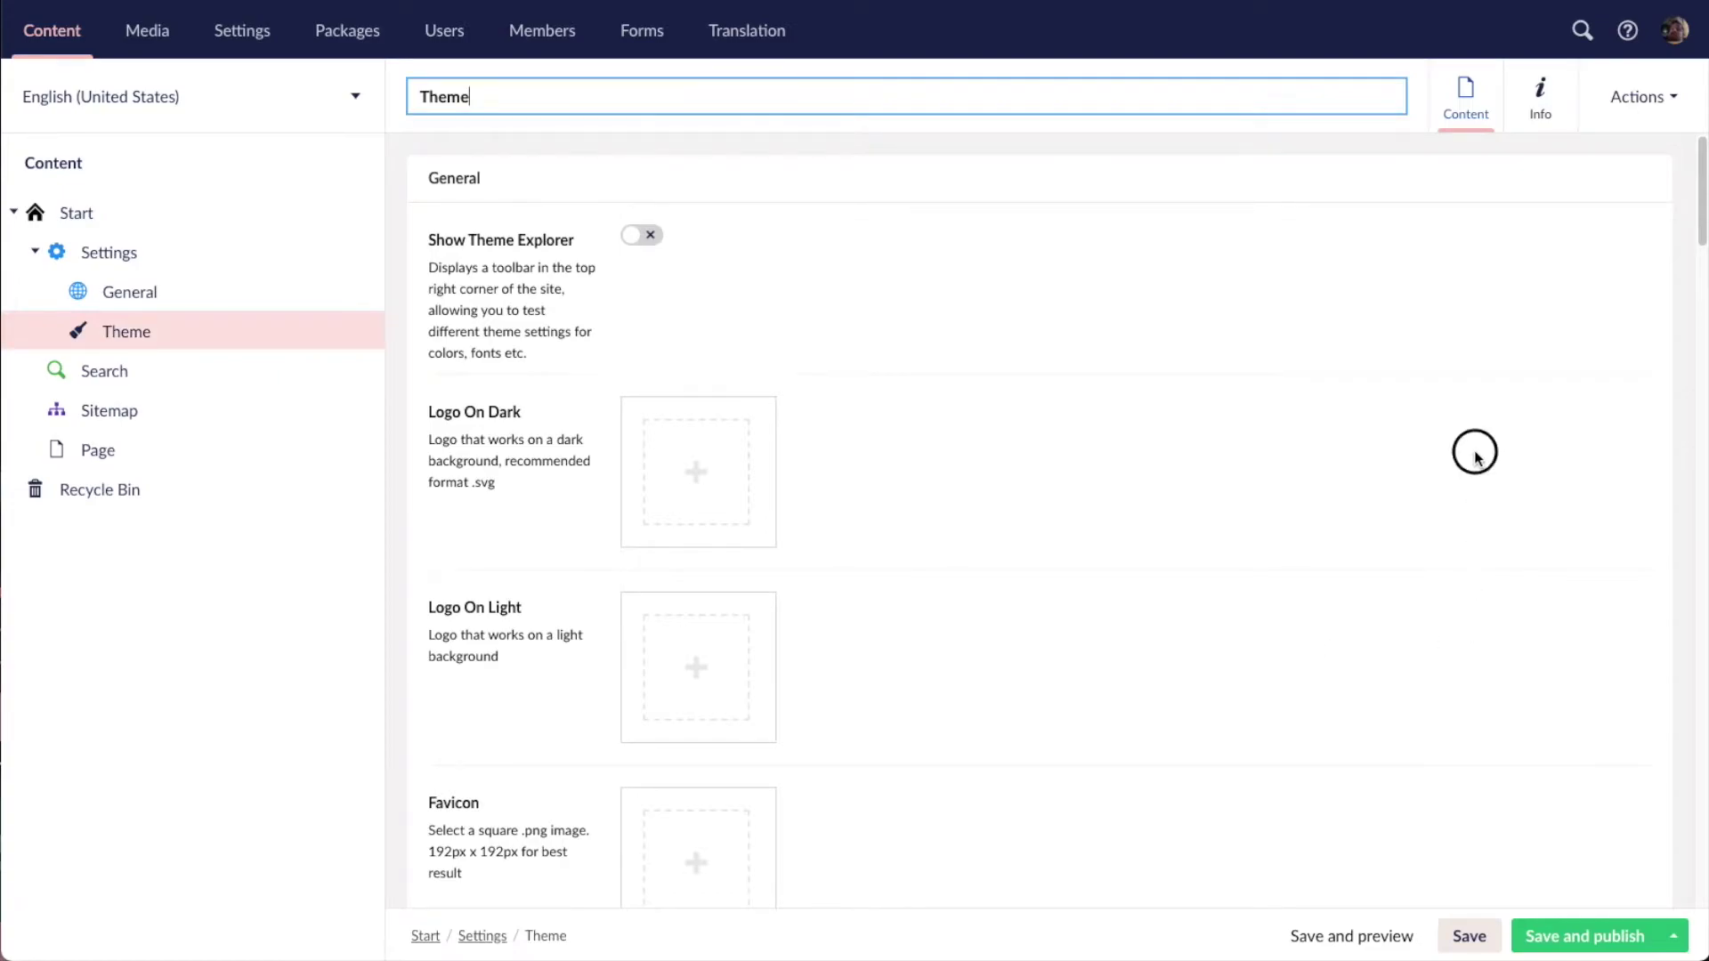
click(1429, 152)
- Scroll through the Theme colour, header, footer and grid groups, then return to the top
scroll(1308, 511, down, 1)
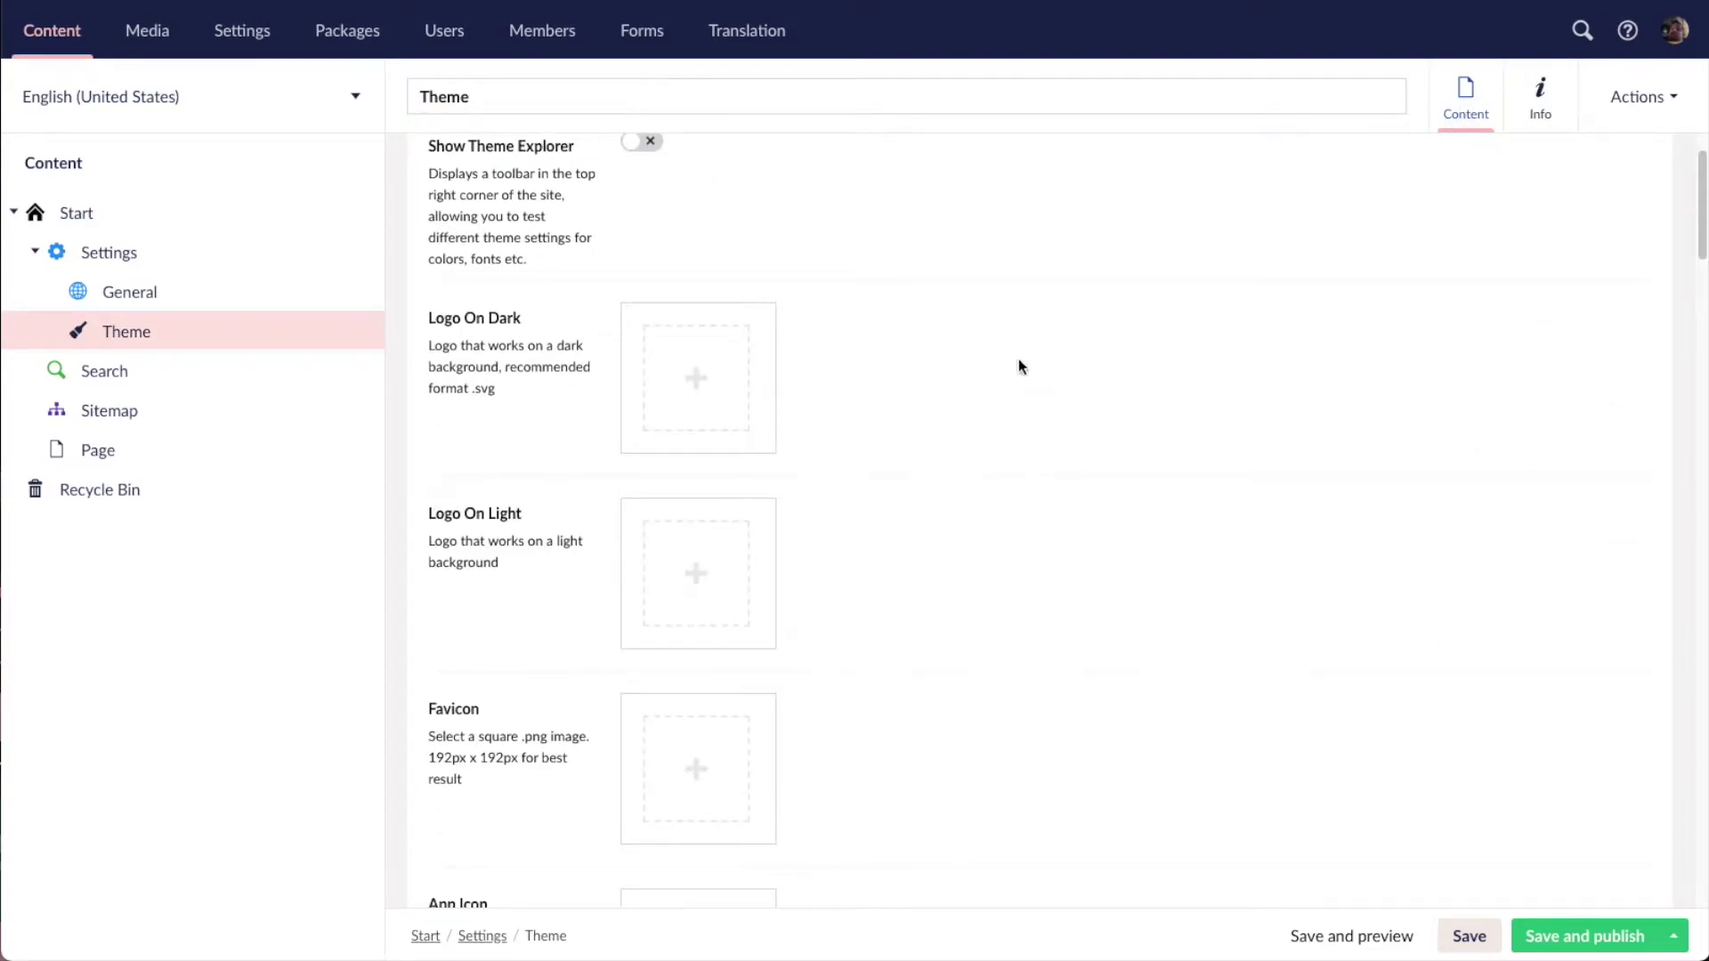
scroll(694, 766, down, 5)
scroll(1376, 590, down, 12)
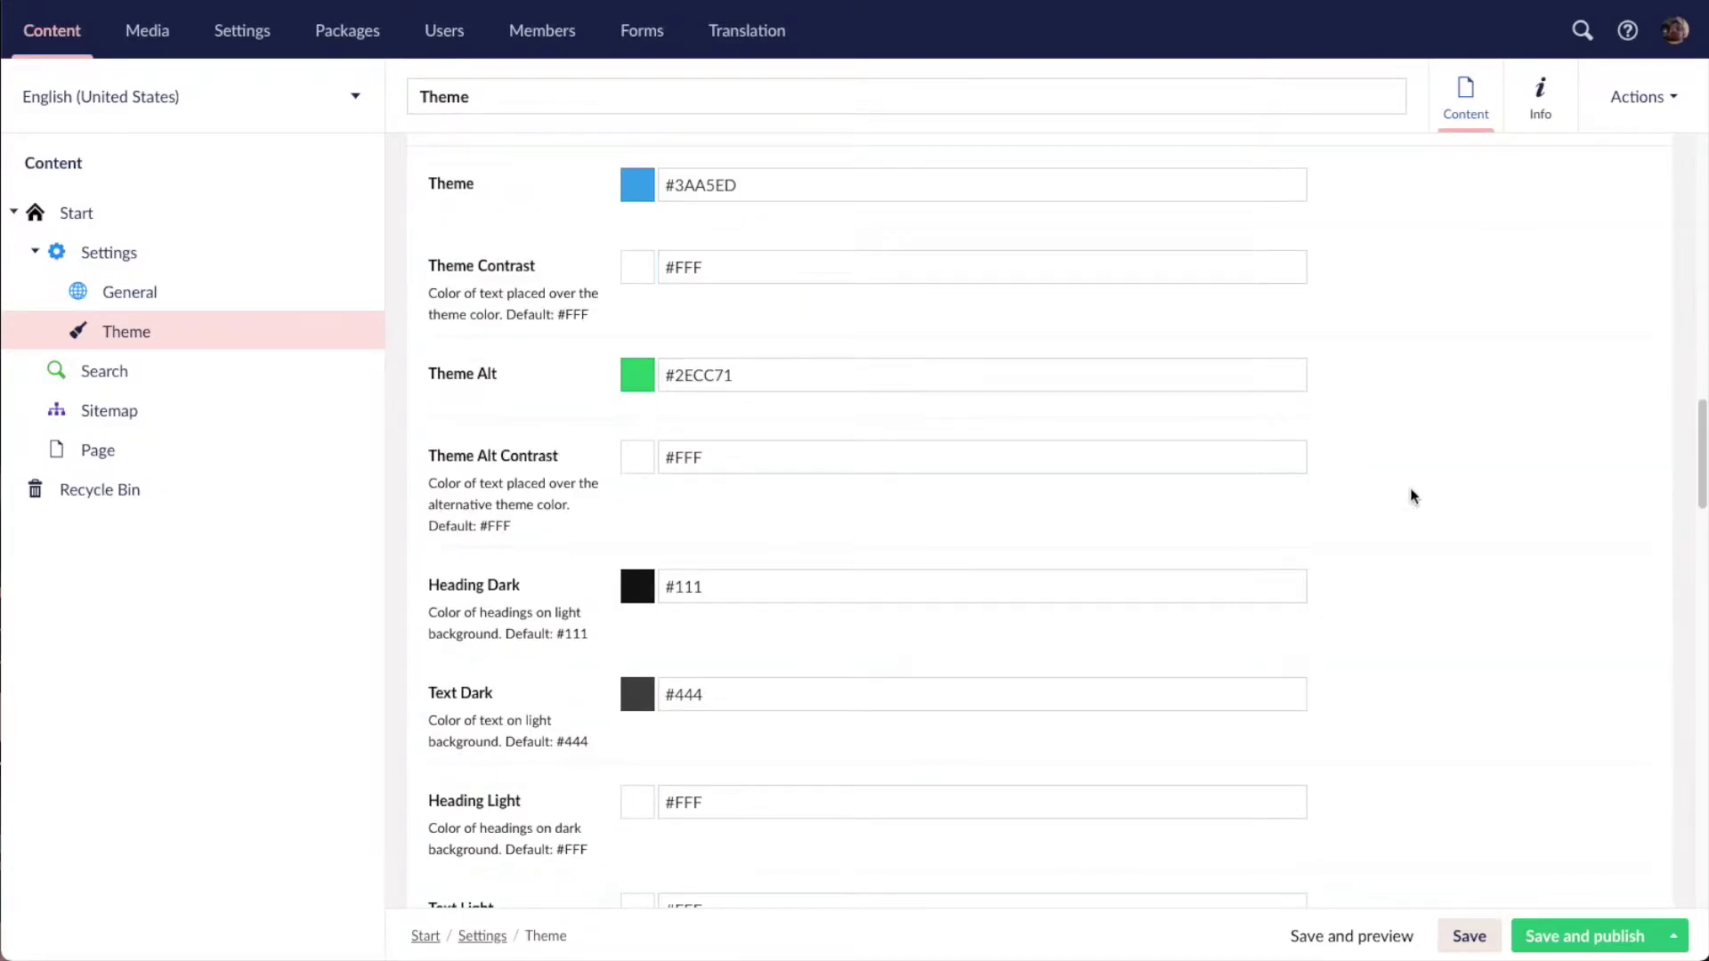
scroll(1454, 451, down, 8)
scroll(1452, 453, down, 4)
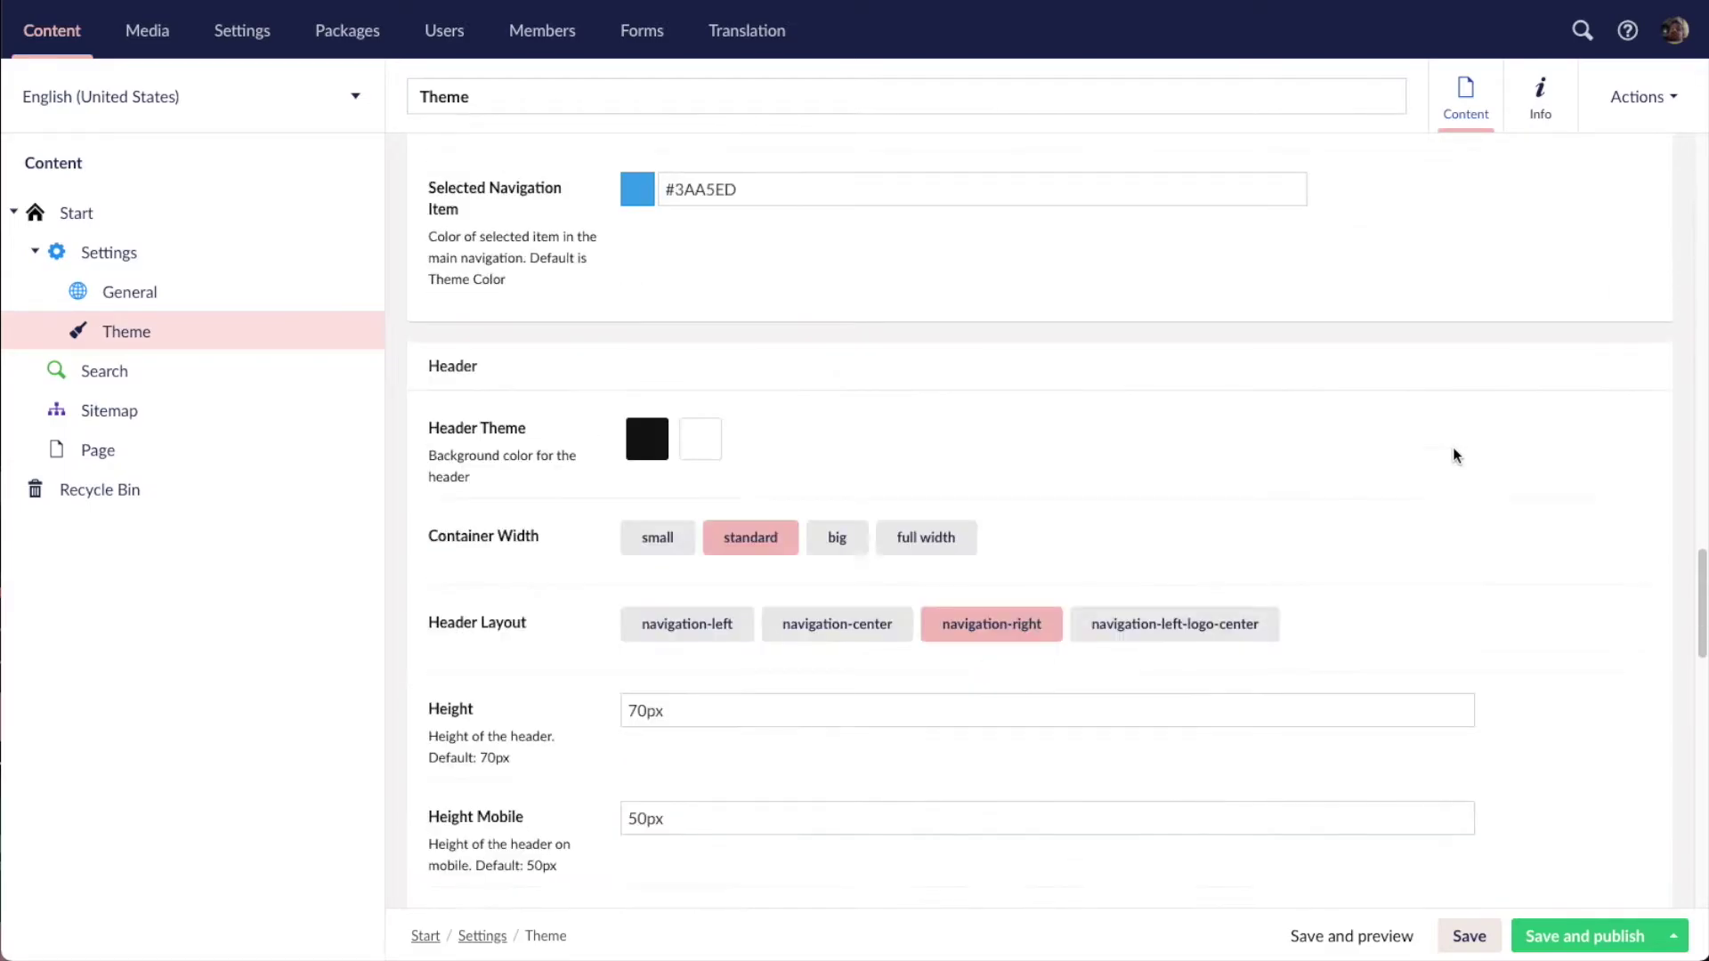
scroll(1549, 499, up, 1)
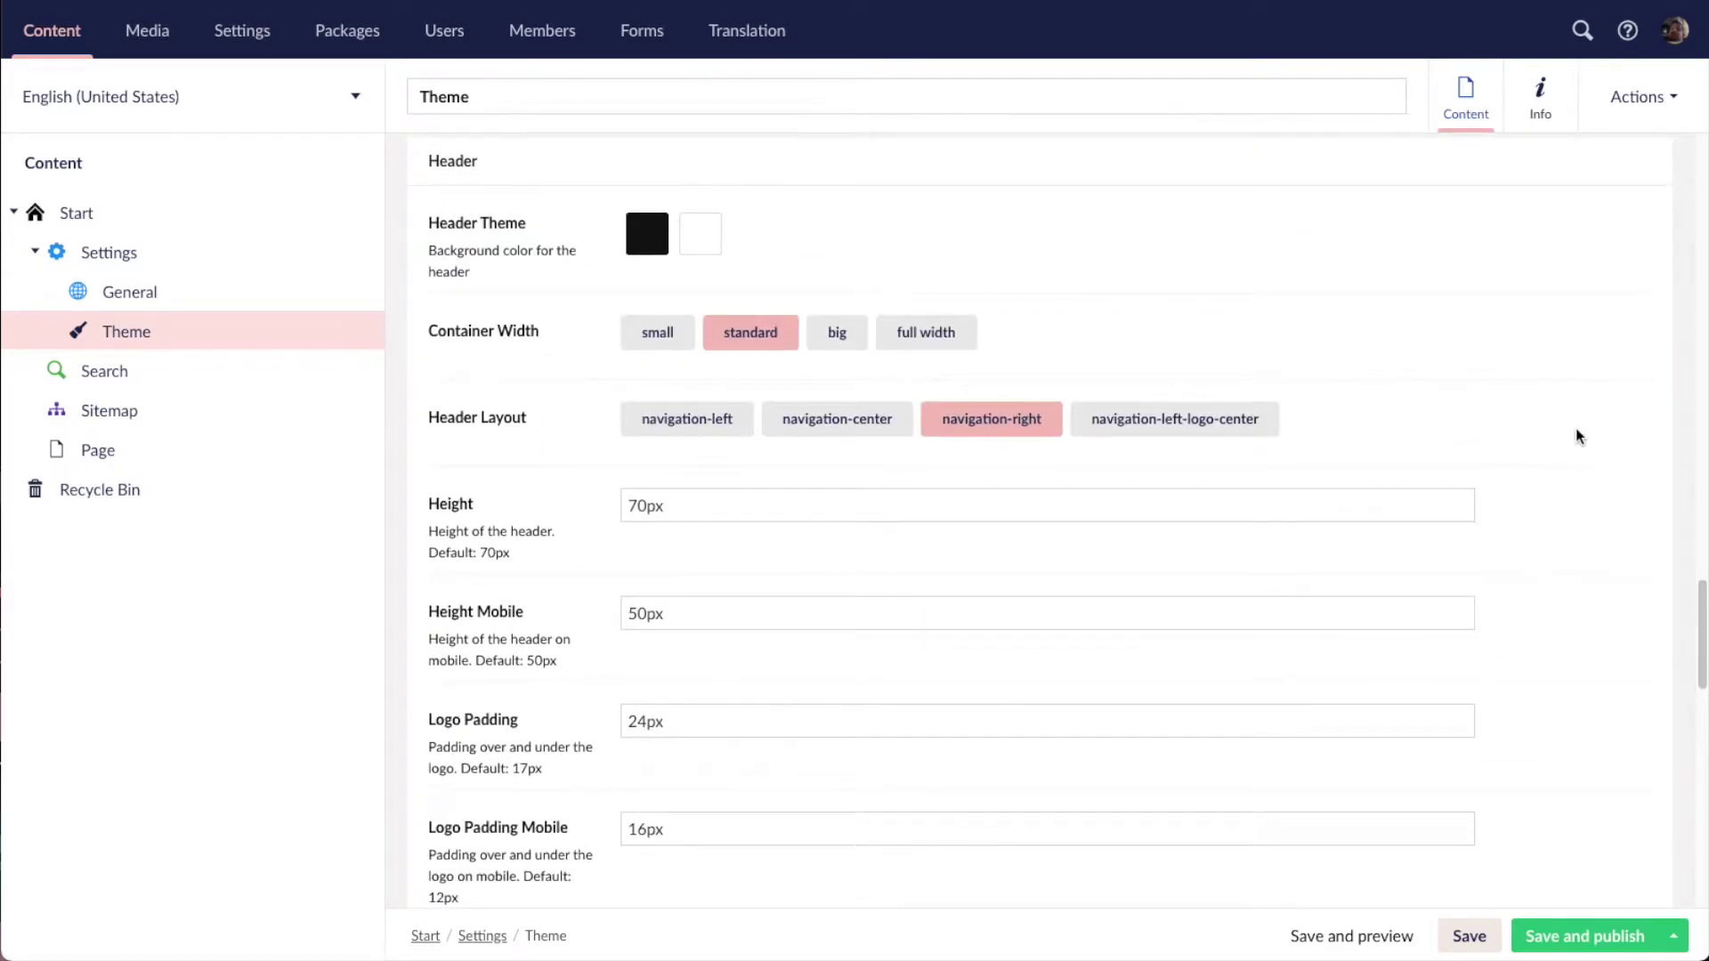
scroll(1207, 860, down, 3)
scroll(1151, 771, down, 5)
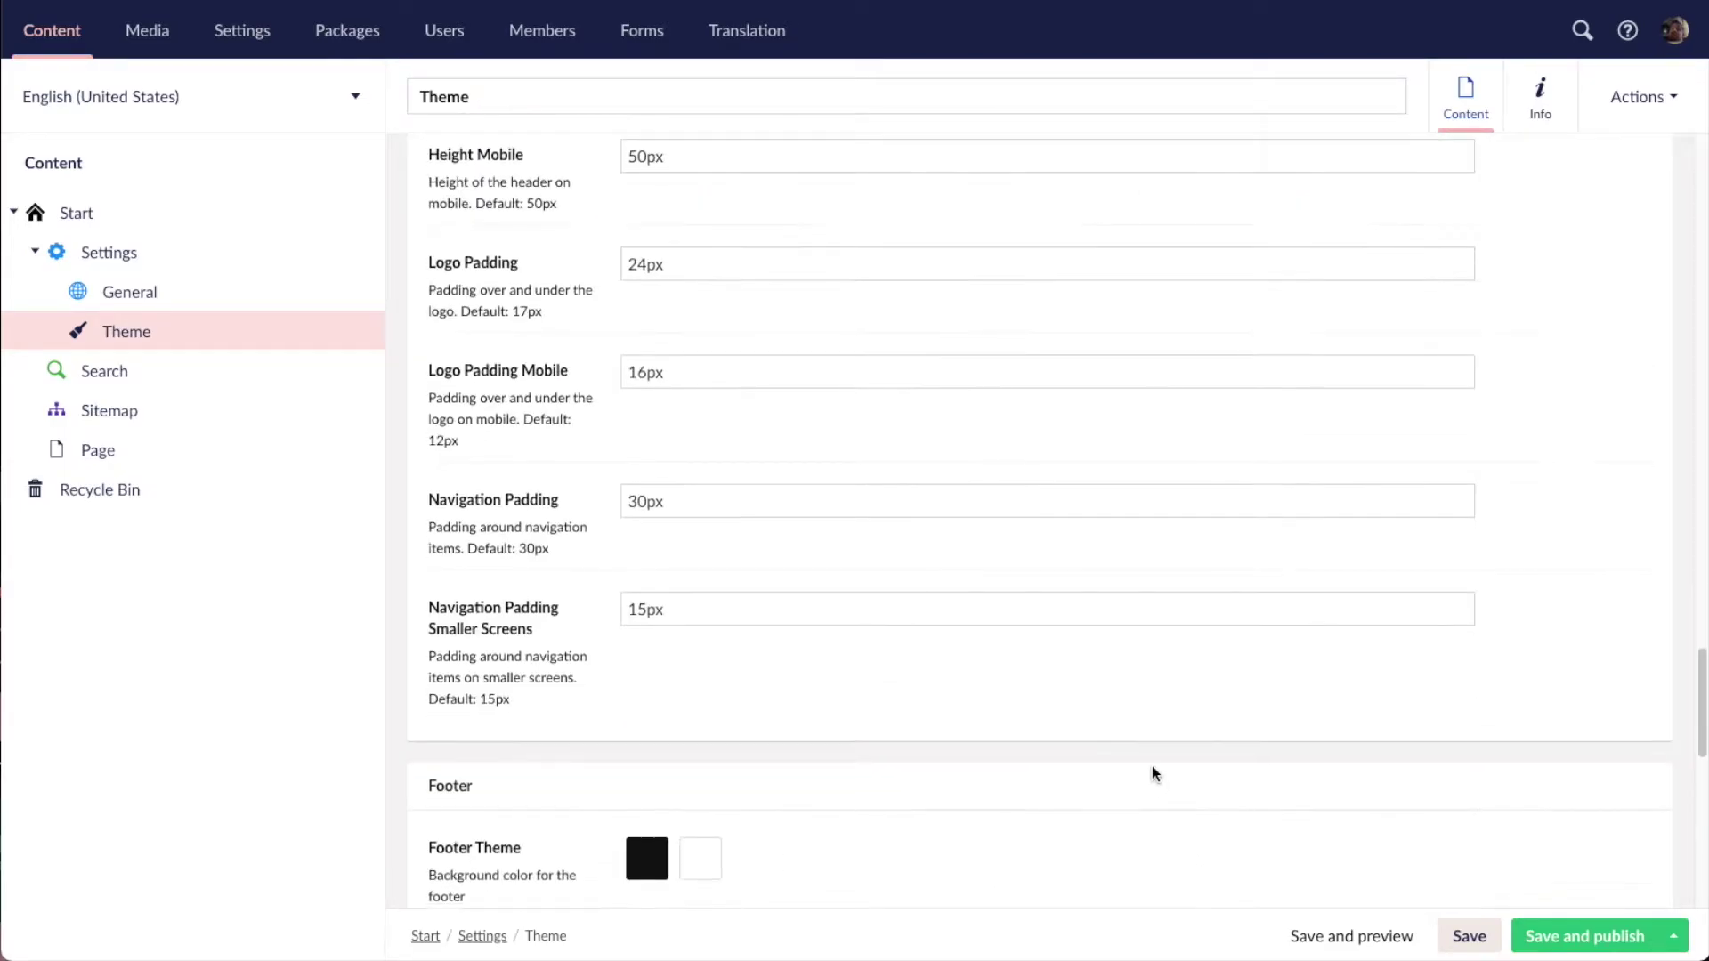
scroll(717, 793, down, 5)
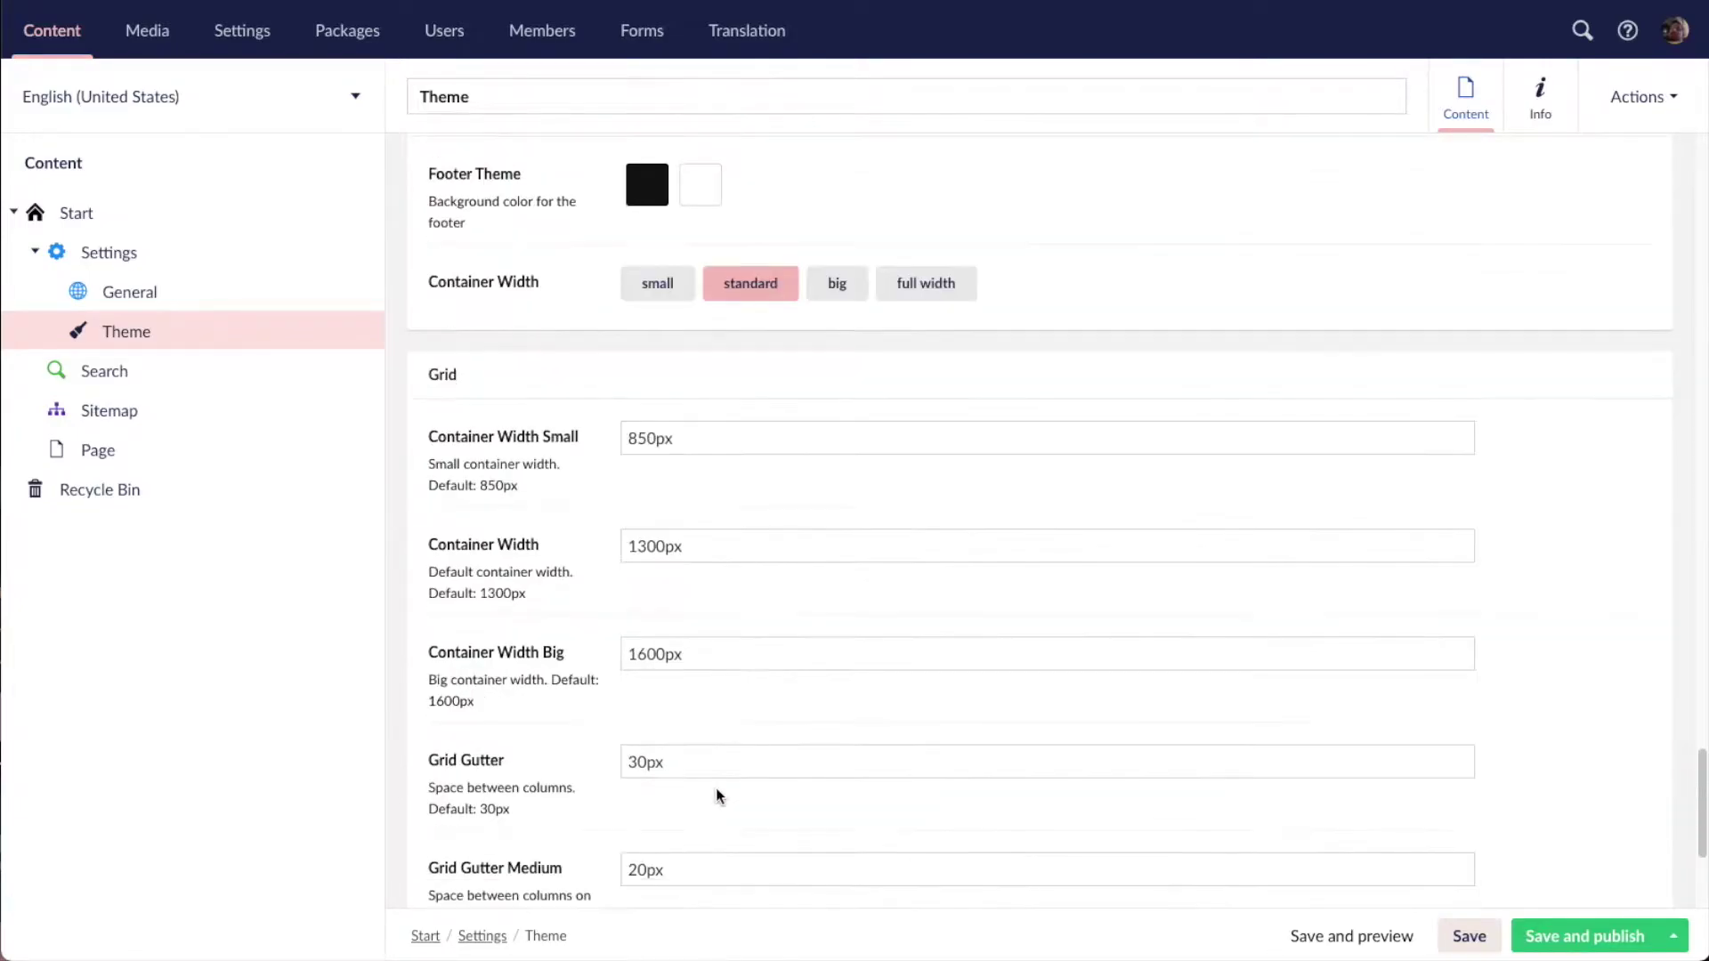
scroll(919, 832, down, 1)
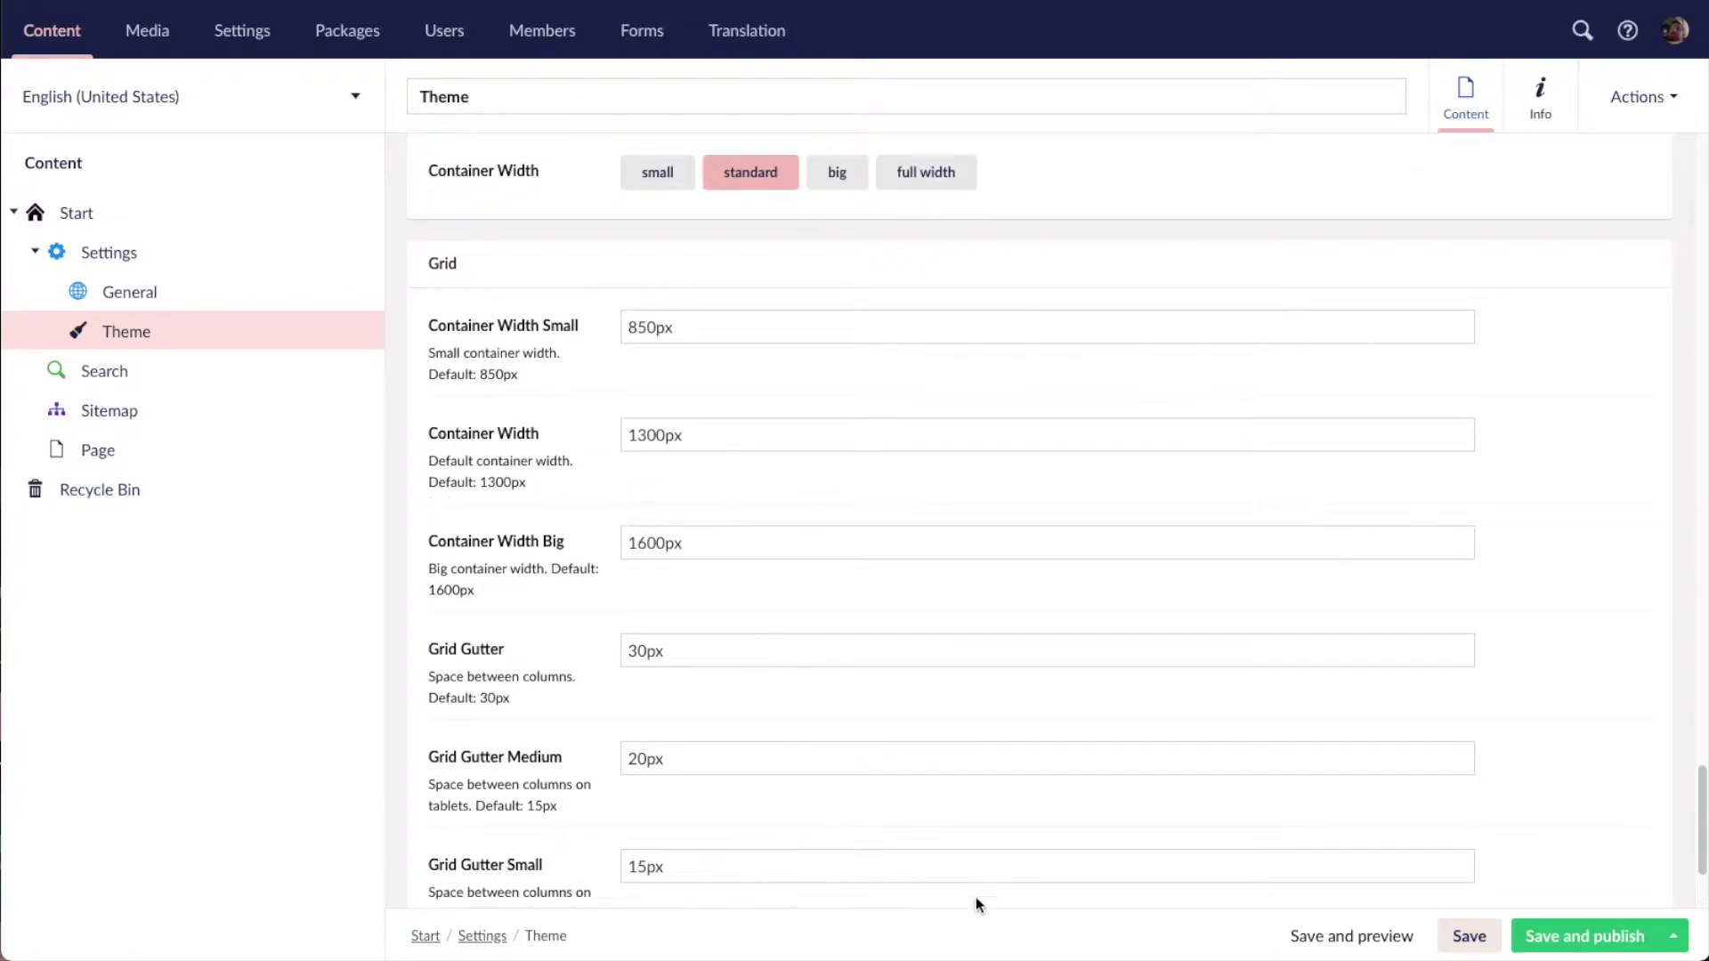
key(Home)
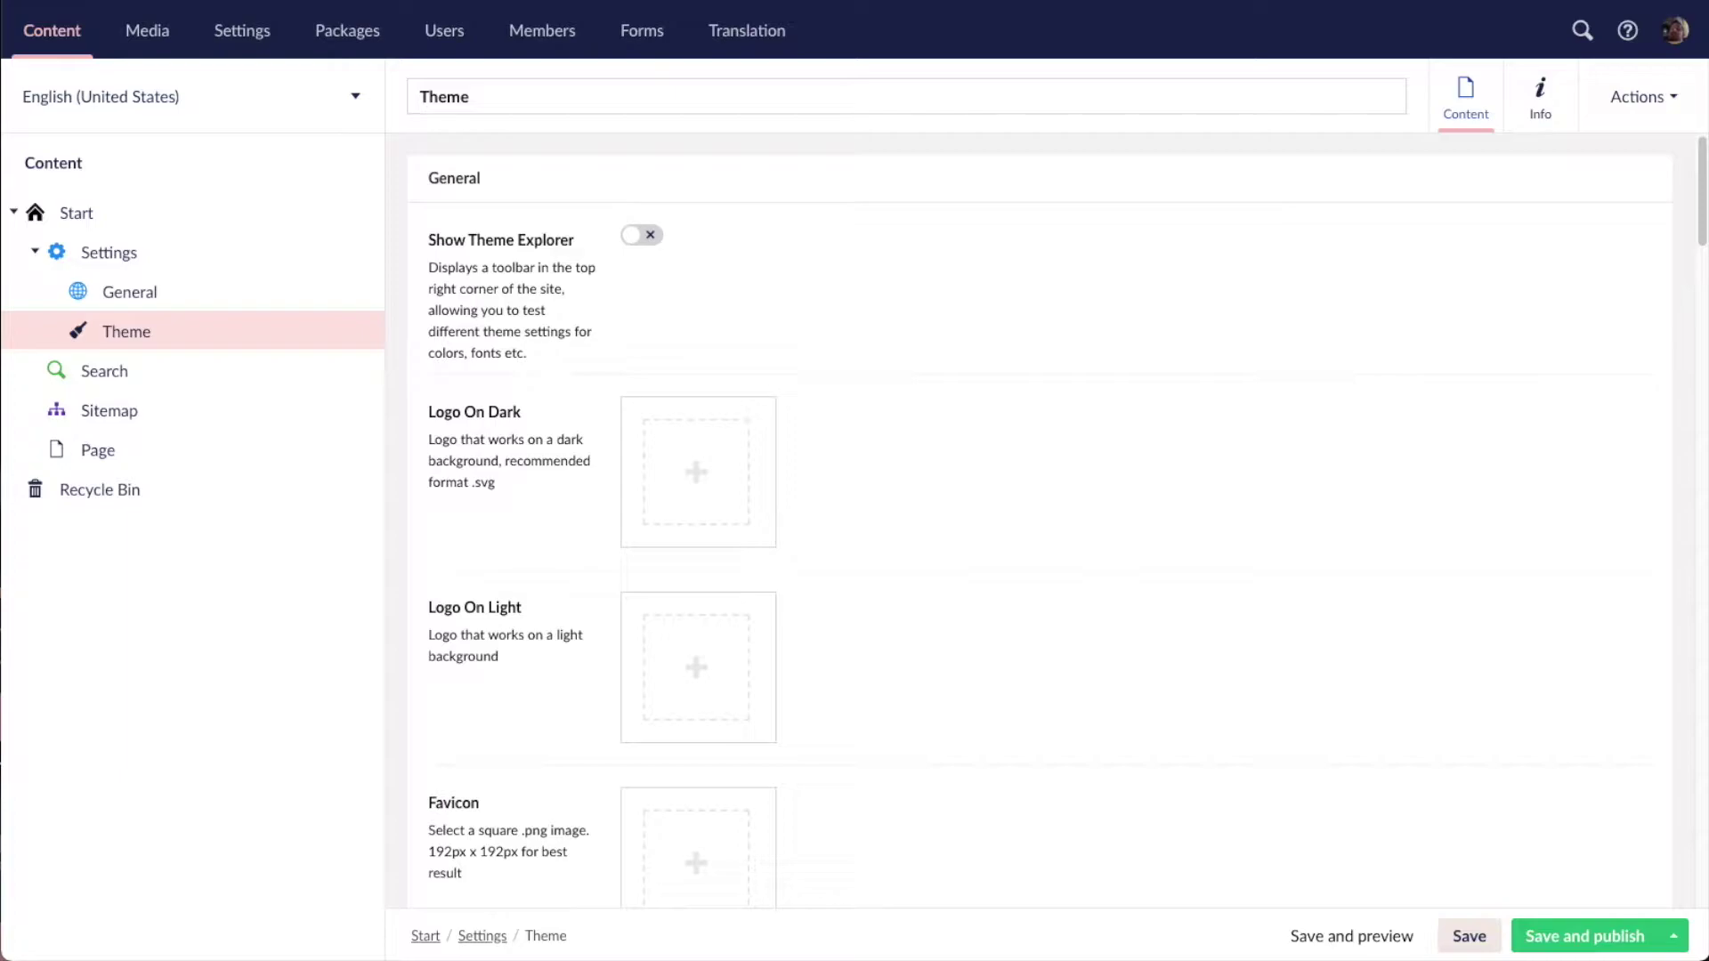
- Set Logo On Dark to the Logo Light image and Logo On Light to Logo Dark
scroll(1063, 525, down, 1)
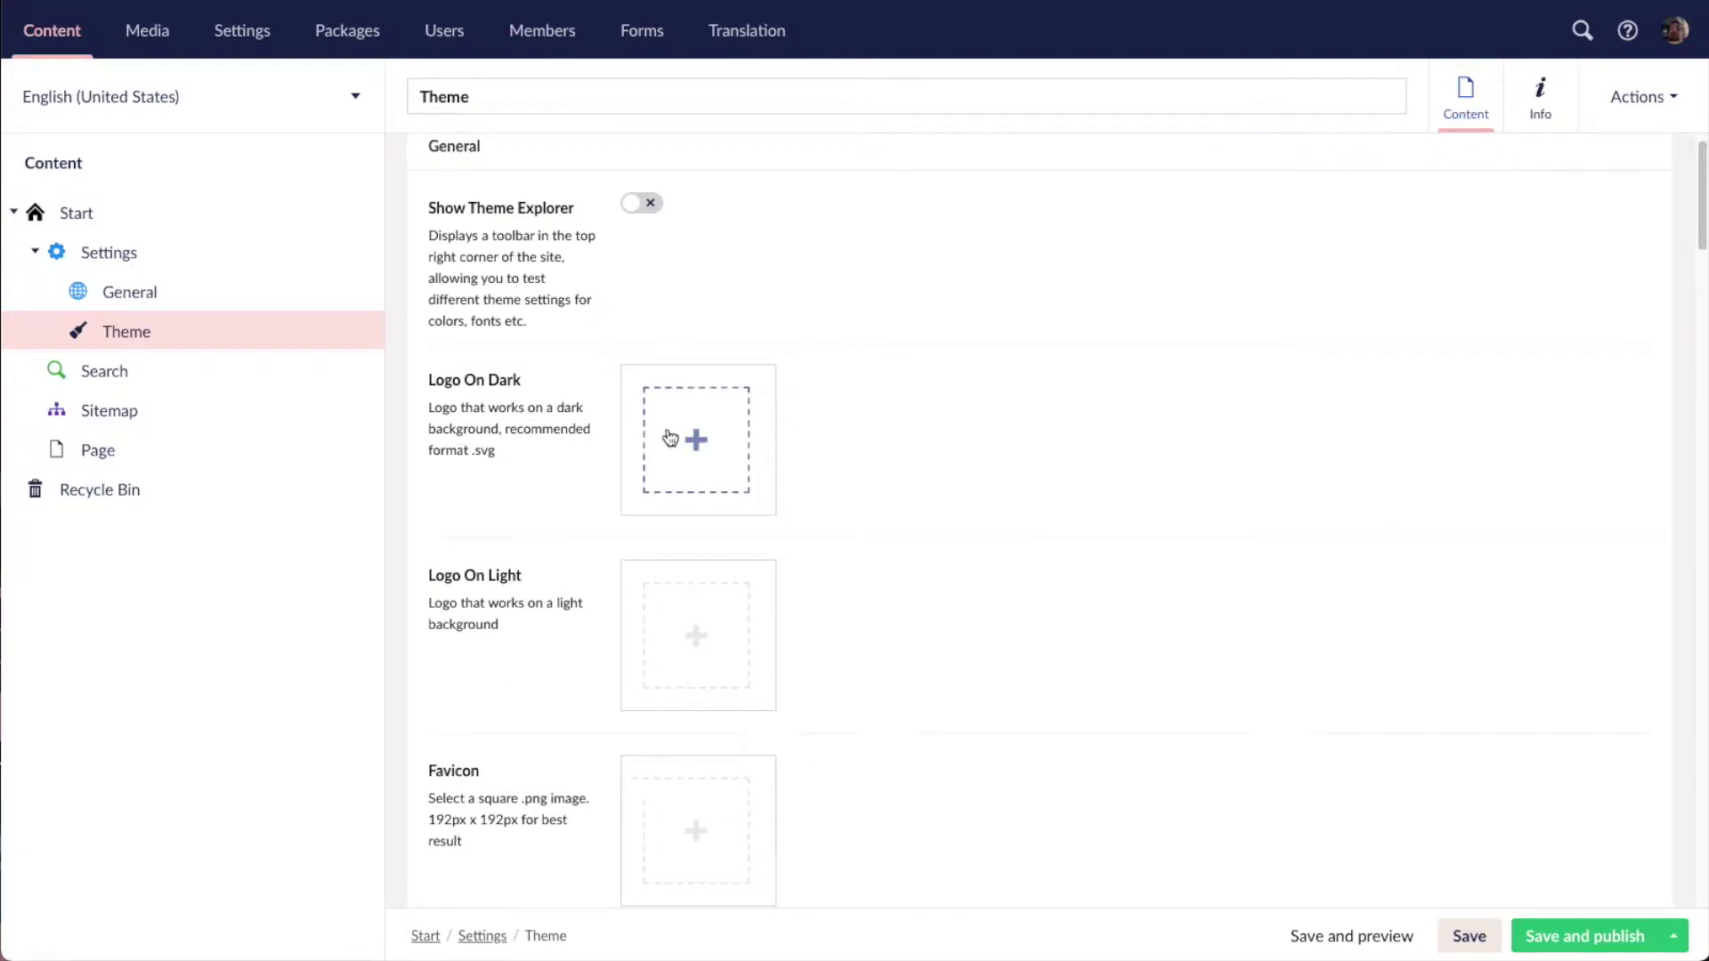
click(707, 432)
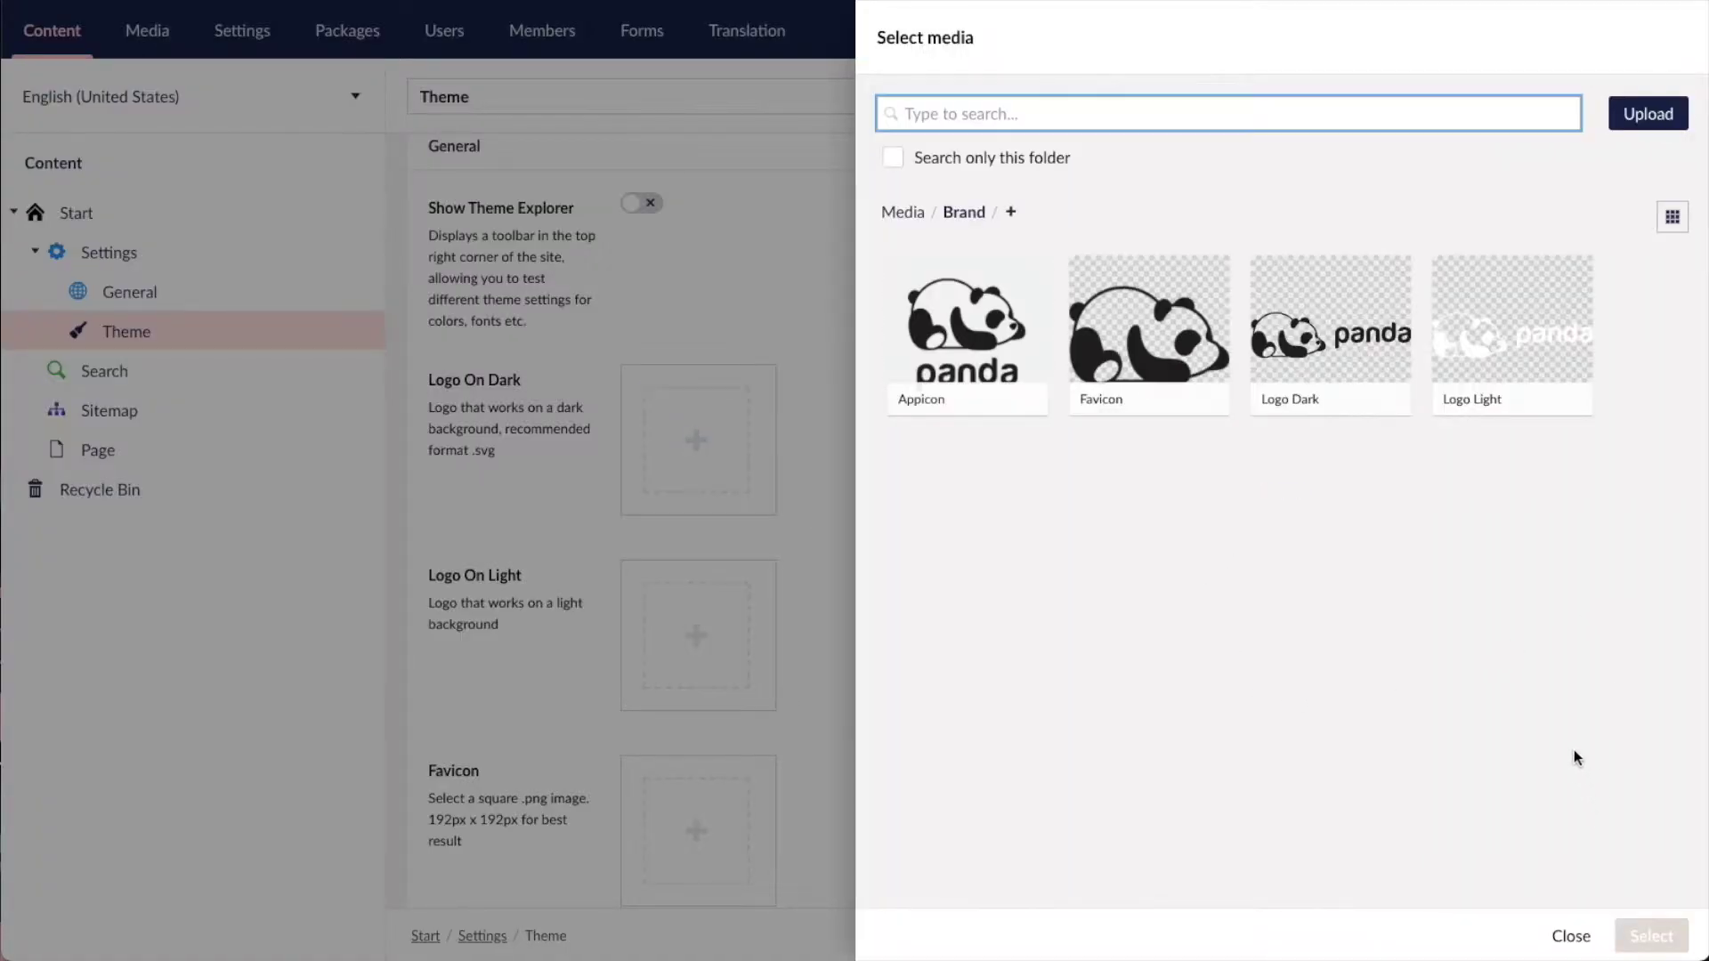
click(1514, 336)
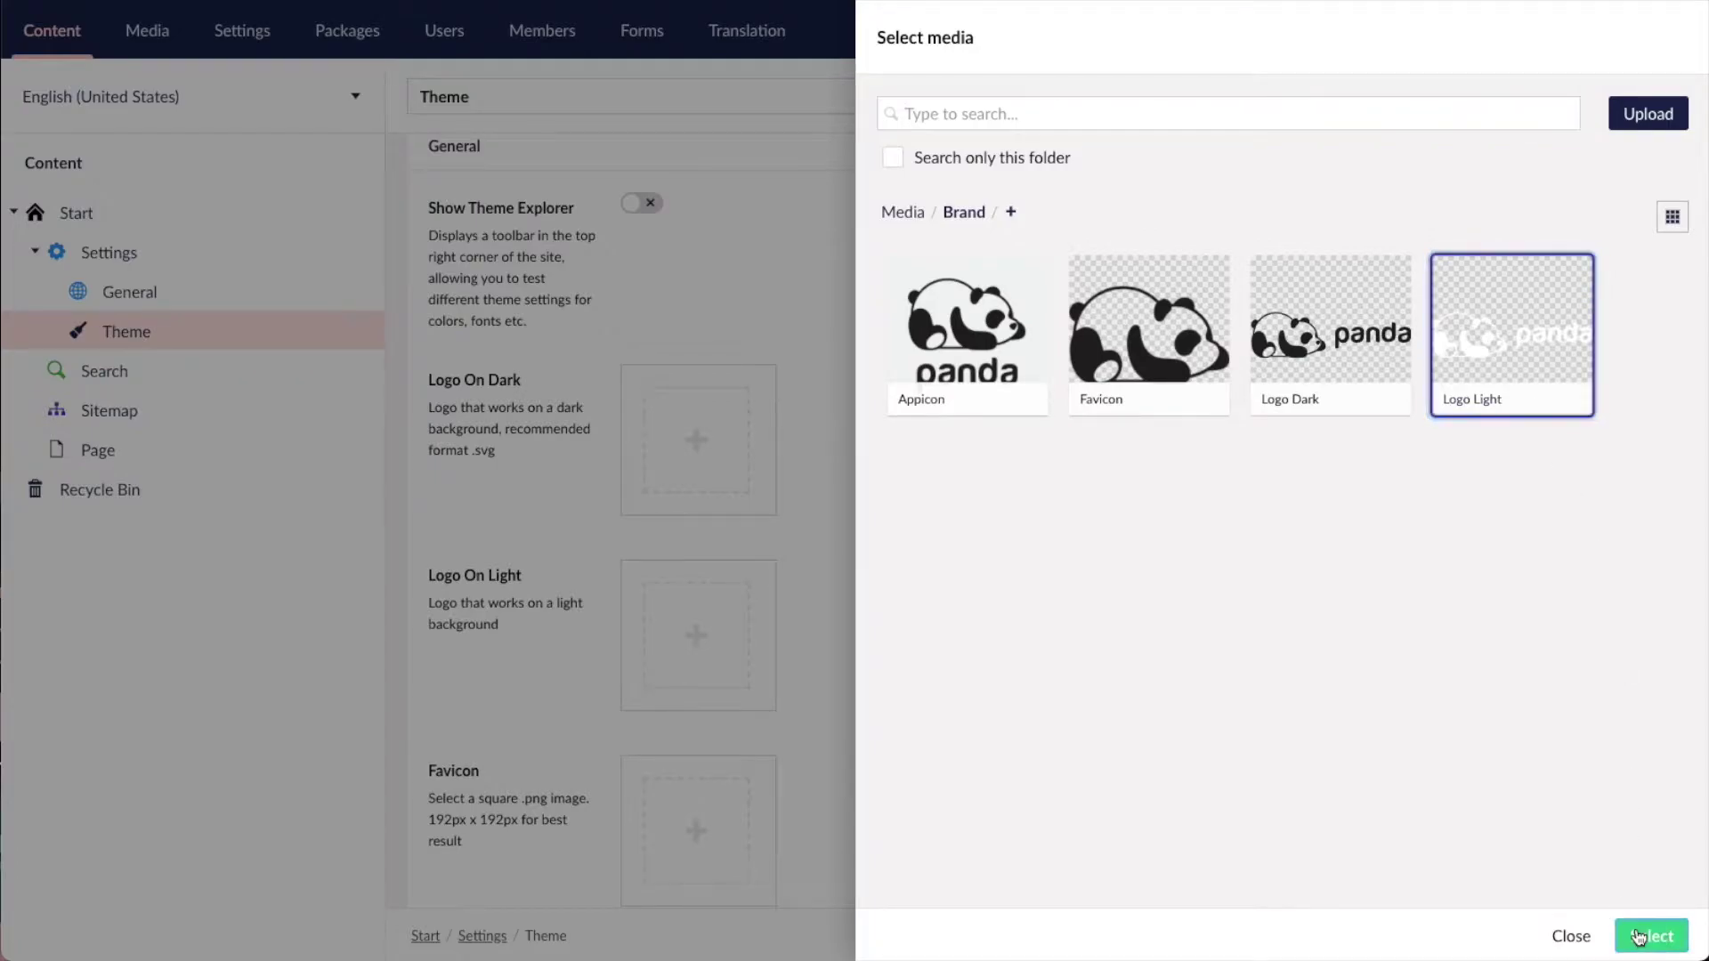
click(1651, 936)
click(722, 660)
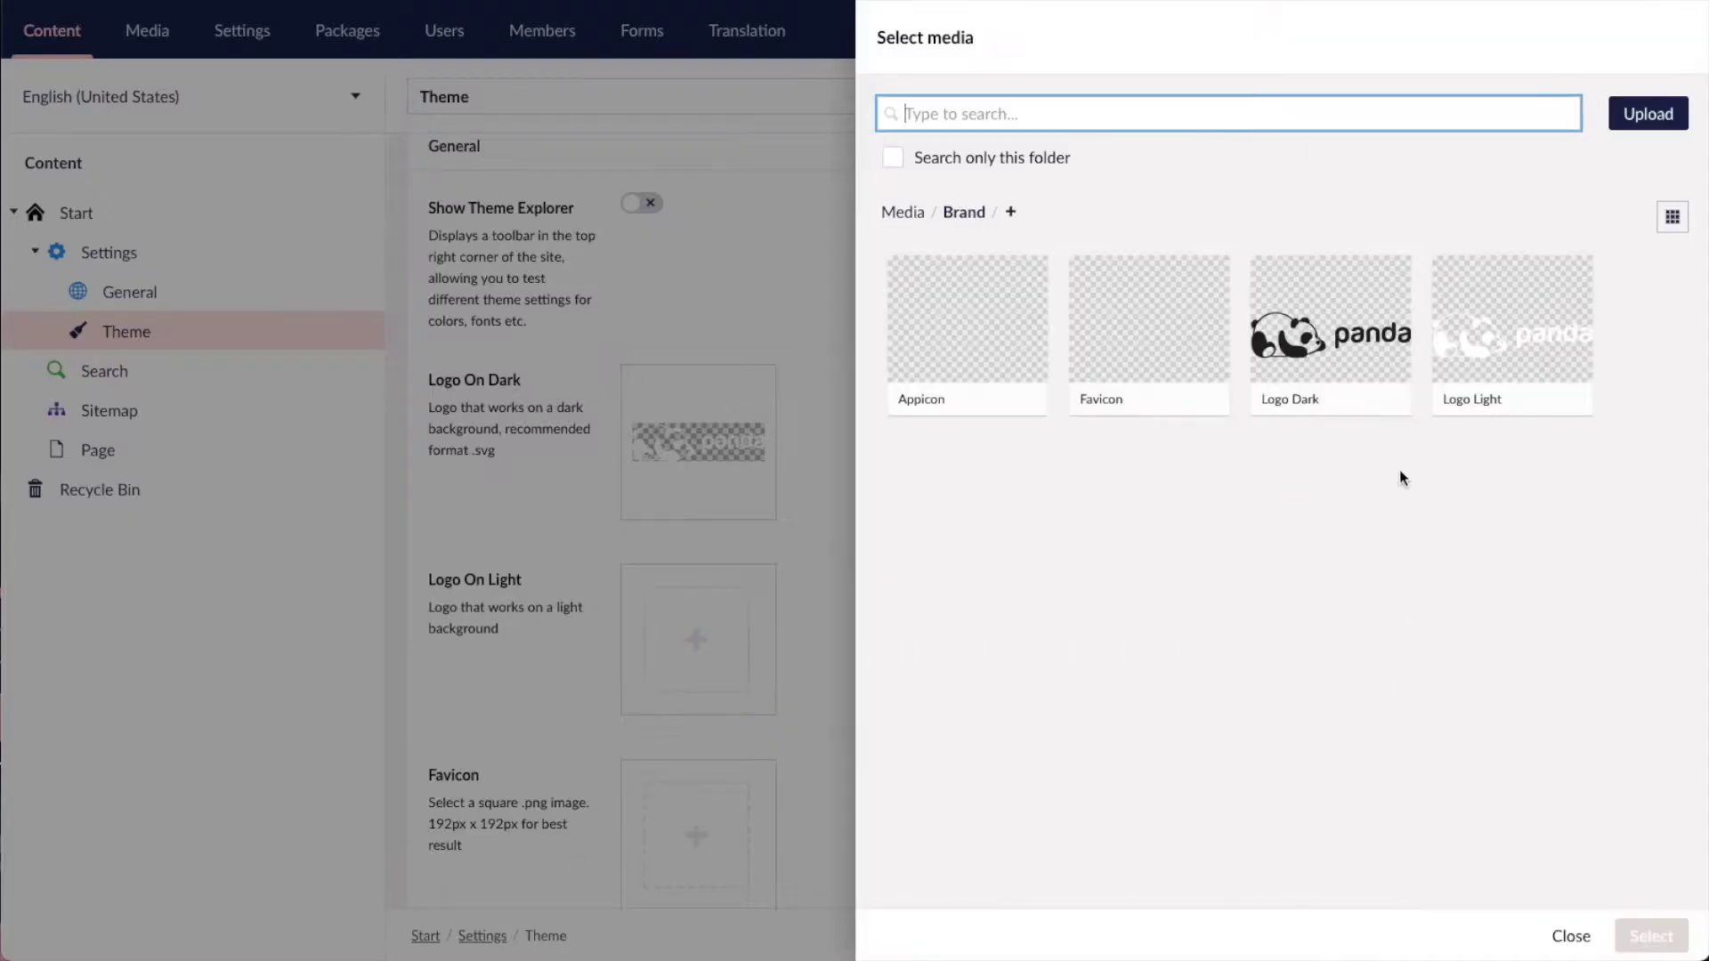
click(1318, 323)
click(1651, 936)
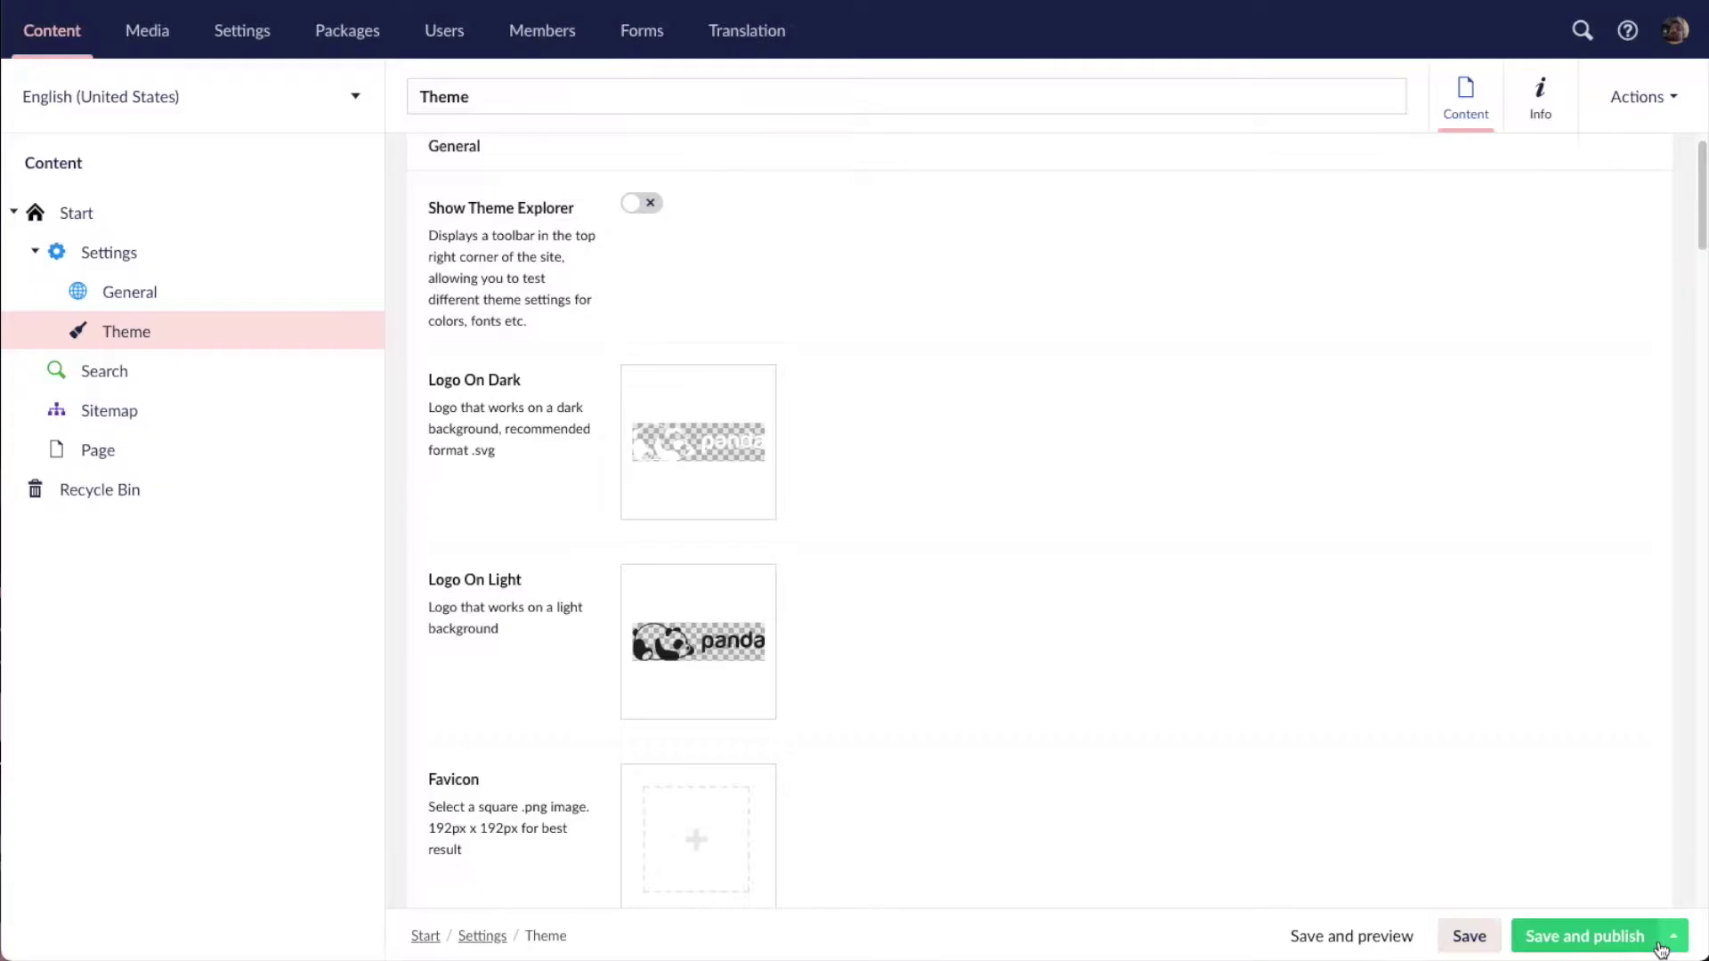
scroll(1146, 548, down, 3)
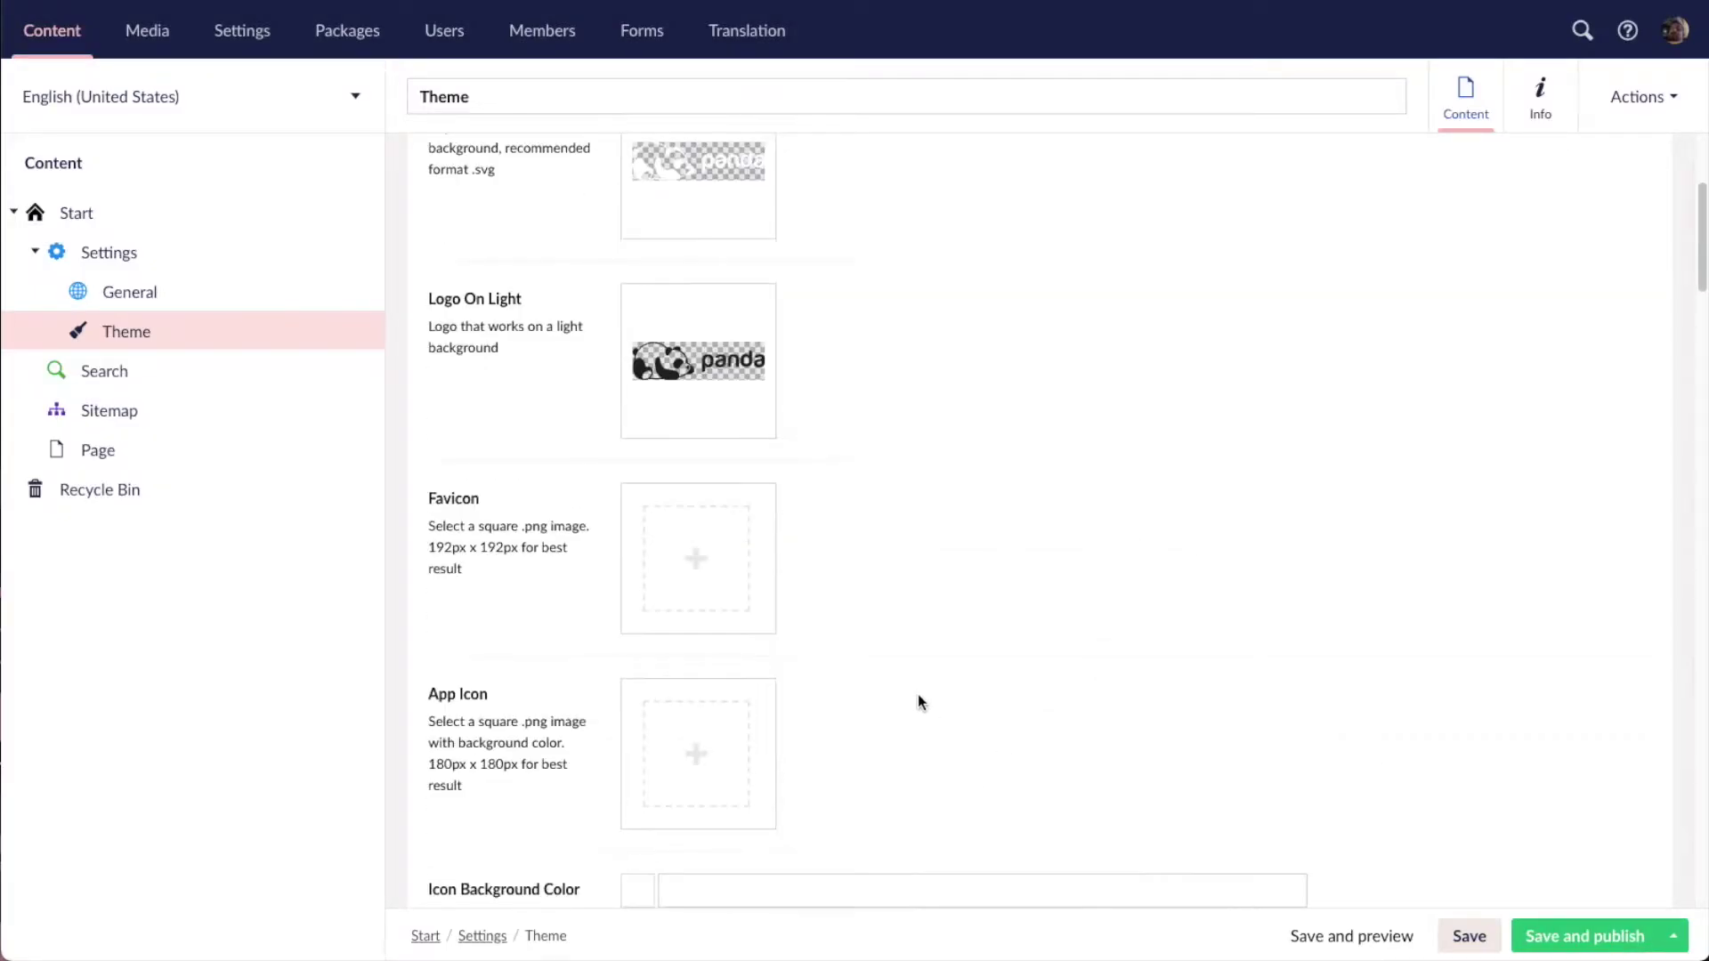
- Set the Favicon to the panda Favicon image and the App Icon to Appicon
click(713, 572)
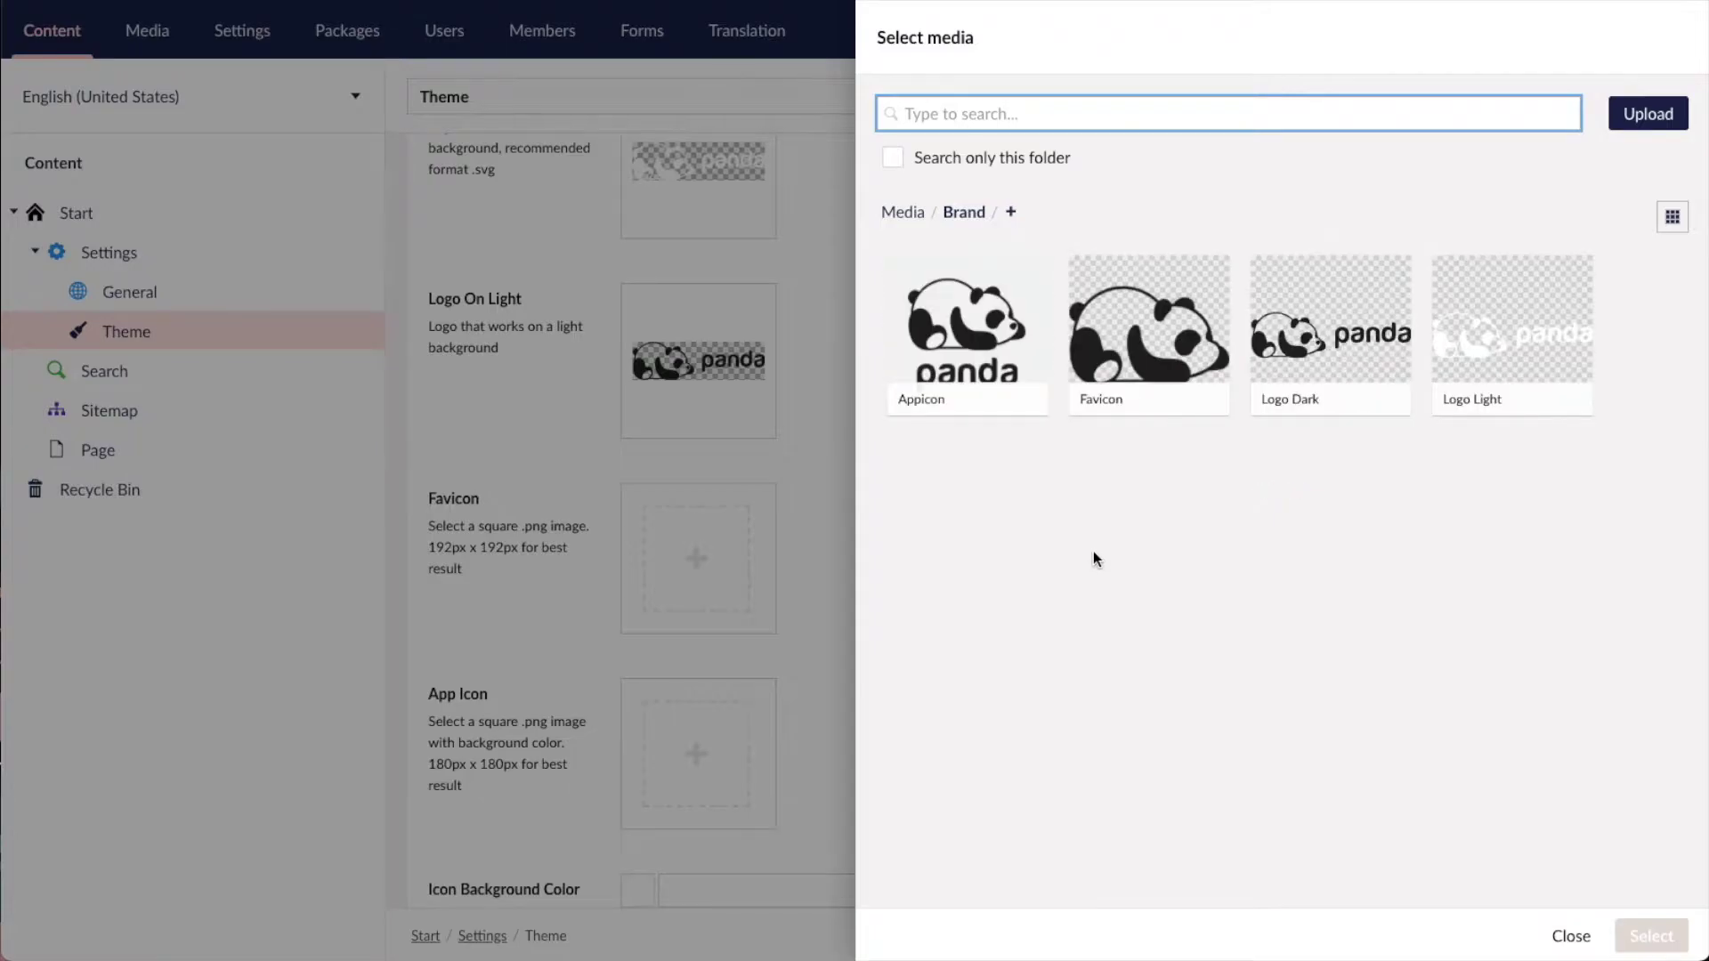
click(1146, 399)
click(1651, 935)
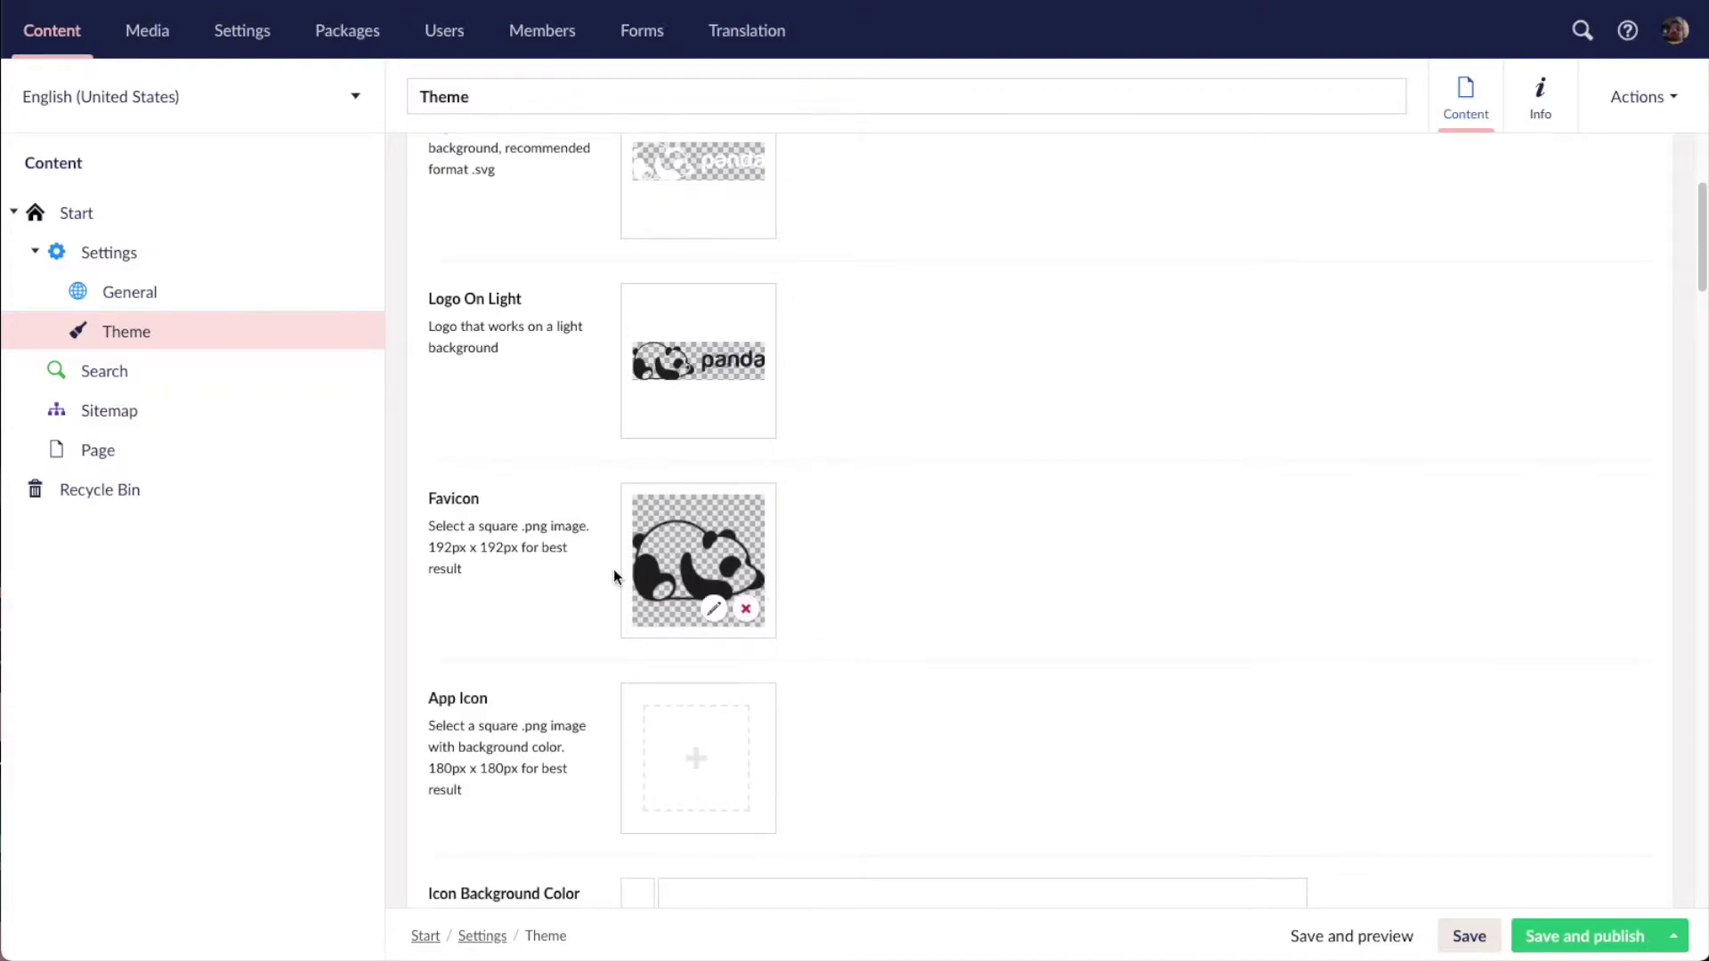
mouse_move(693, 496)
scroll(1028, 772, down, 2)
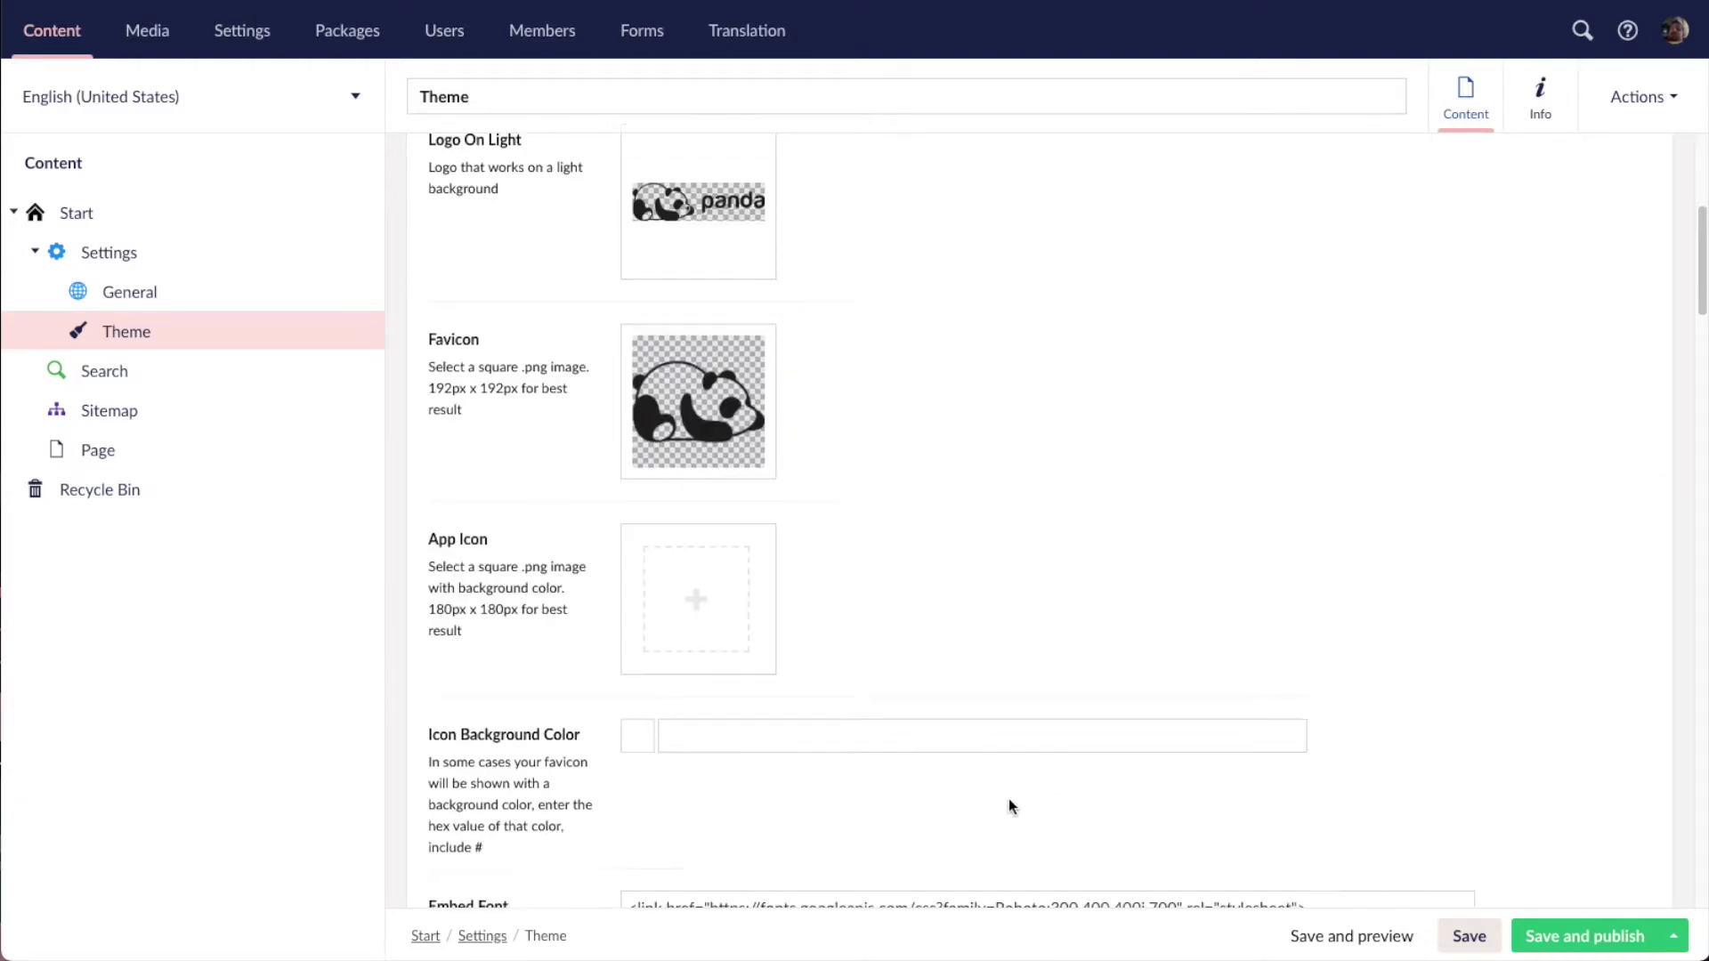
click(707, 612)
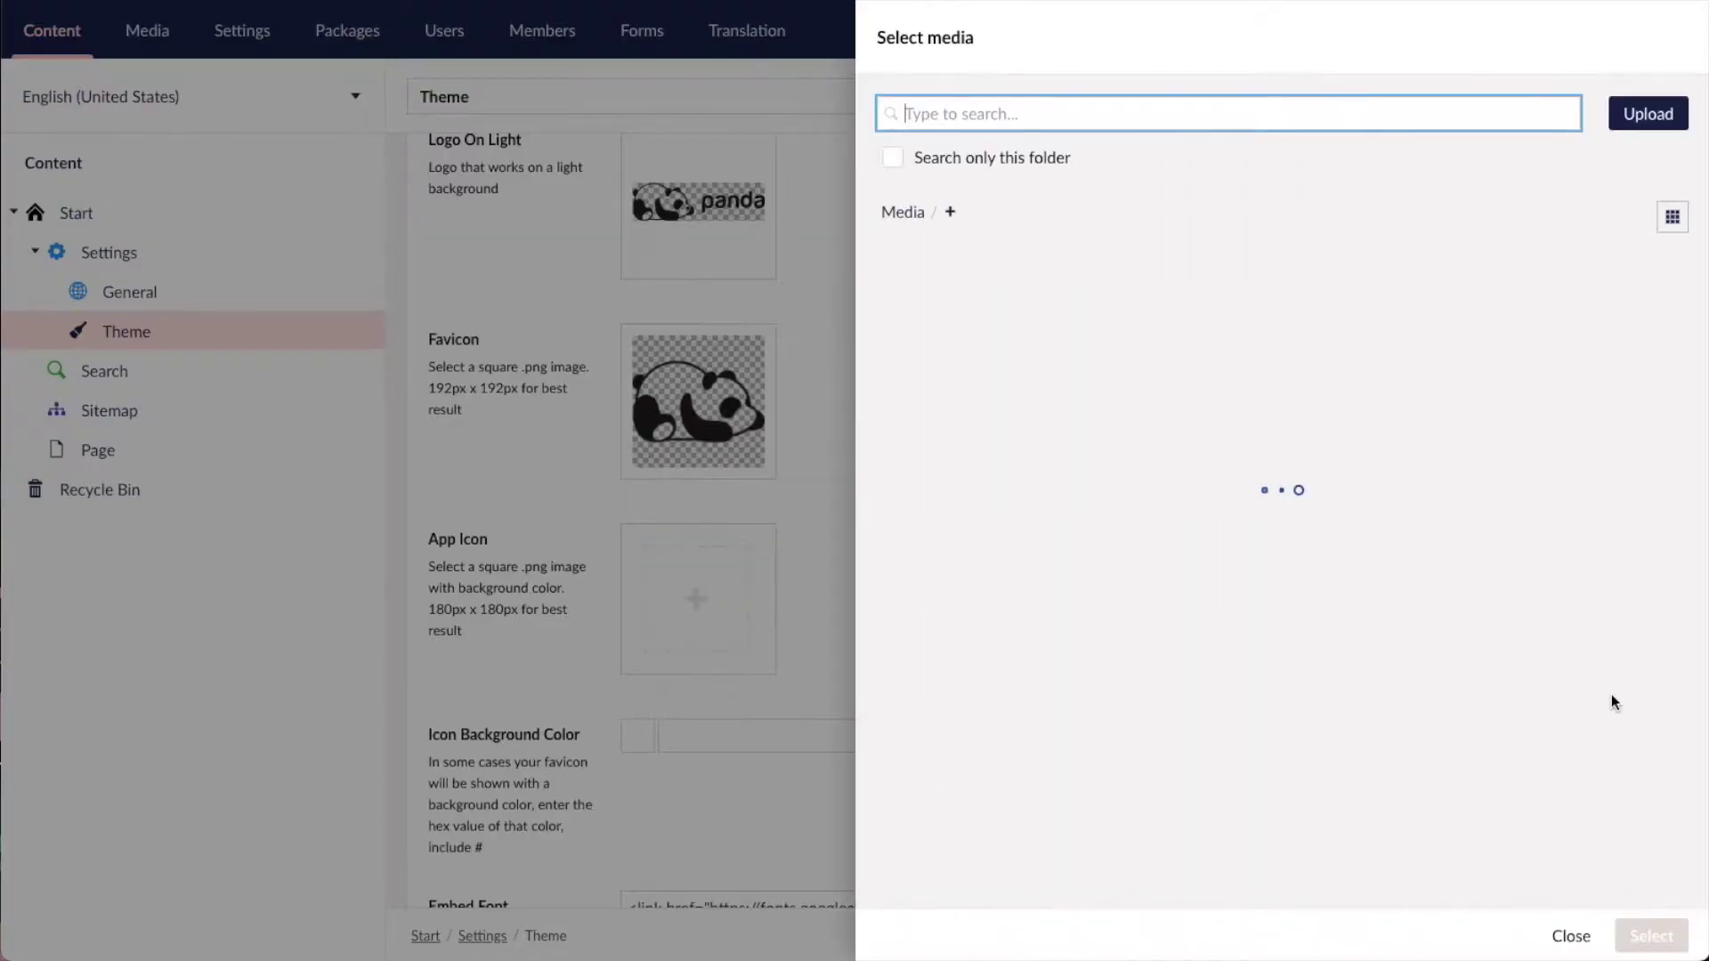
click(968, 334)
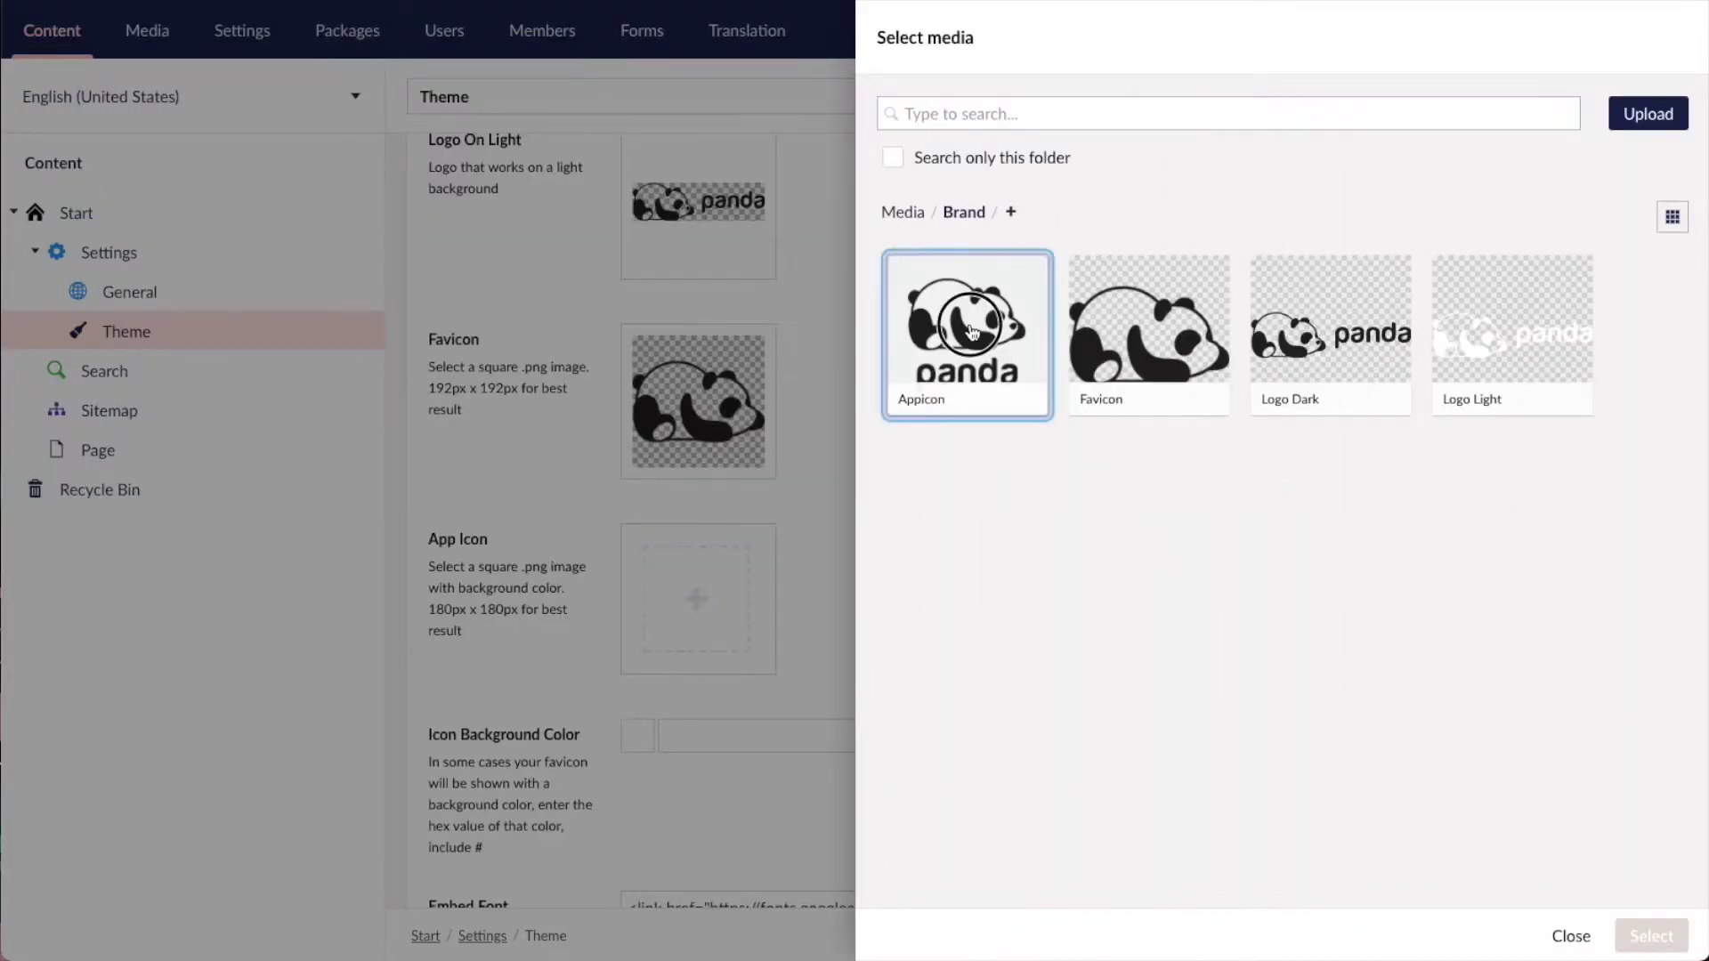
click(1651, 936)
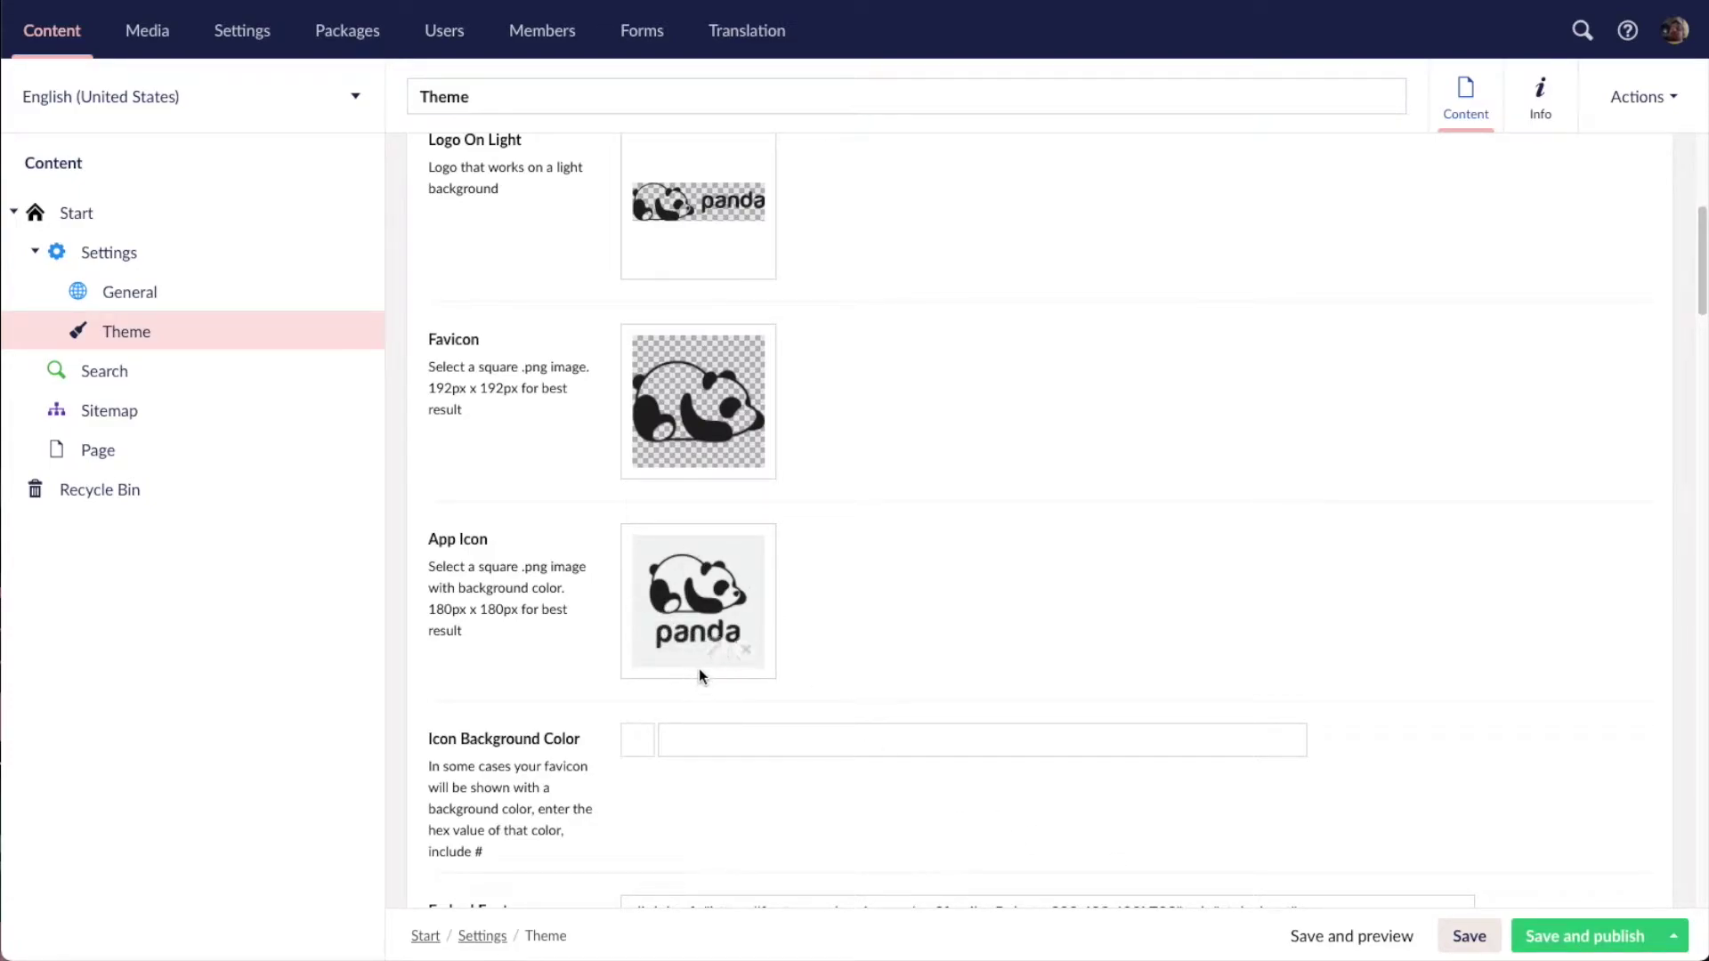
scroll(1516, 628, up, 5)
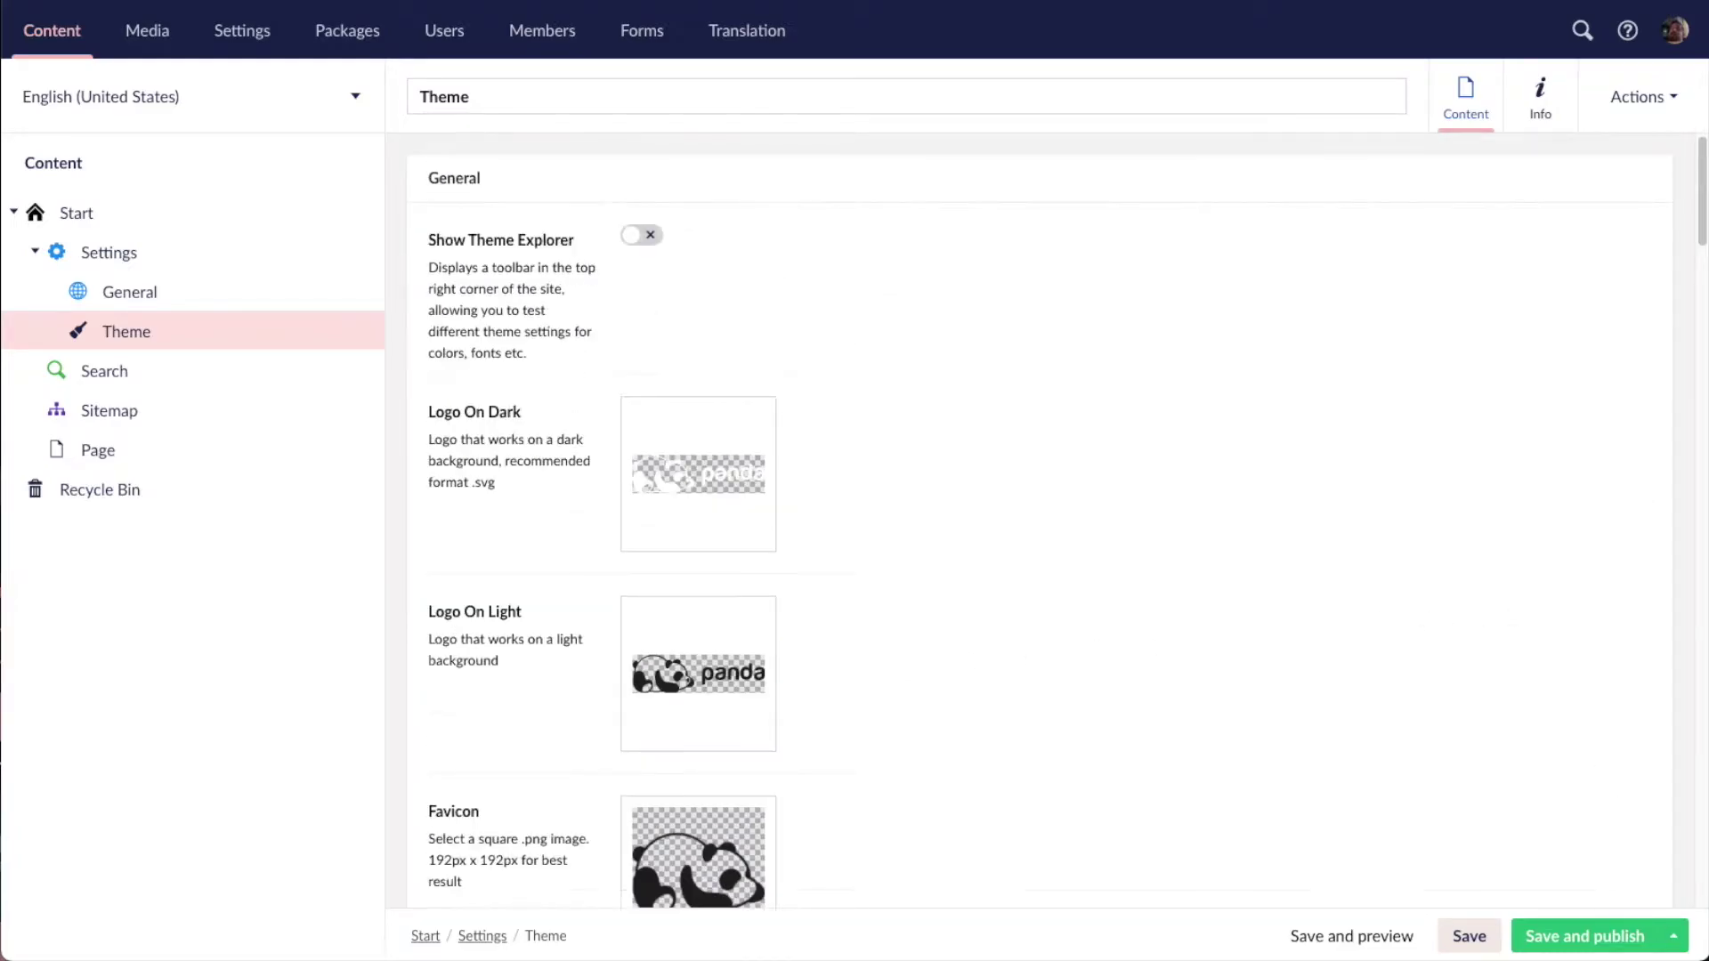
- Save and publish the Theme node with its new logos, favicon and app icon
click(1611, 949)
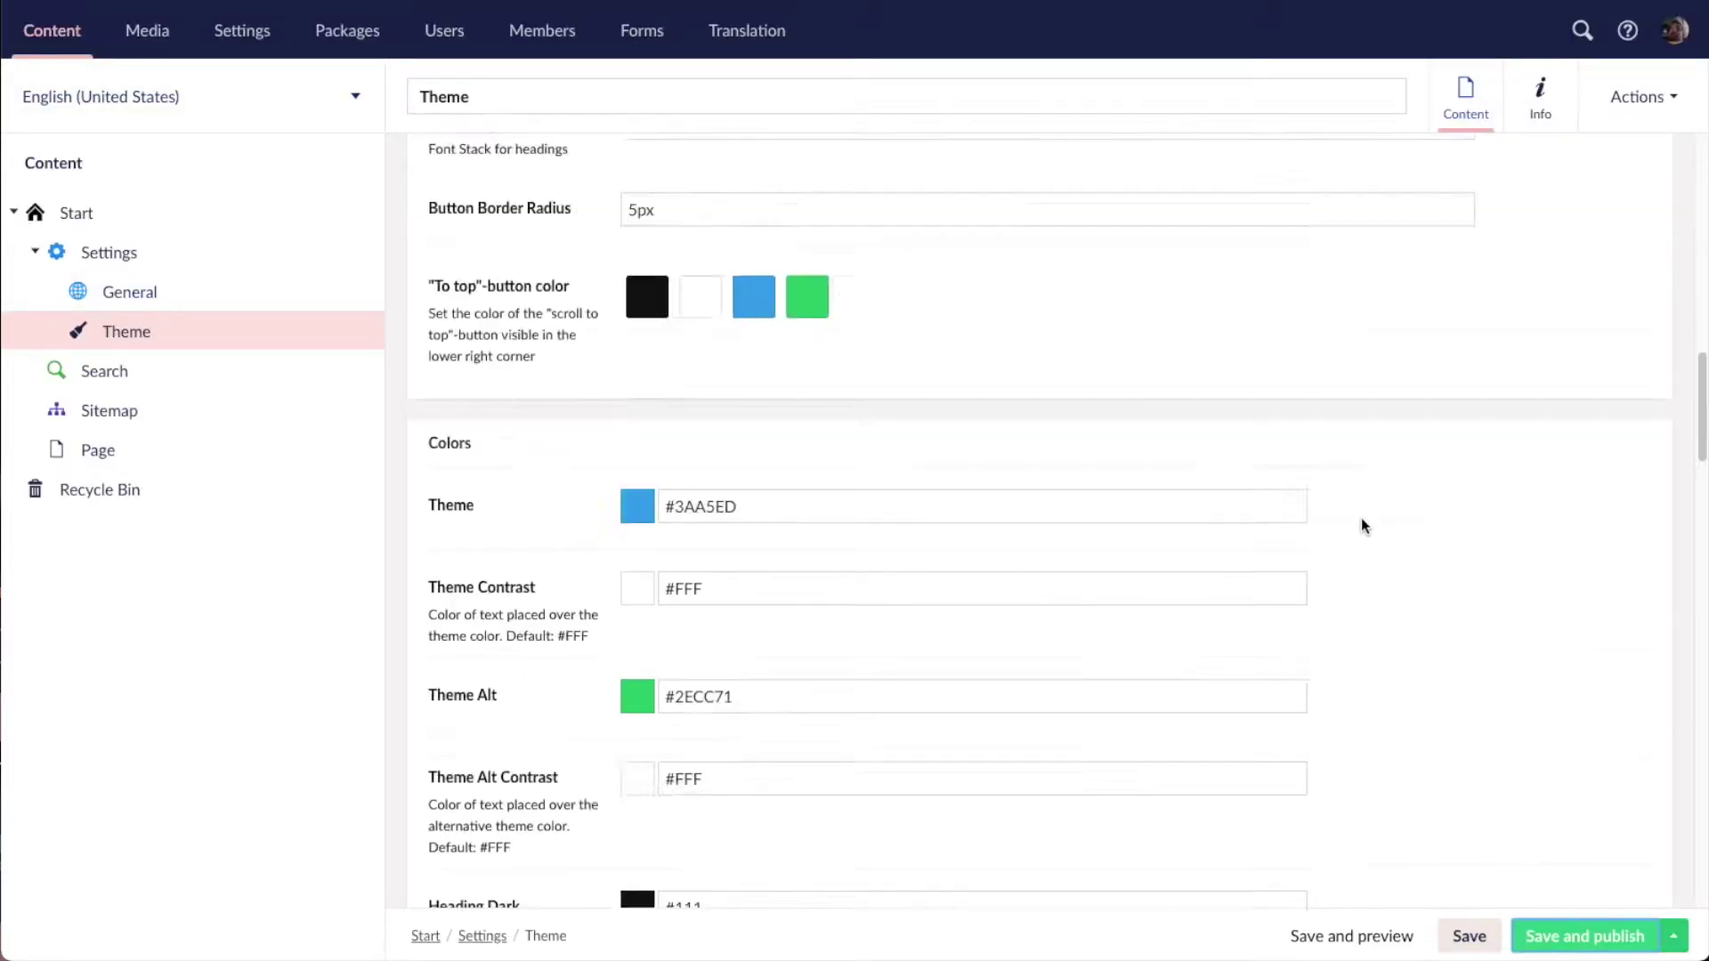
- In the Colors group, replace Theme #3AA5ED with teal #2a9d8f, leaving Theme Contrast unchanged
scroll(1357, 542, down, 9)
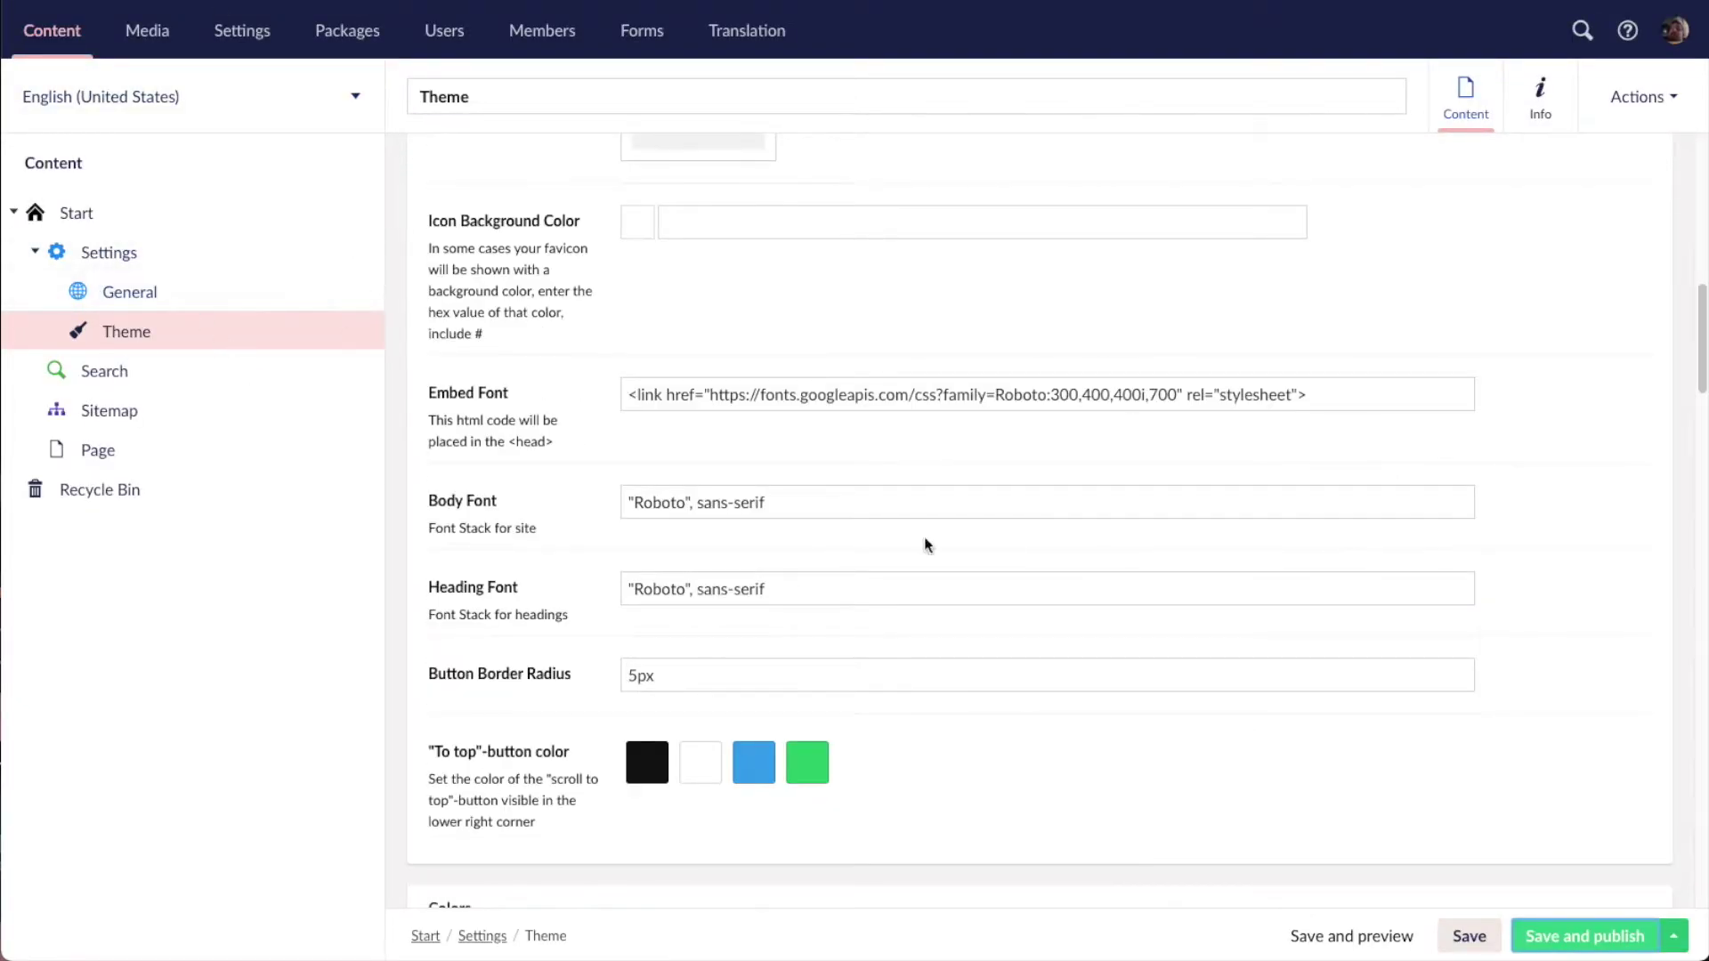
scroll(1157, 520, down, 5)
mouse_move(1470, 140)
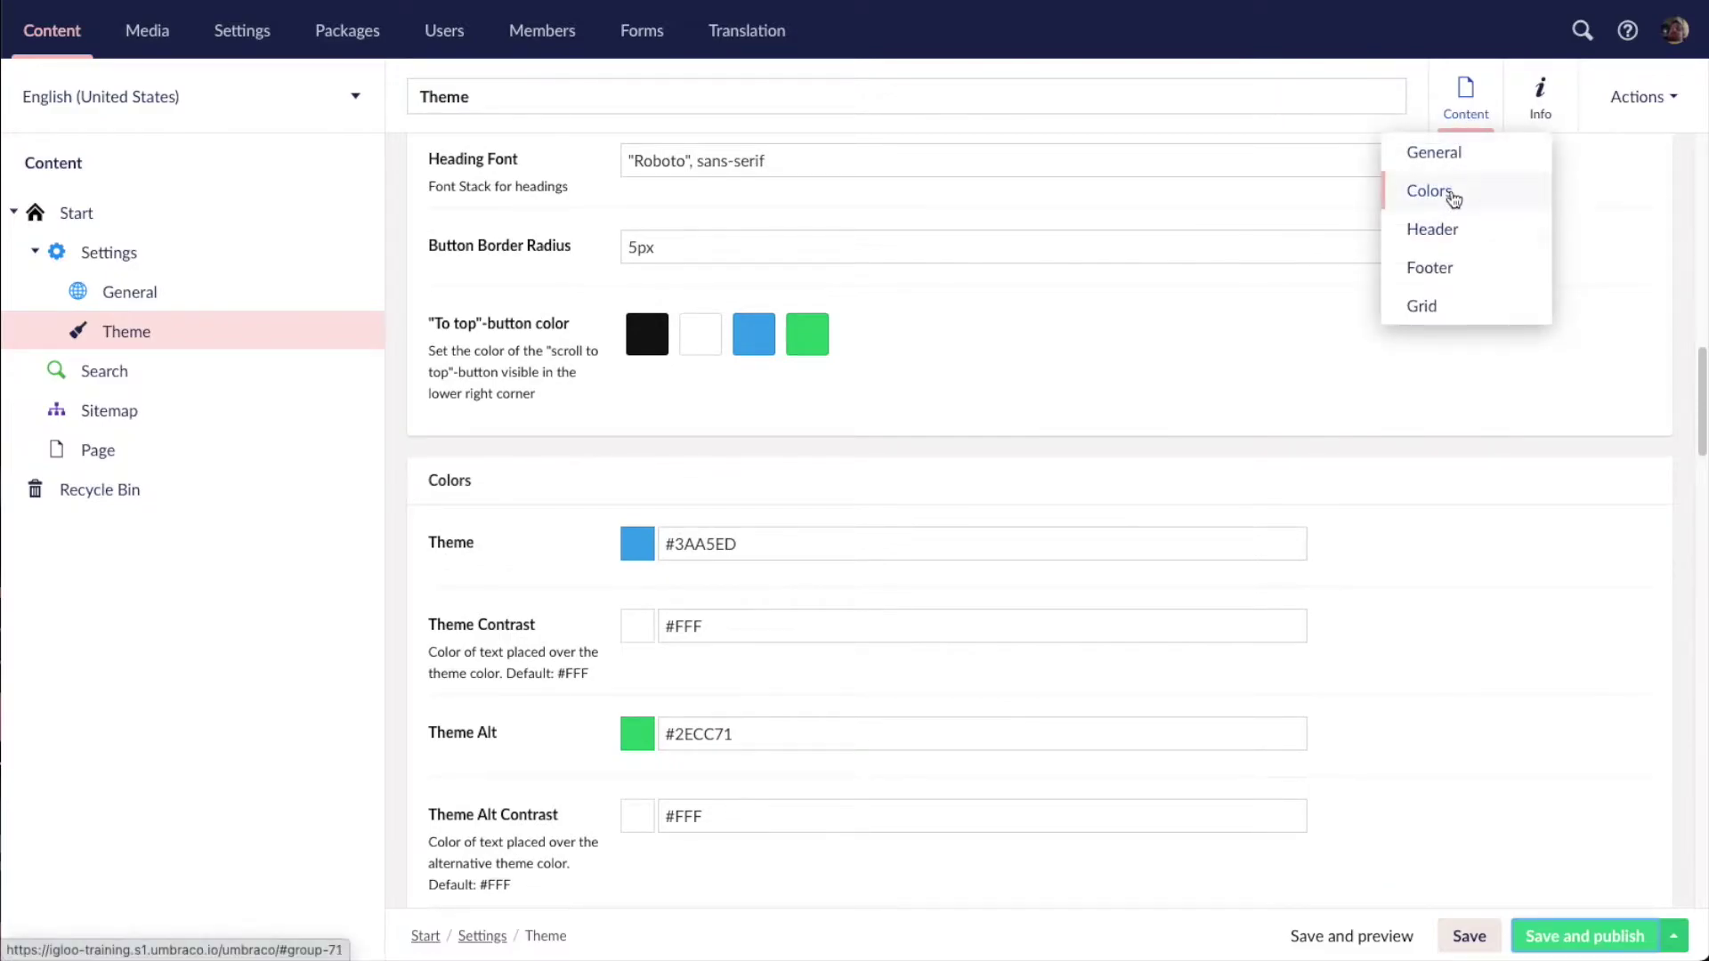
click(1440, 190)
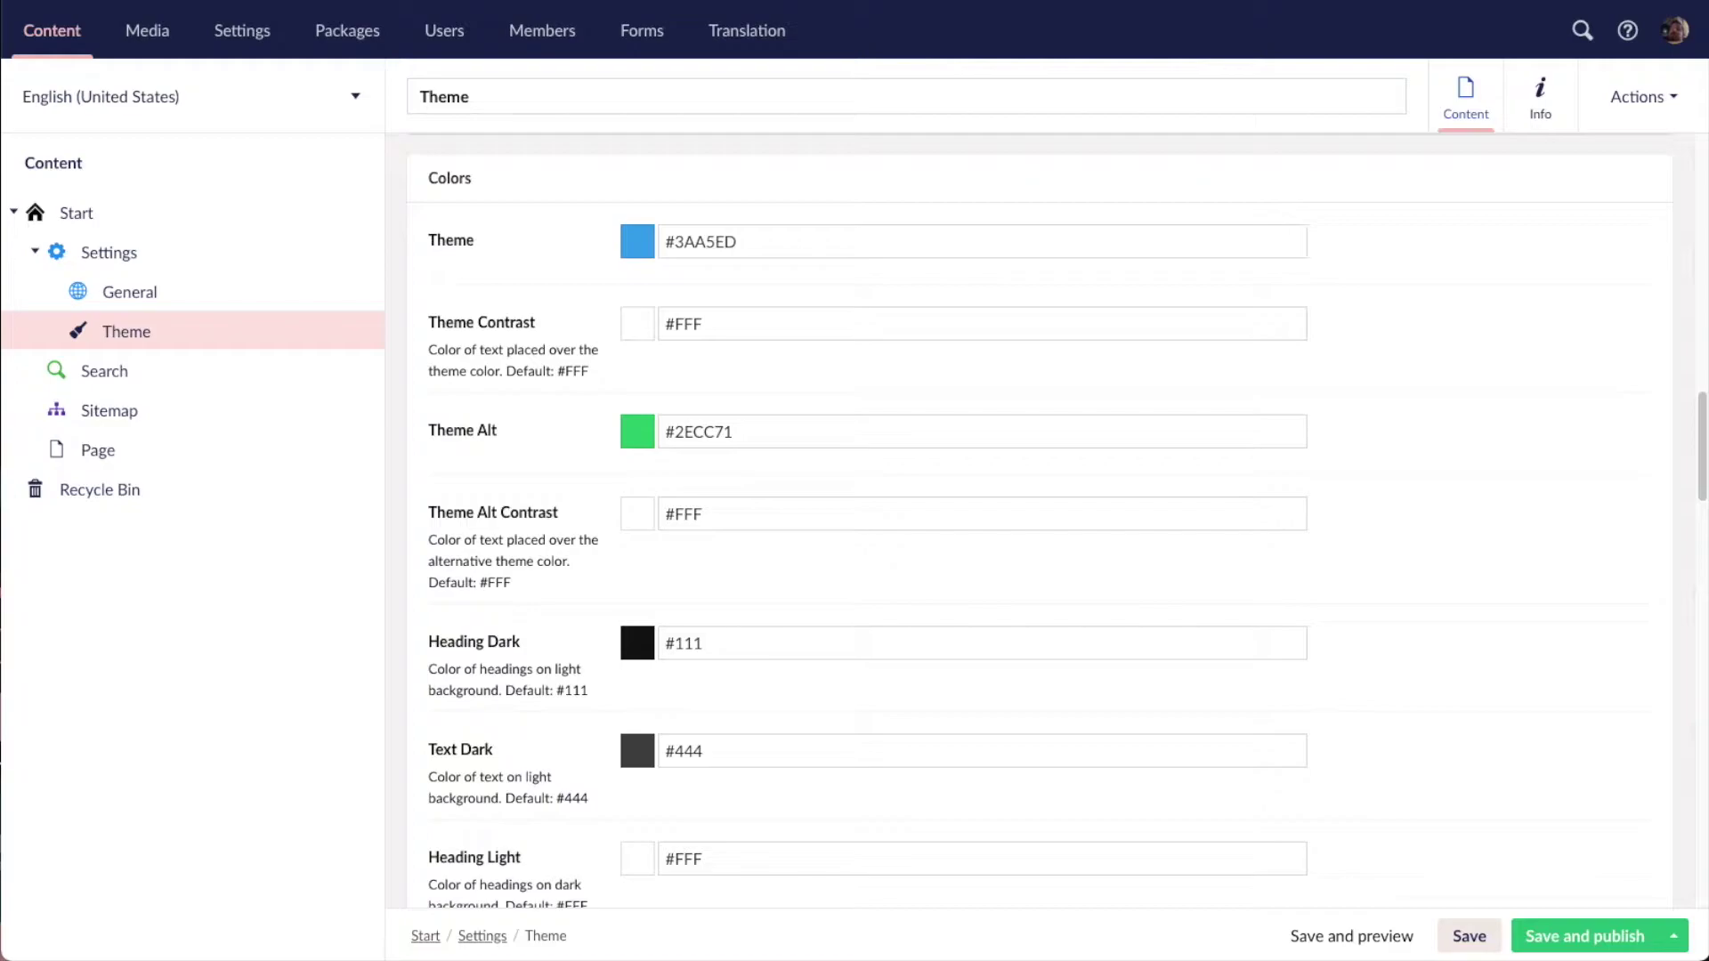
double_click(724, 242)
text(2a9d8f)
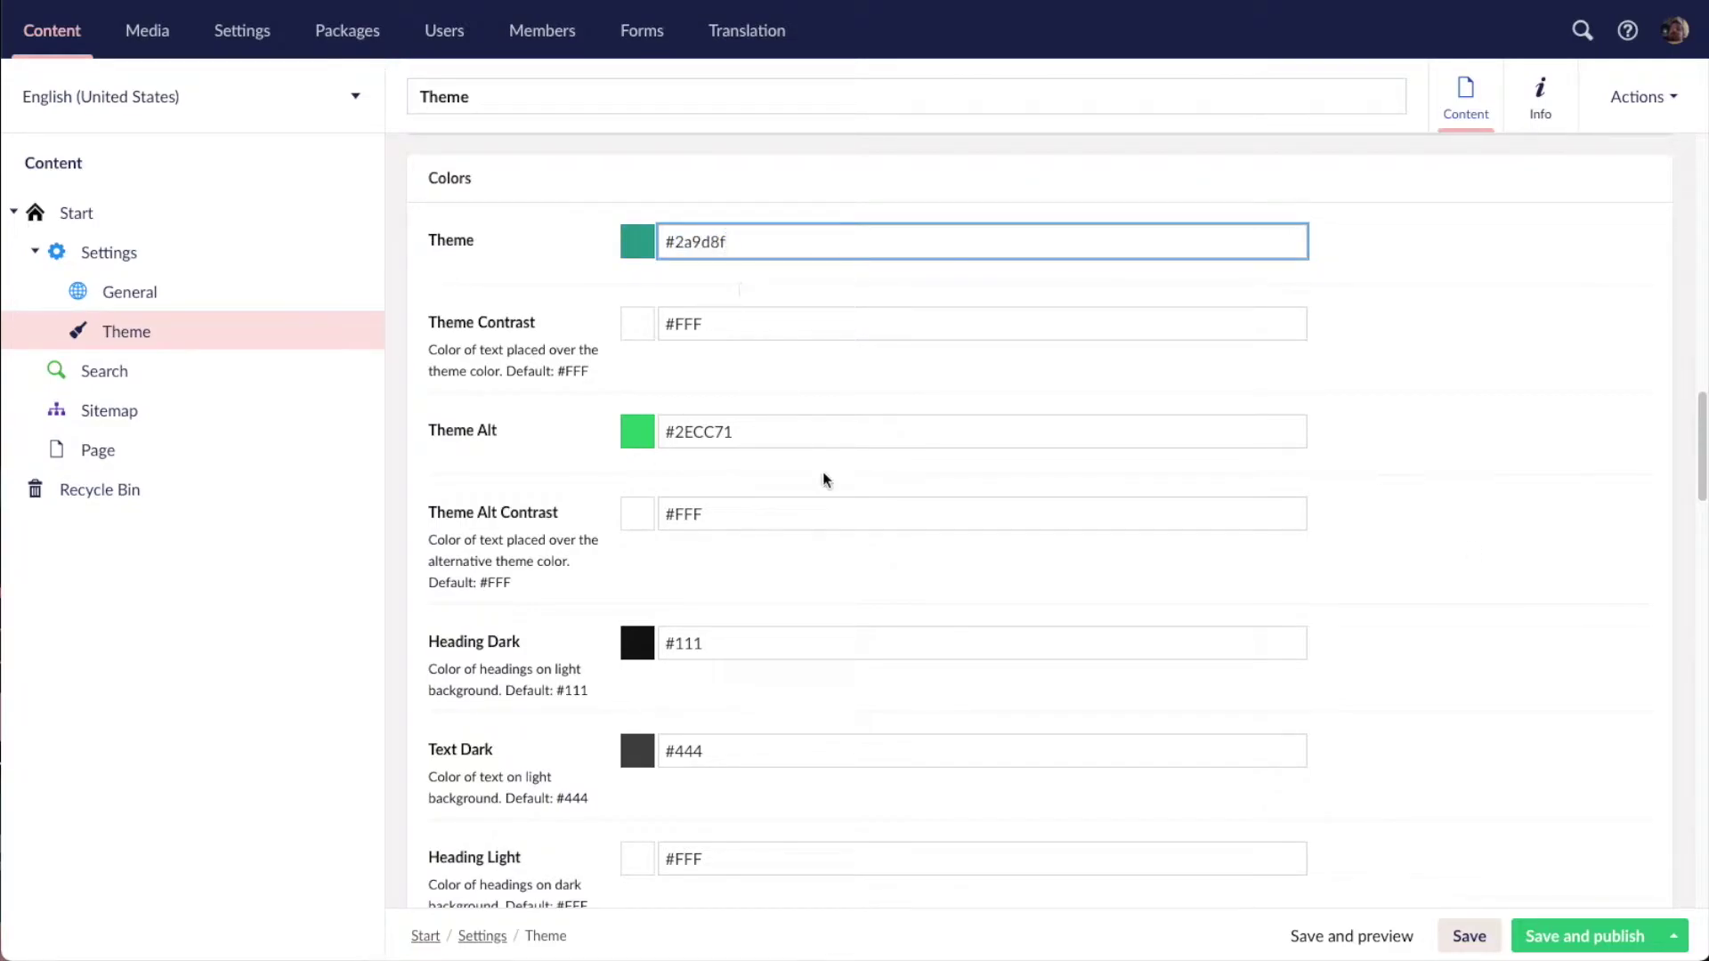
click(773, 328)
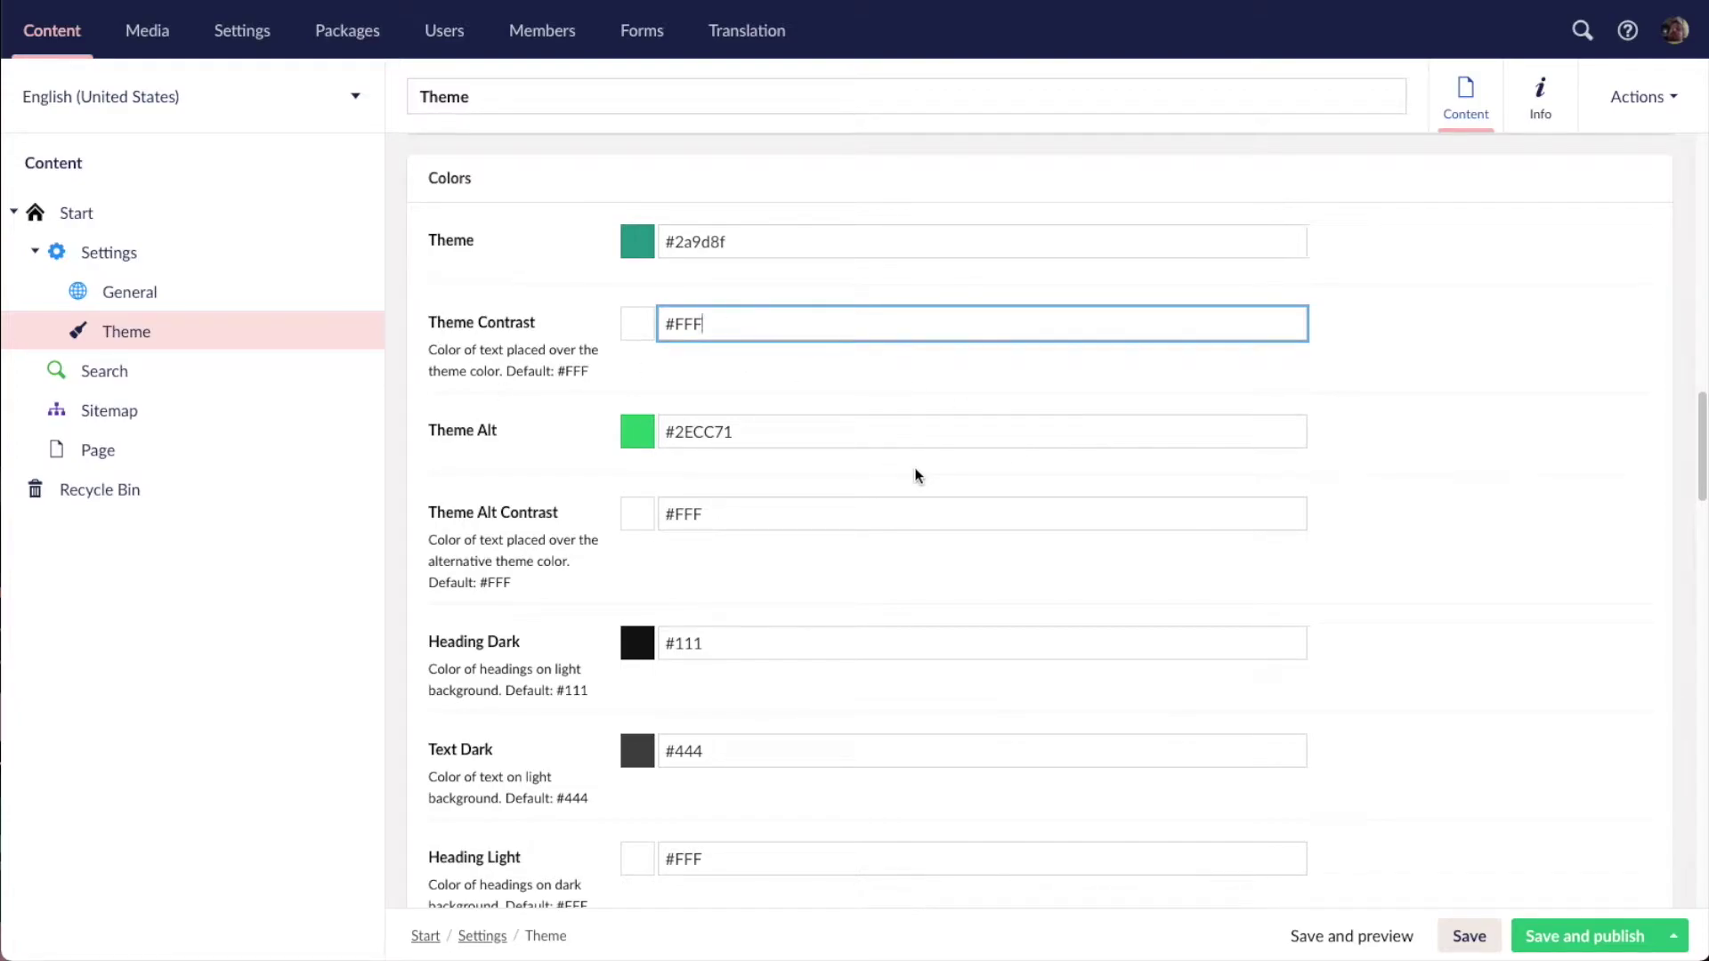
scroll(901, 467, down, 1)
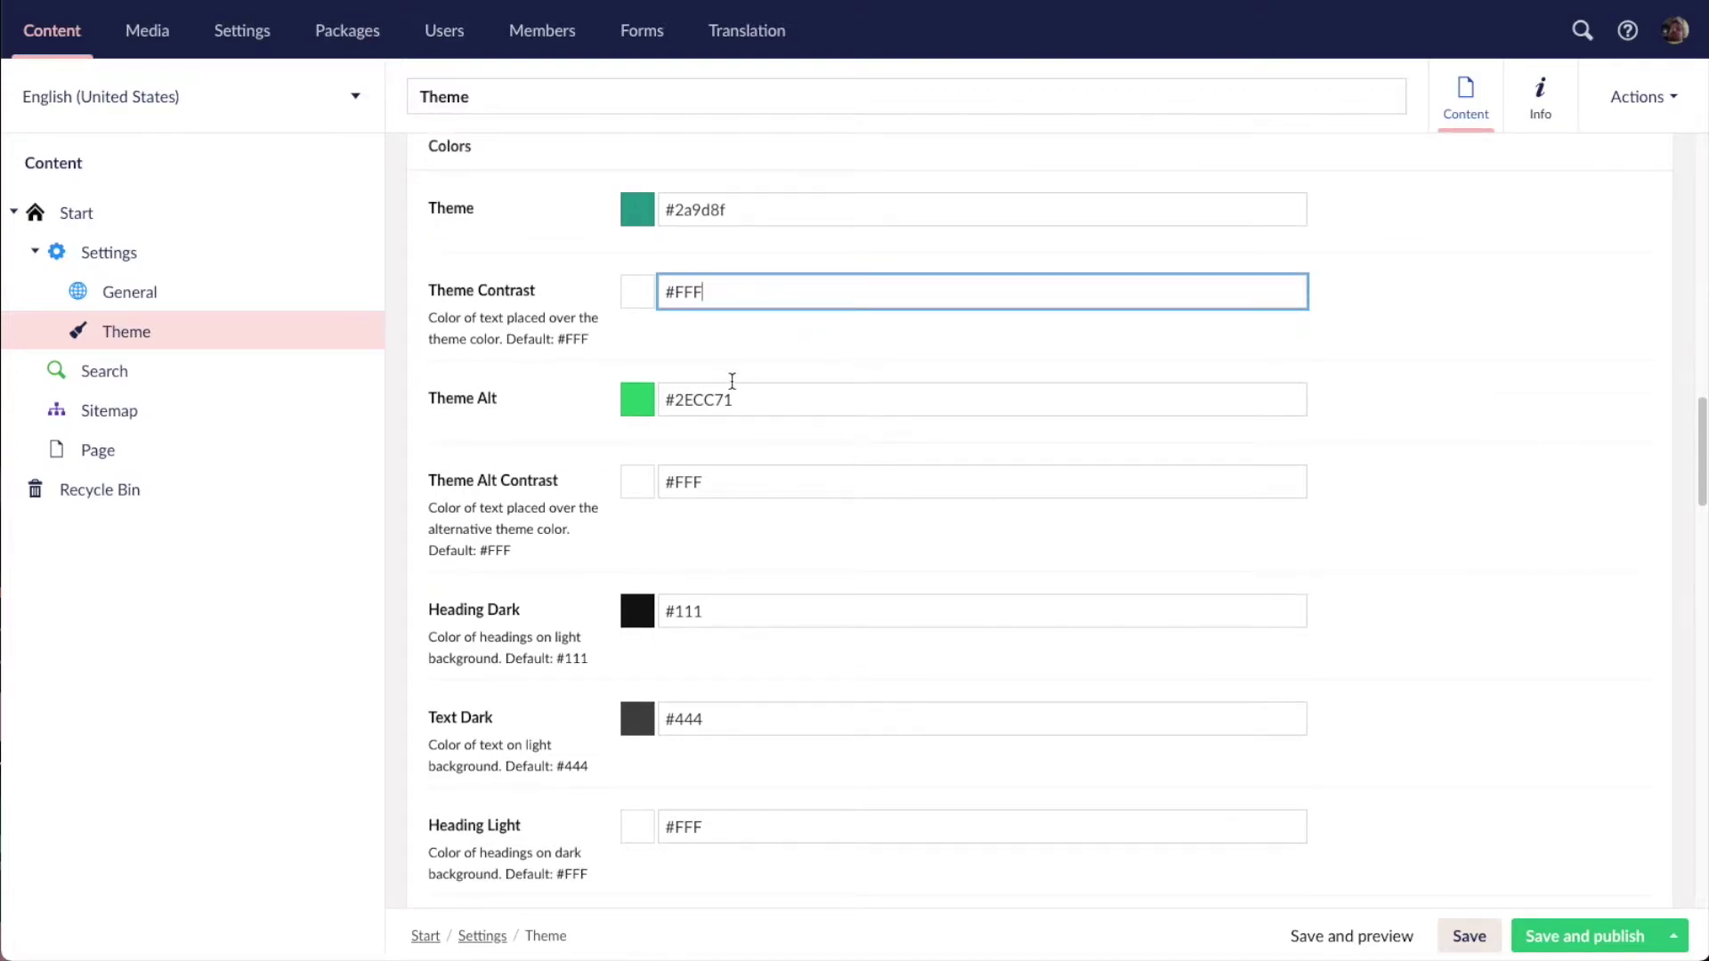
click(1448, 429)
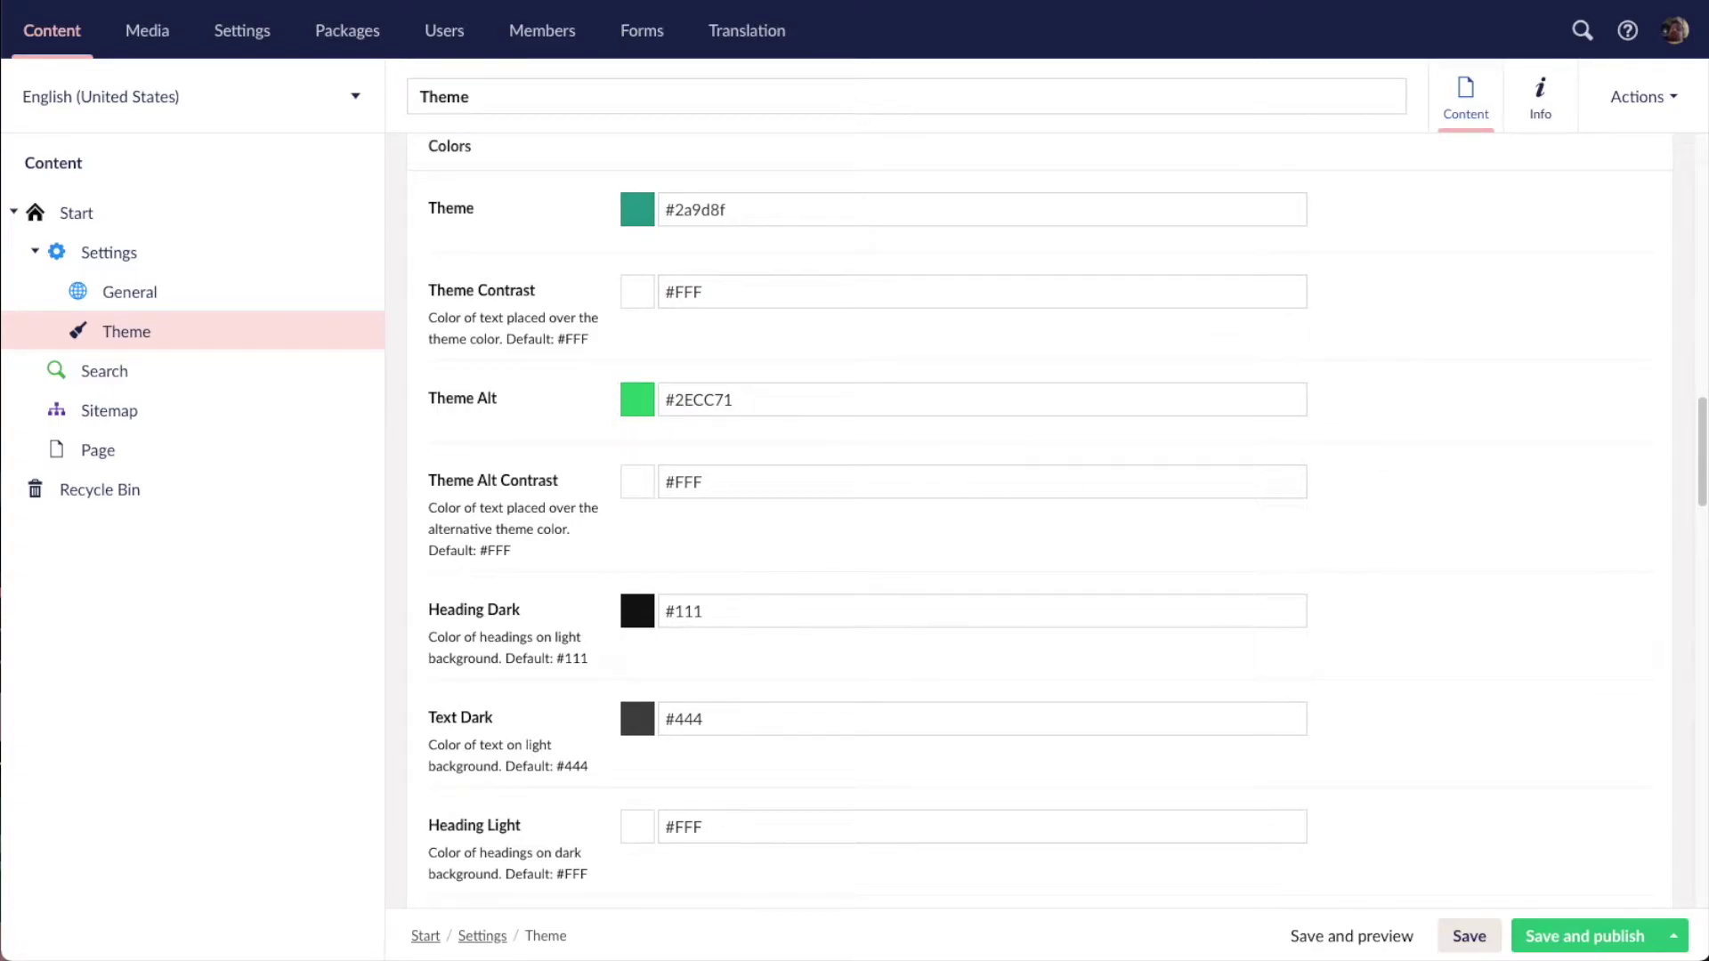
- Set Theme Alt to gold #e9c46a and Heading Dark and Text Dark to navy #1A3038
triple_click(697, 397)
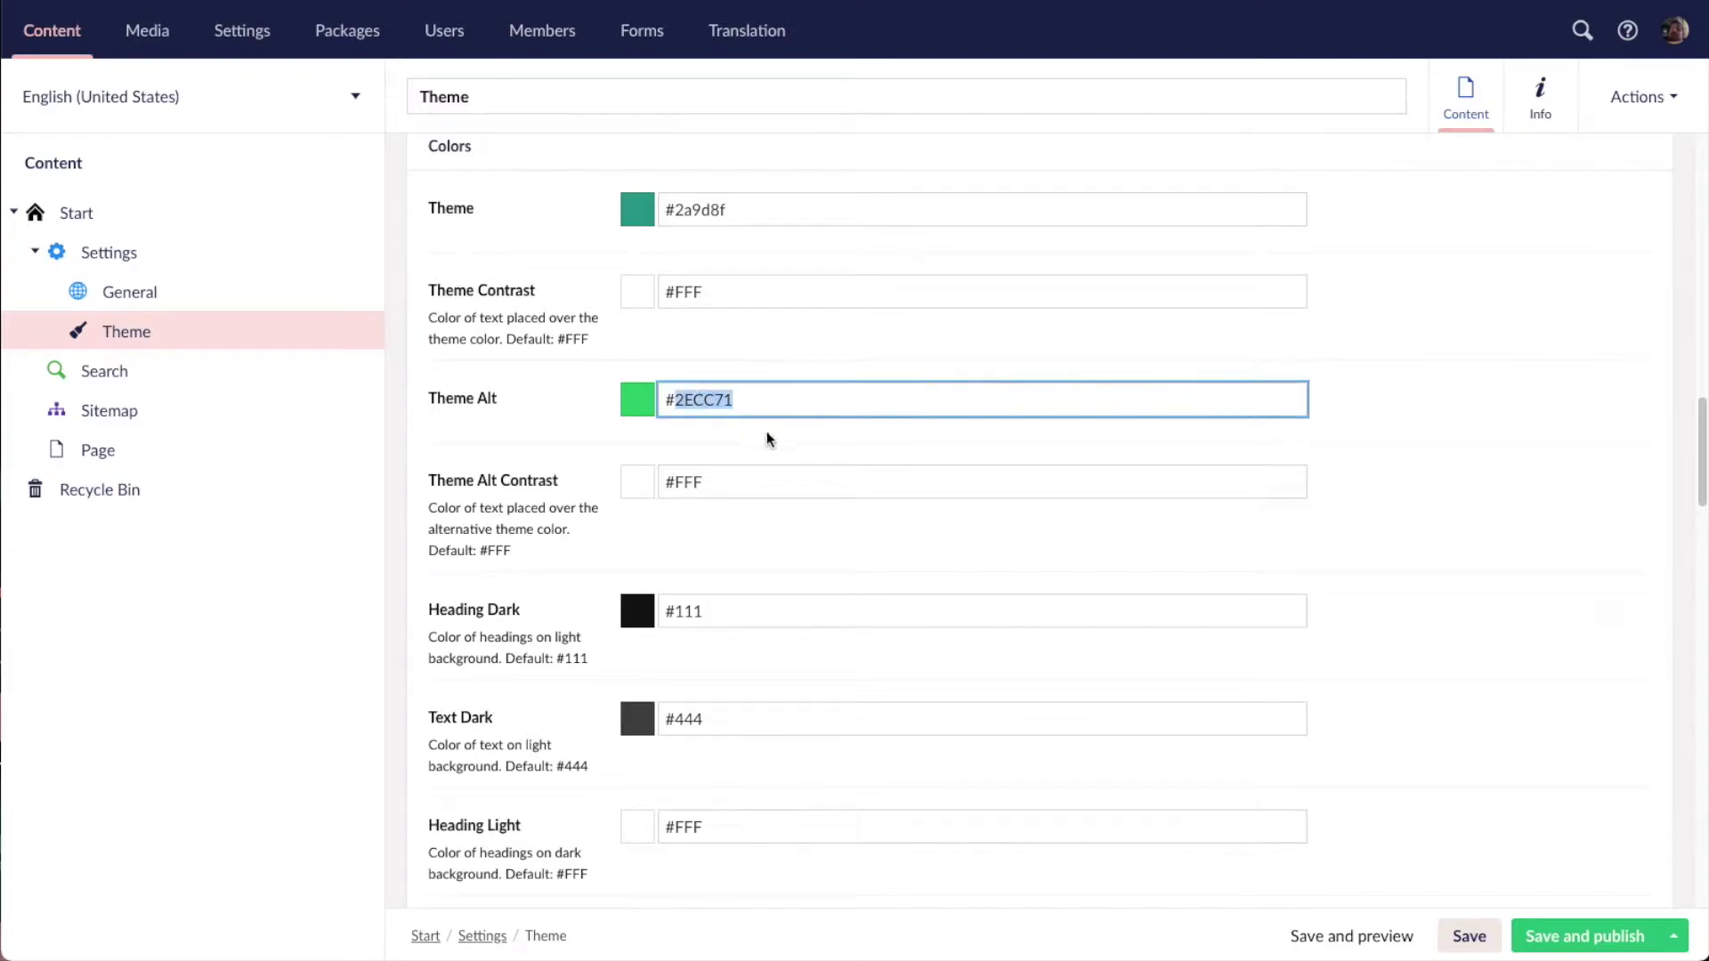
text(#e9c46a)
scroll(1079, 597, down, 3)
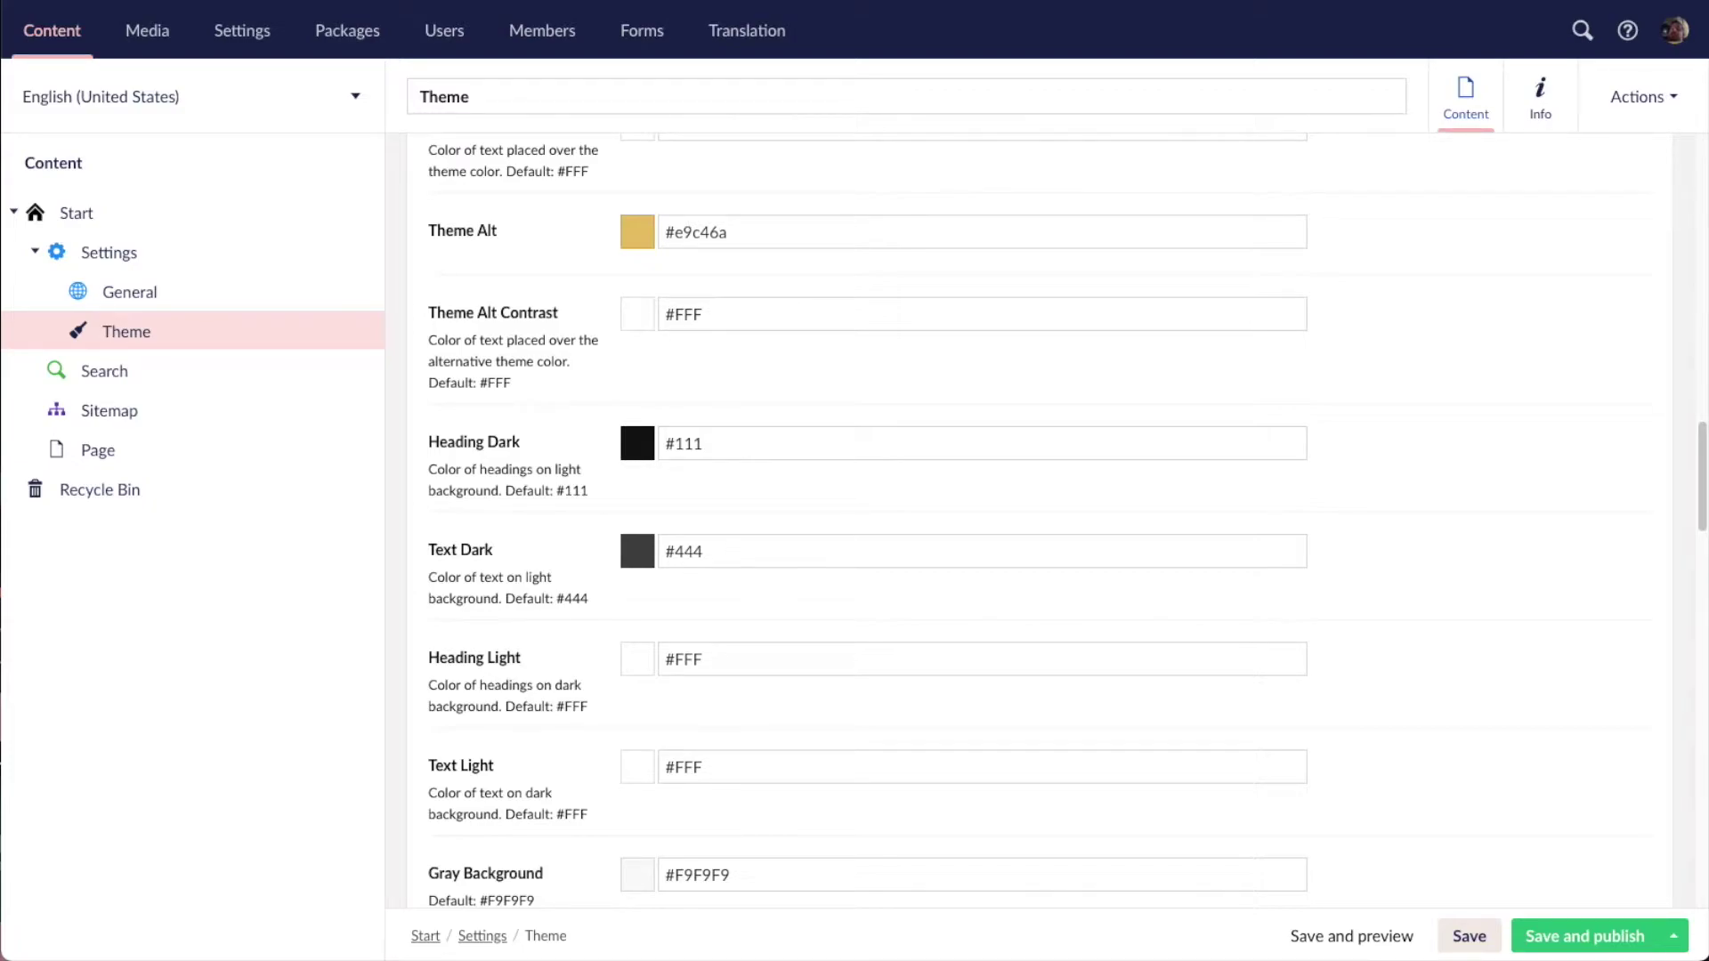
triple_click(692, 442)
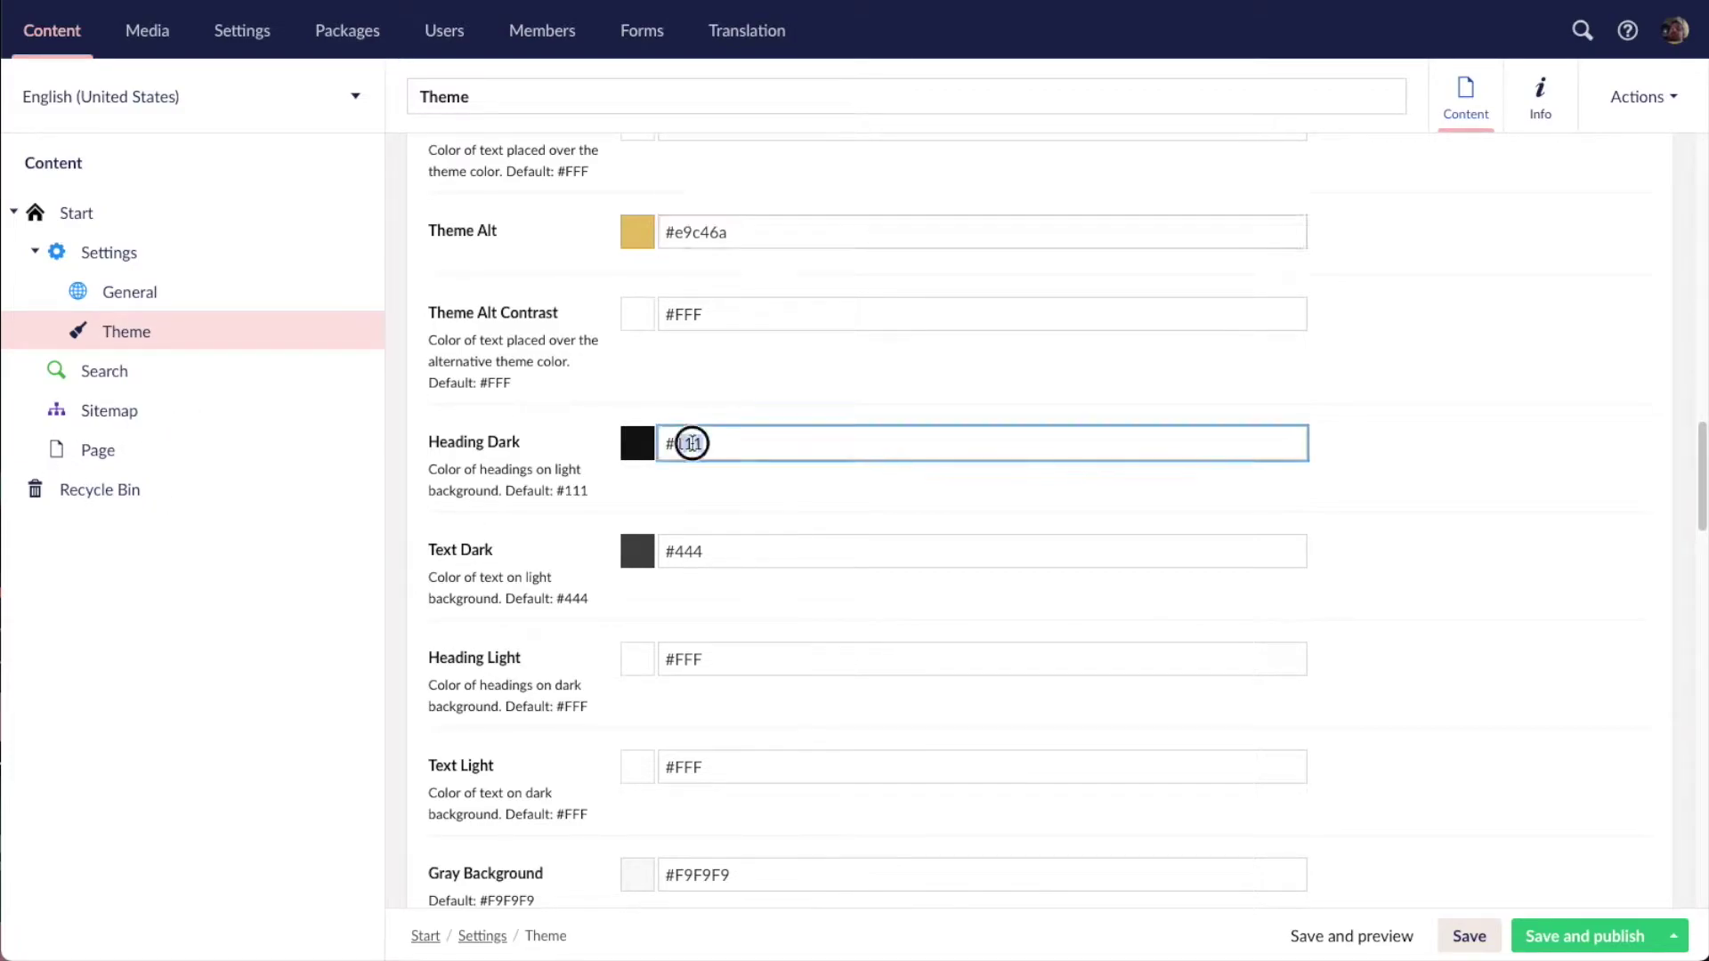
text(#1A3038)
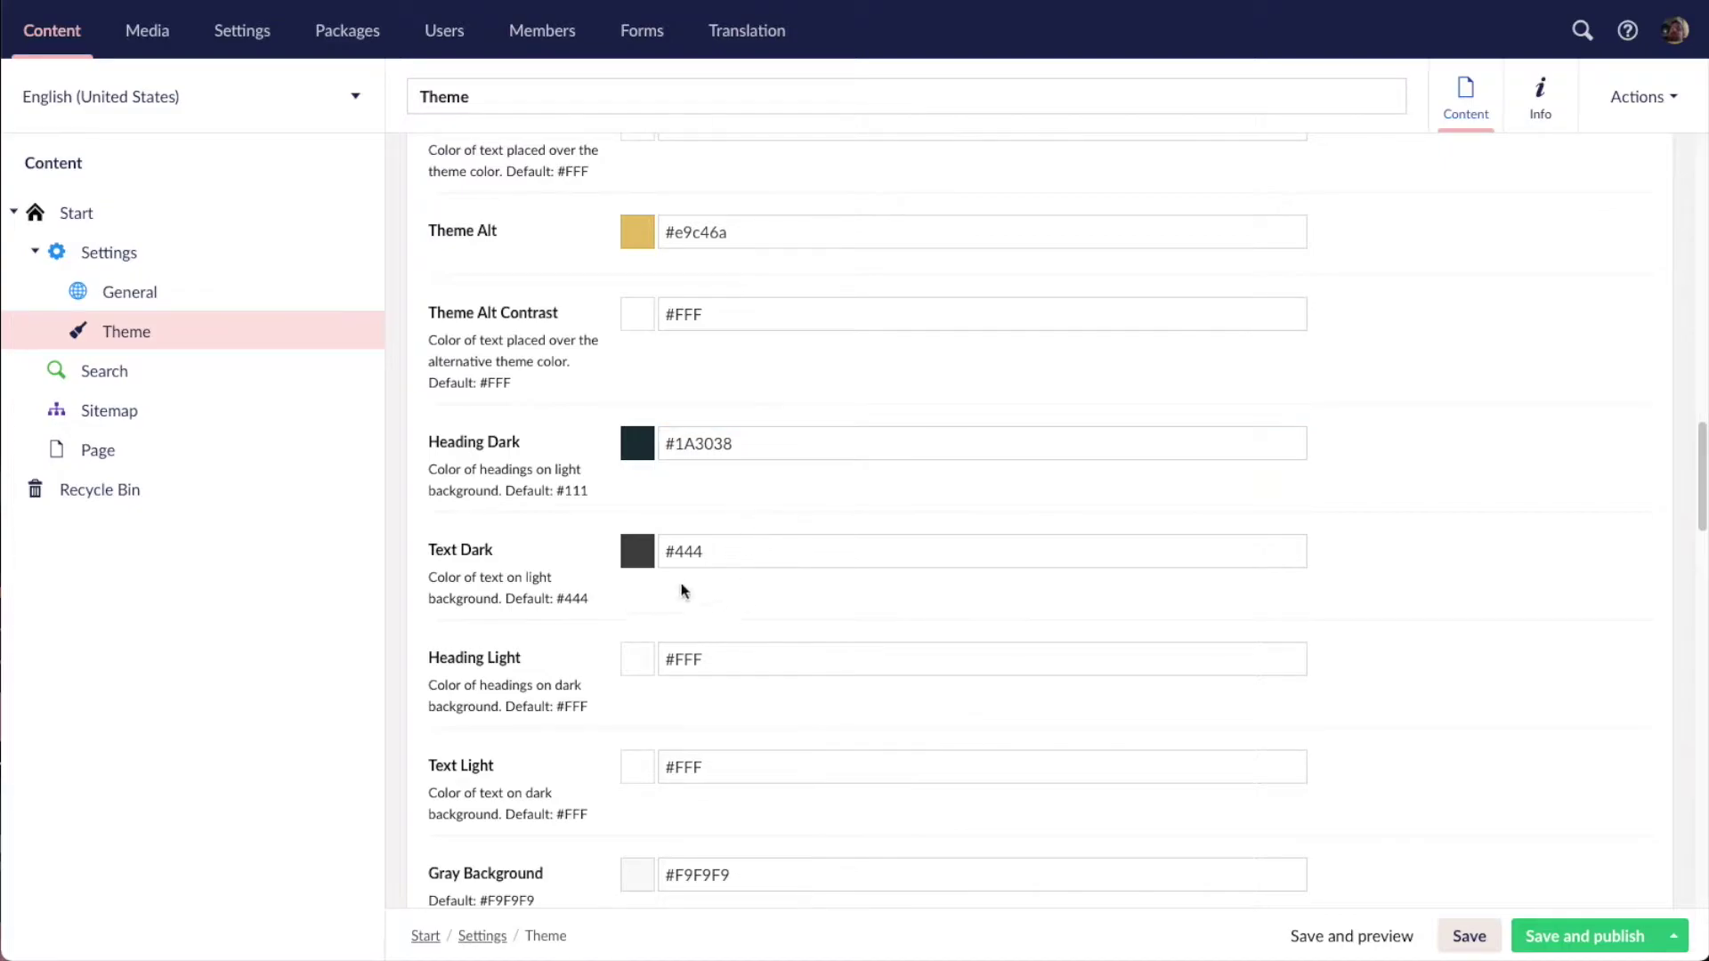
triple_click(680, 556)
text(#1A3038)
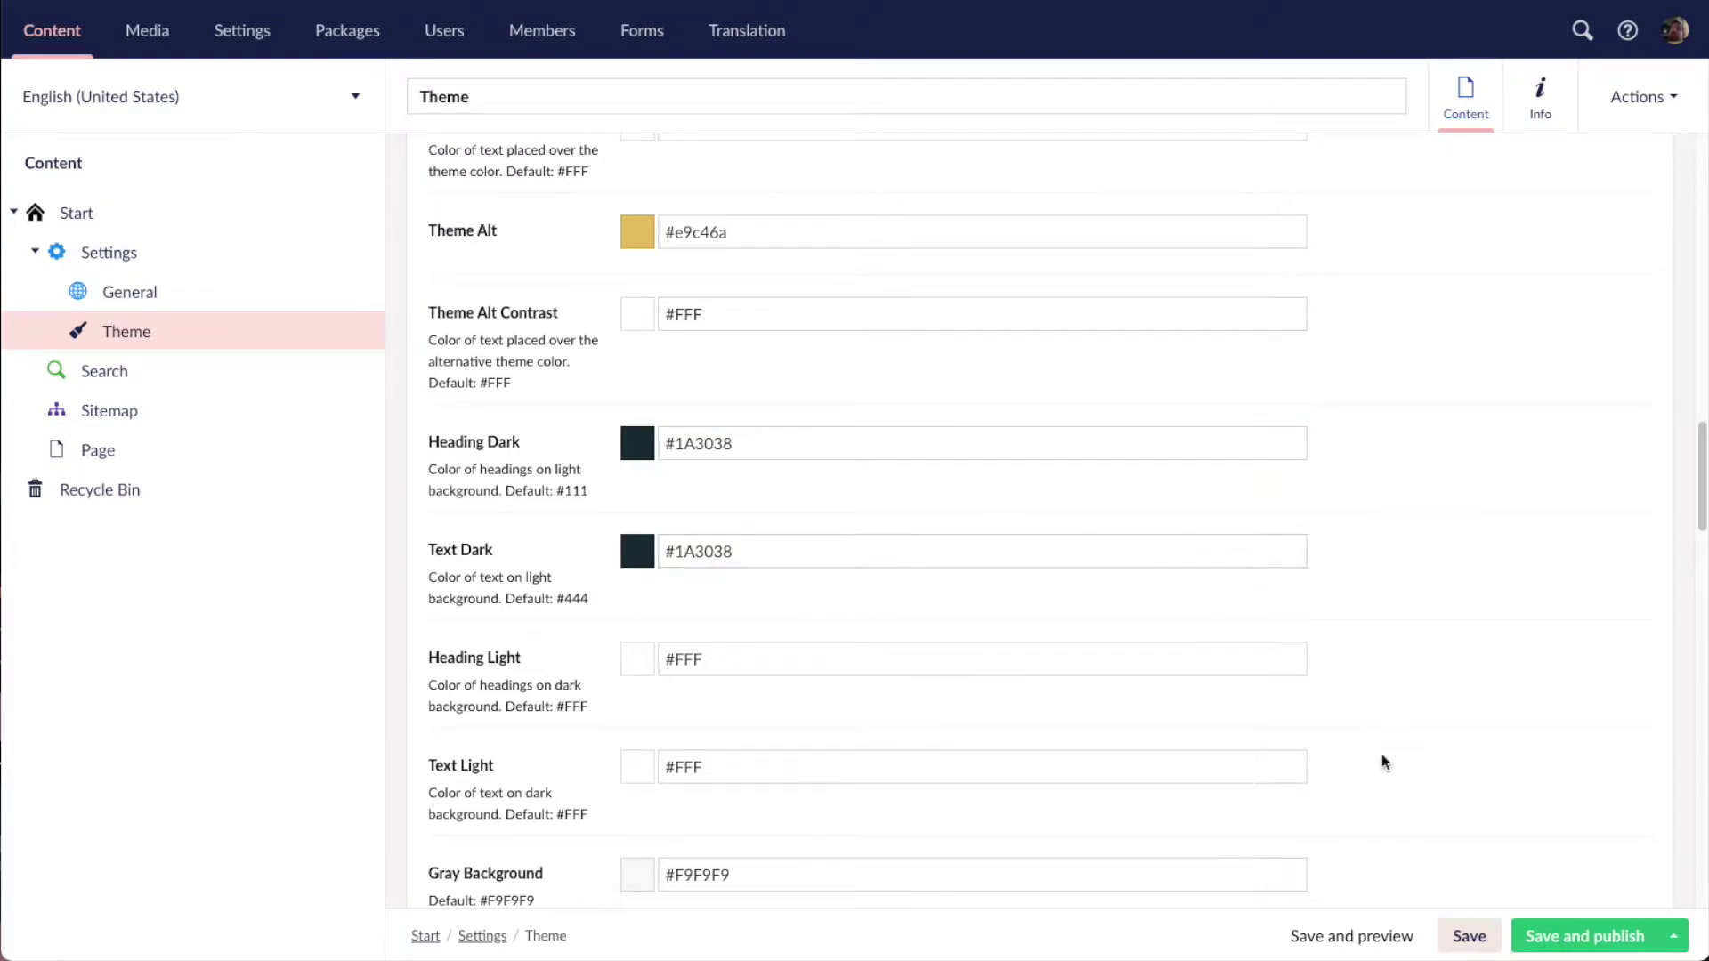
- Set Gray Background to light grey #F2F4F4, undoing an accidental navy paste
scroll(1268, 704, down, 2)
scroll(1037, 863, down, 1)
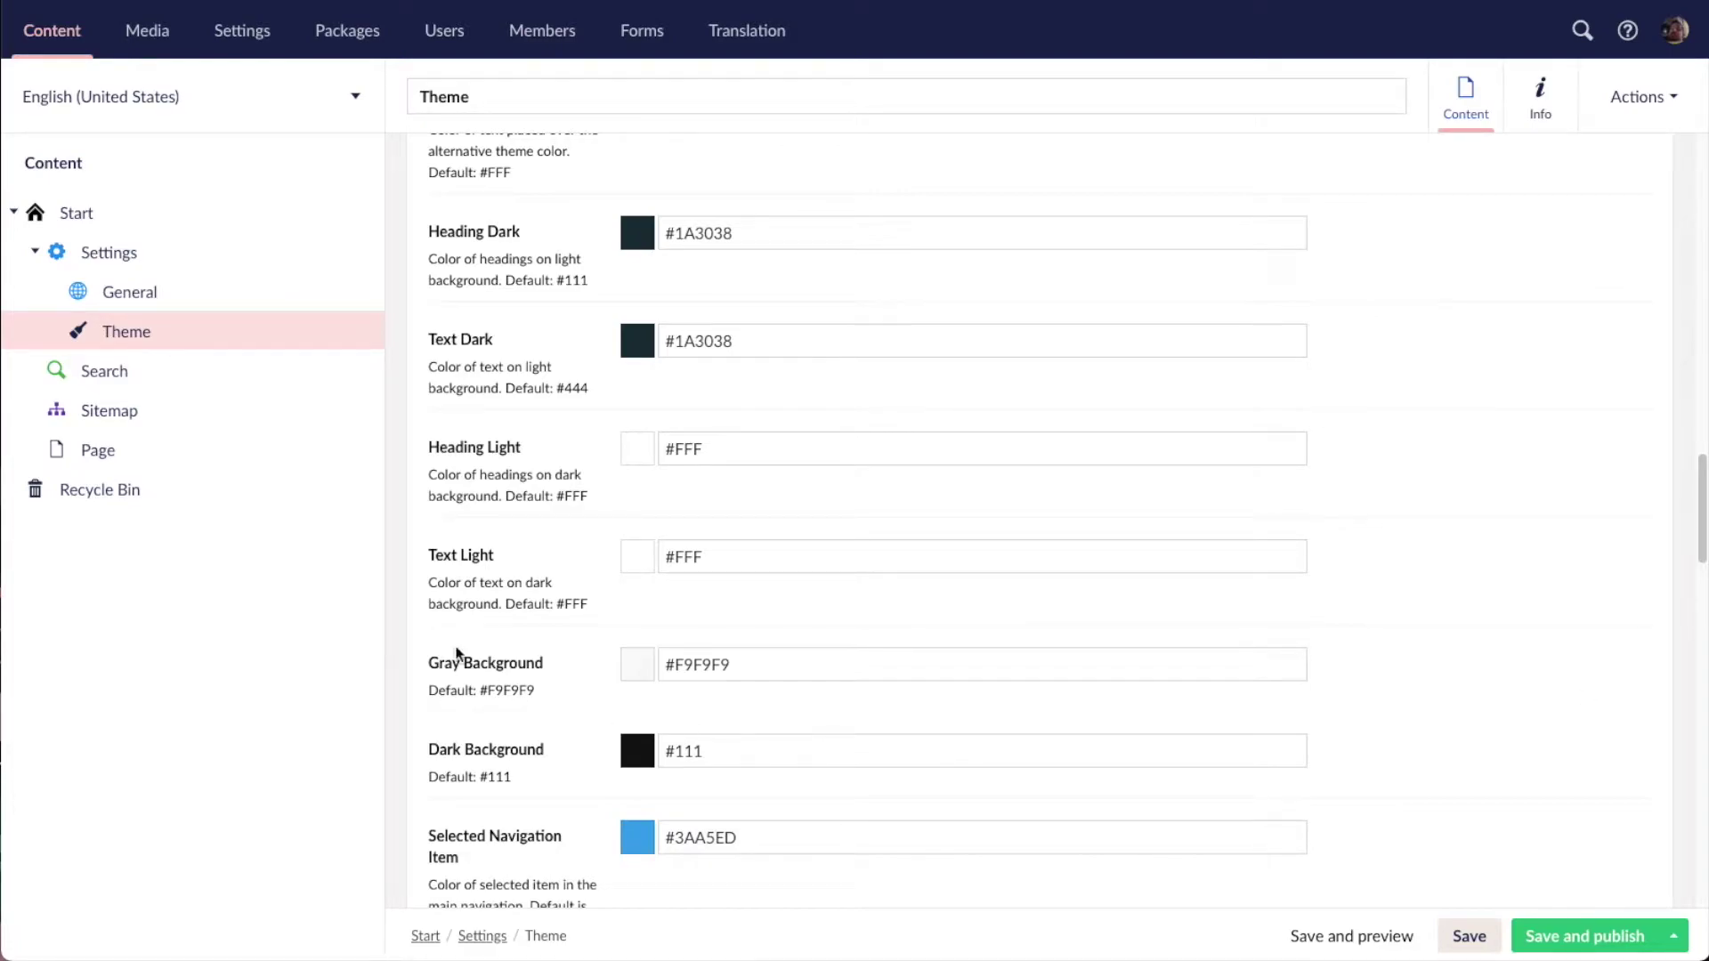
triple_click(705, 664)
text(#1A3038)
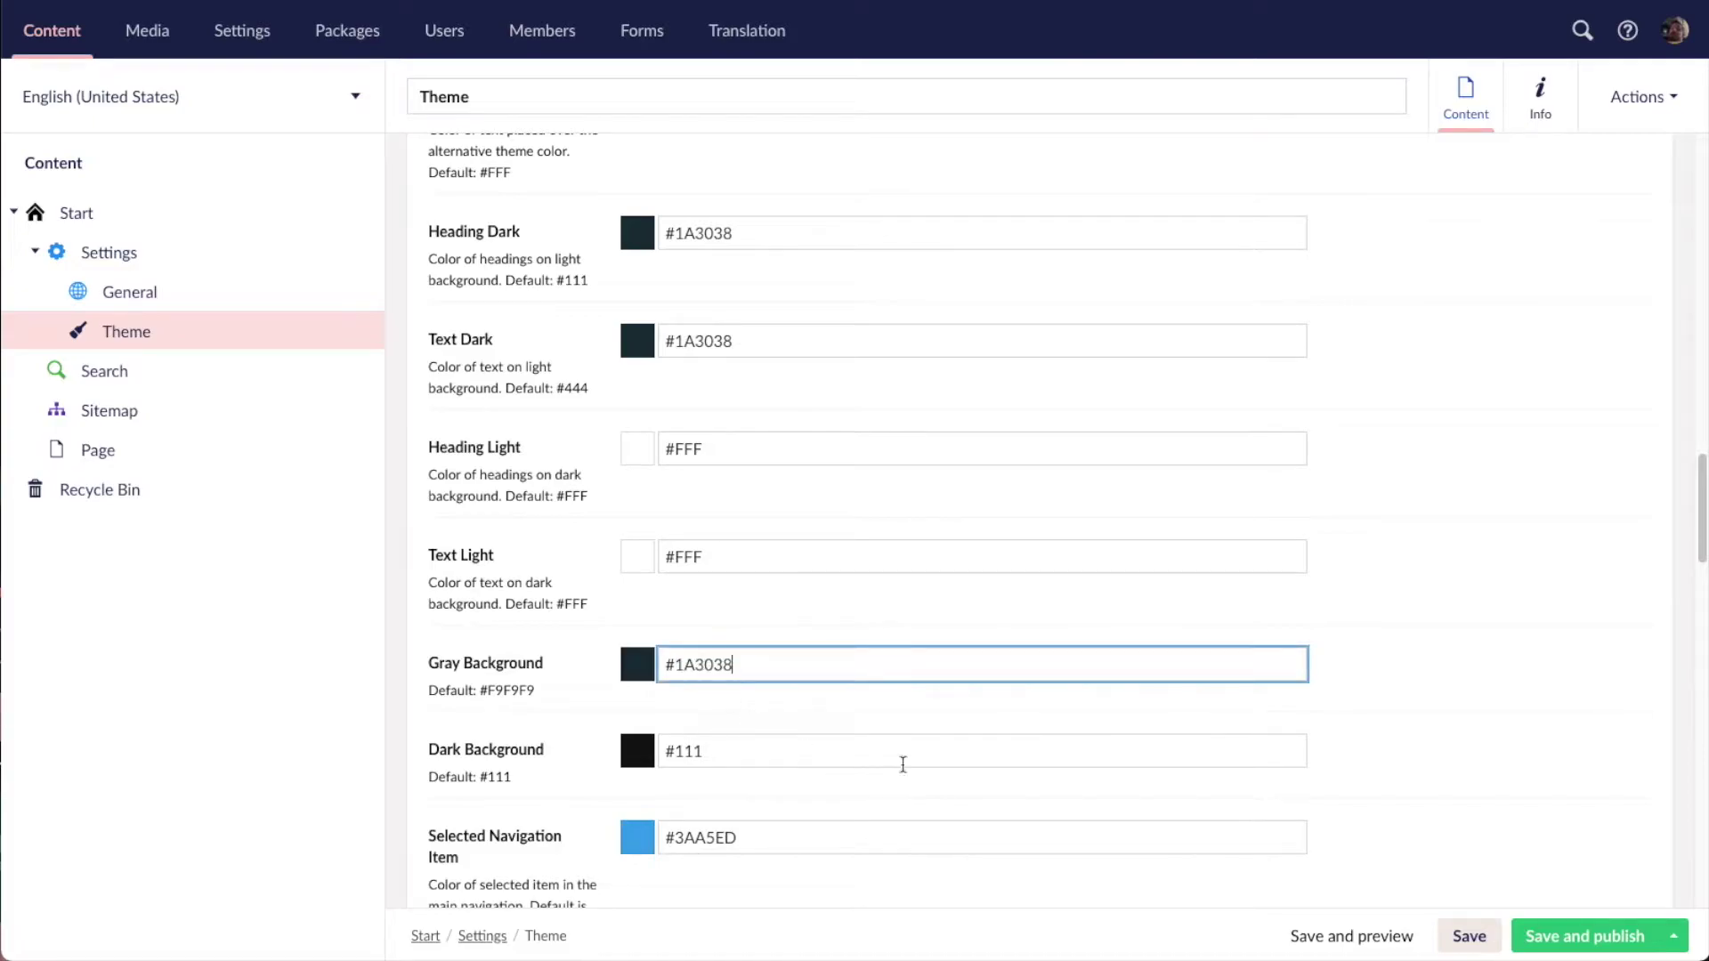
scroll(890, 766, down, 2)
key(ctrl+z)
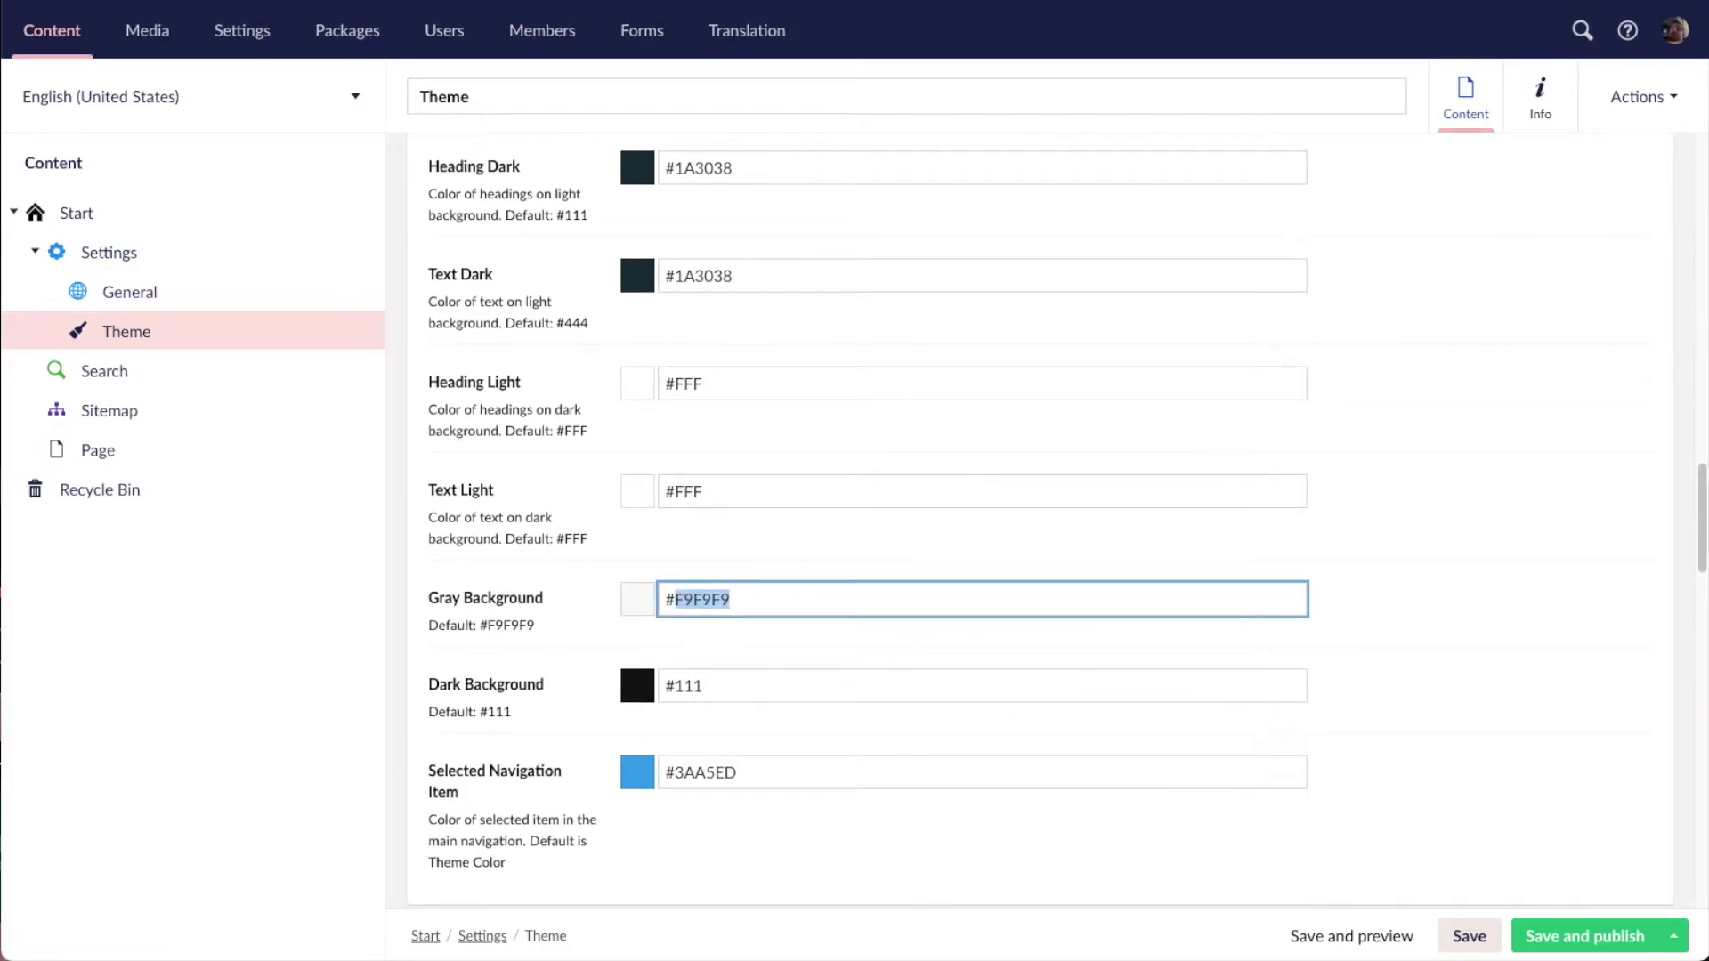
key(alt+Tab)
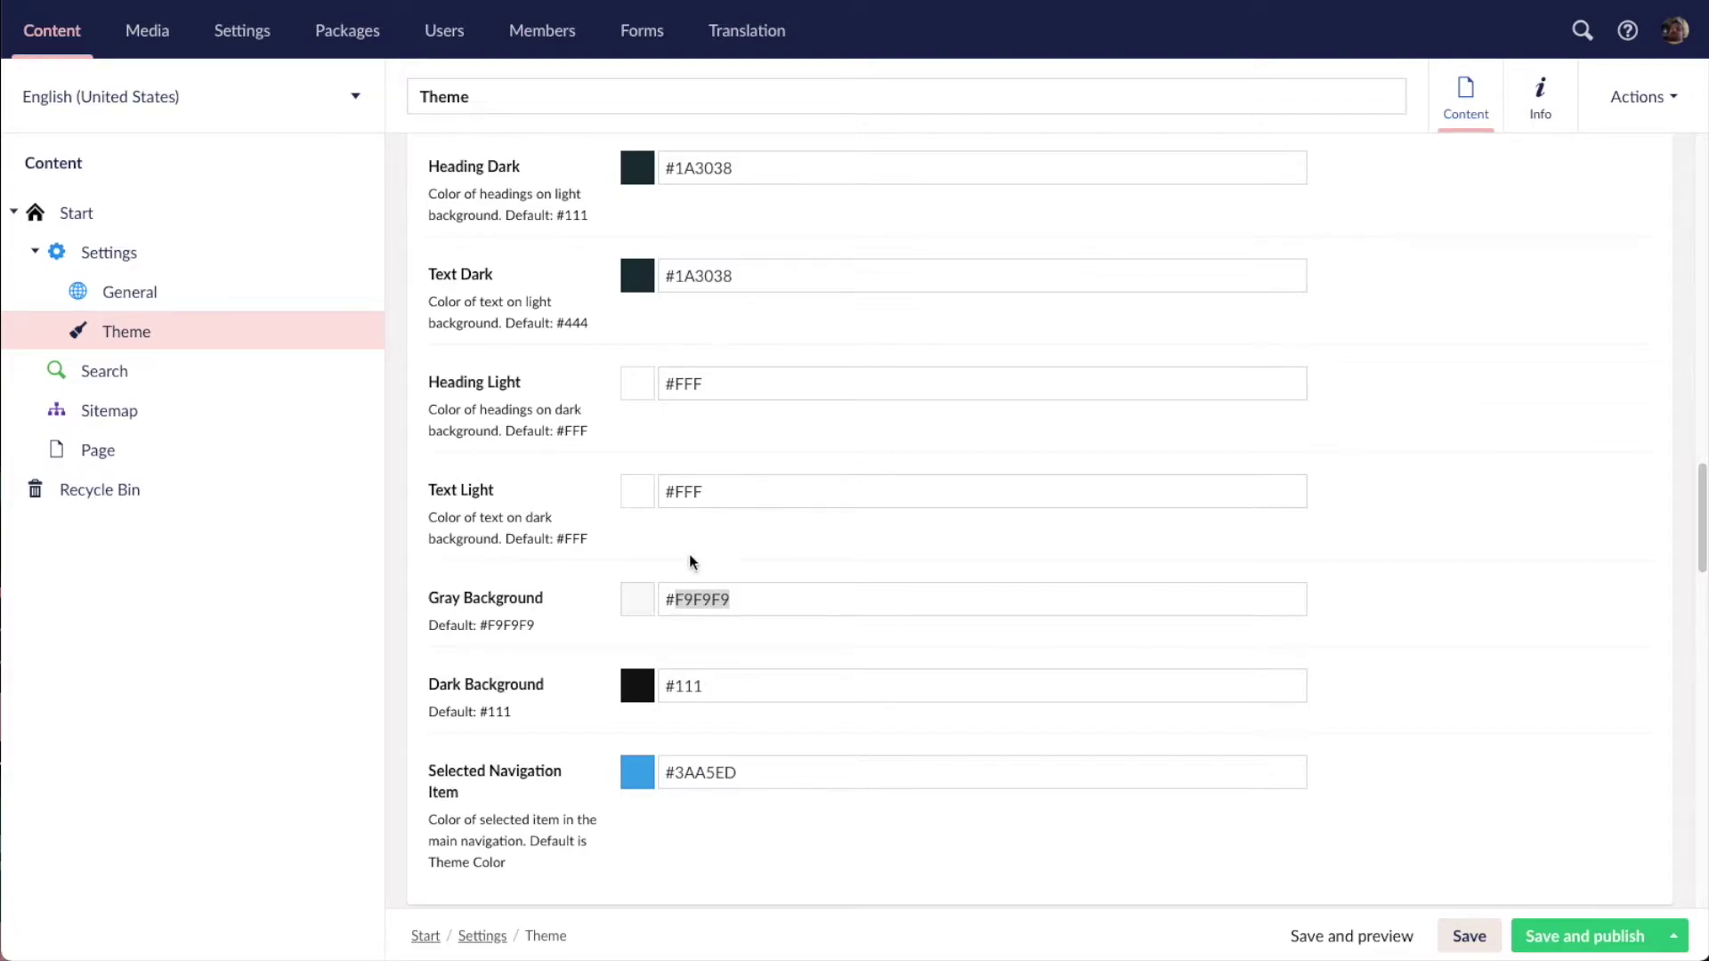
key(alt+Tab)
text(F2F4F4)
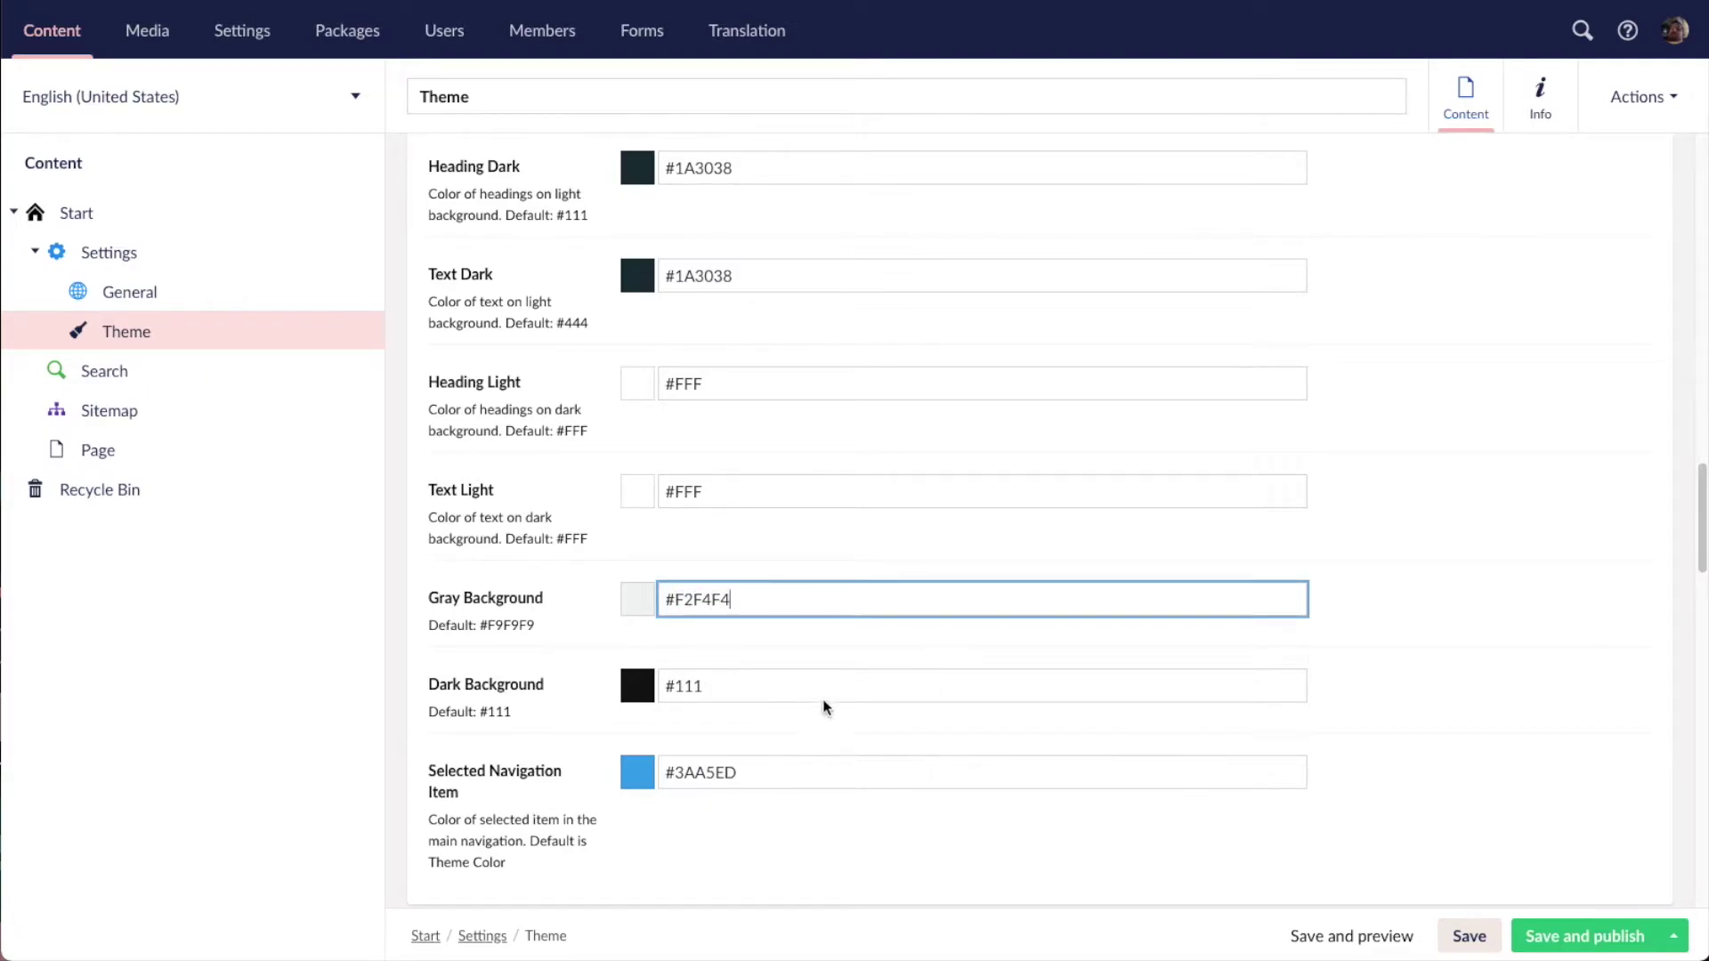
- Set Dark Background to navy #1A3038 and Selected Navigation Item to gold #e9c46a
double_click(681, 271)
key(ctrl+c)
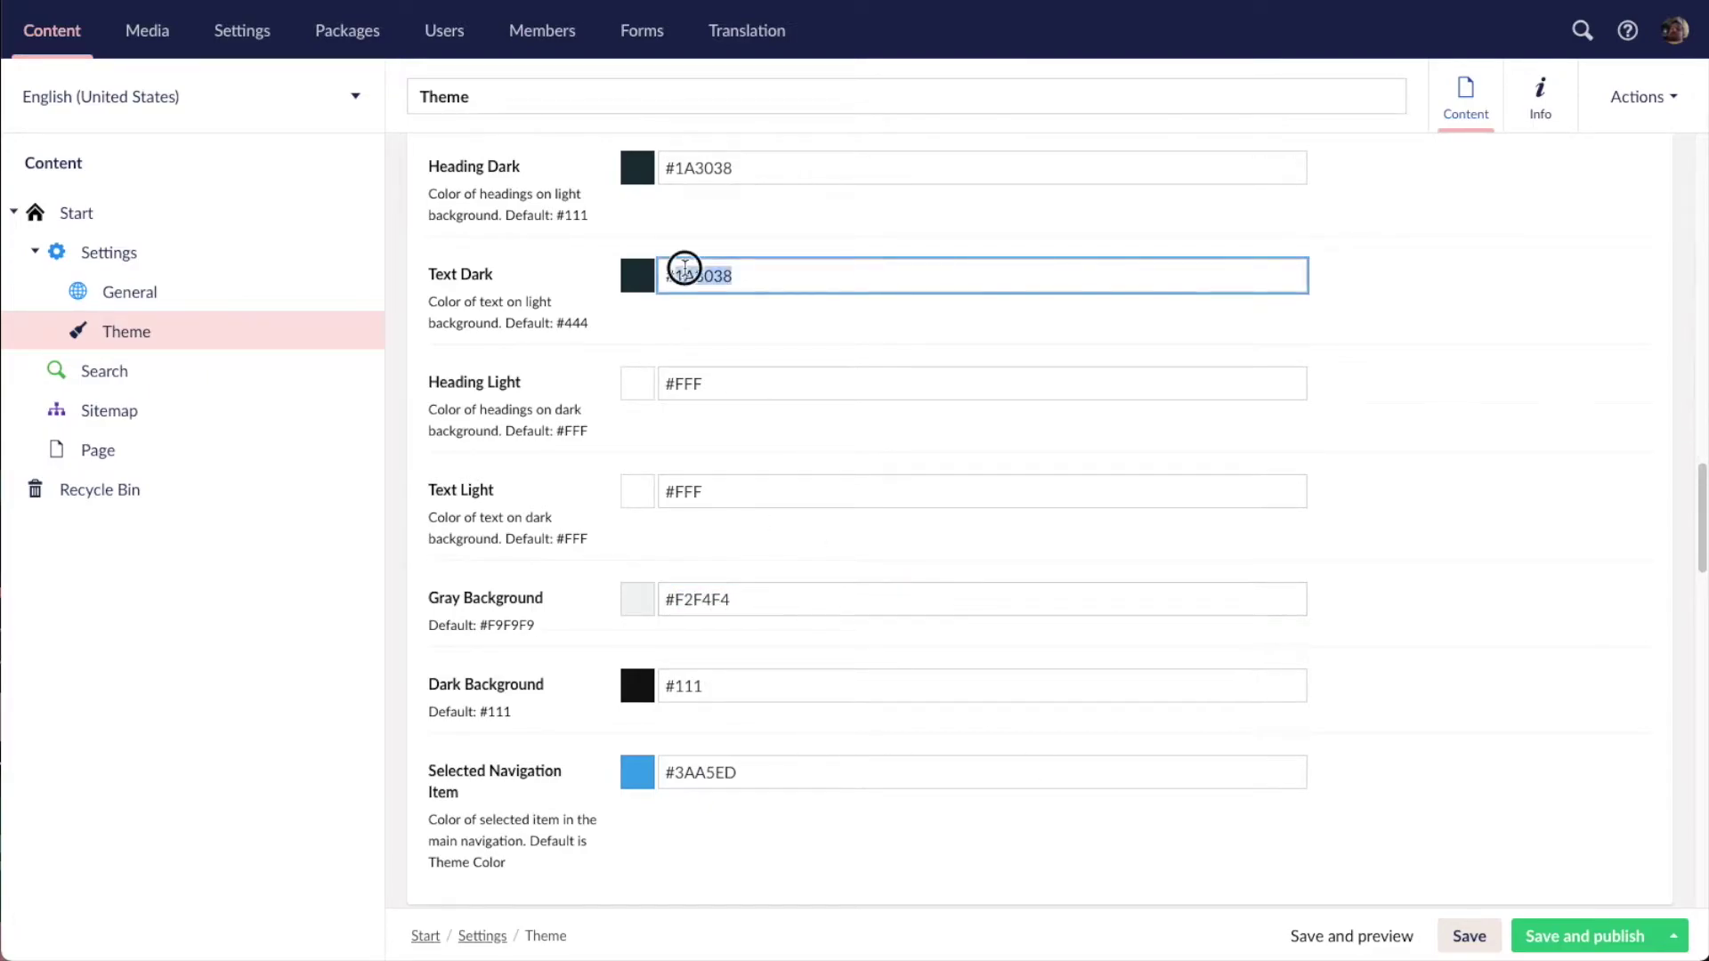
double_click(692, 686)
key(ctrl+v)
scroll(1093, 732, down, 1)
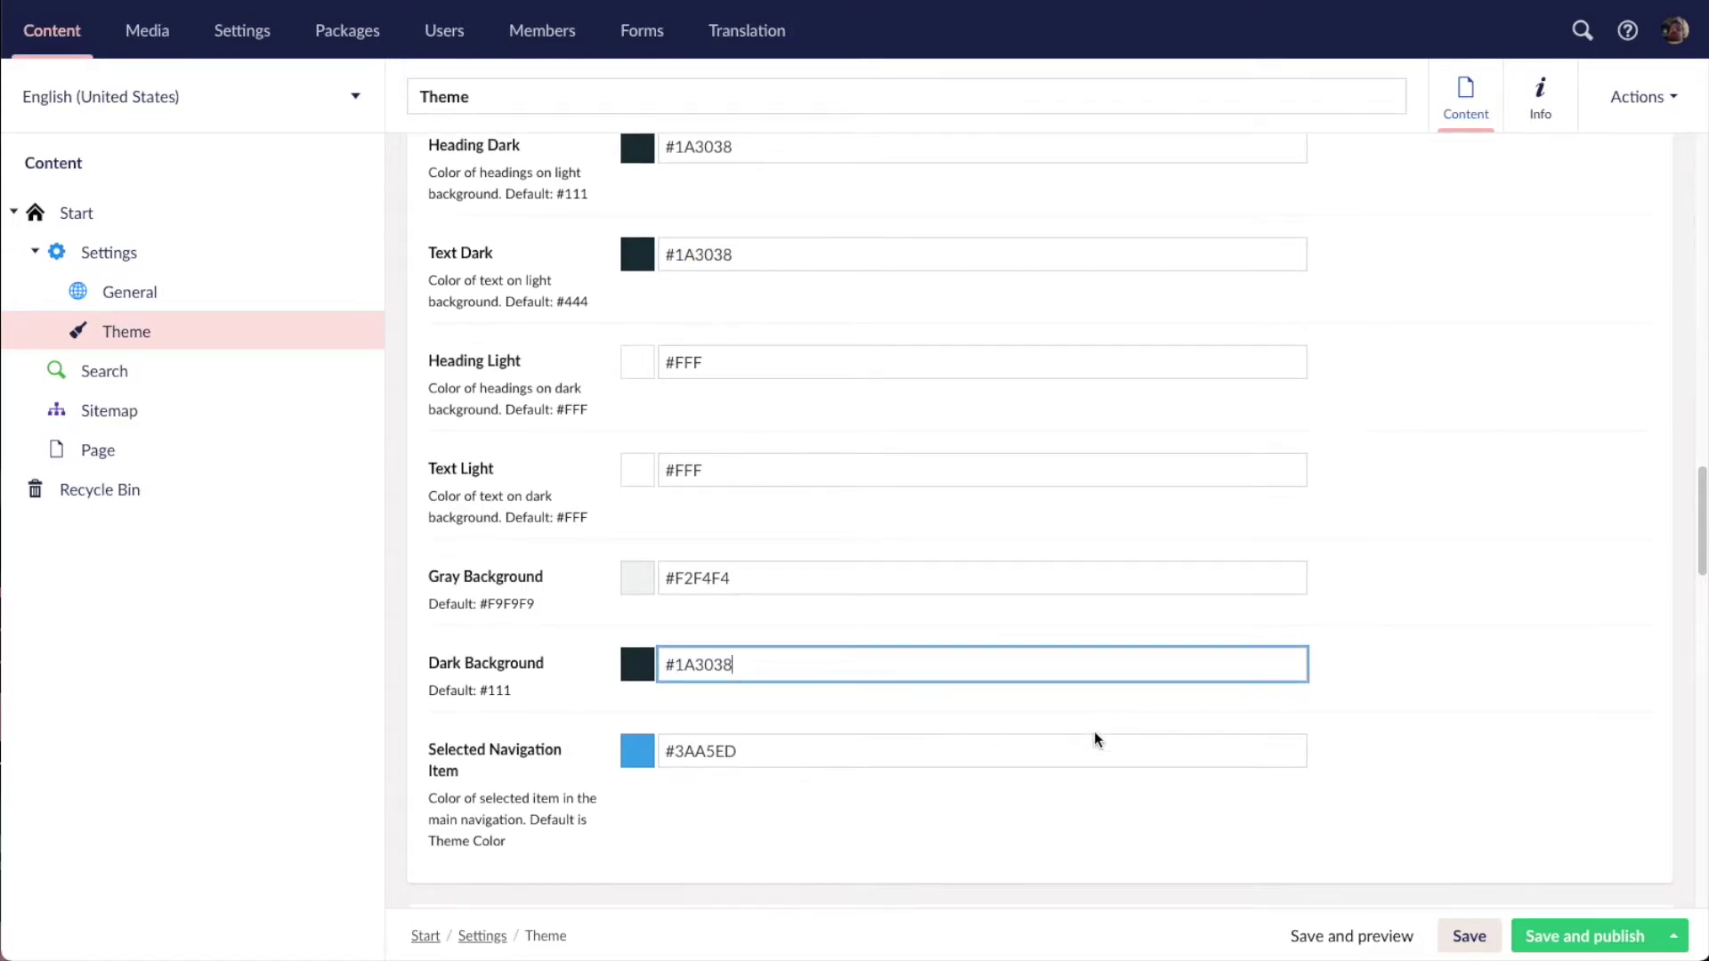
scroll(826, 466, up, 6)
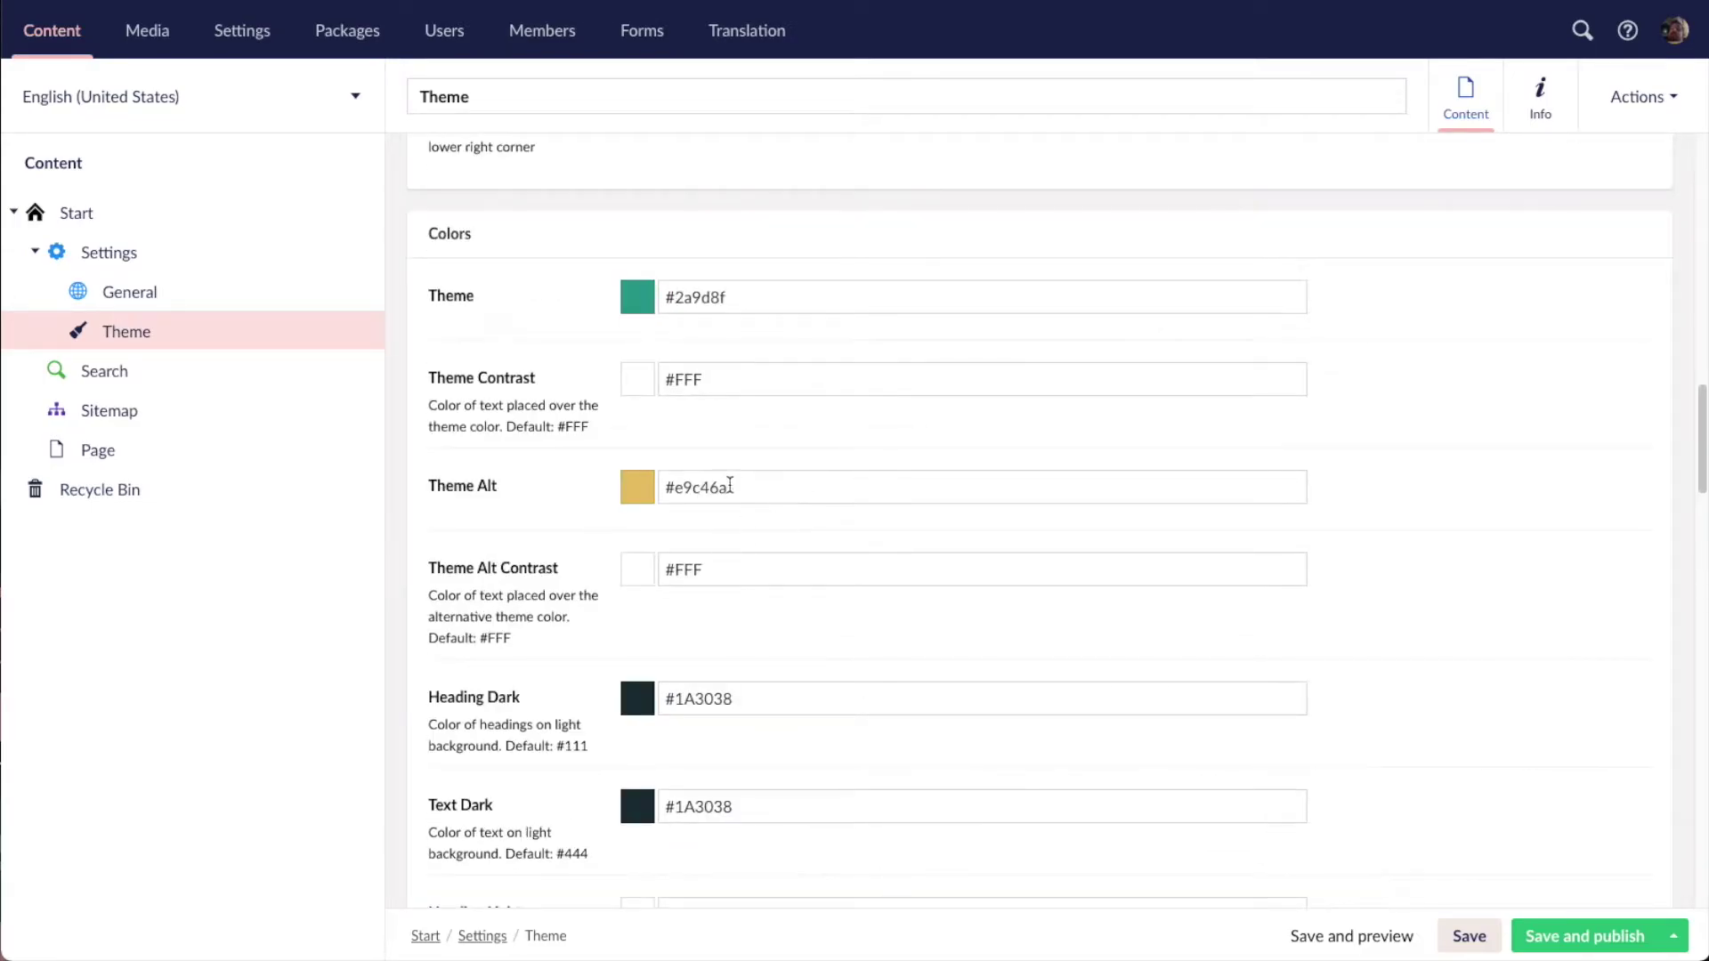
double_click(699, 487)
key(ctrl+c)
scroll(890, 712, down, 8)
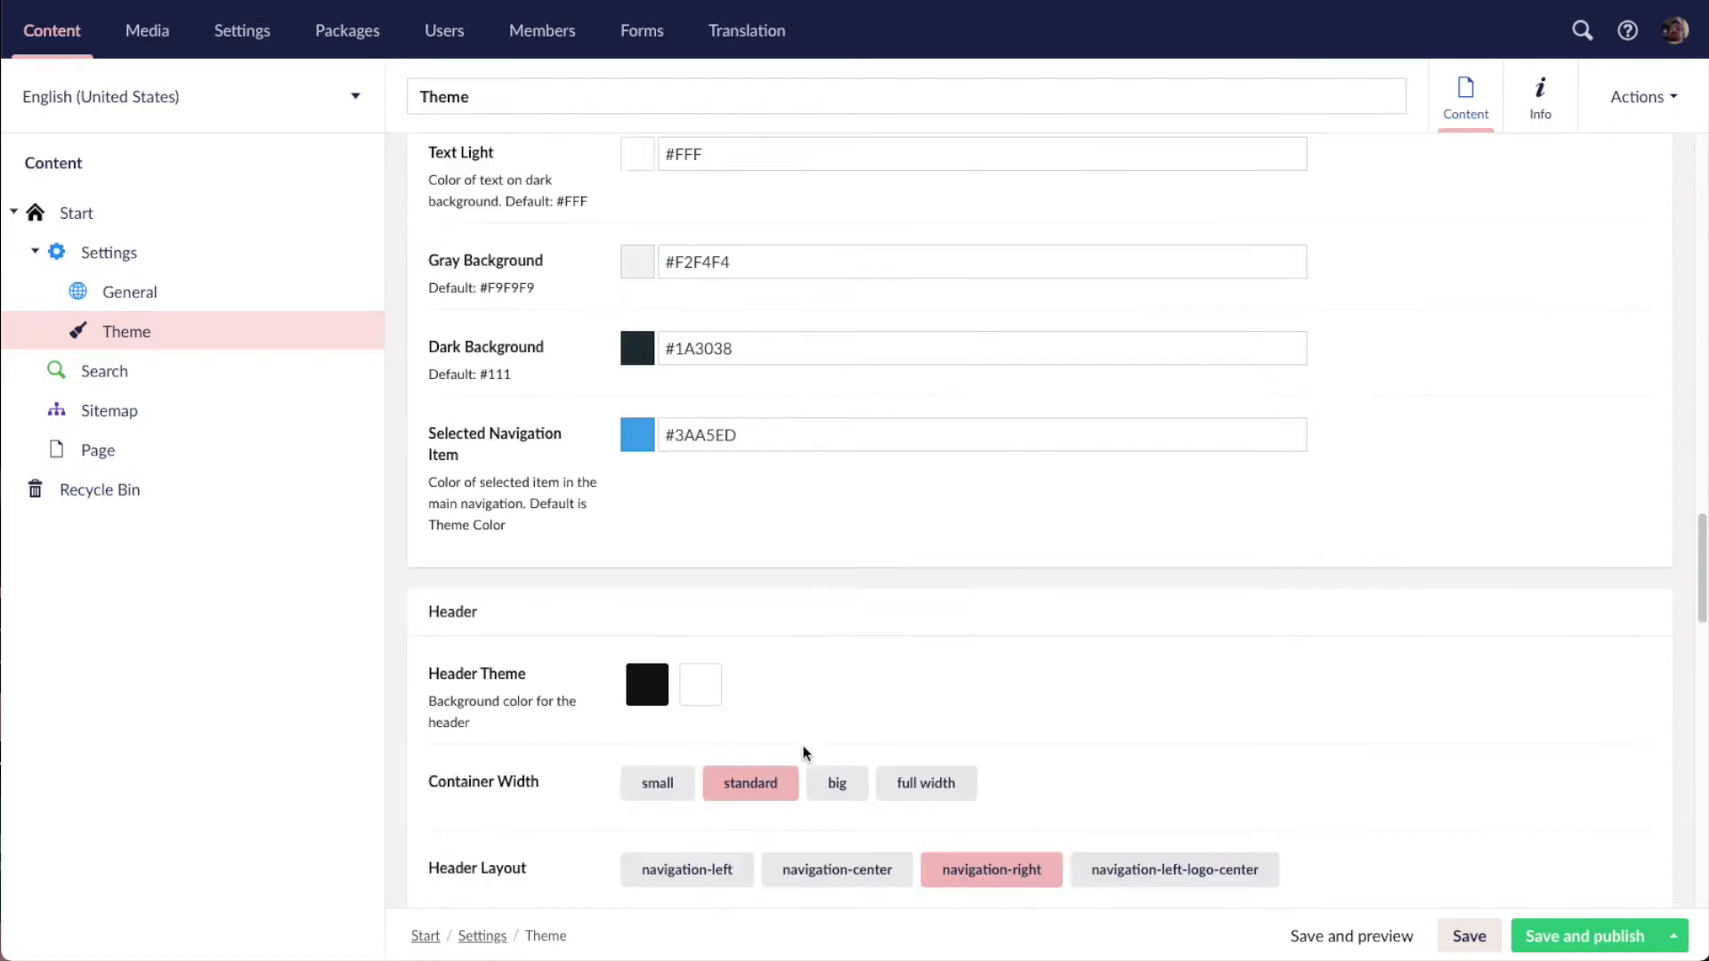
double_click(679, 435)
key(ctrl+v)
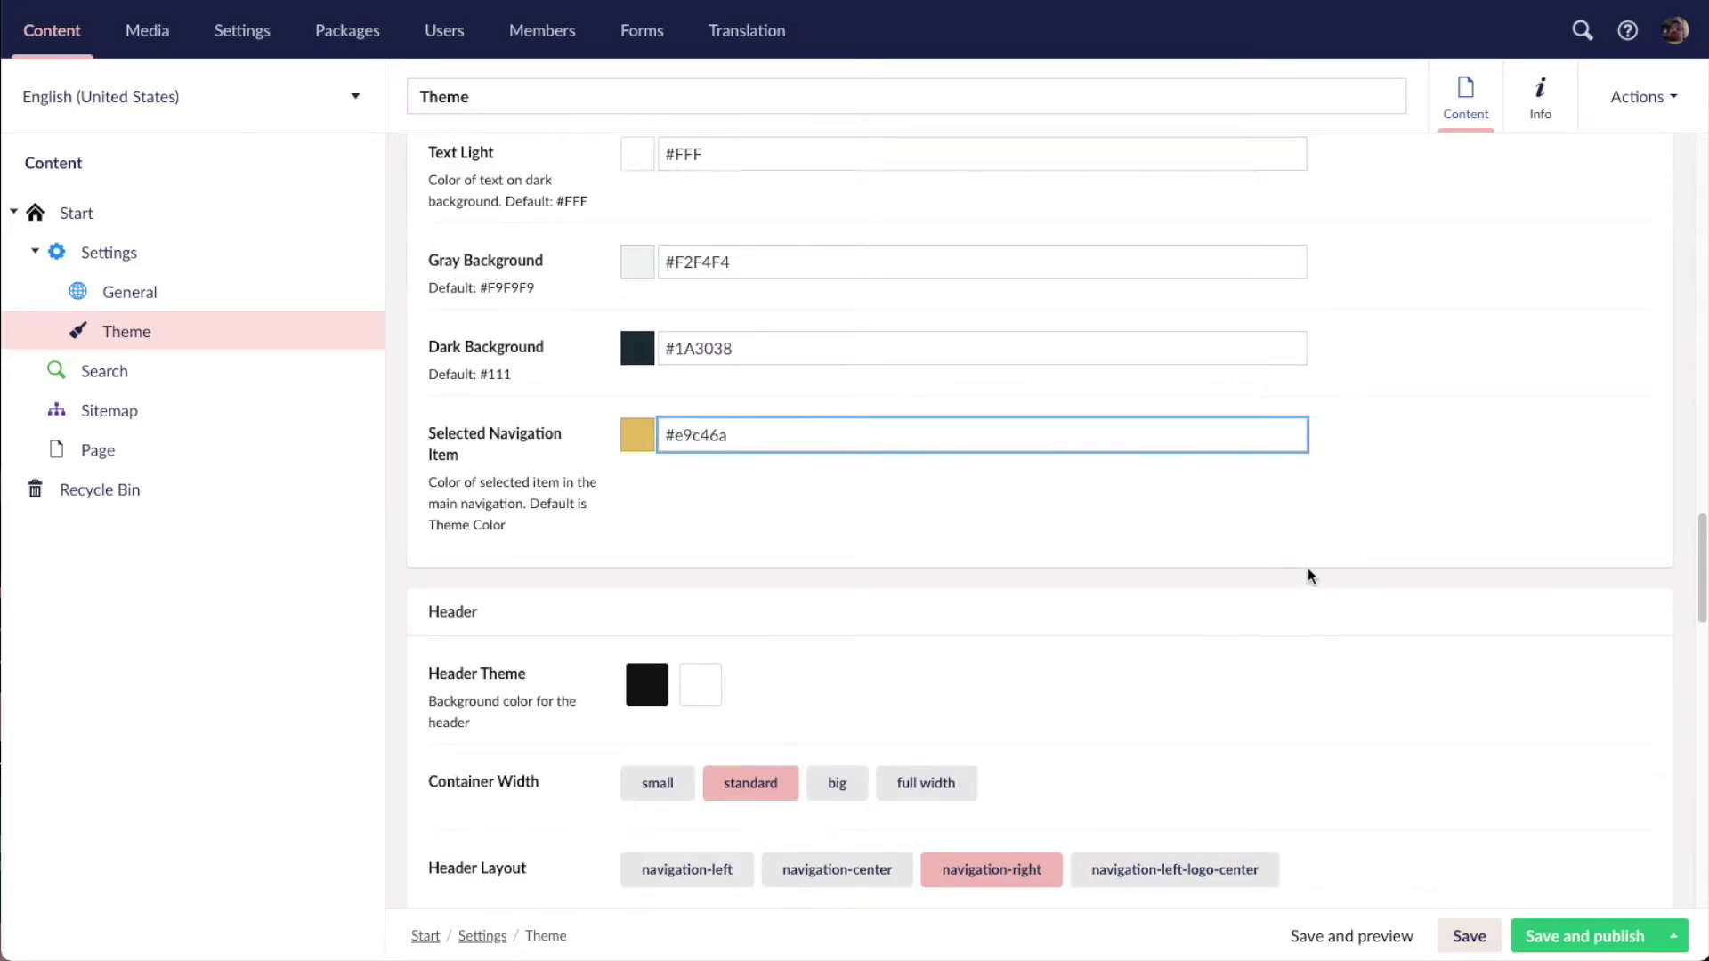
scroll(1313, 578, up, 5)
- Publish the Theme node with its new colours and reload the backoffice
click(1592, 947)
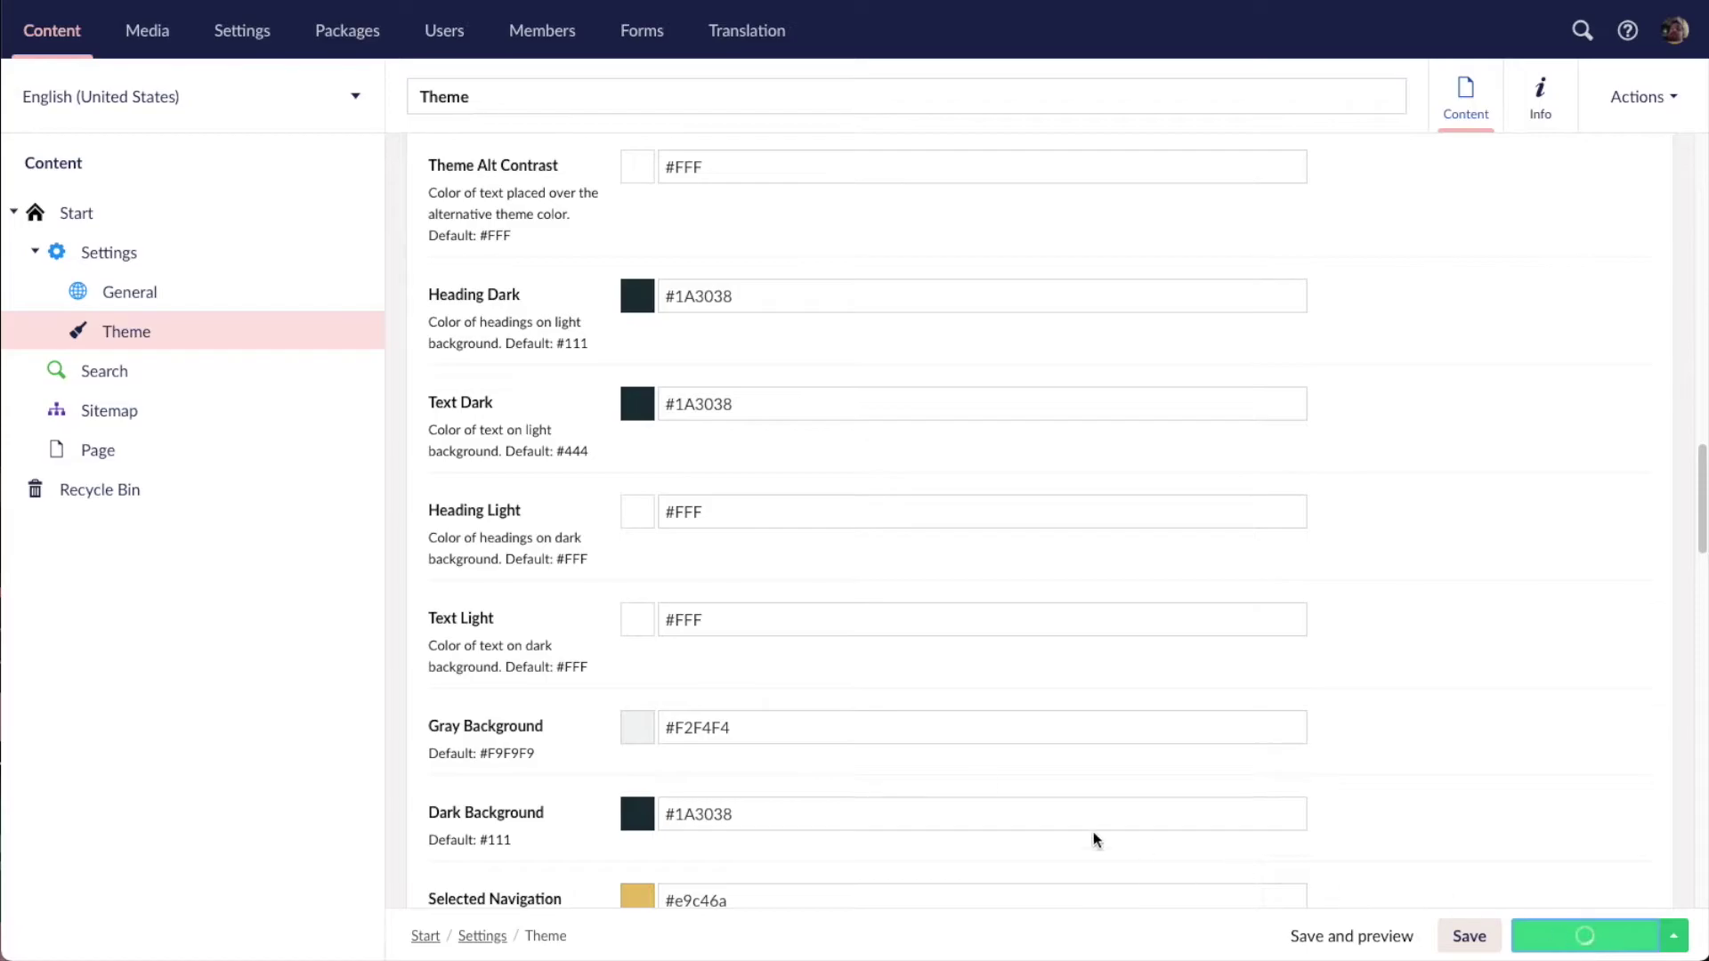
scroll(1271, 679, up, 10)
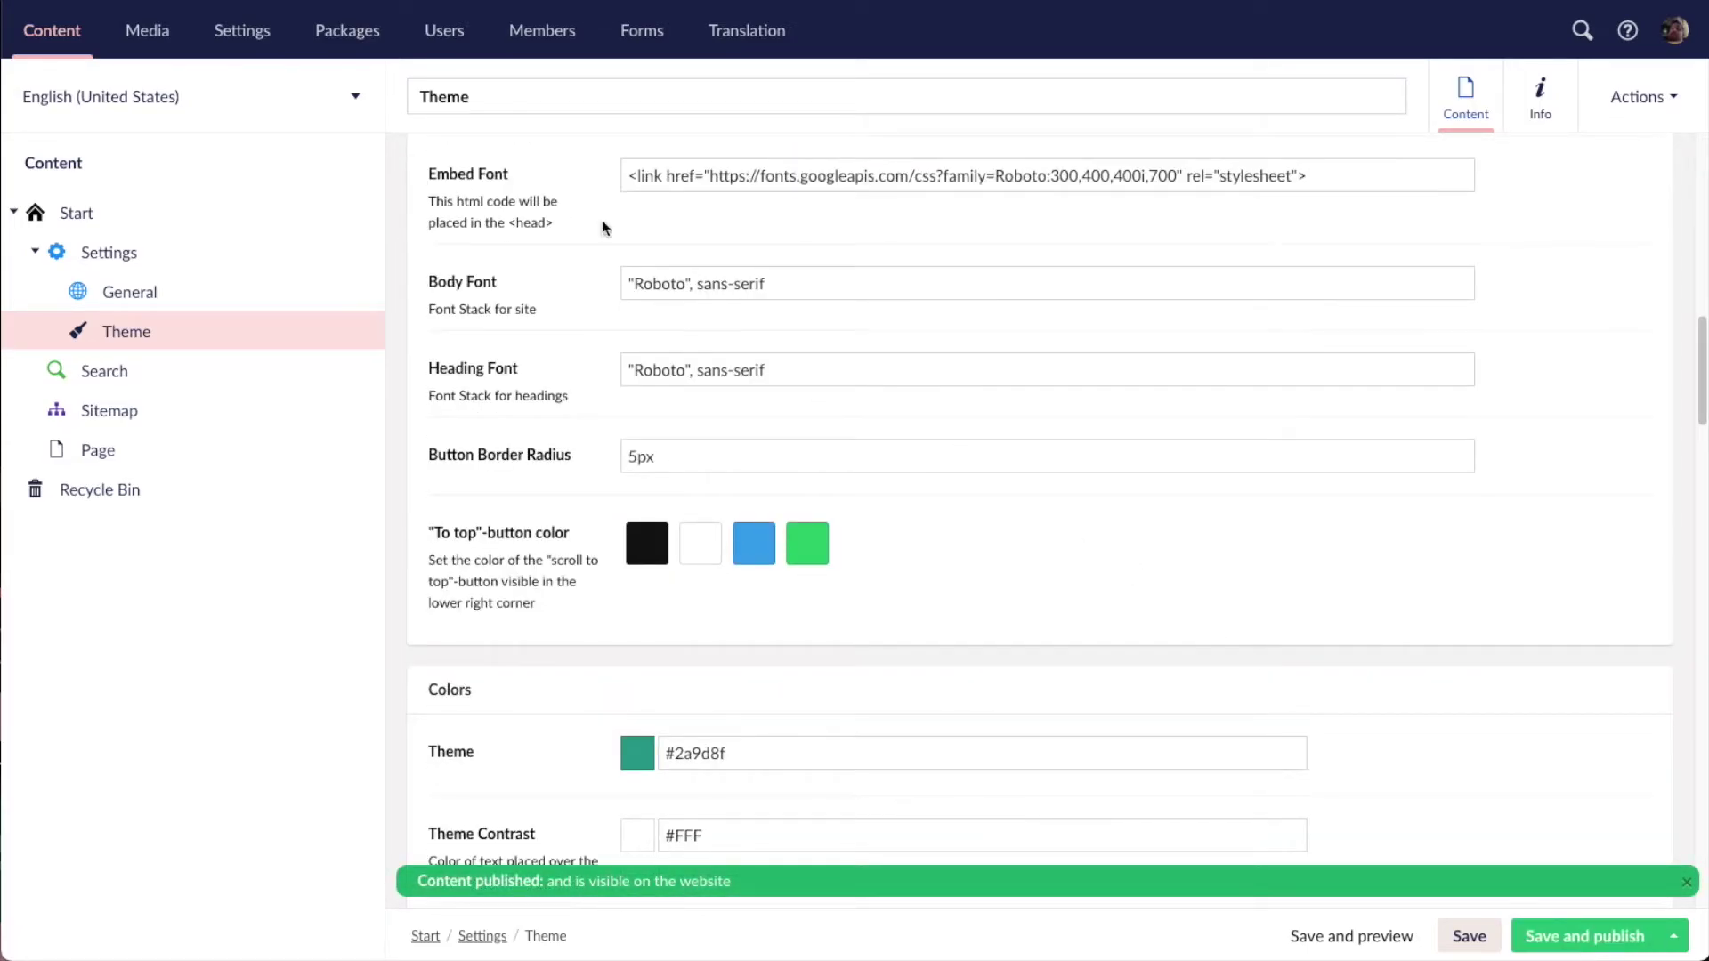
key(ctrl+r)
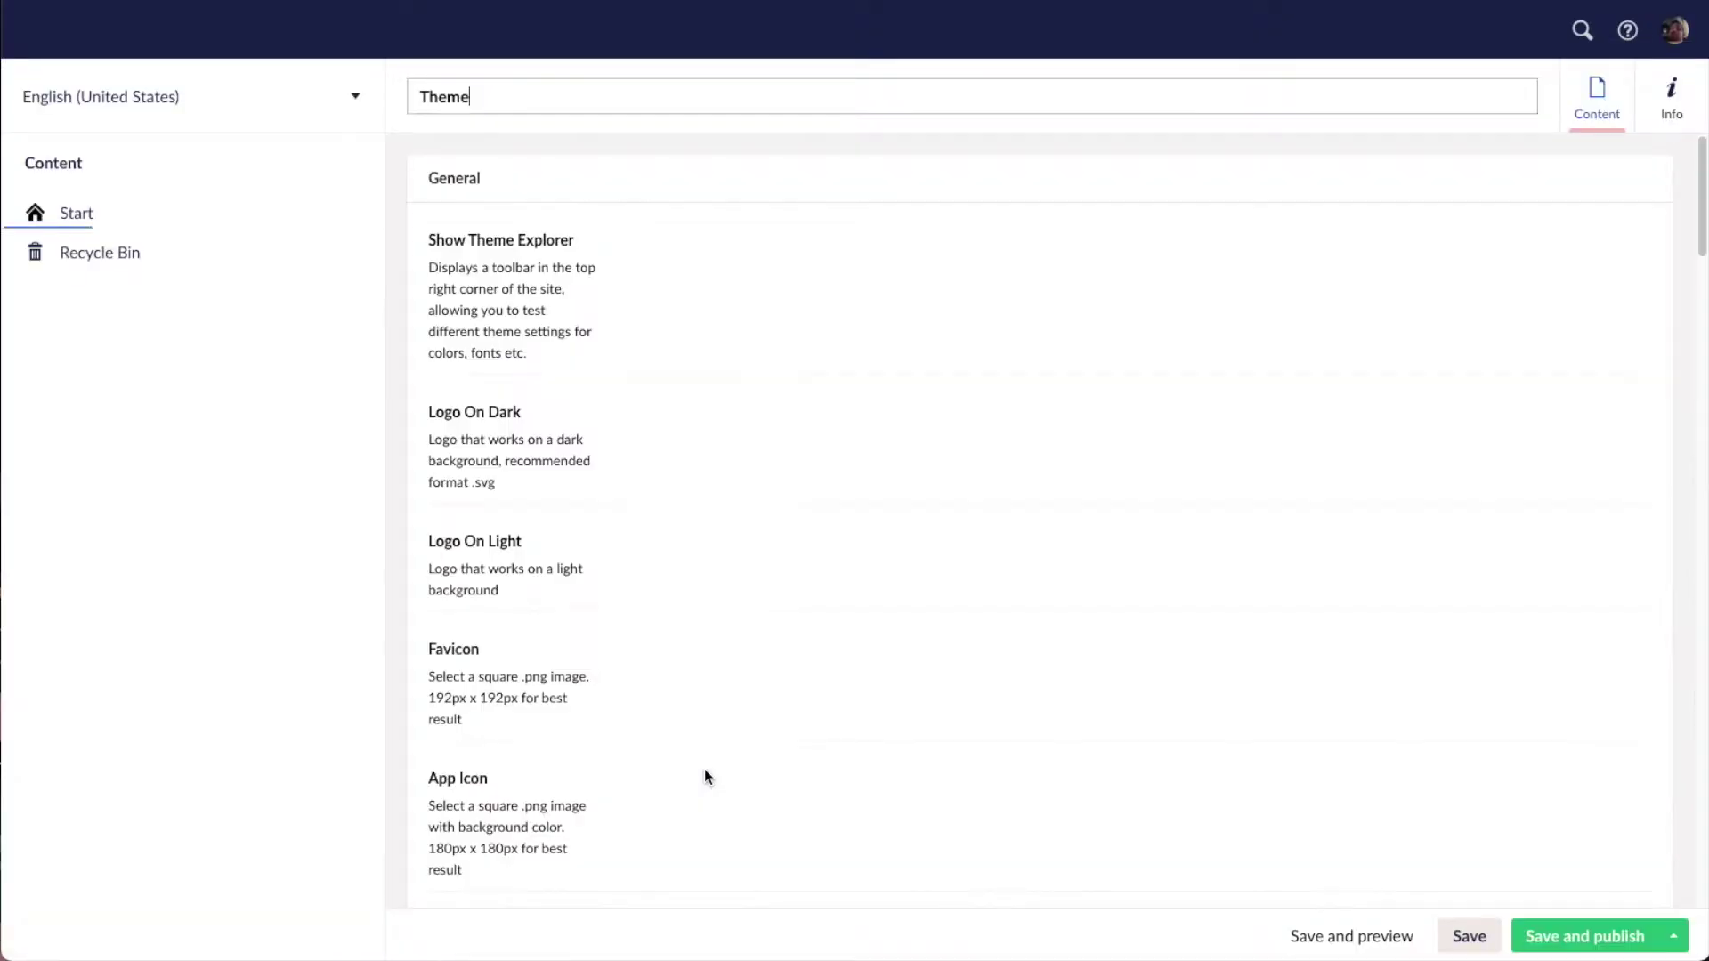
- Scroll through the reloaded backoffice to check the colours were kept
scroll(1132, 680, down, 1)
scroll(1132, 674, down, 10)
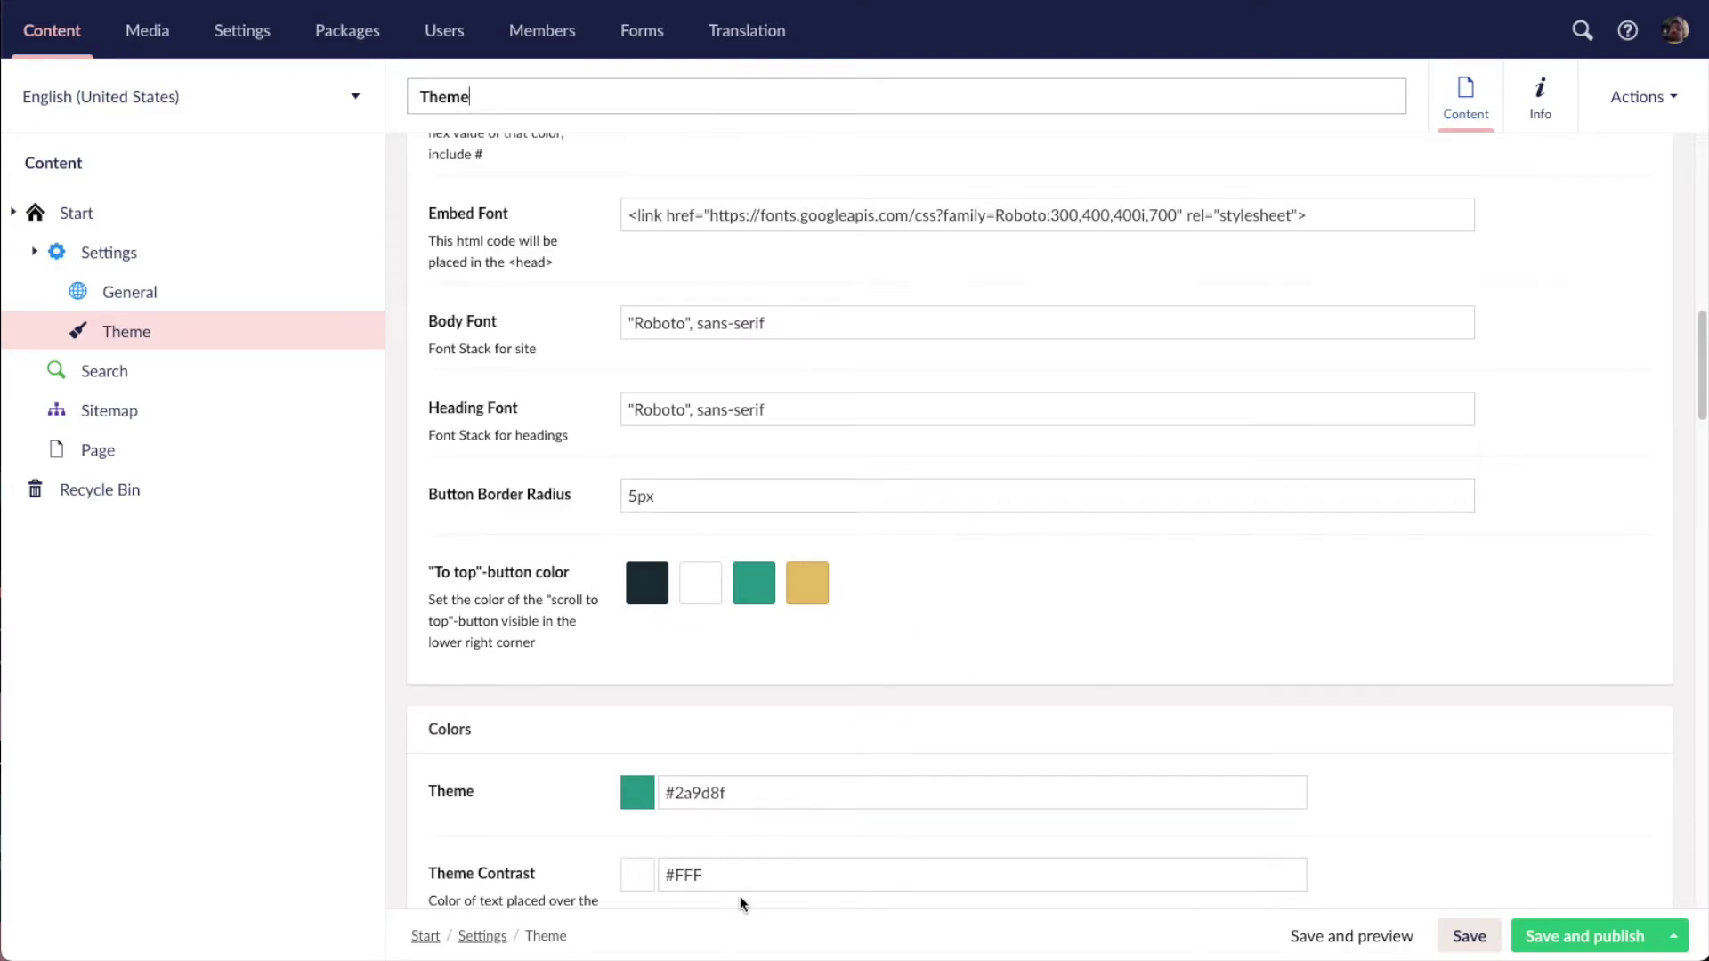
scroll(981, 744, down, 4)
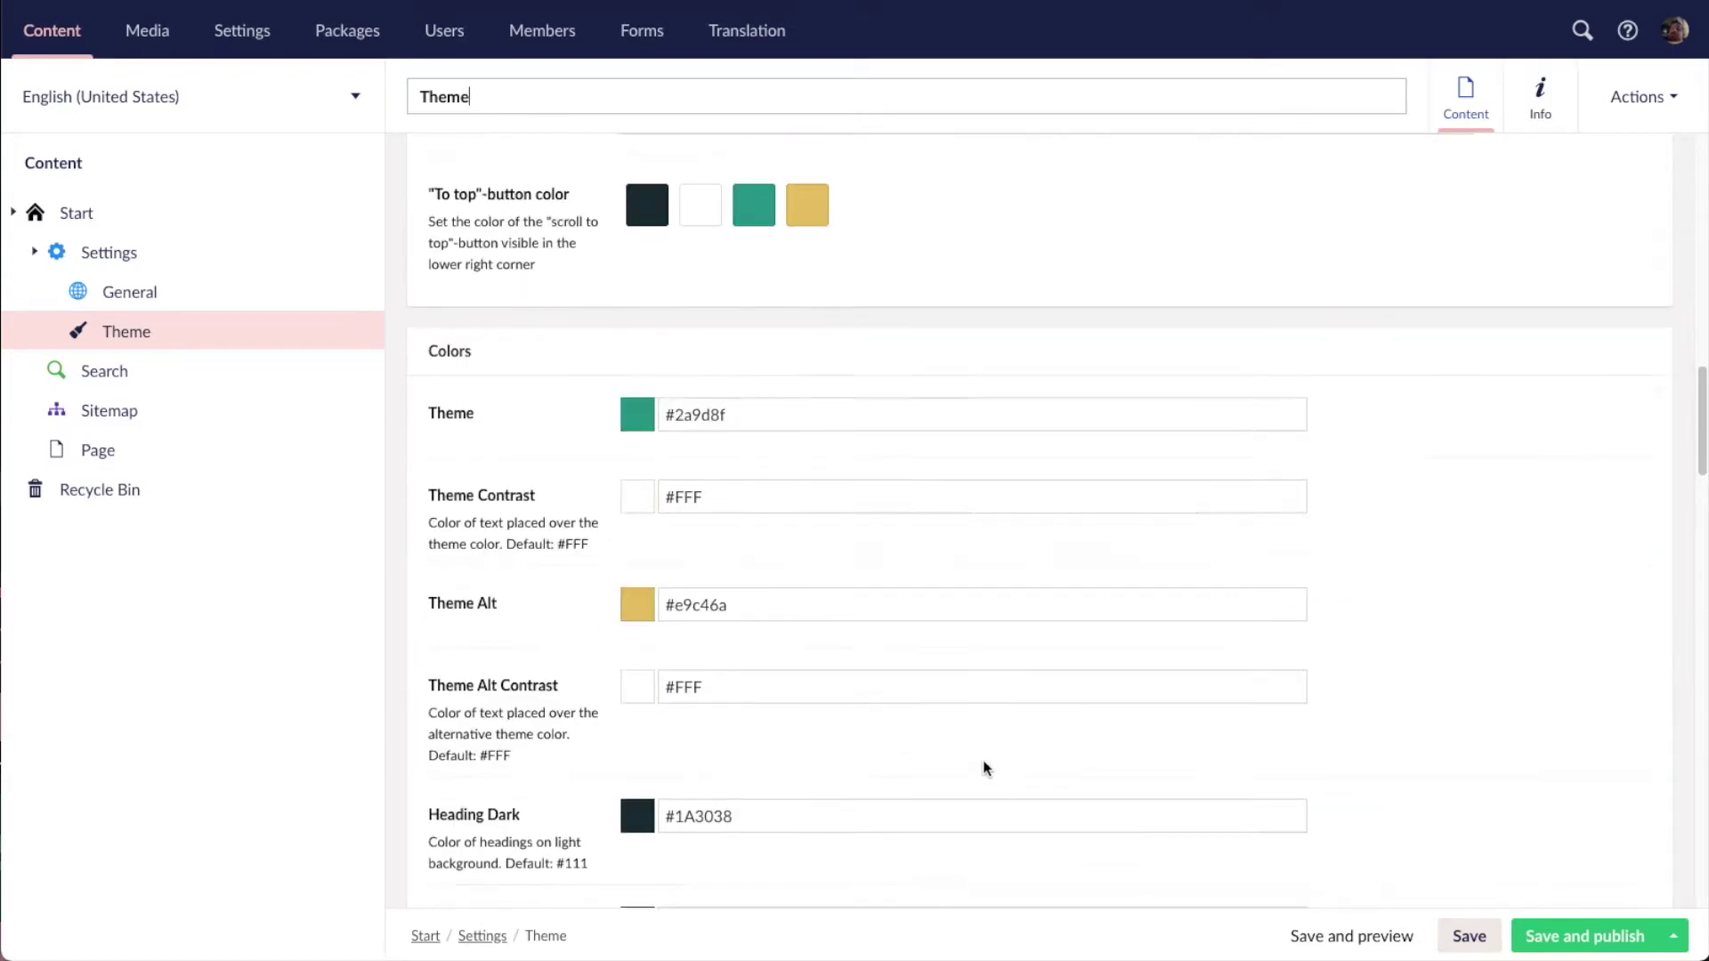
scroll(985, 768, up, 1)
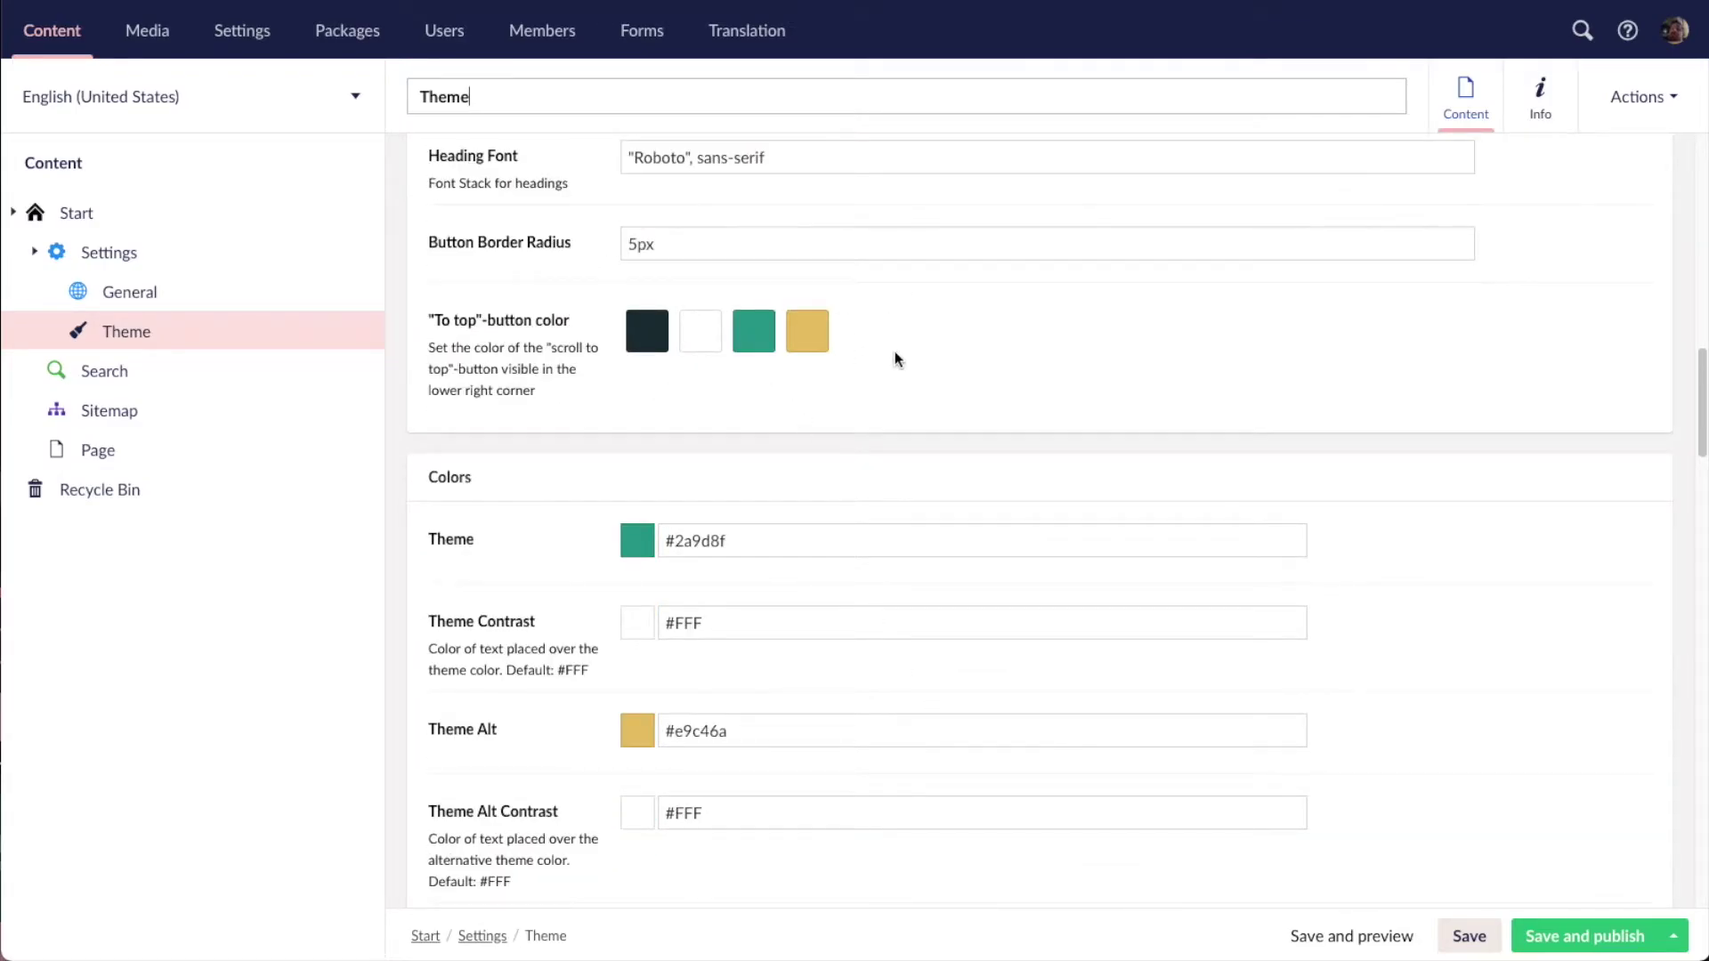
scroll(1113, 428, down, 7)
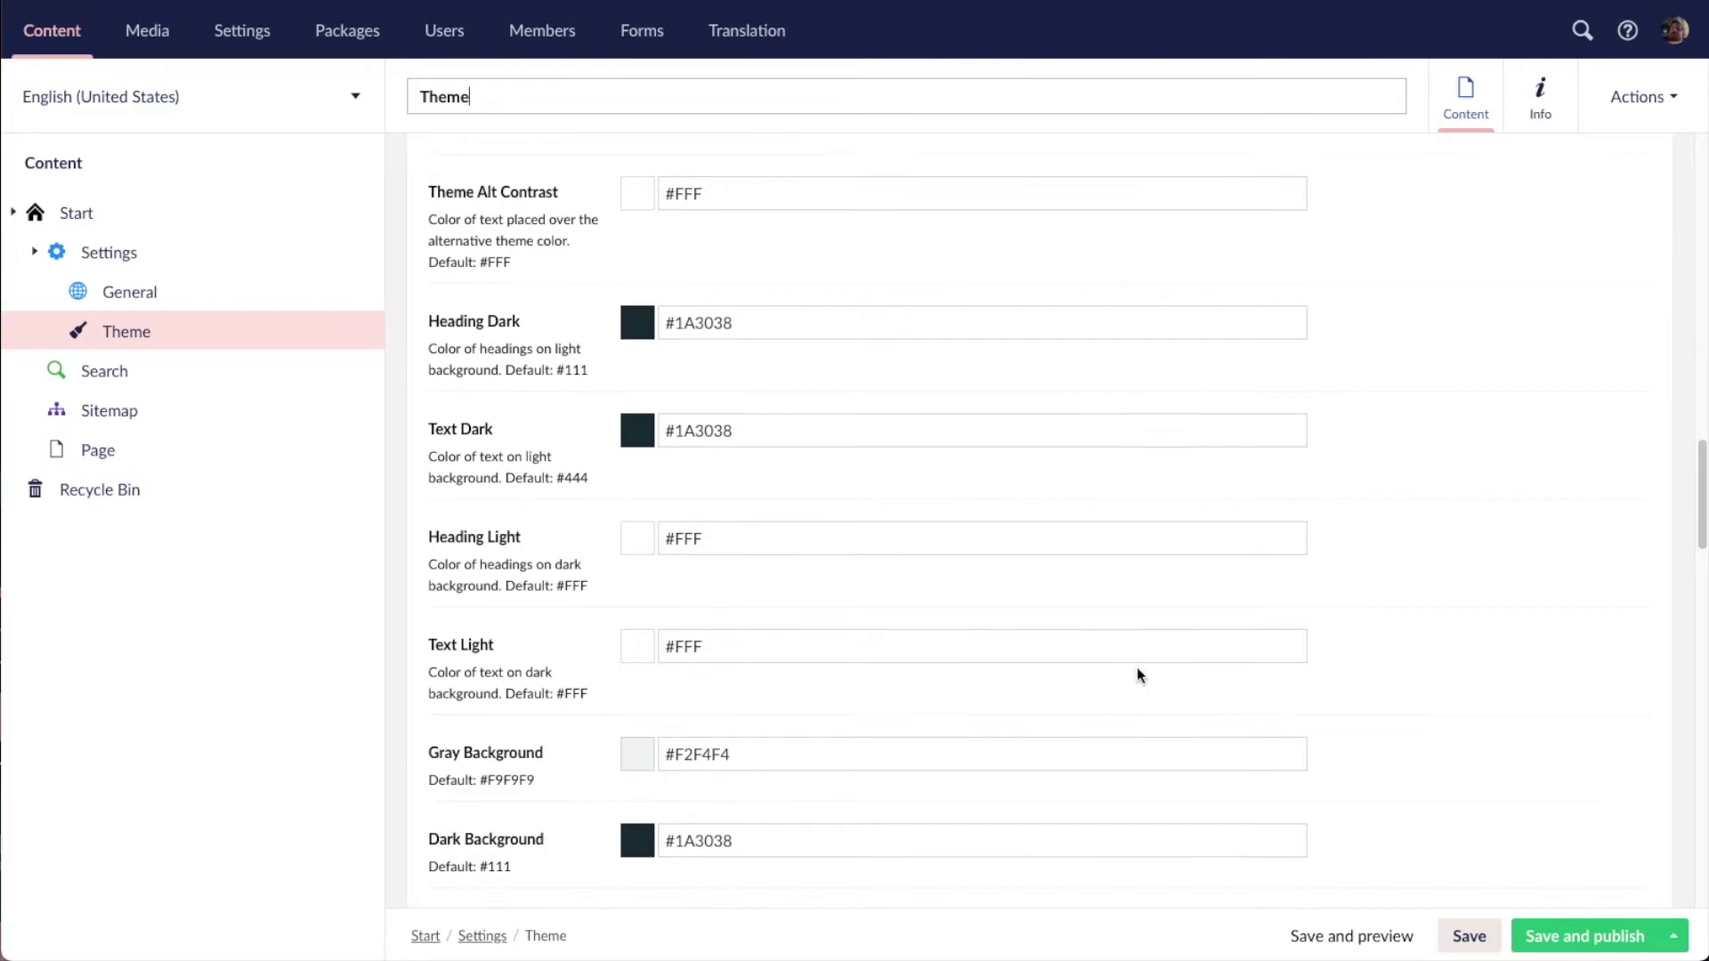
scroll(1137, 675, up, 8)
scroll(1146, 628, up, 8)
scroll(1146, 623, down, 10)
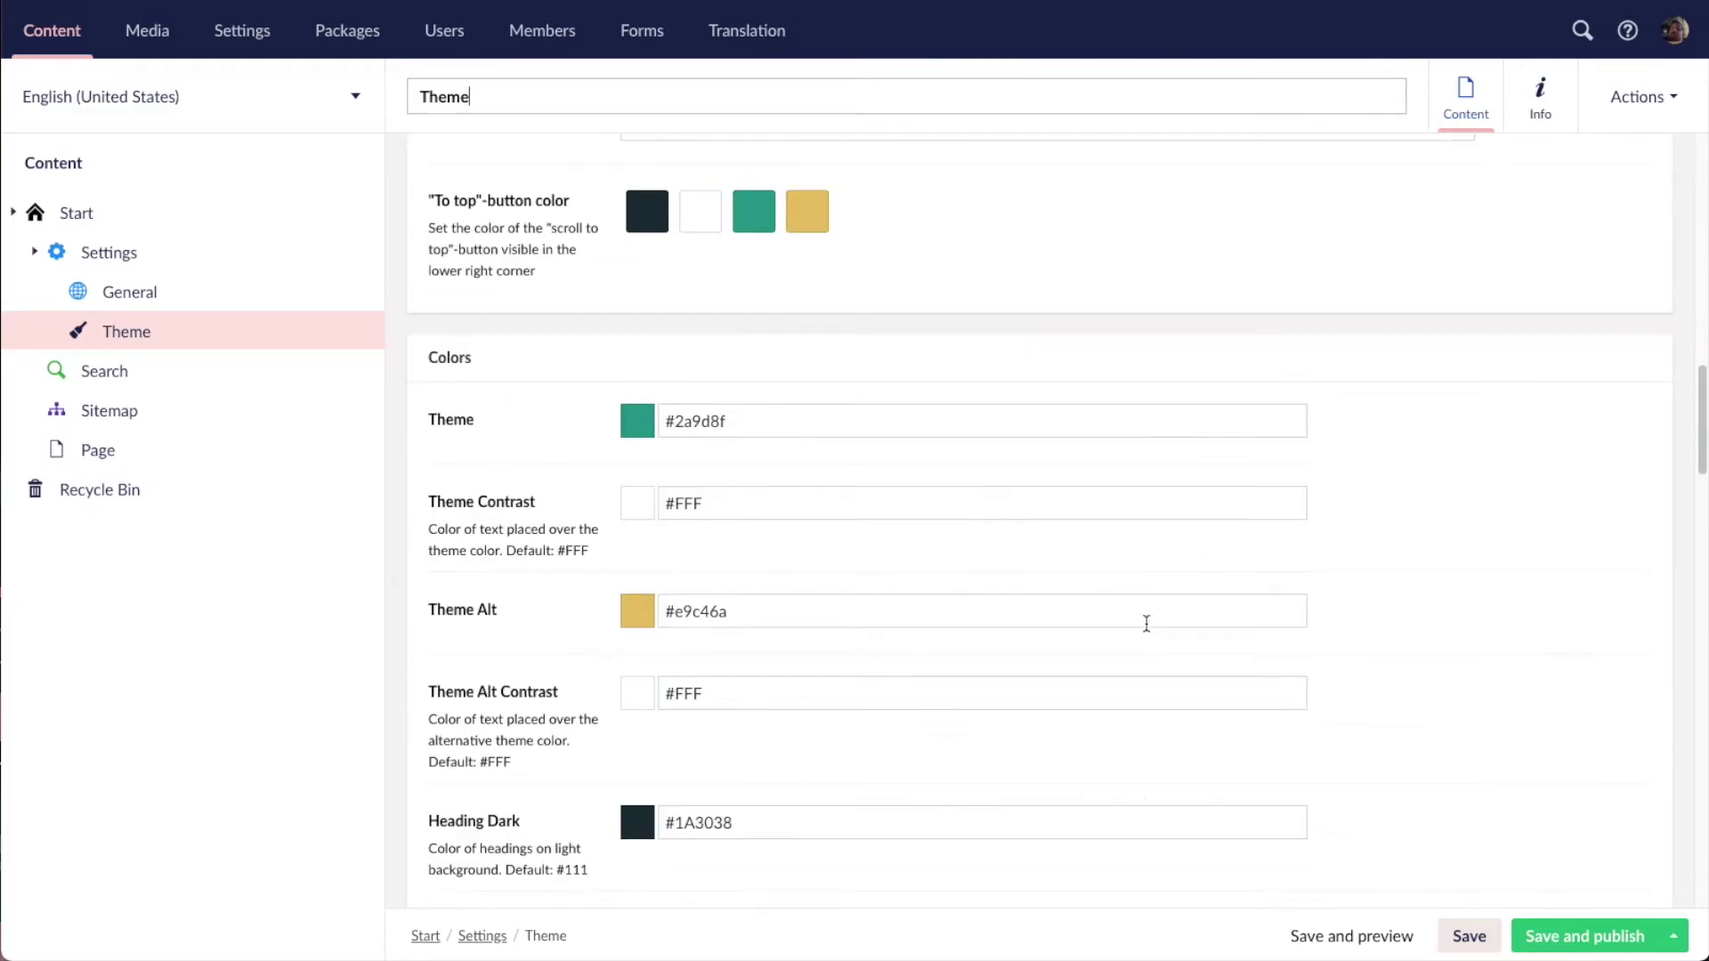
scroll(1146, 625, up, 12)
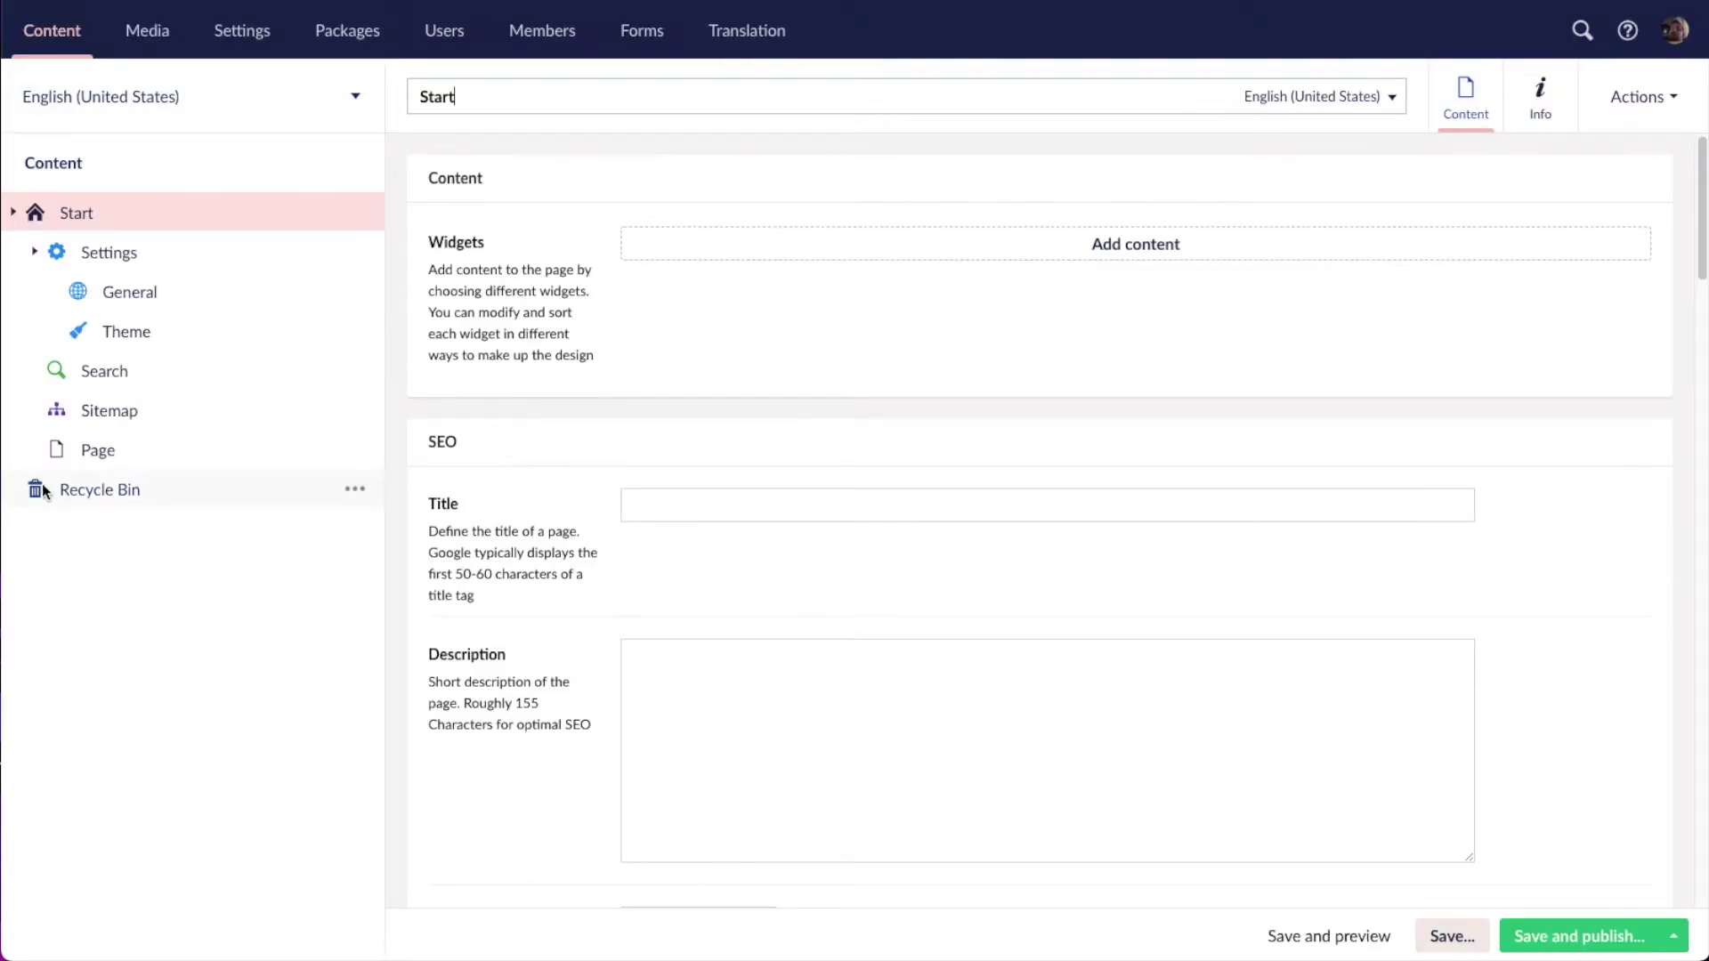
- Open the Page content node to preview it with the new theme
click(102, 450)
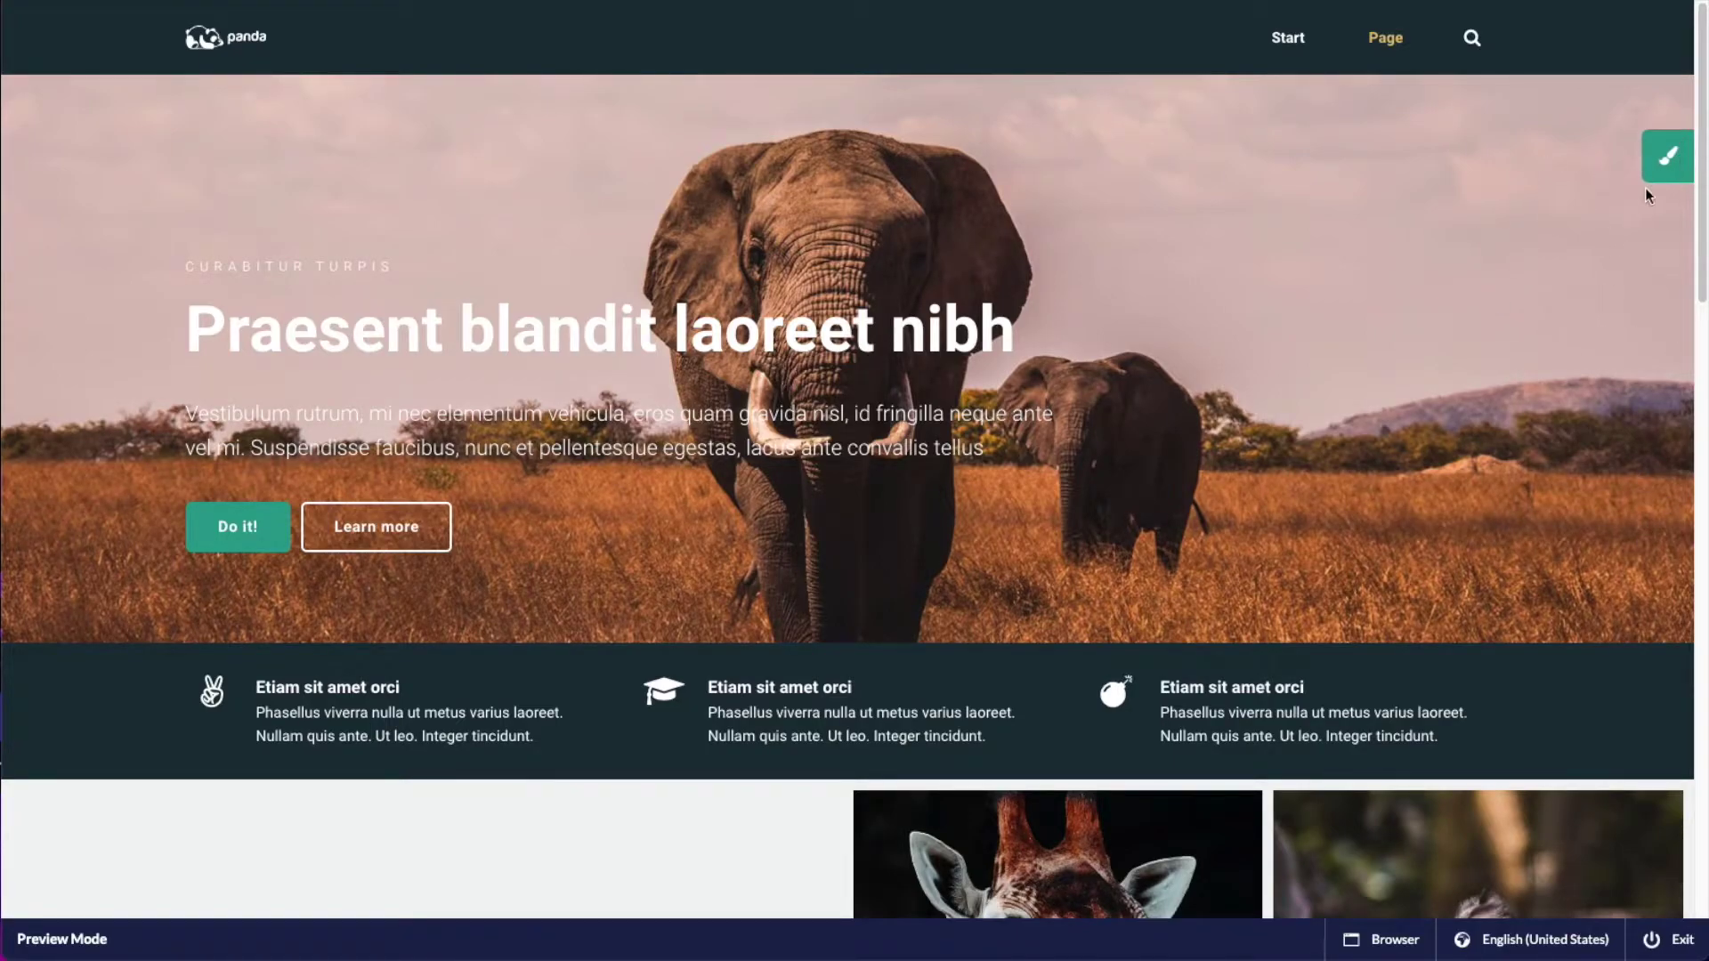
- In the preview's theme panel, try a green theme colour and a dark purple Background Dark
click(1666, 165)
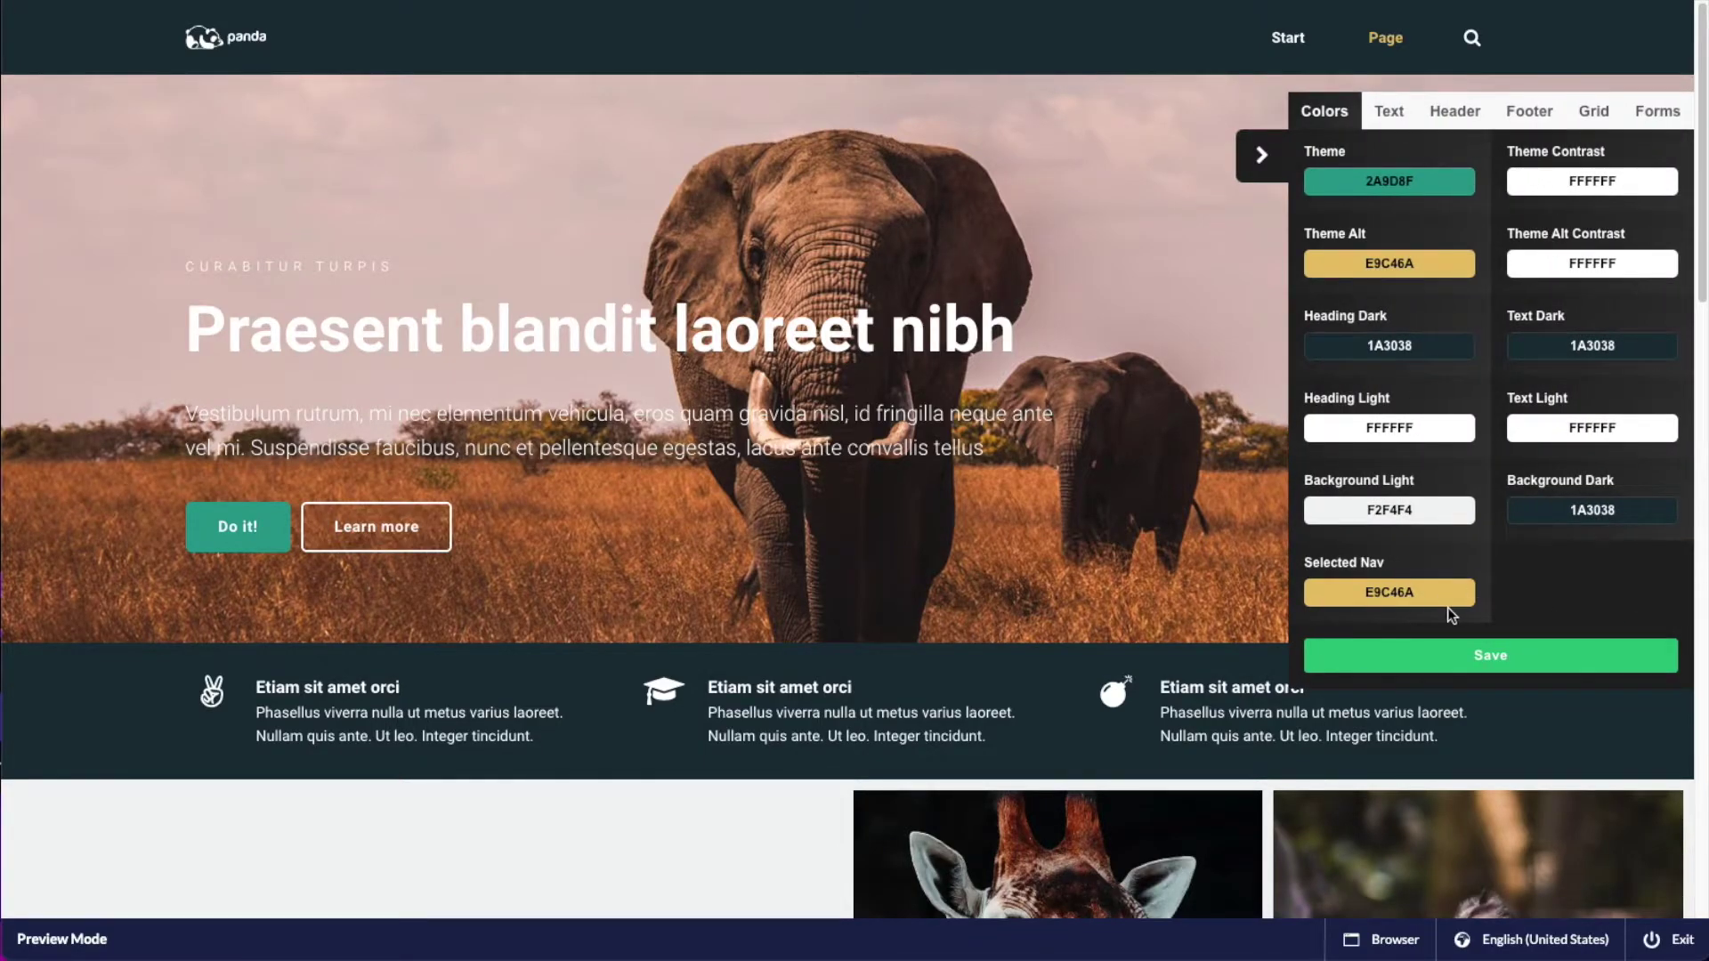
click(1406, 183)
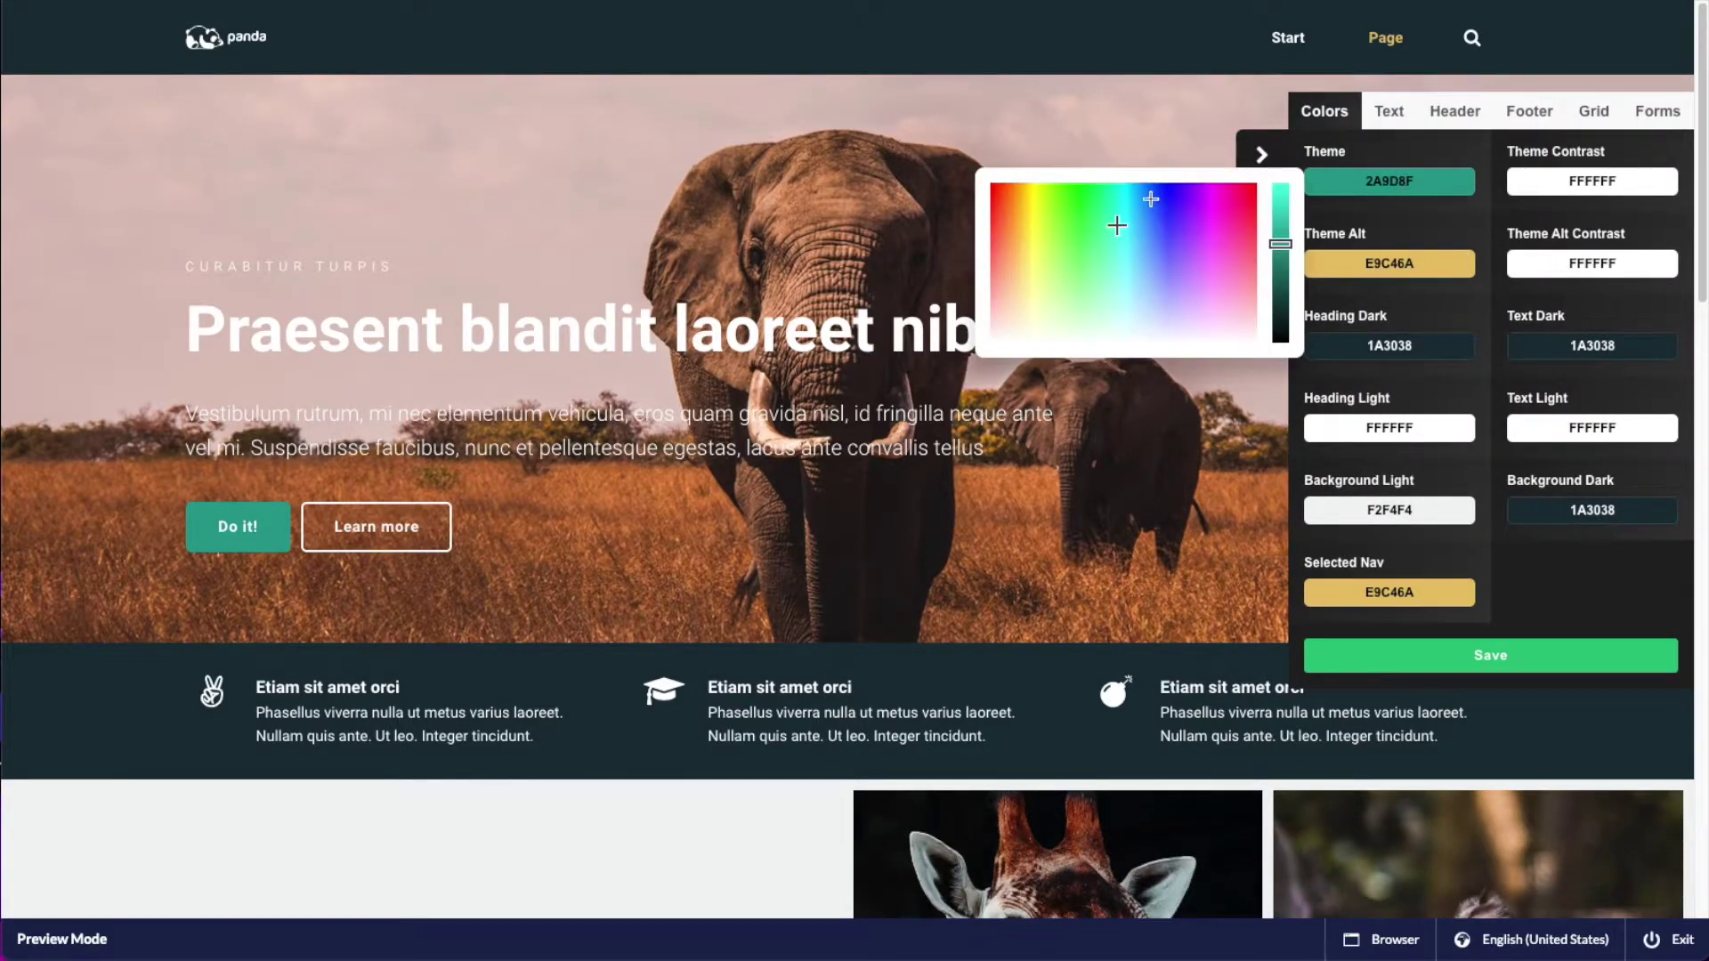
drag(1157, 209, 1092, 192)
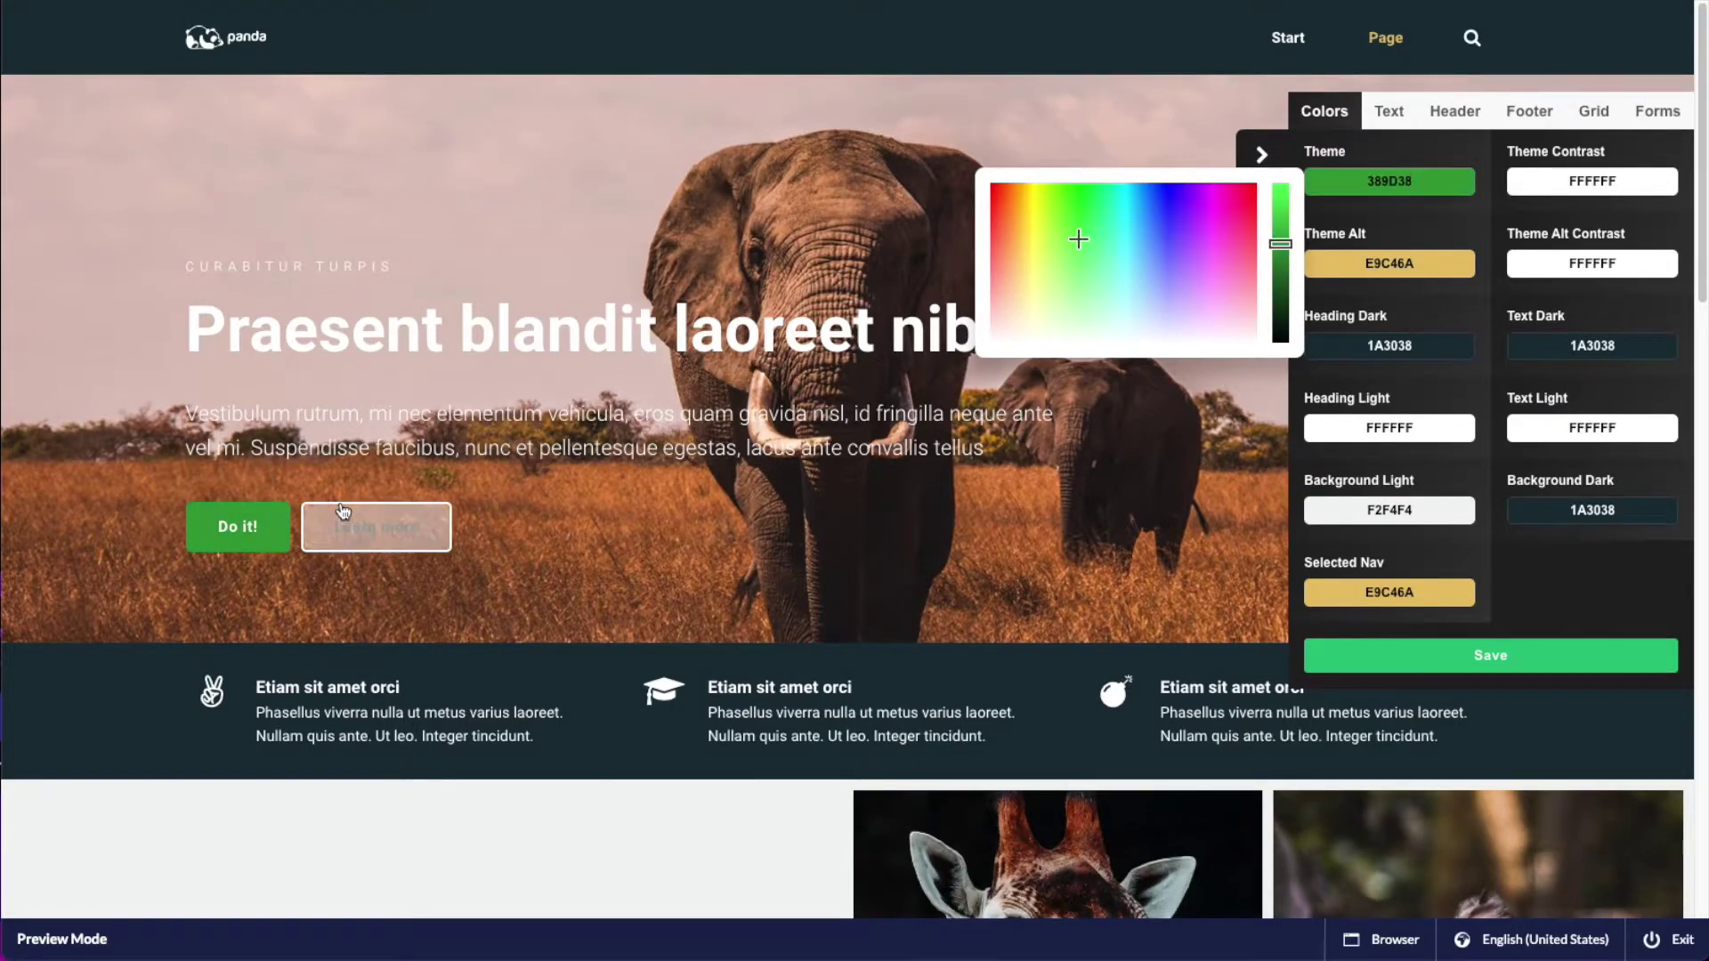
click(1445, 286)
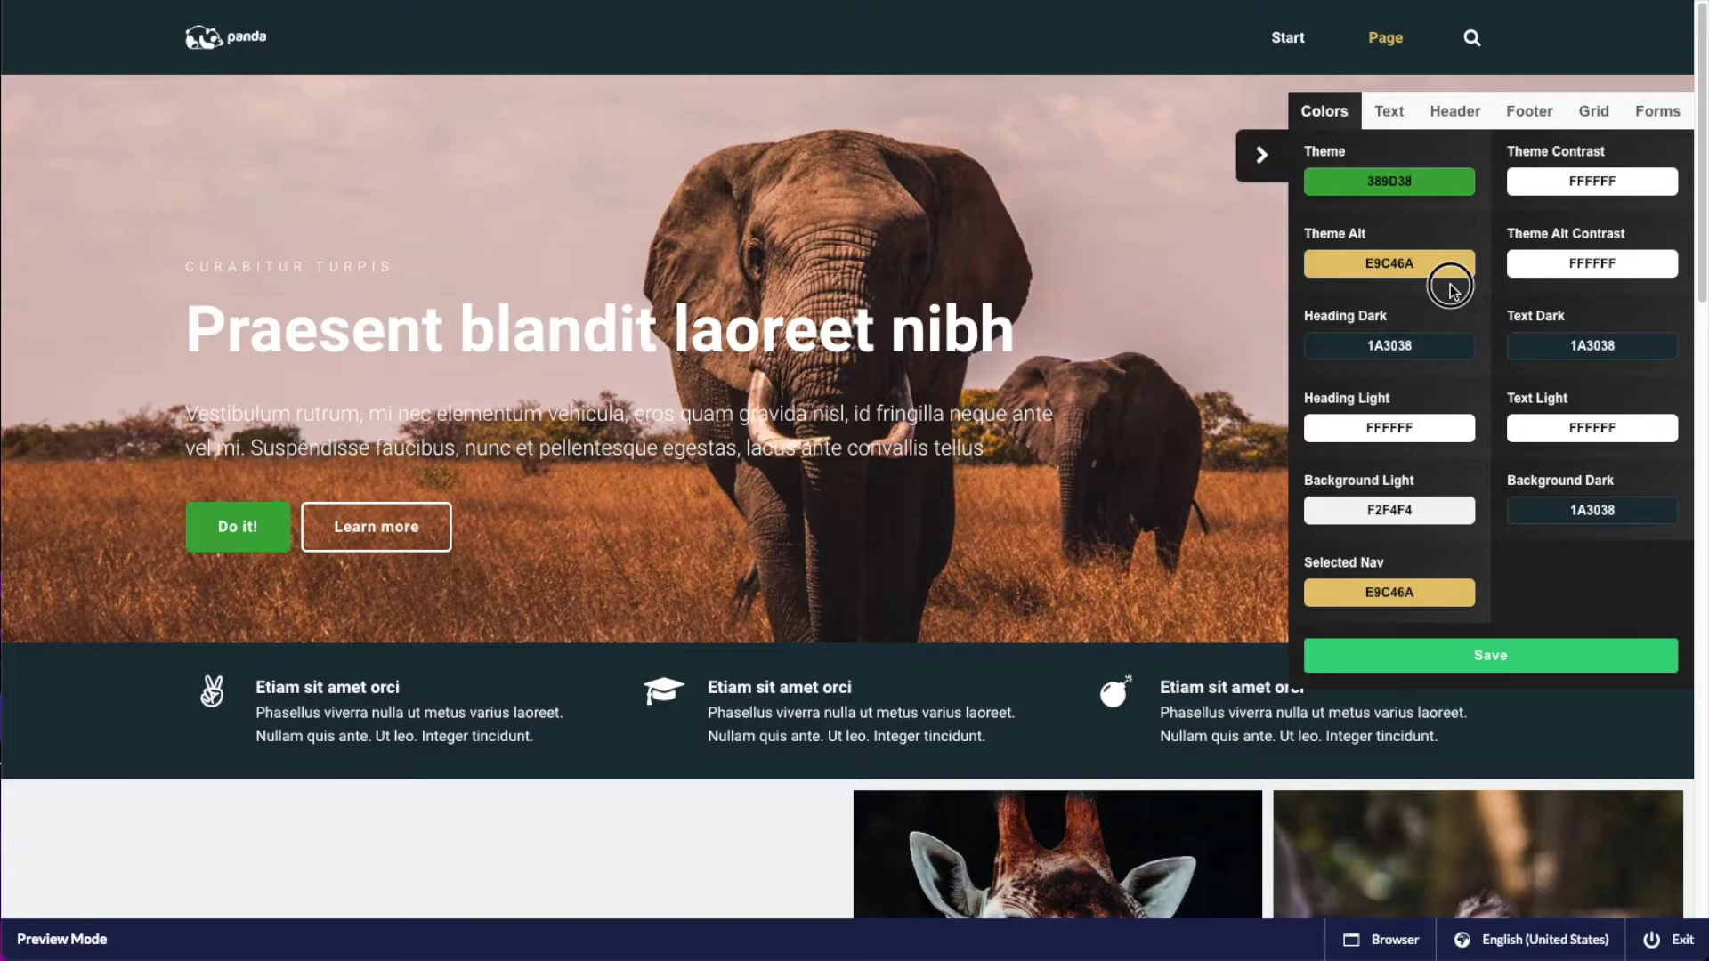
scroll(950, 617, down, 5)
scroll(842, 663, down, 2)
scroll(1250, 495, up, 5)
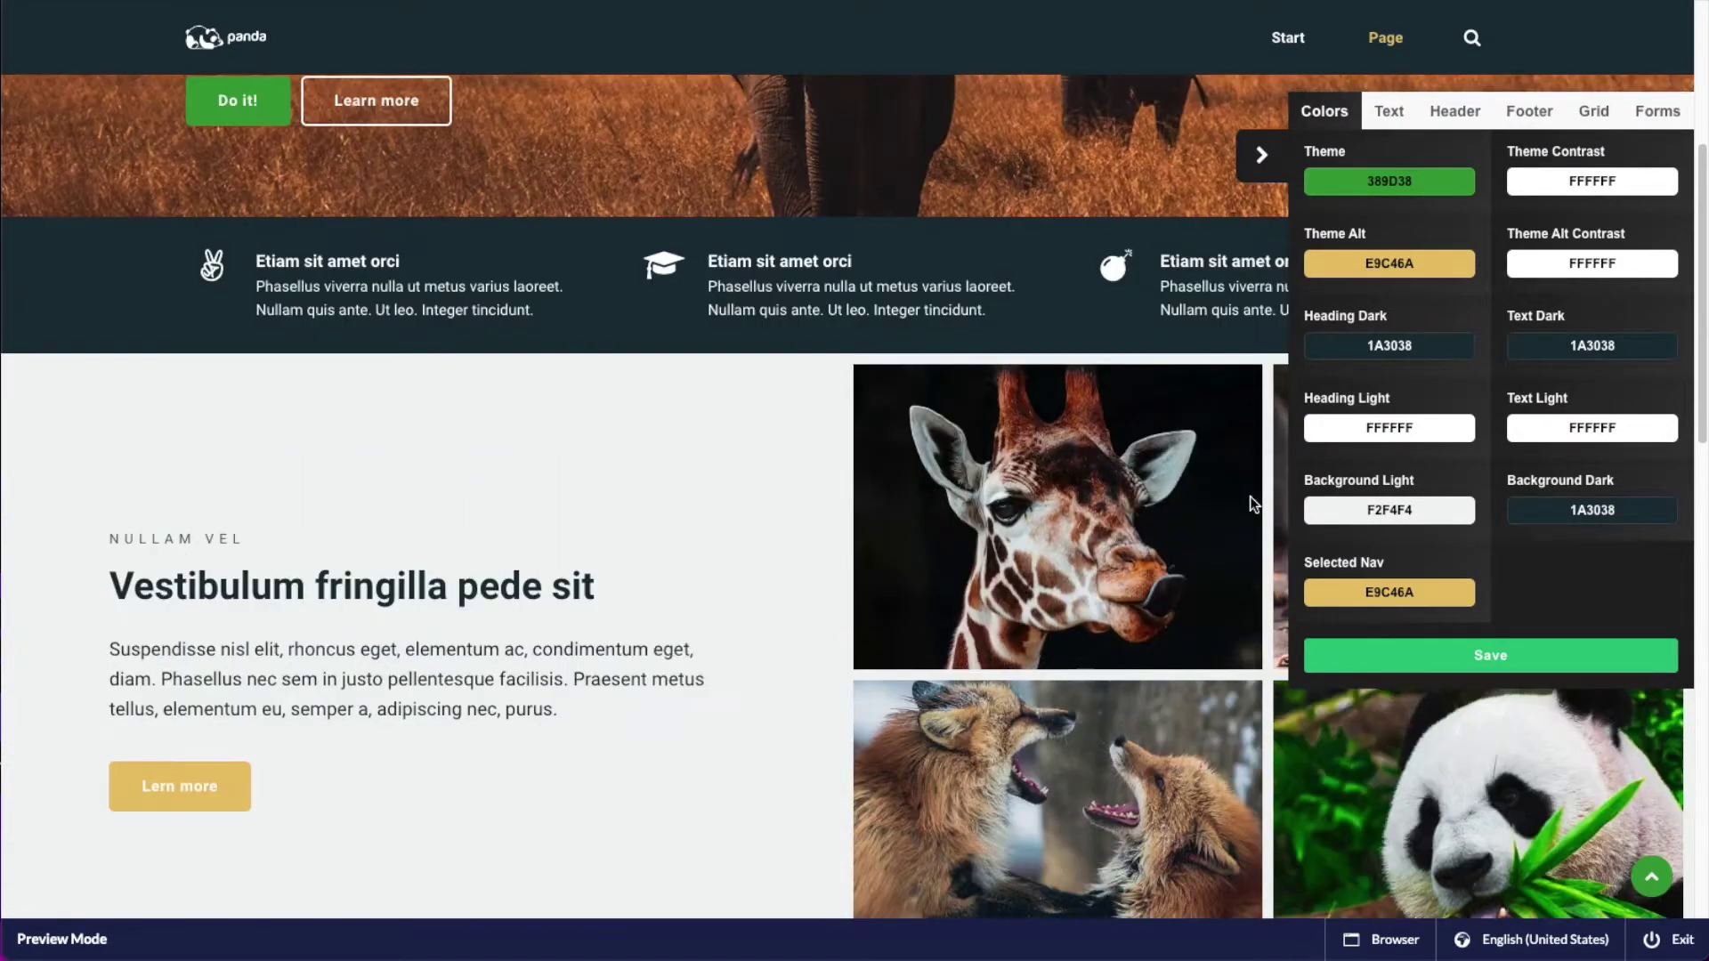
click(1590, 509)
drag(1430, 565, 1437, 531)
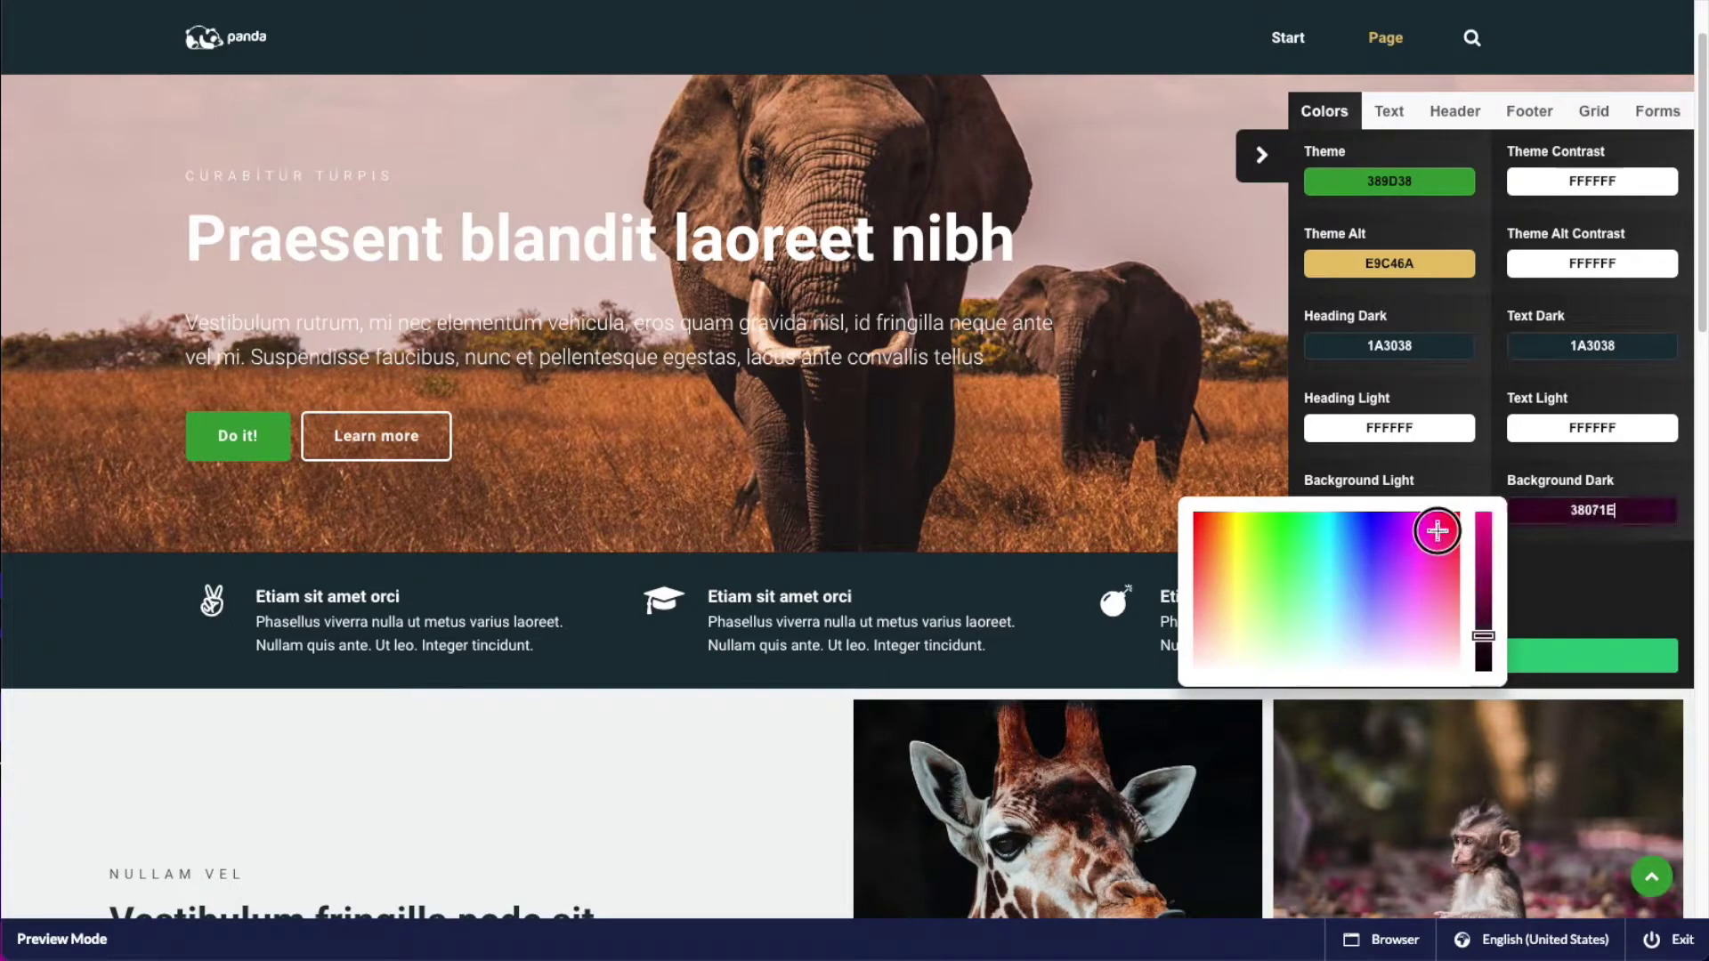
drag(1484, 644, 1484, 638)
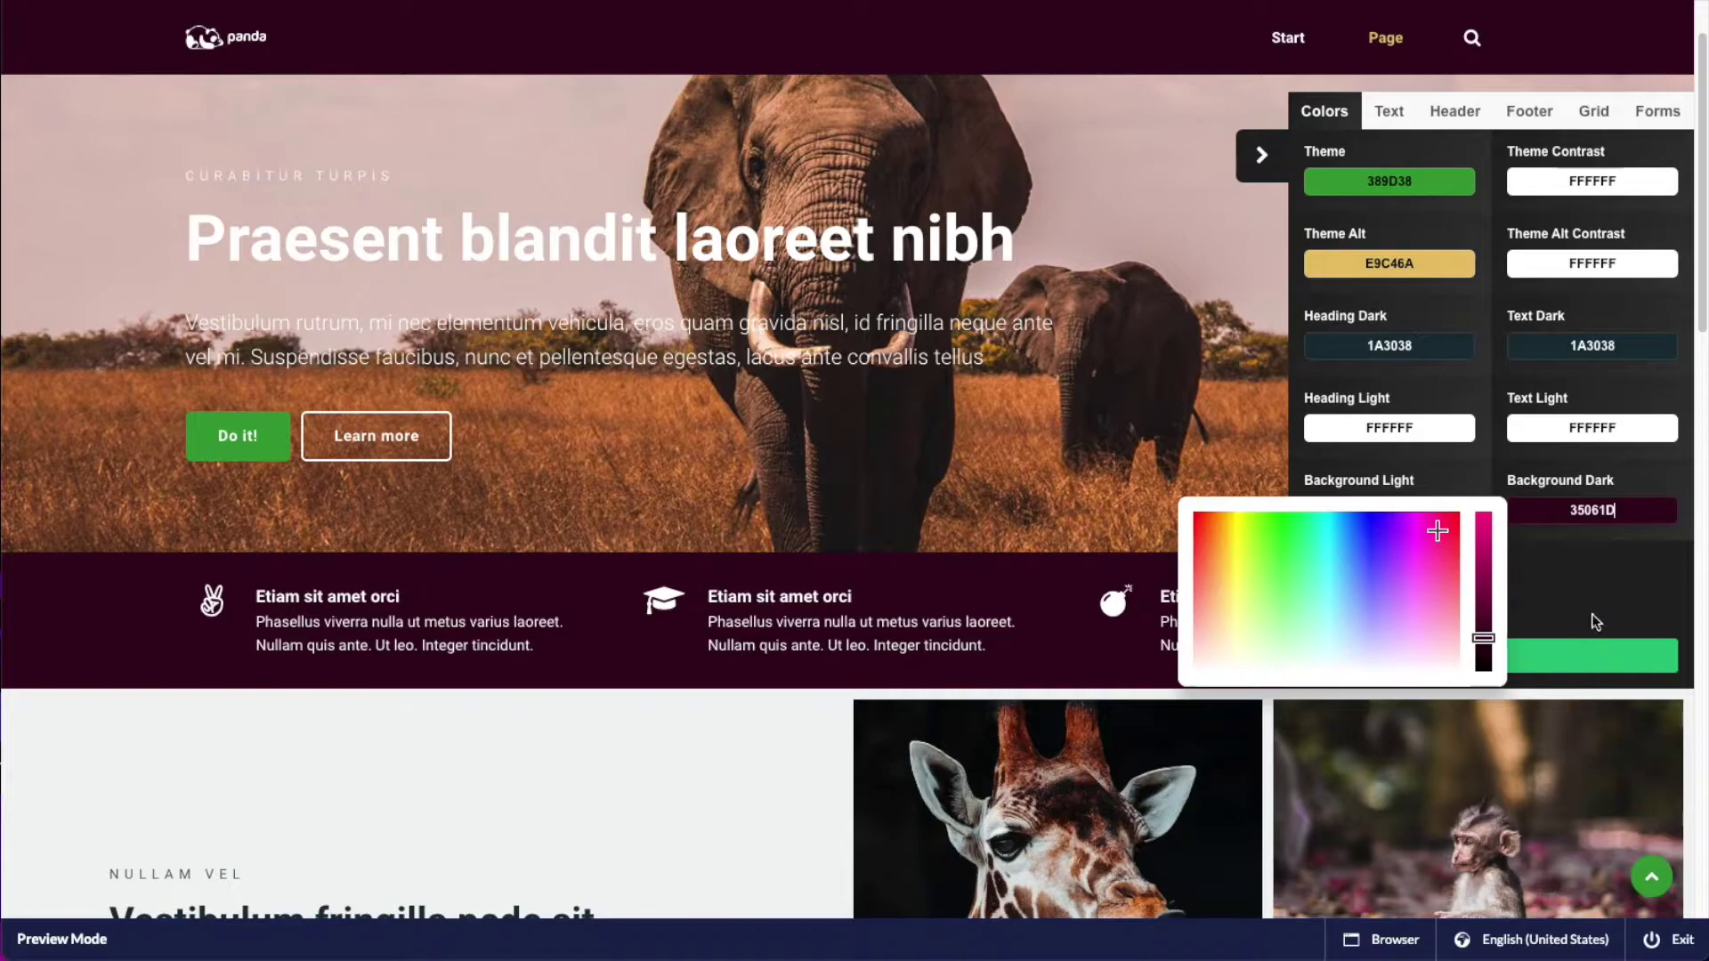
click(1593, 552)
- Browse the Heading Font list and Header settings, then reload the preview discarding the trial colours
click(1387, 111)
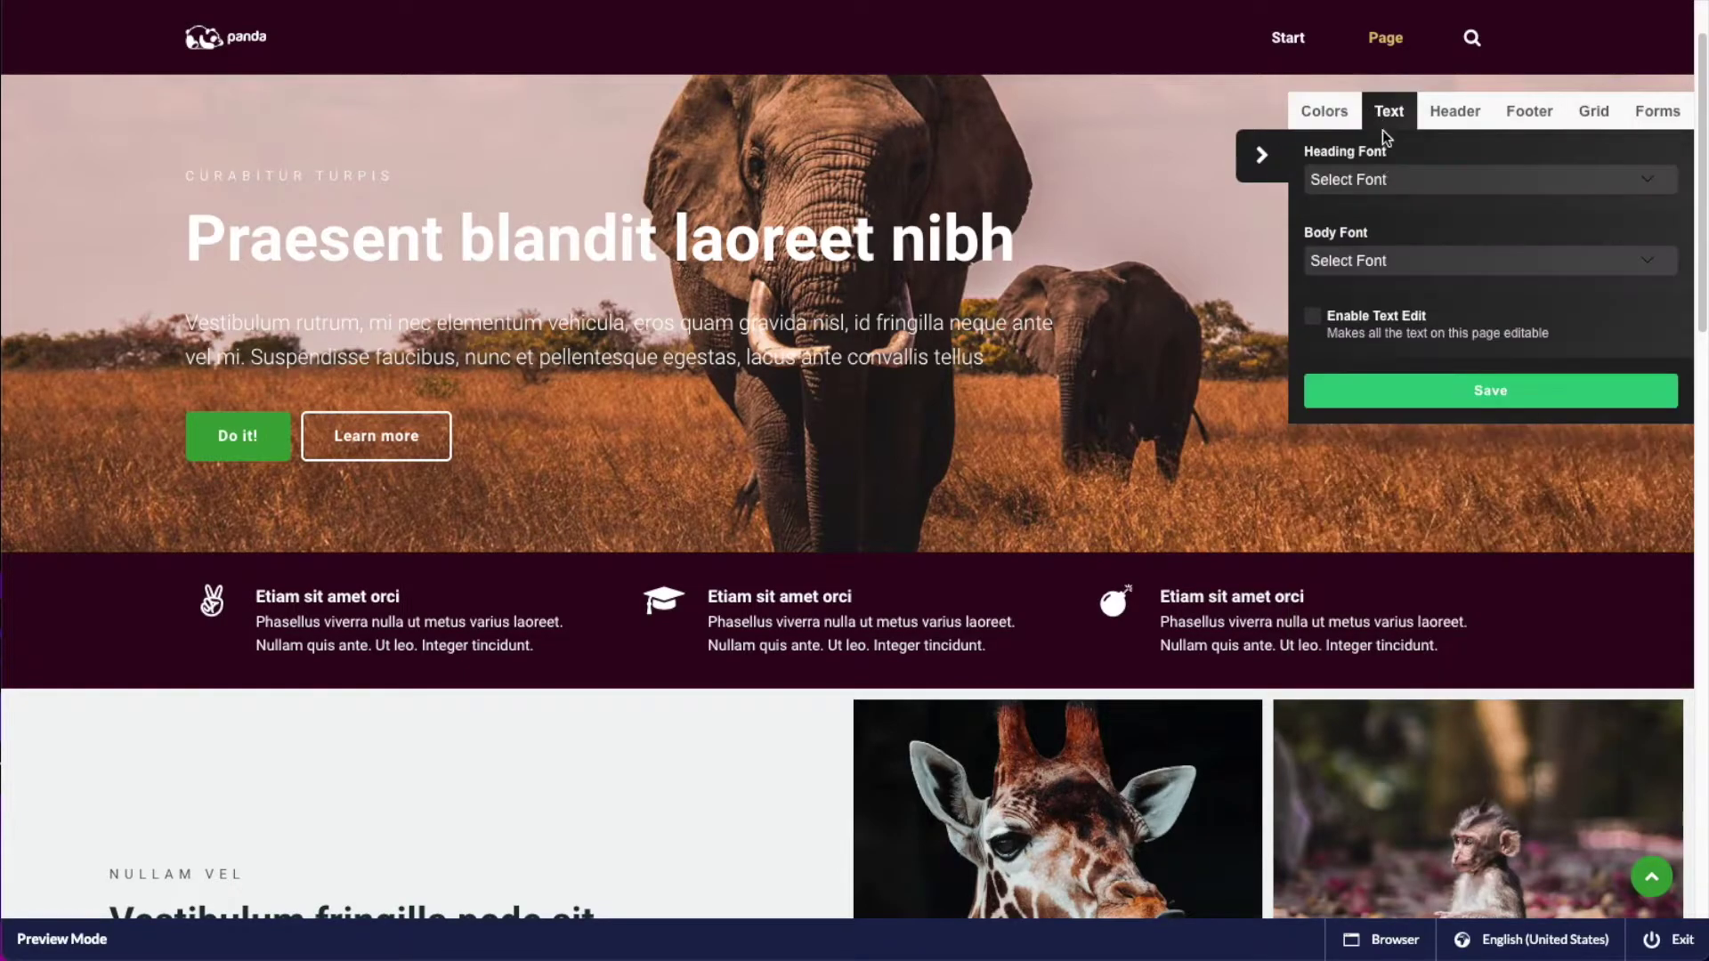
click(1395, 180)
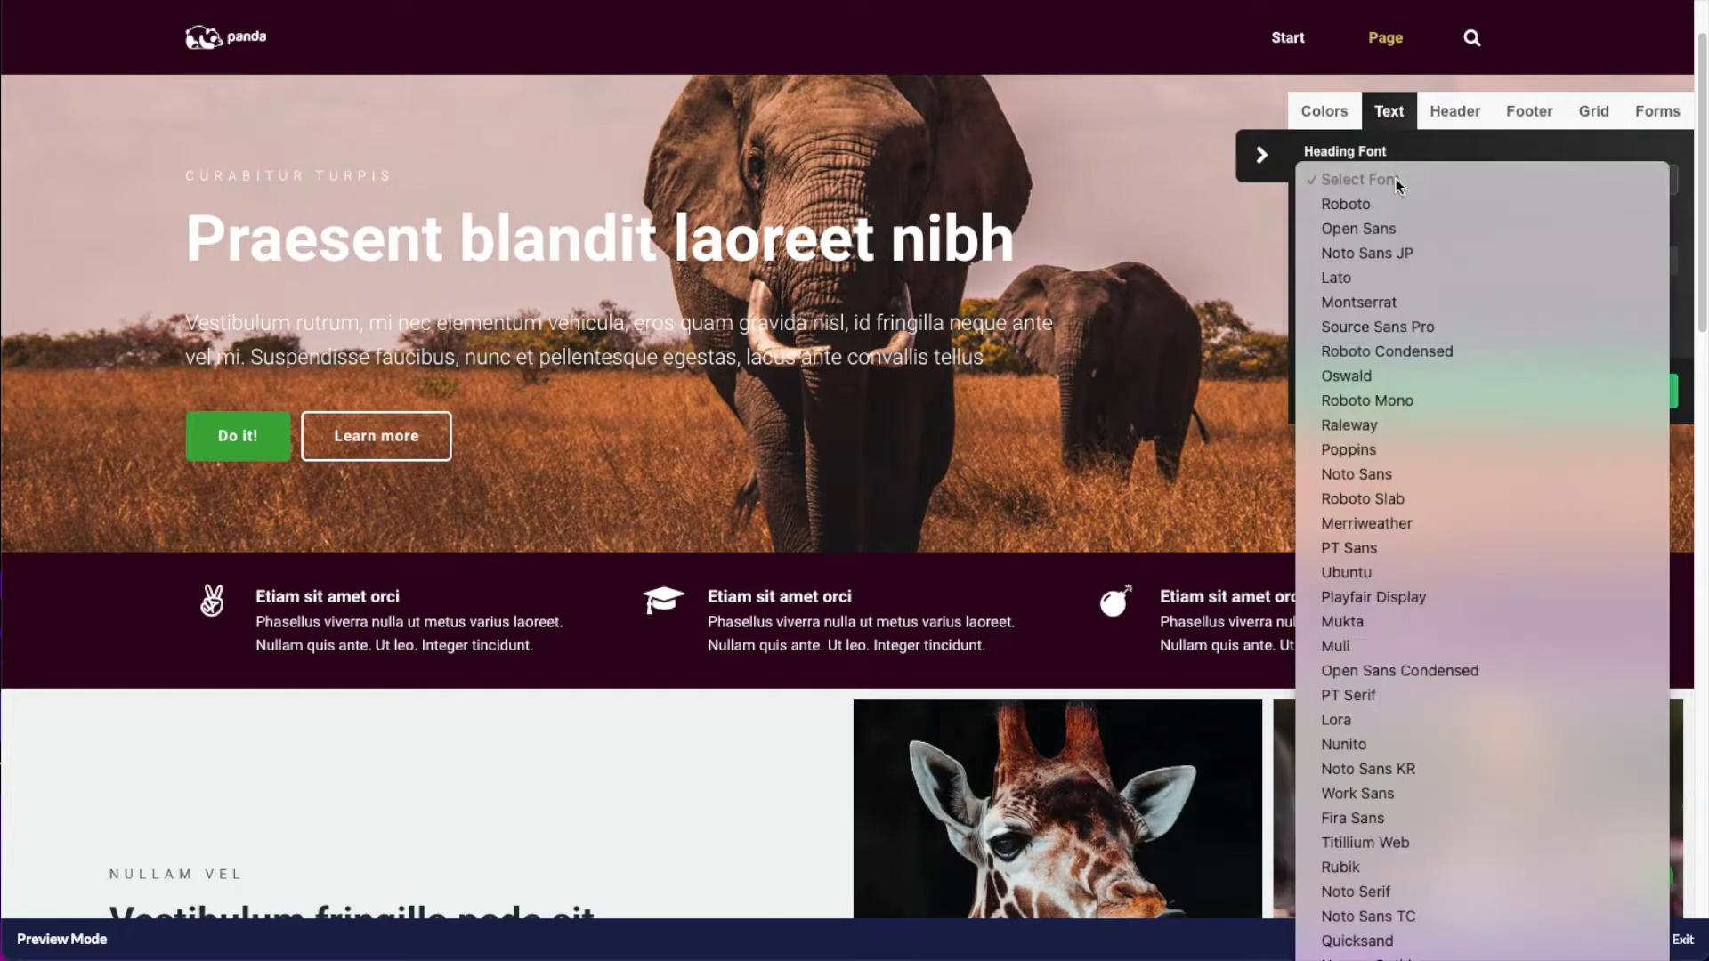
click(1476, 133)
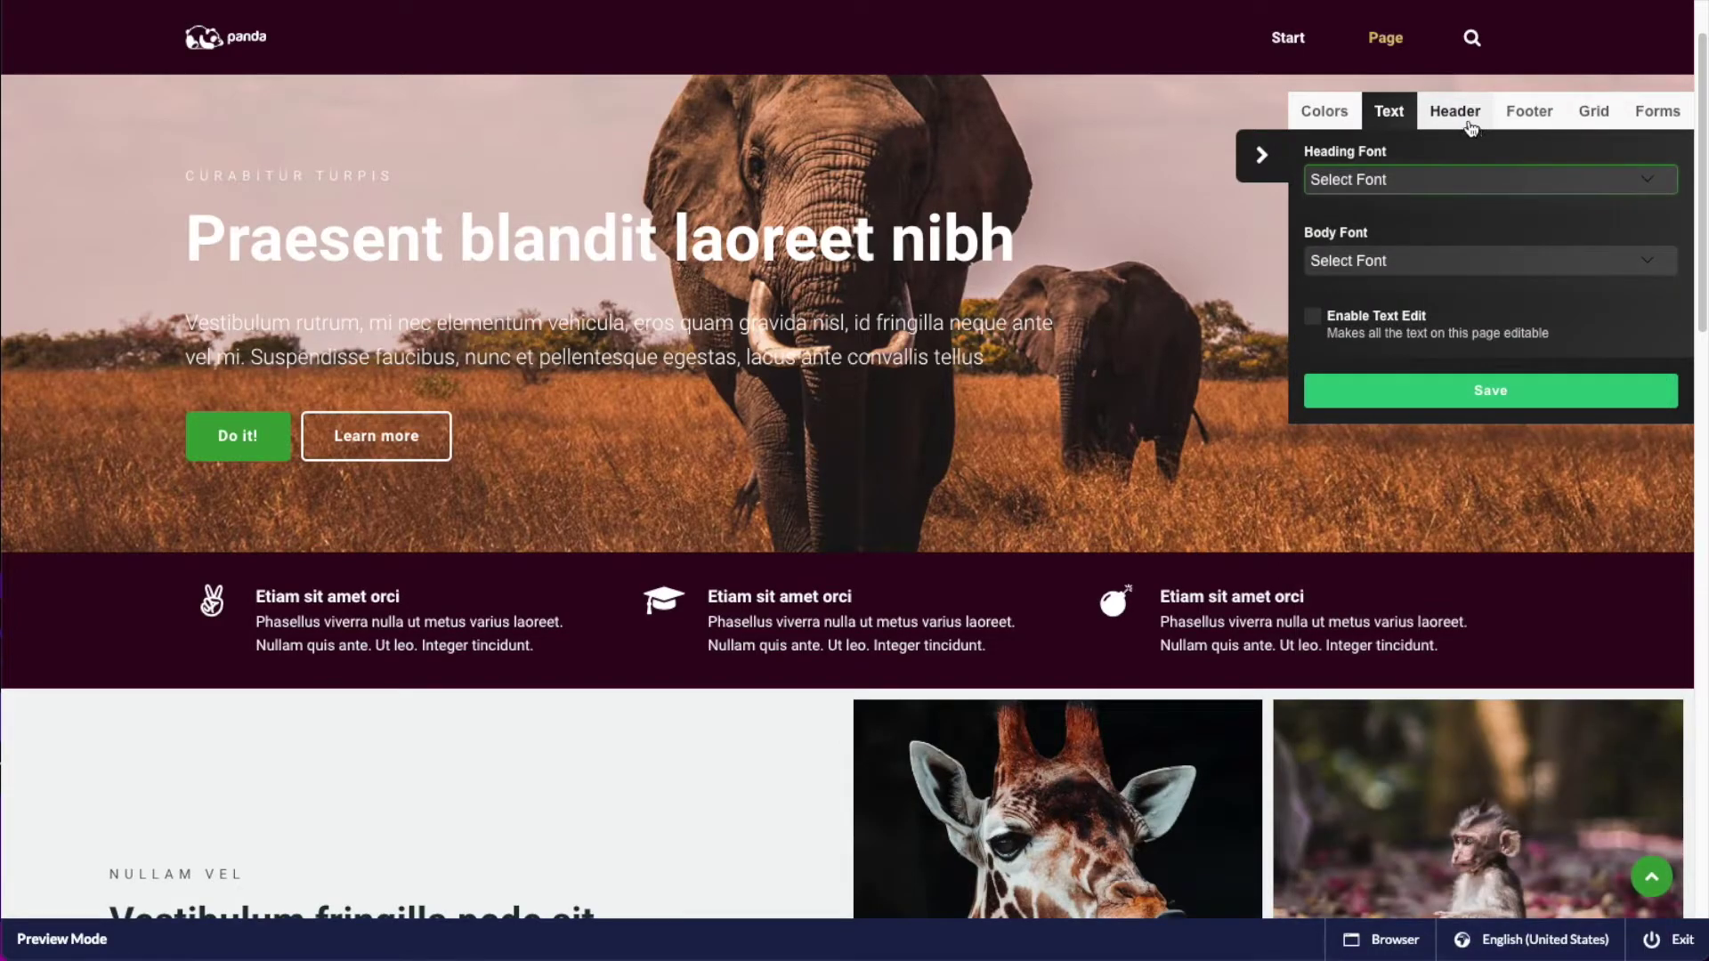
click(1469, 125)
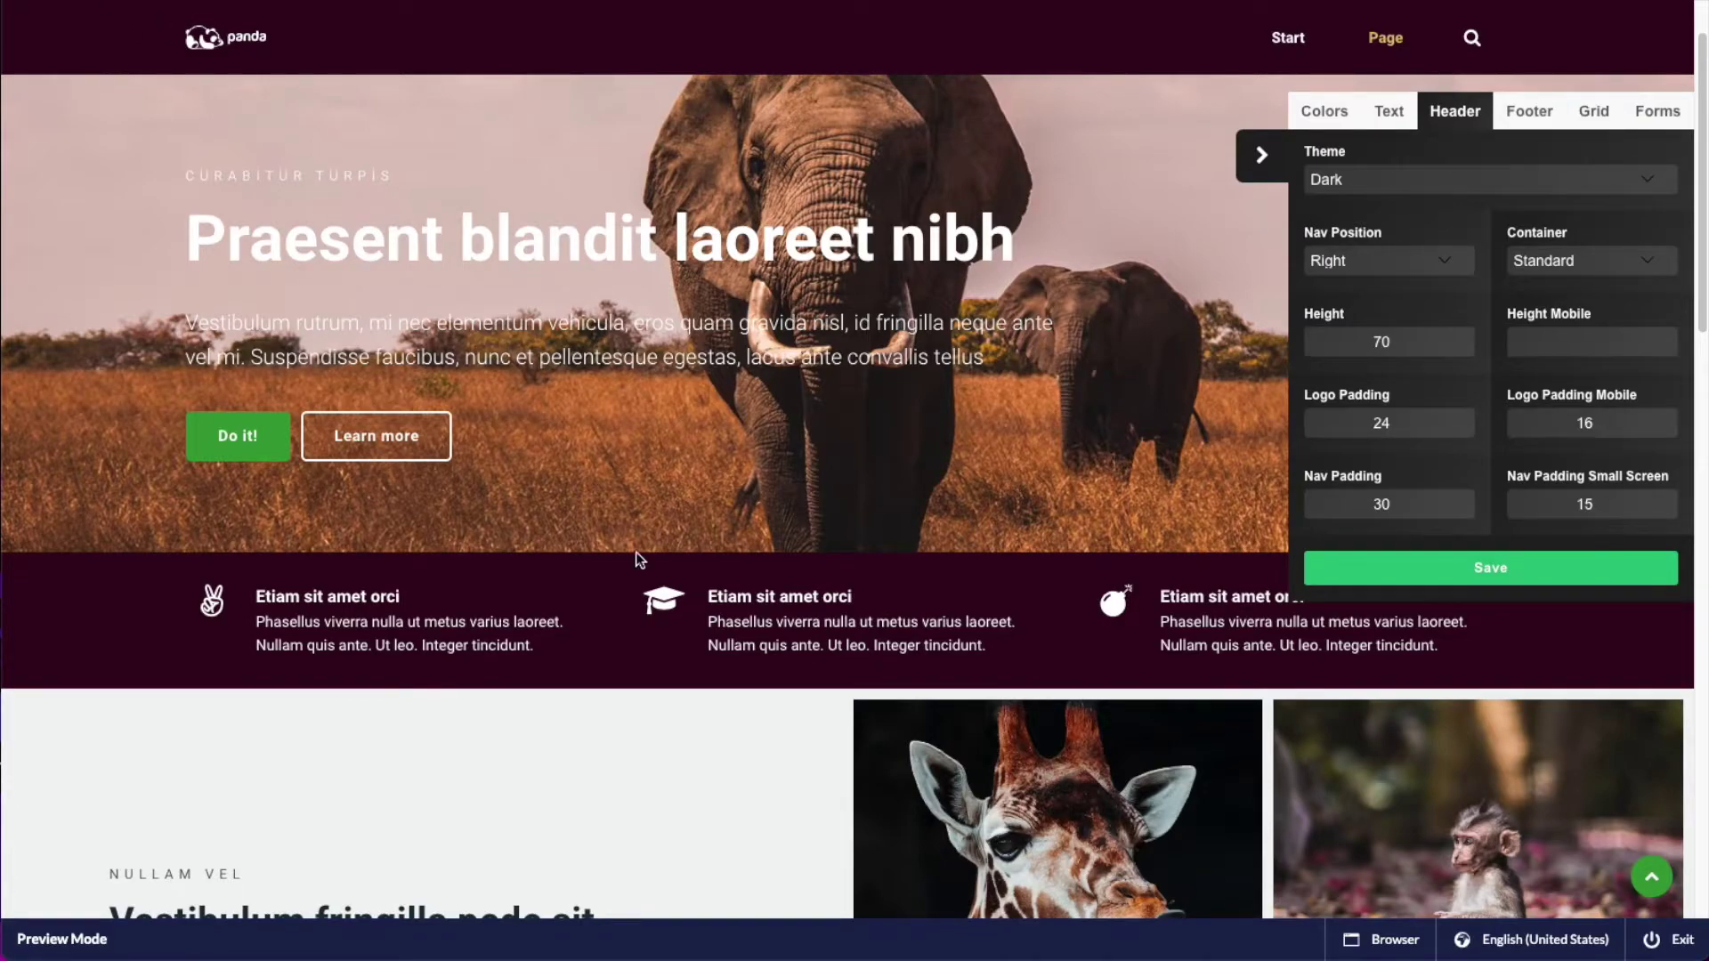
key(F5)
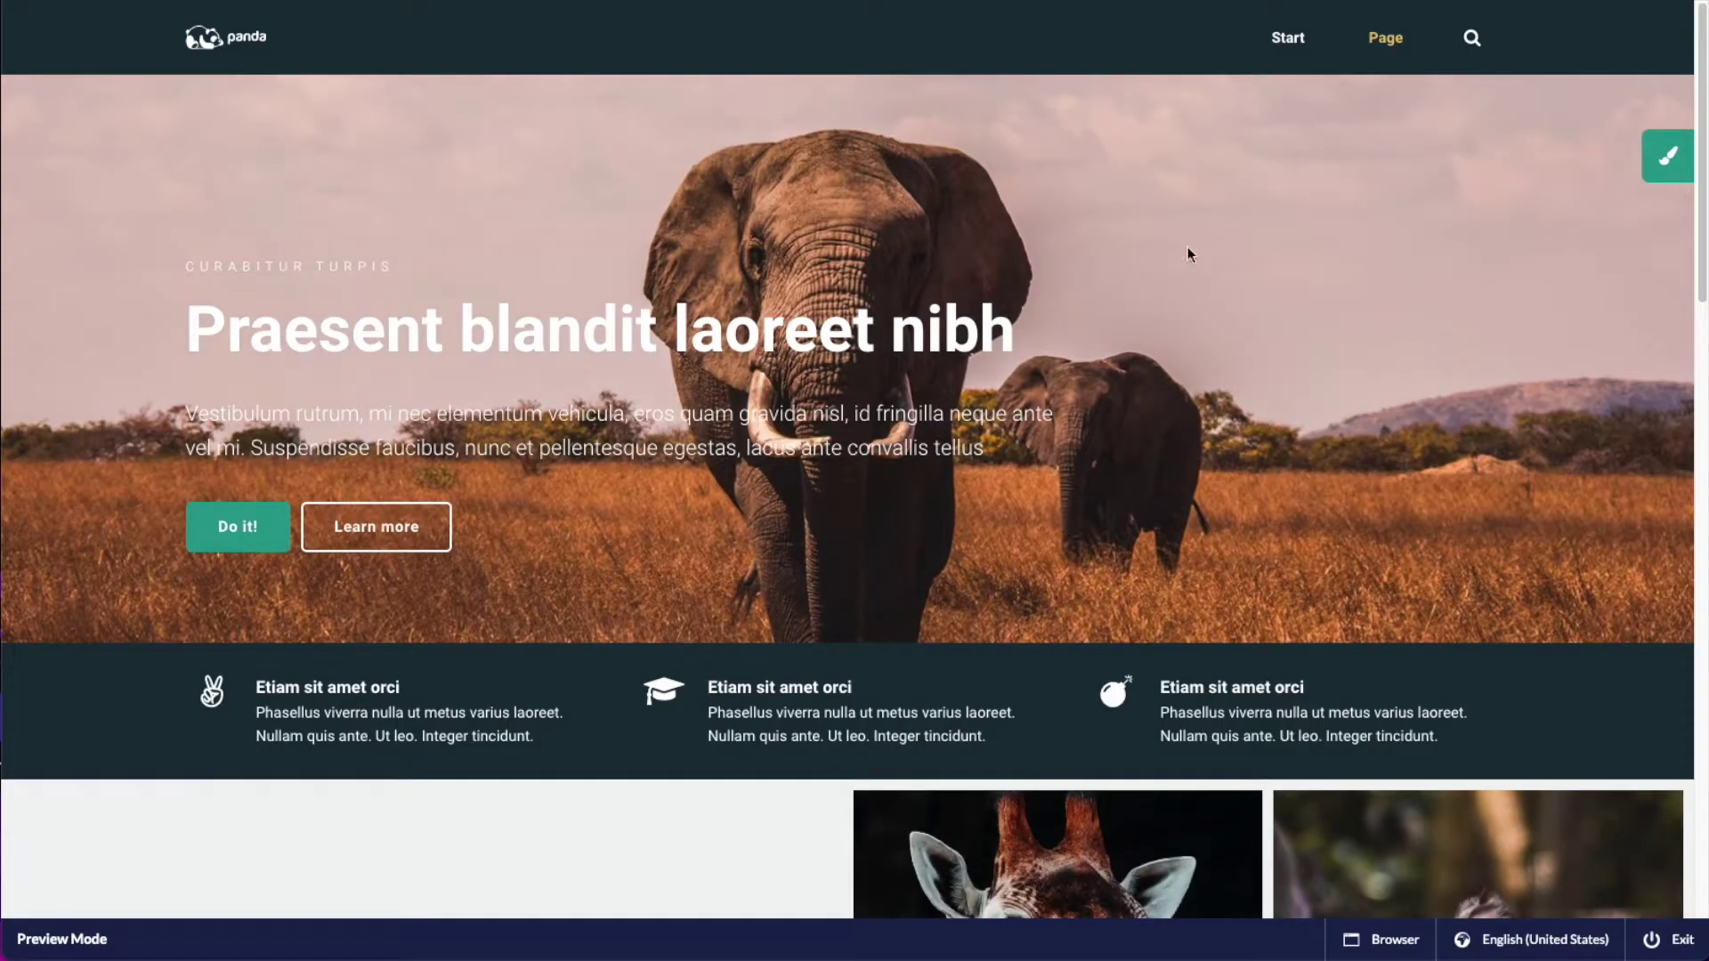
- Give the site header the Light theme in the preview's Header settings
click(1649, 155)
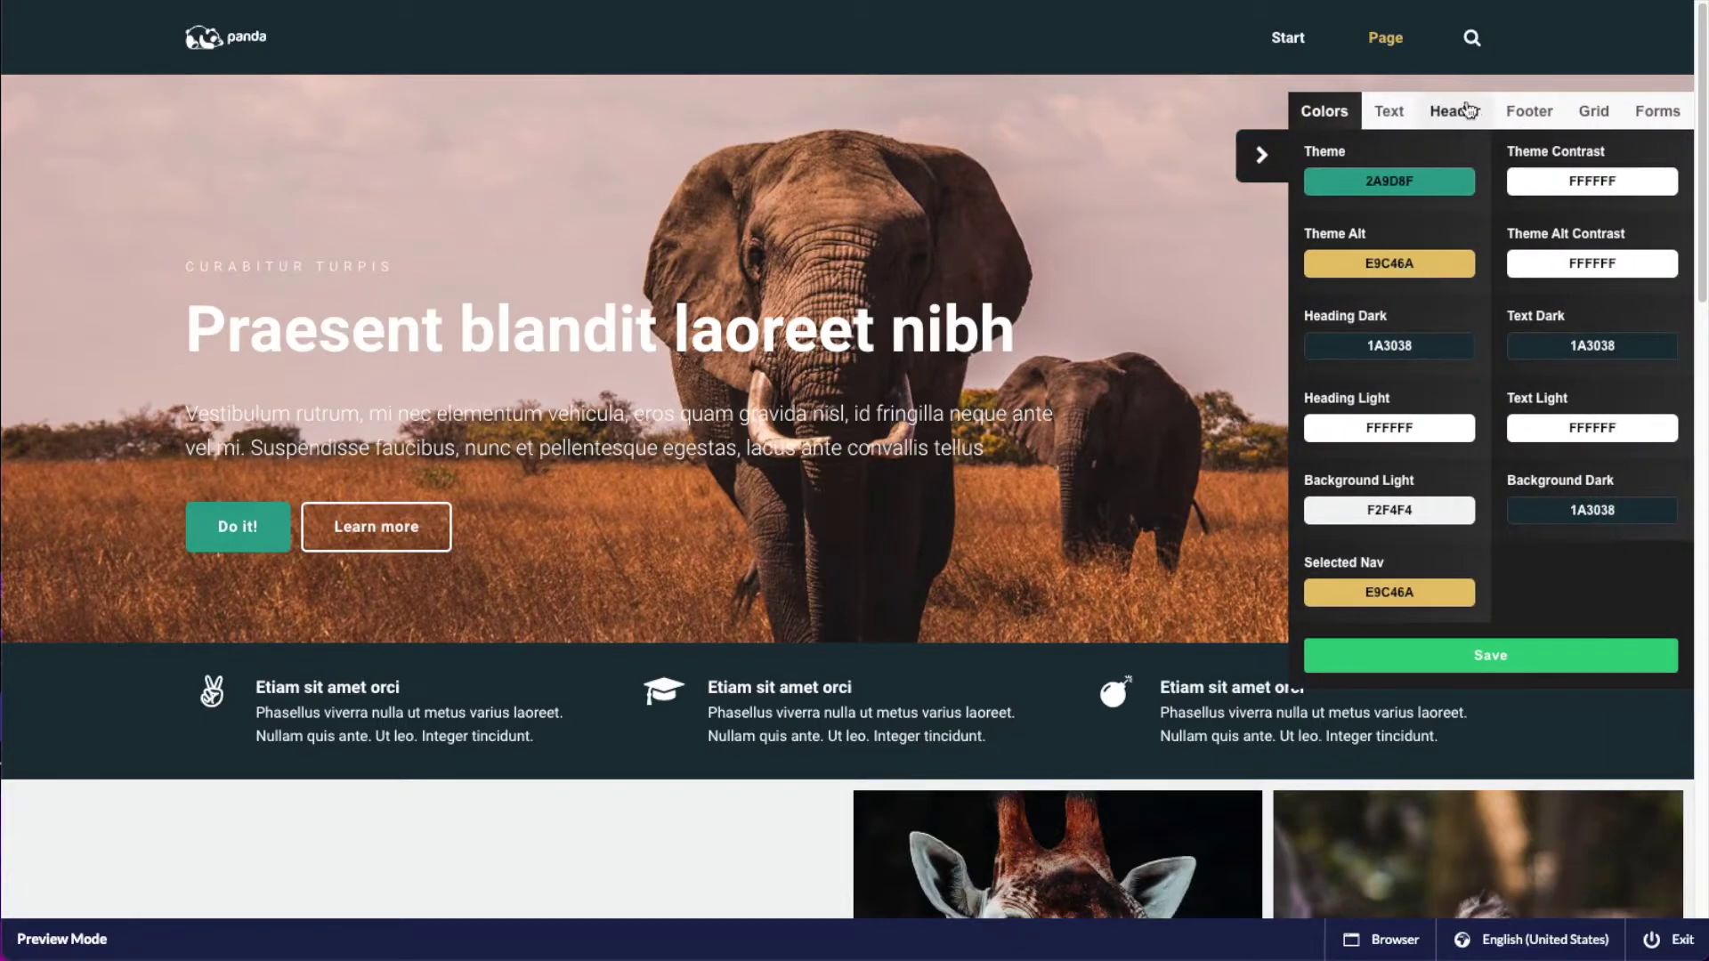
click(1460, 110)
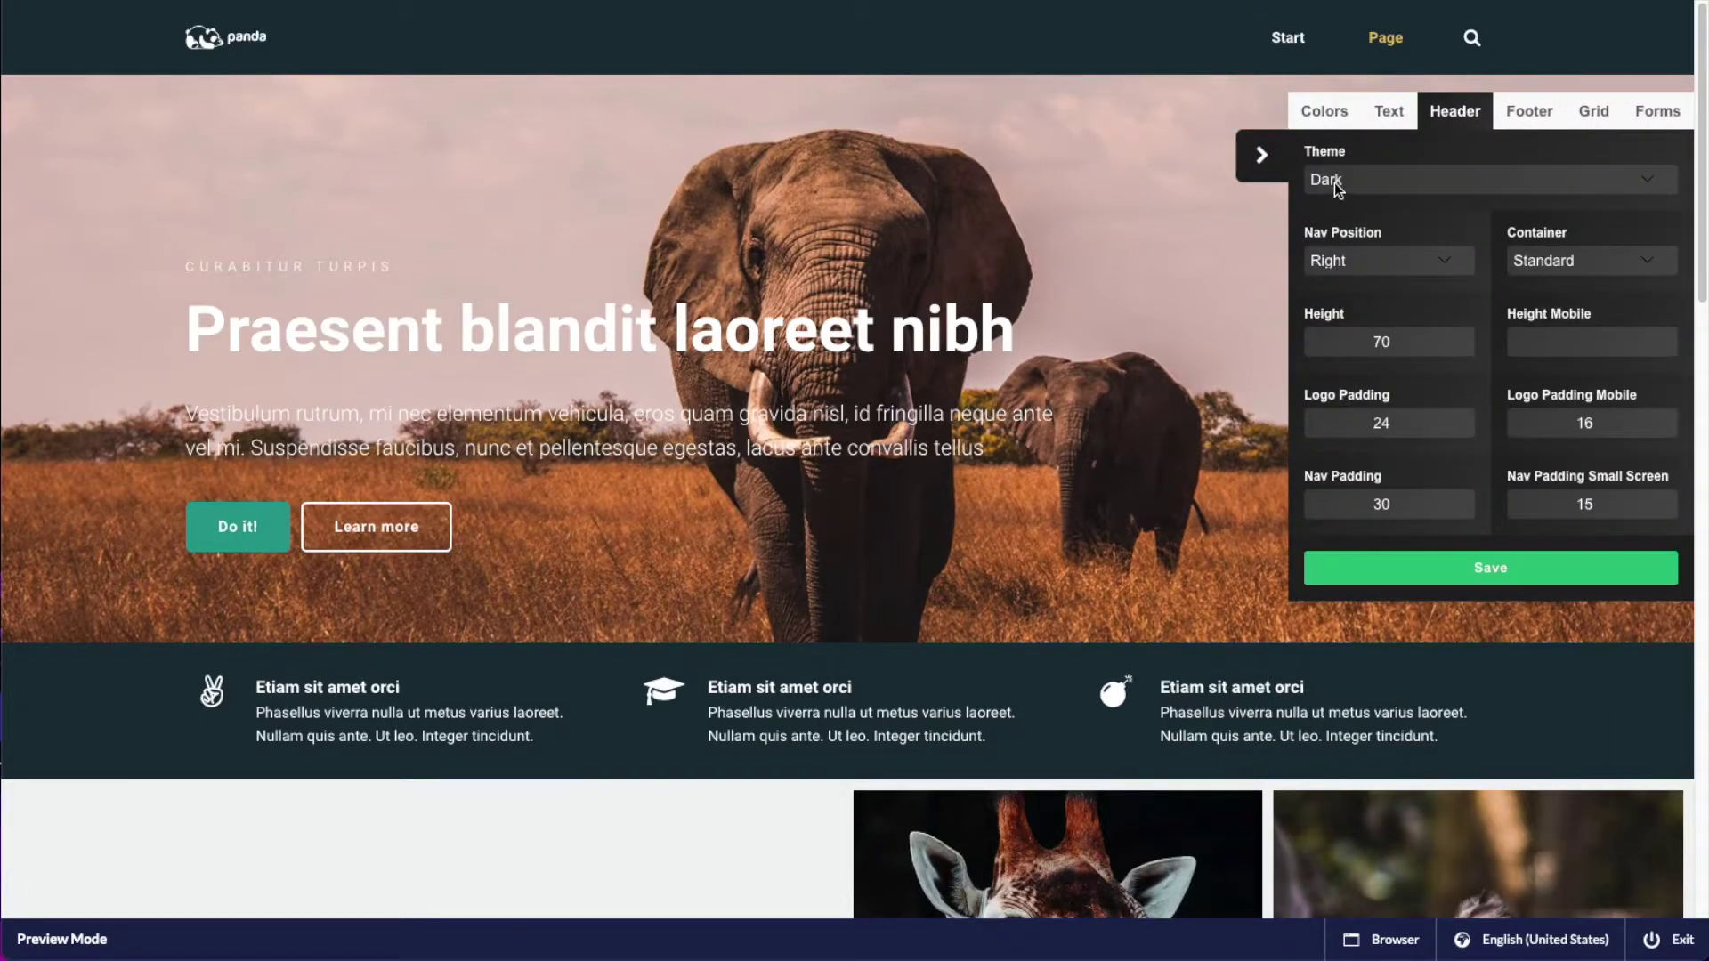
click(1339, 179)
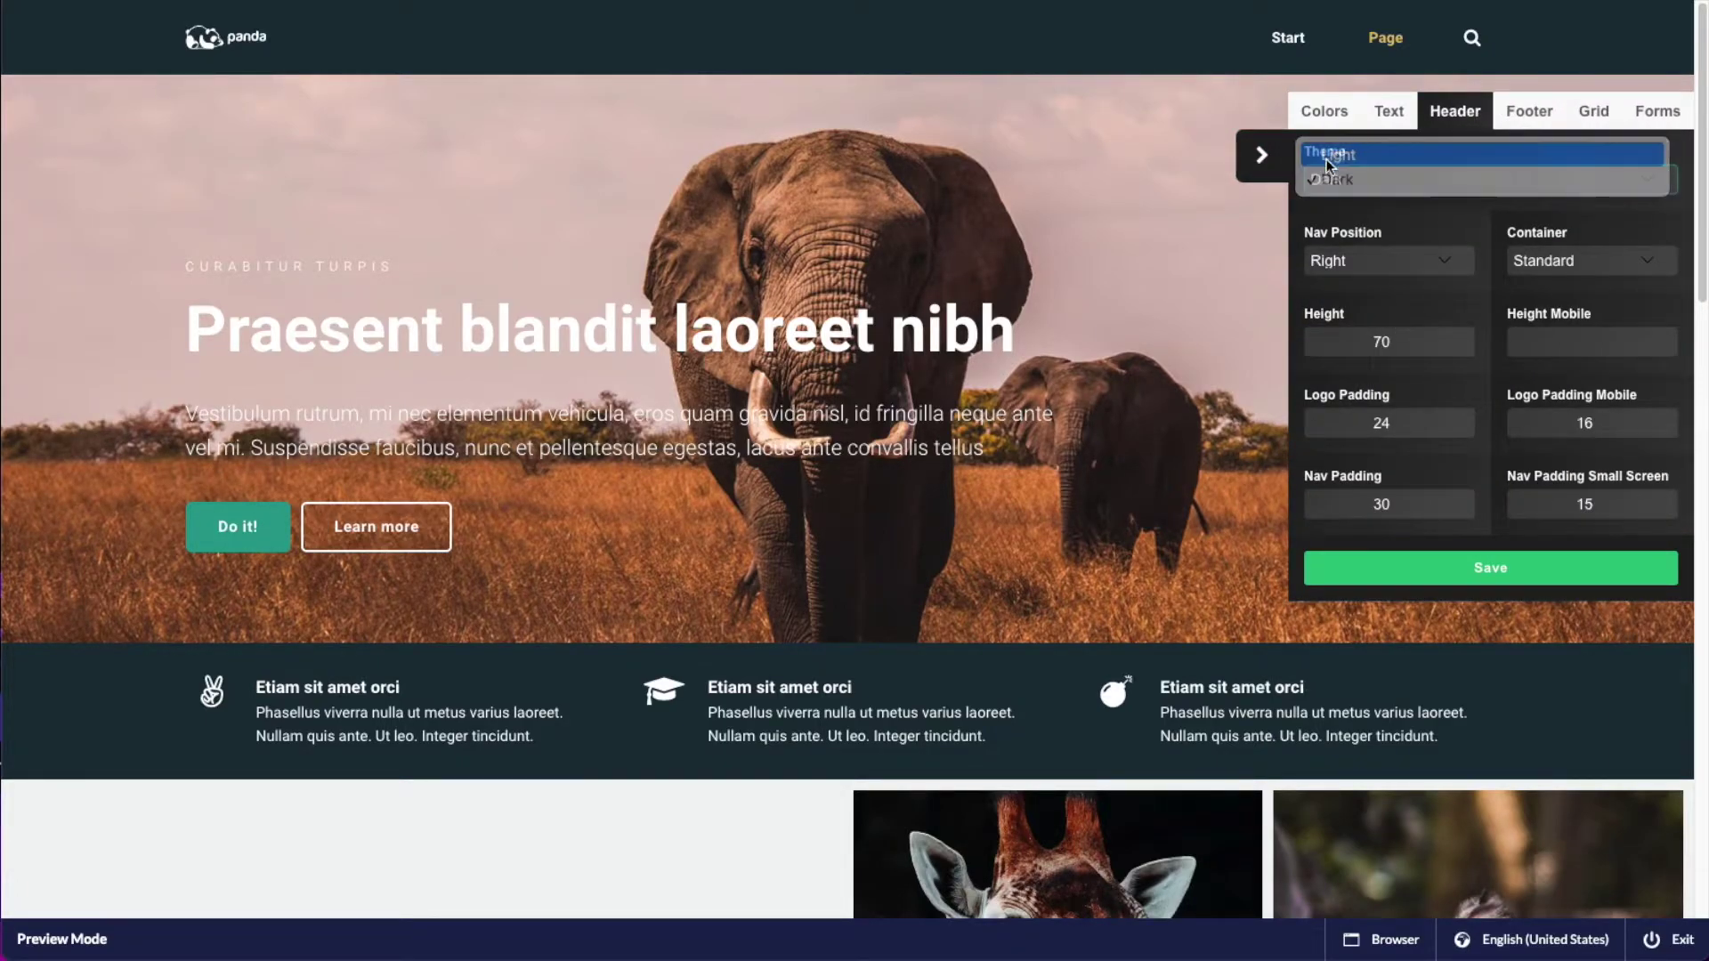
click(1328, 155)
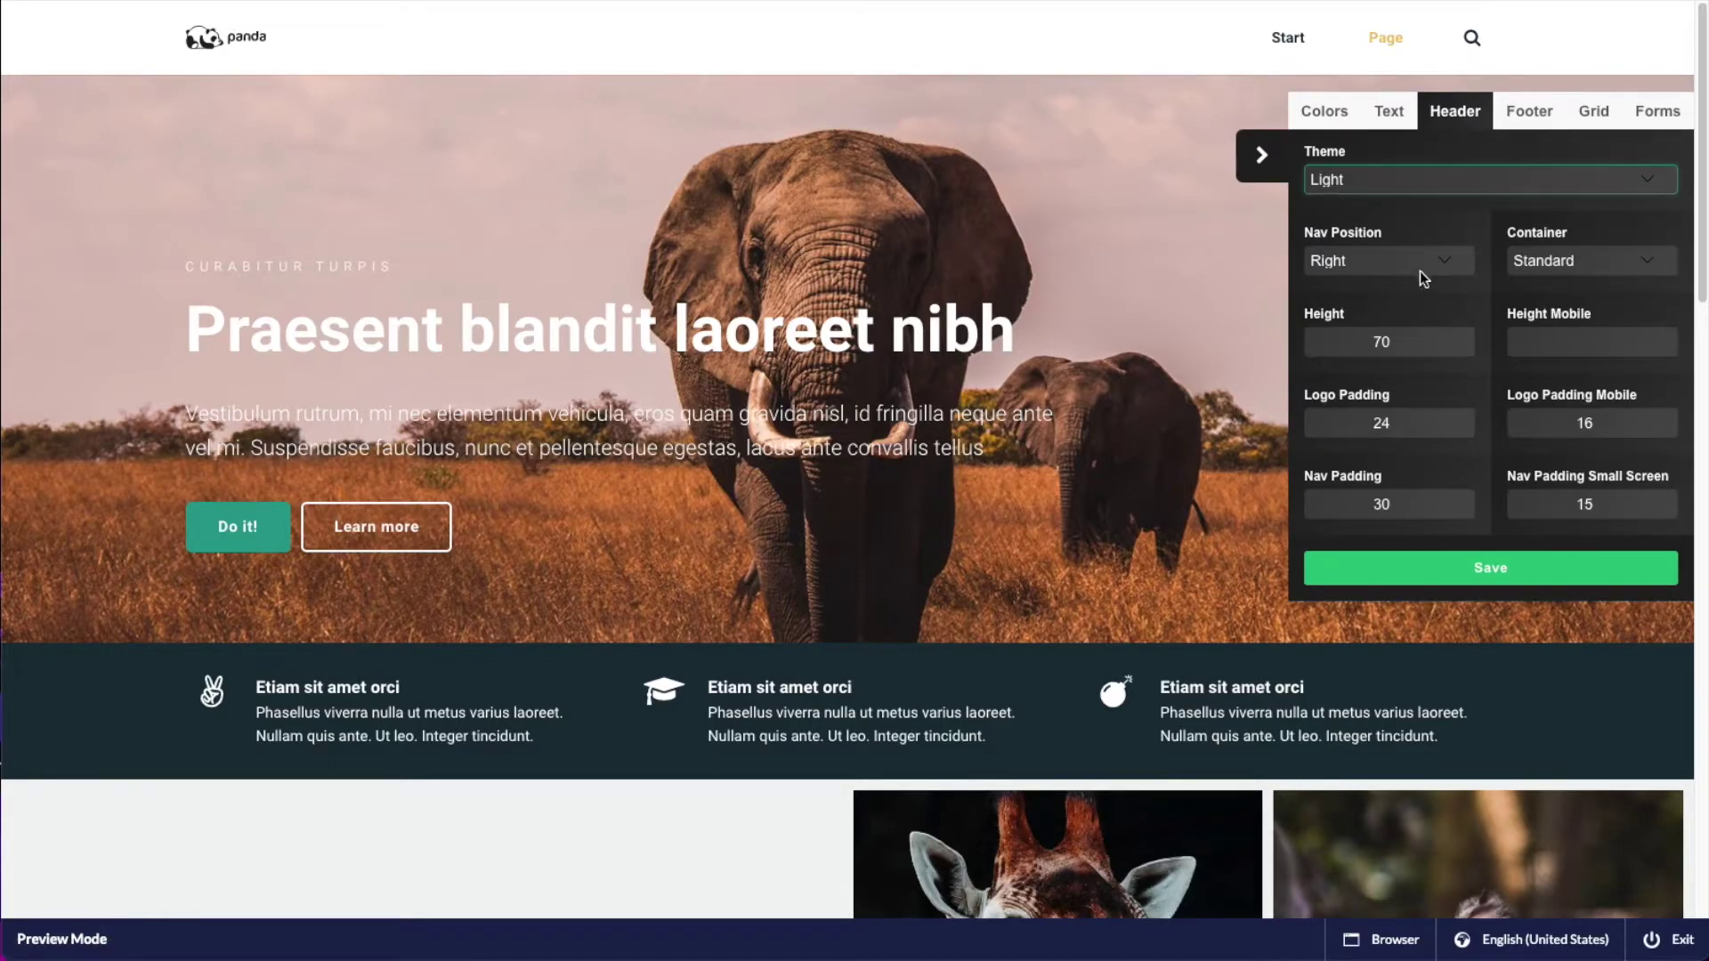
- Set the header Nav Position to Left Logo Center after trying the other positions
click(1388, 256)
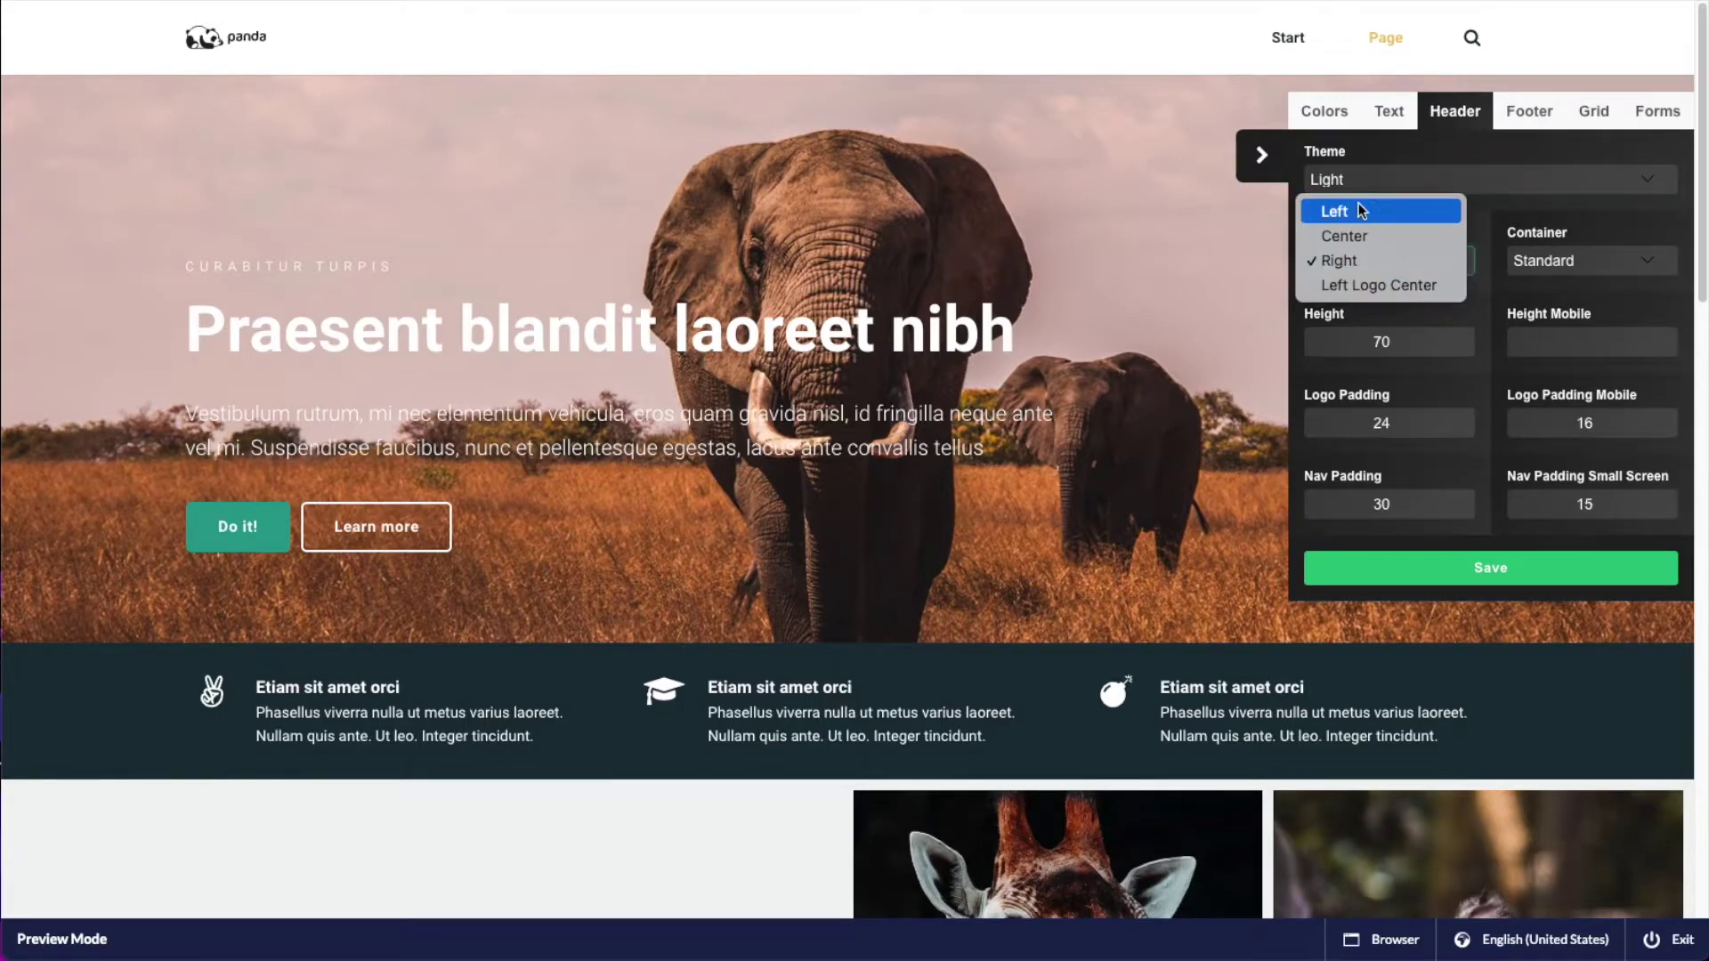
click(1357, 210)
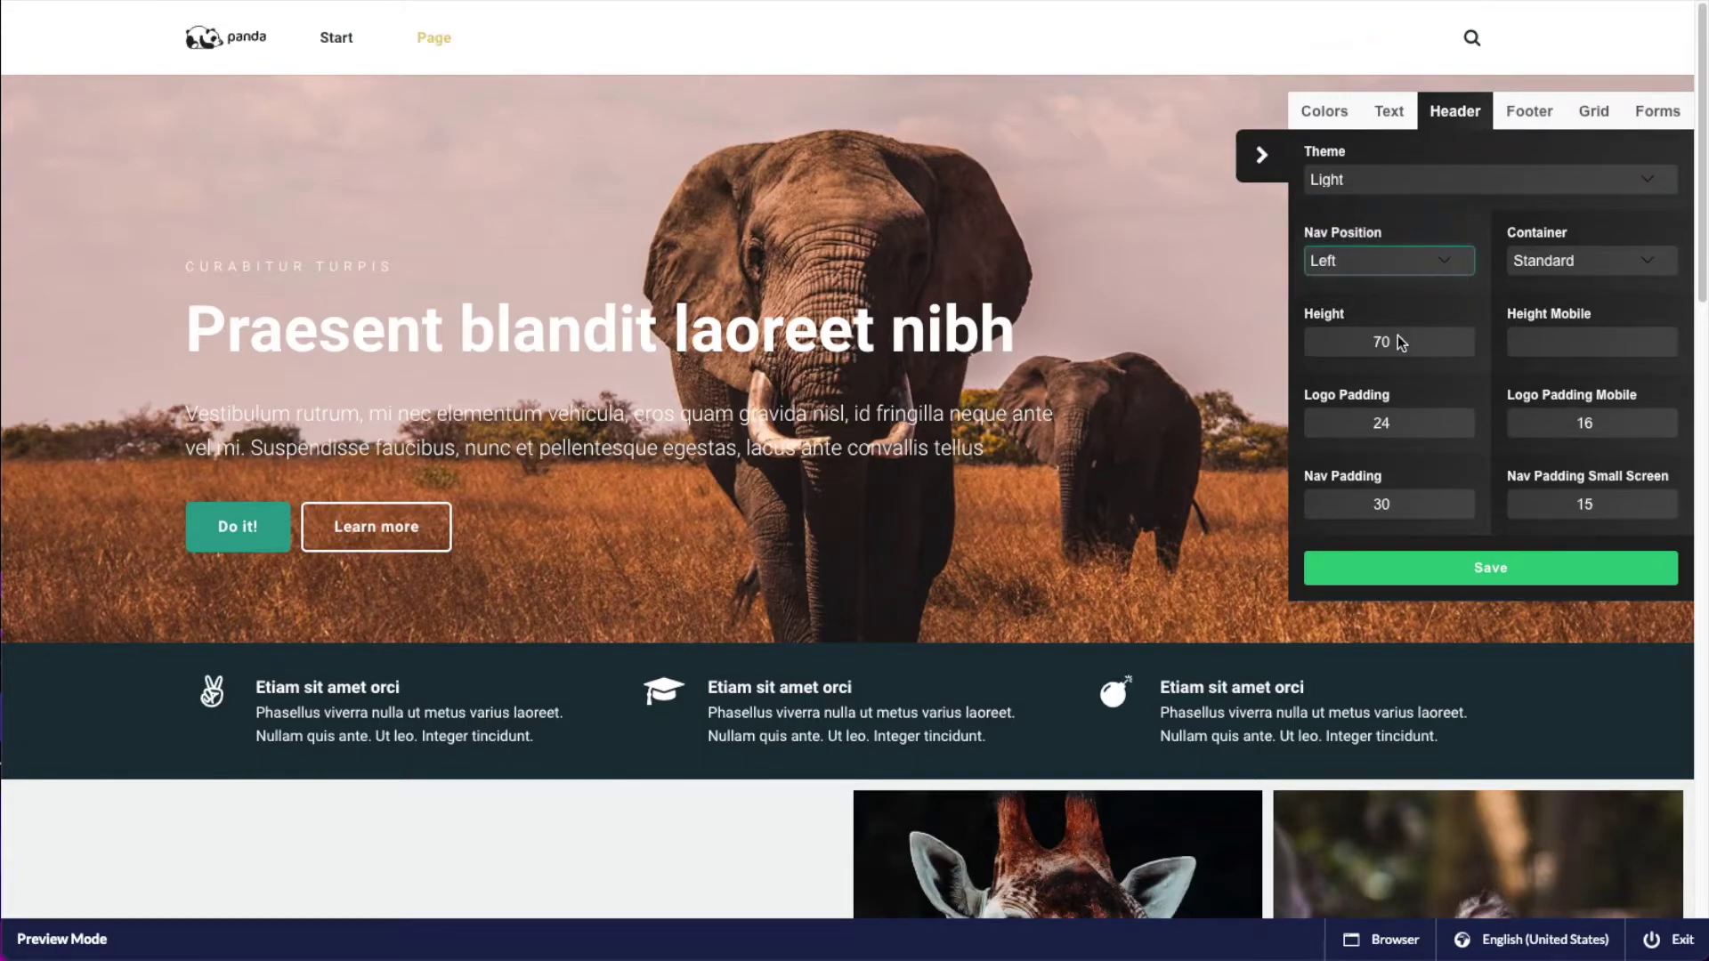
click(1373, 265)
click(1371, 286)
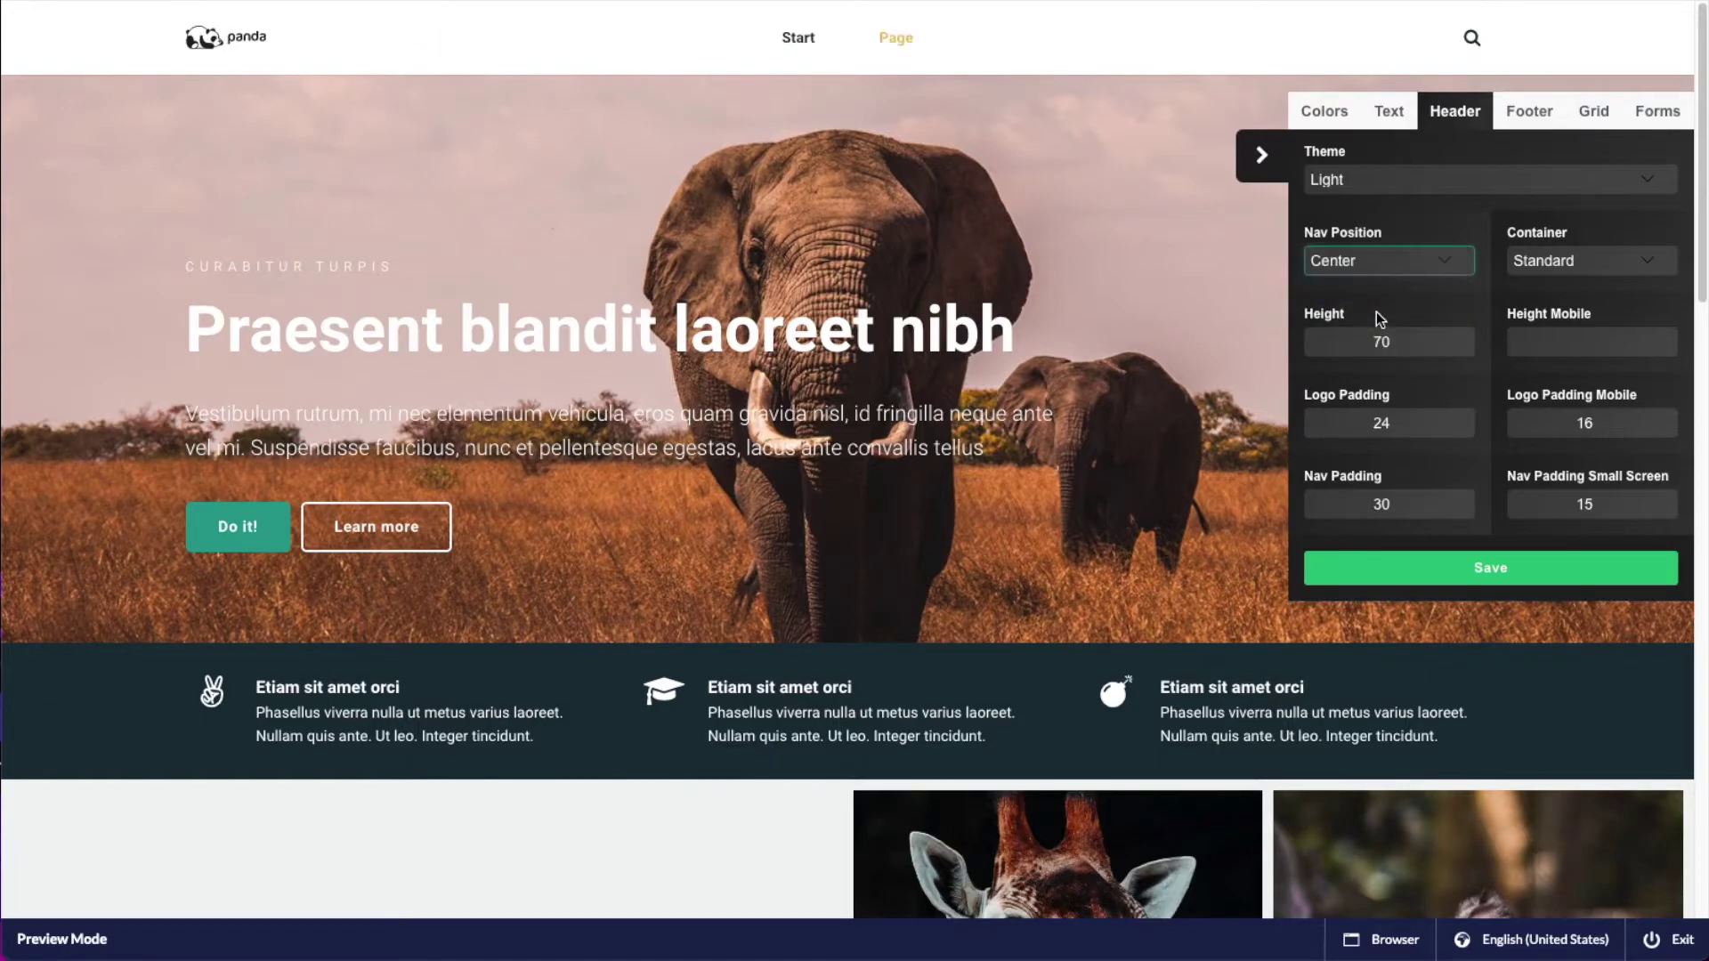
click(1381, 260)
click(1388, 287)
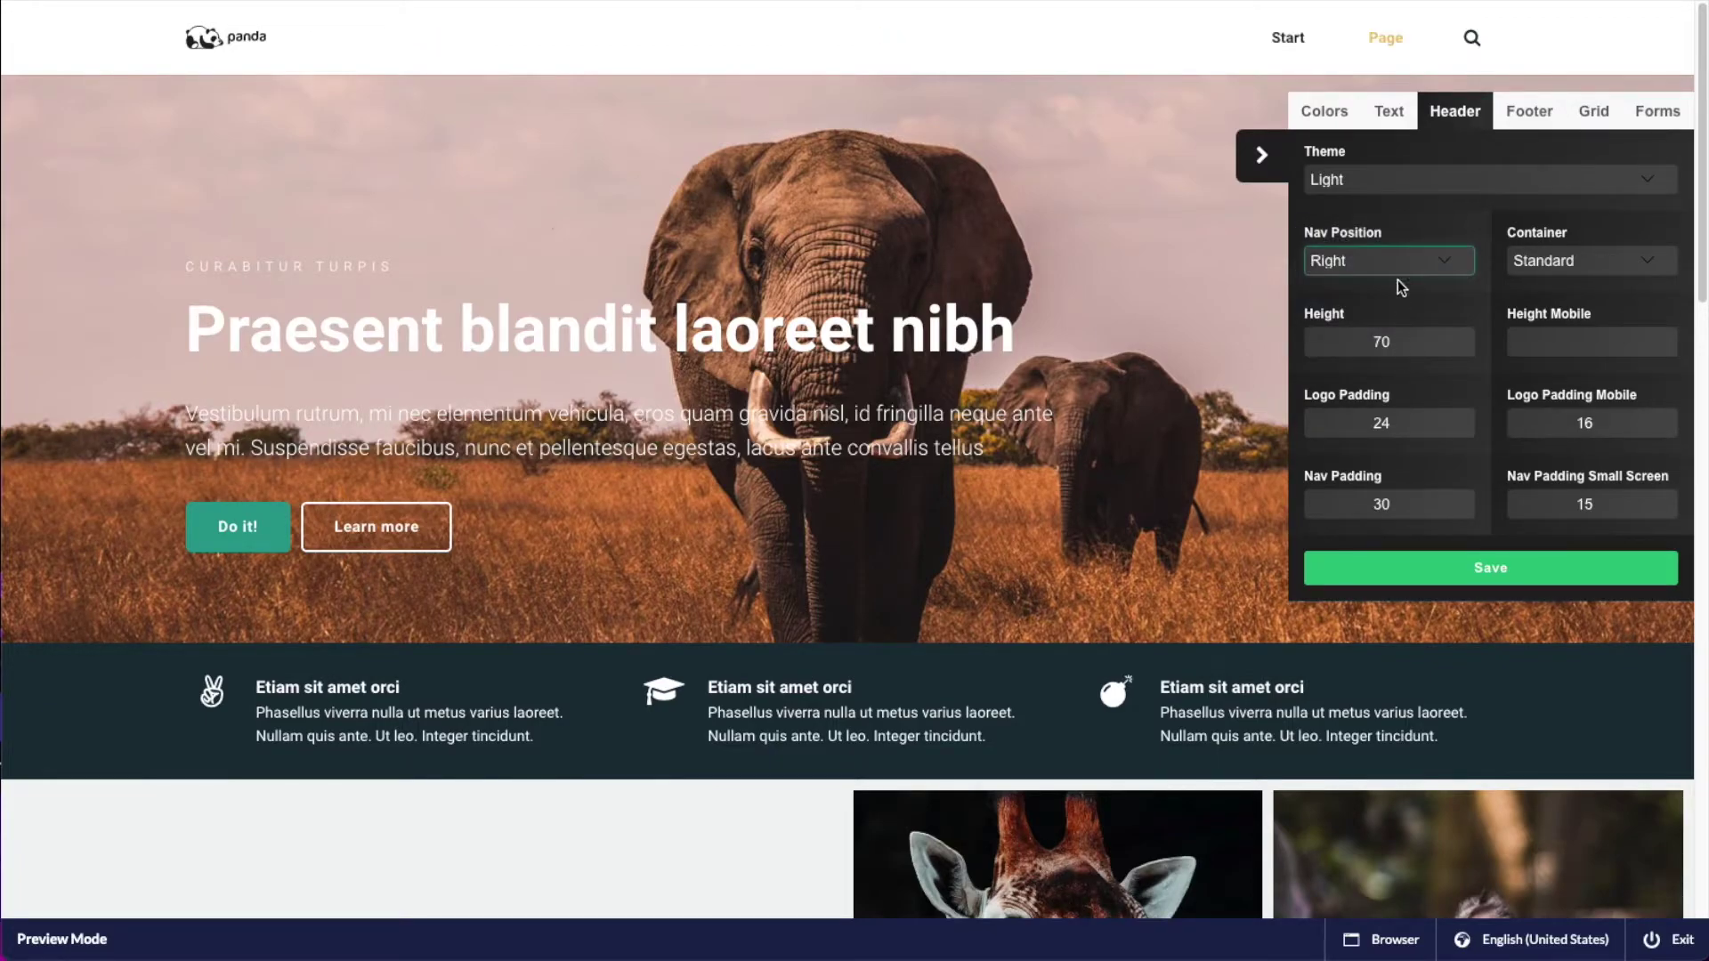
click(1381, 266)
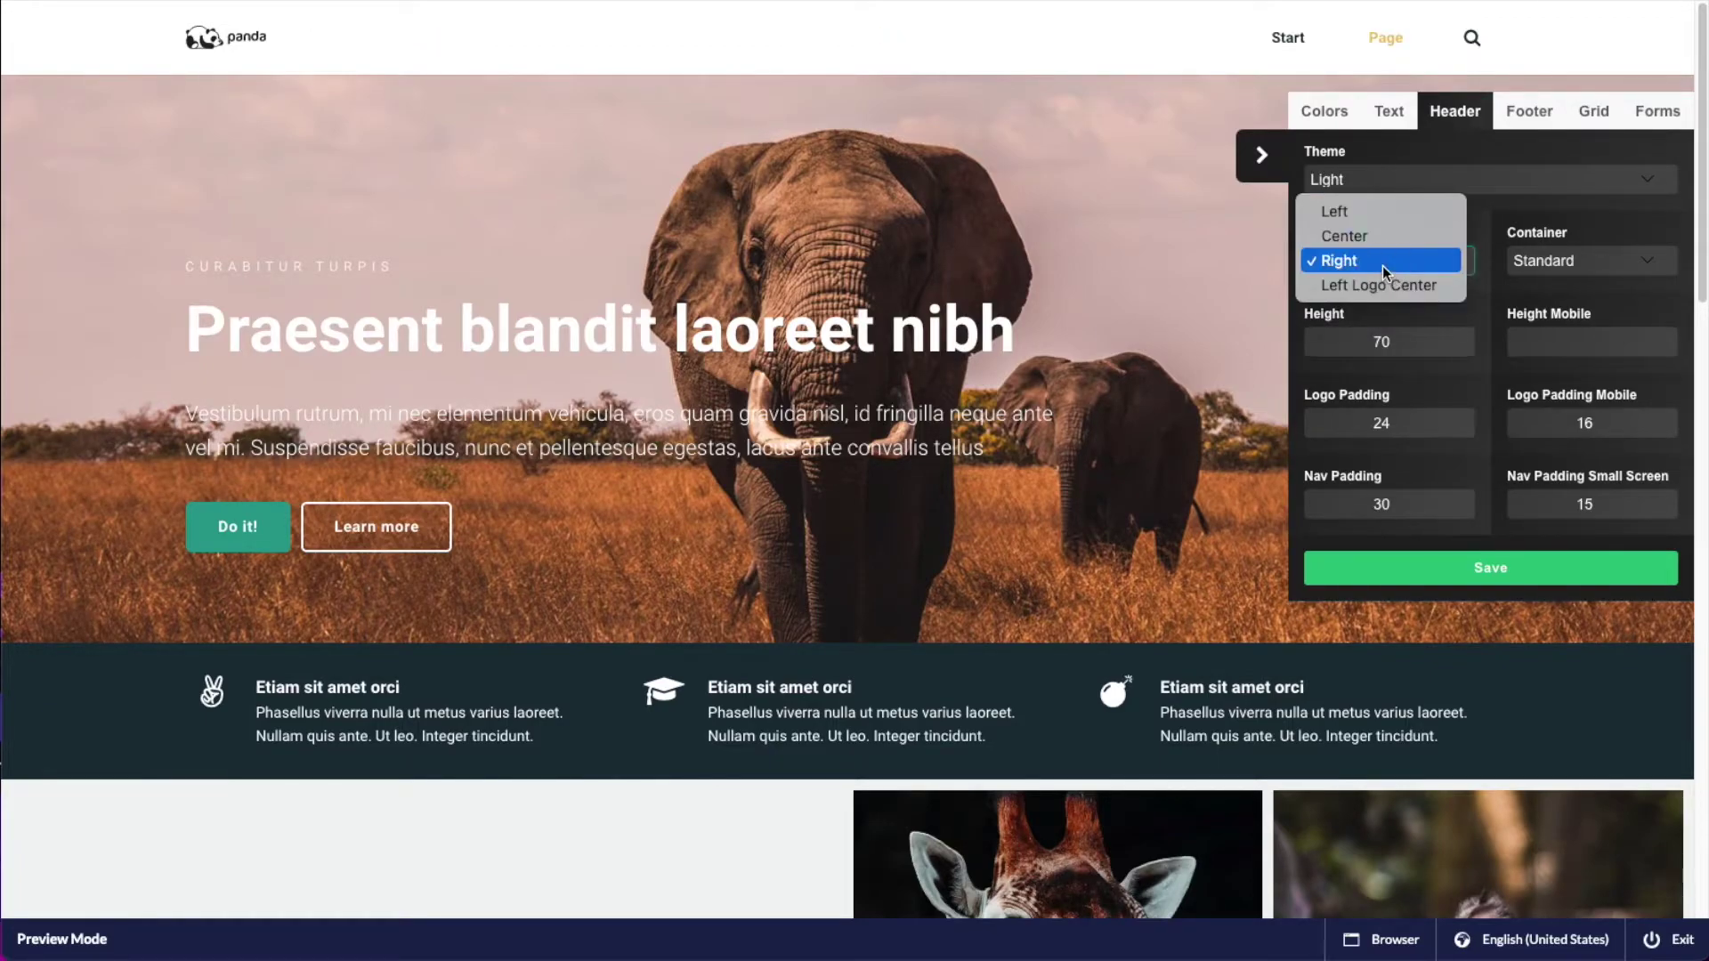
click(1337, 287)
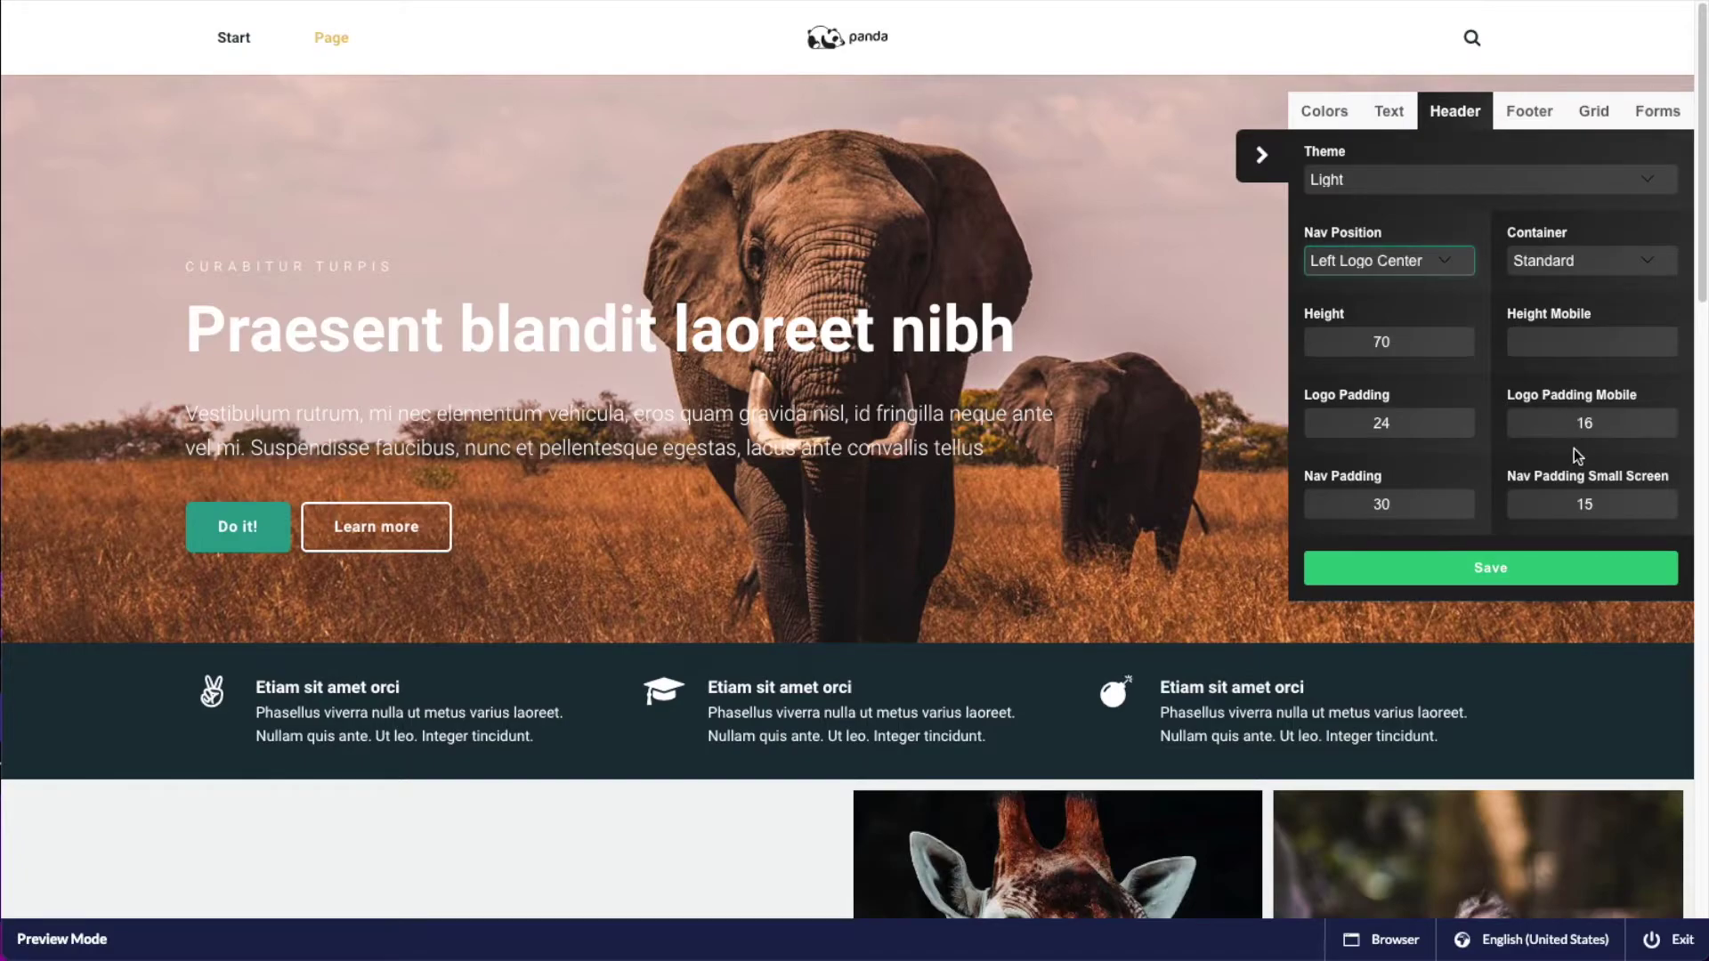
- Set the header container width to Full width
click(1567, 270)
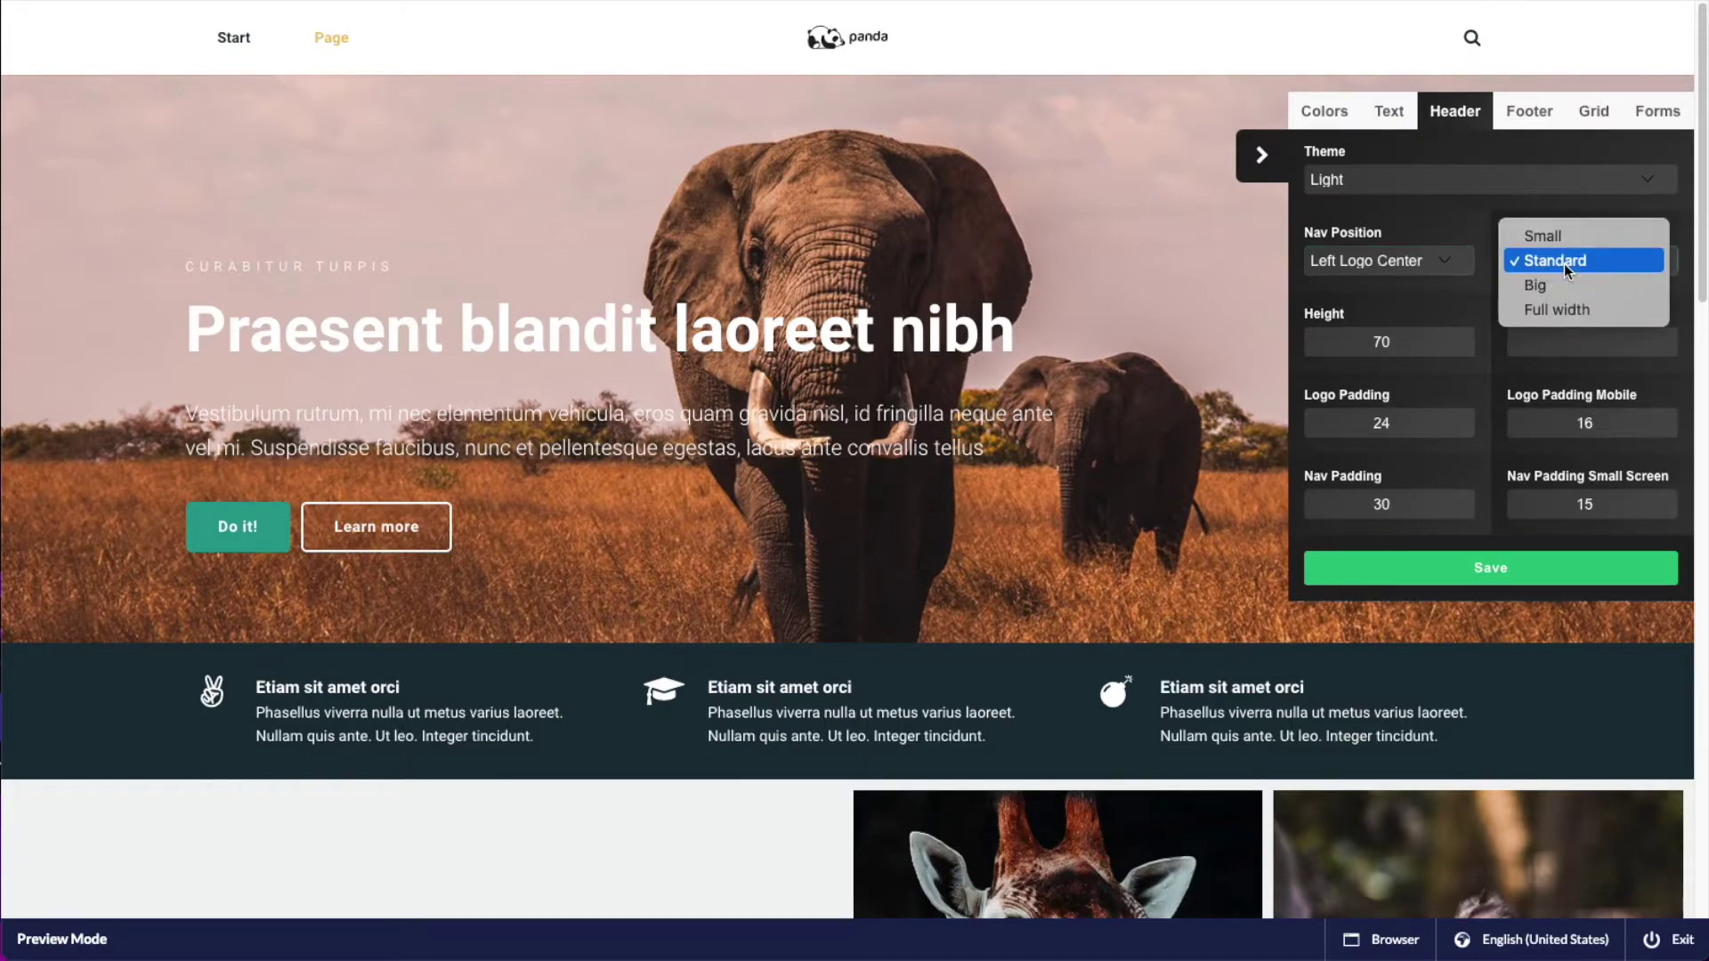
click(1571, 312)
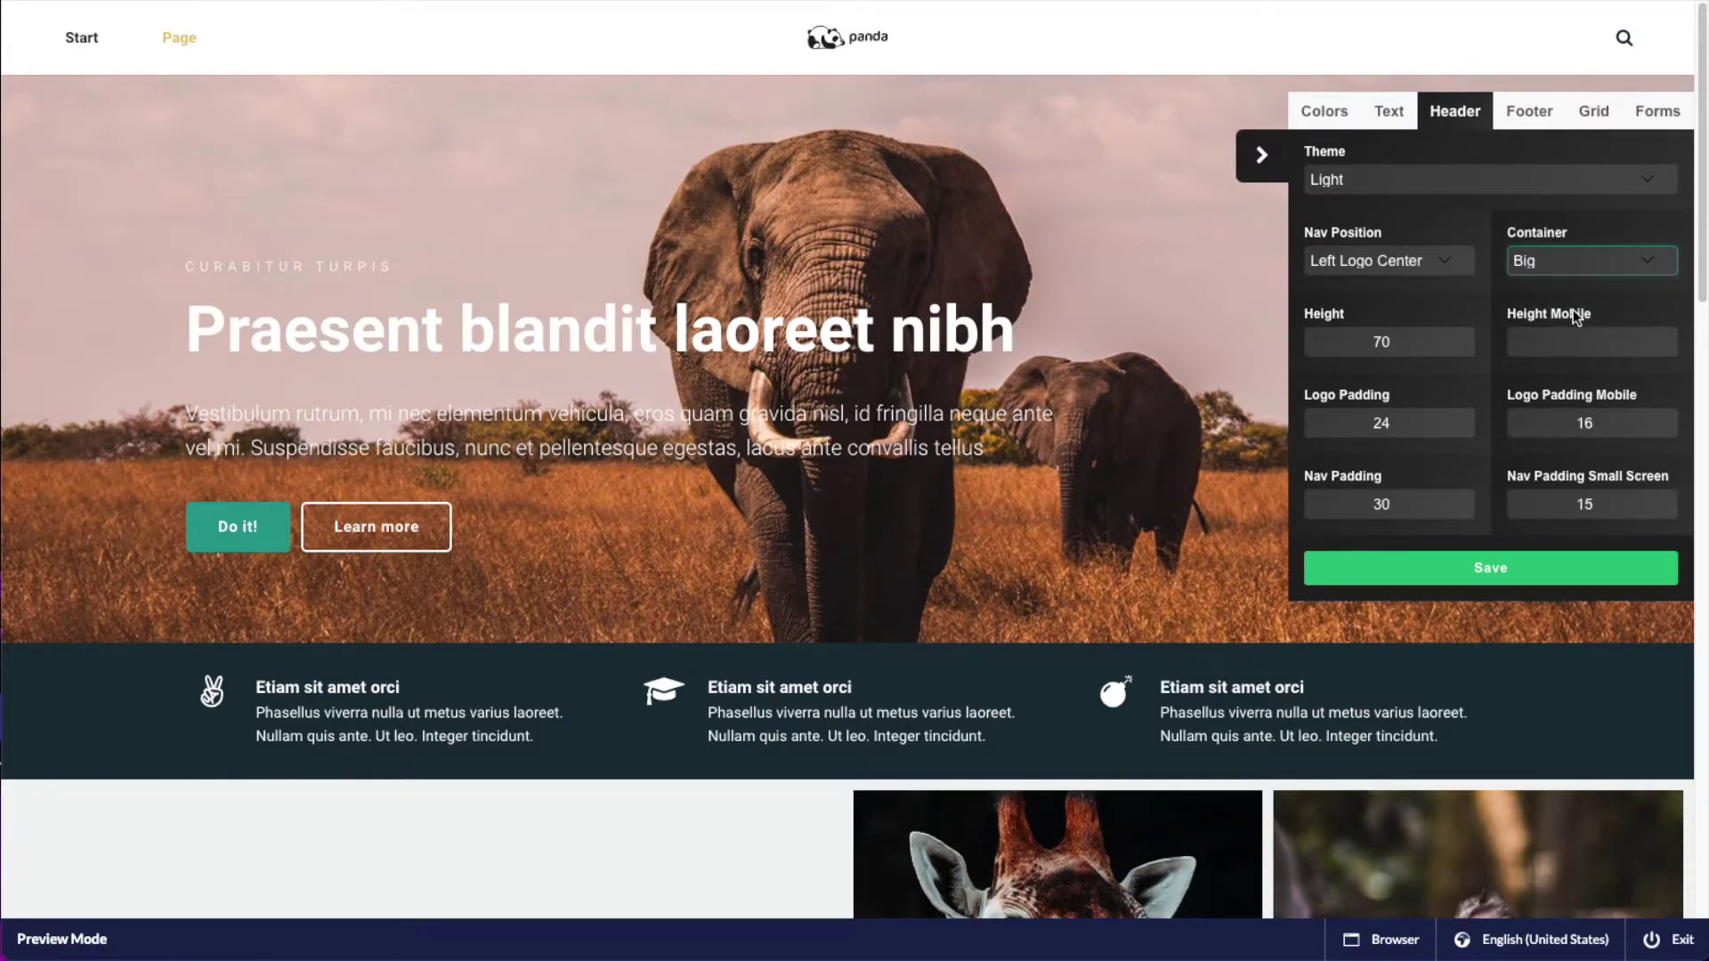
click(1552, 272)
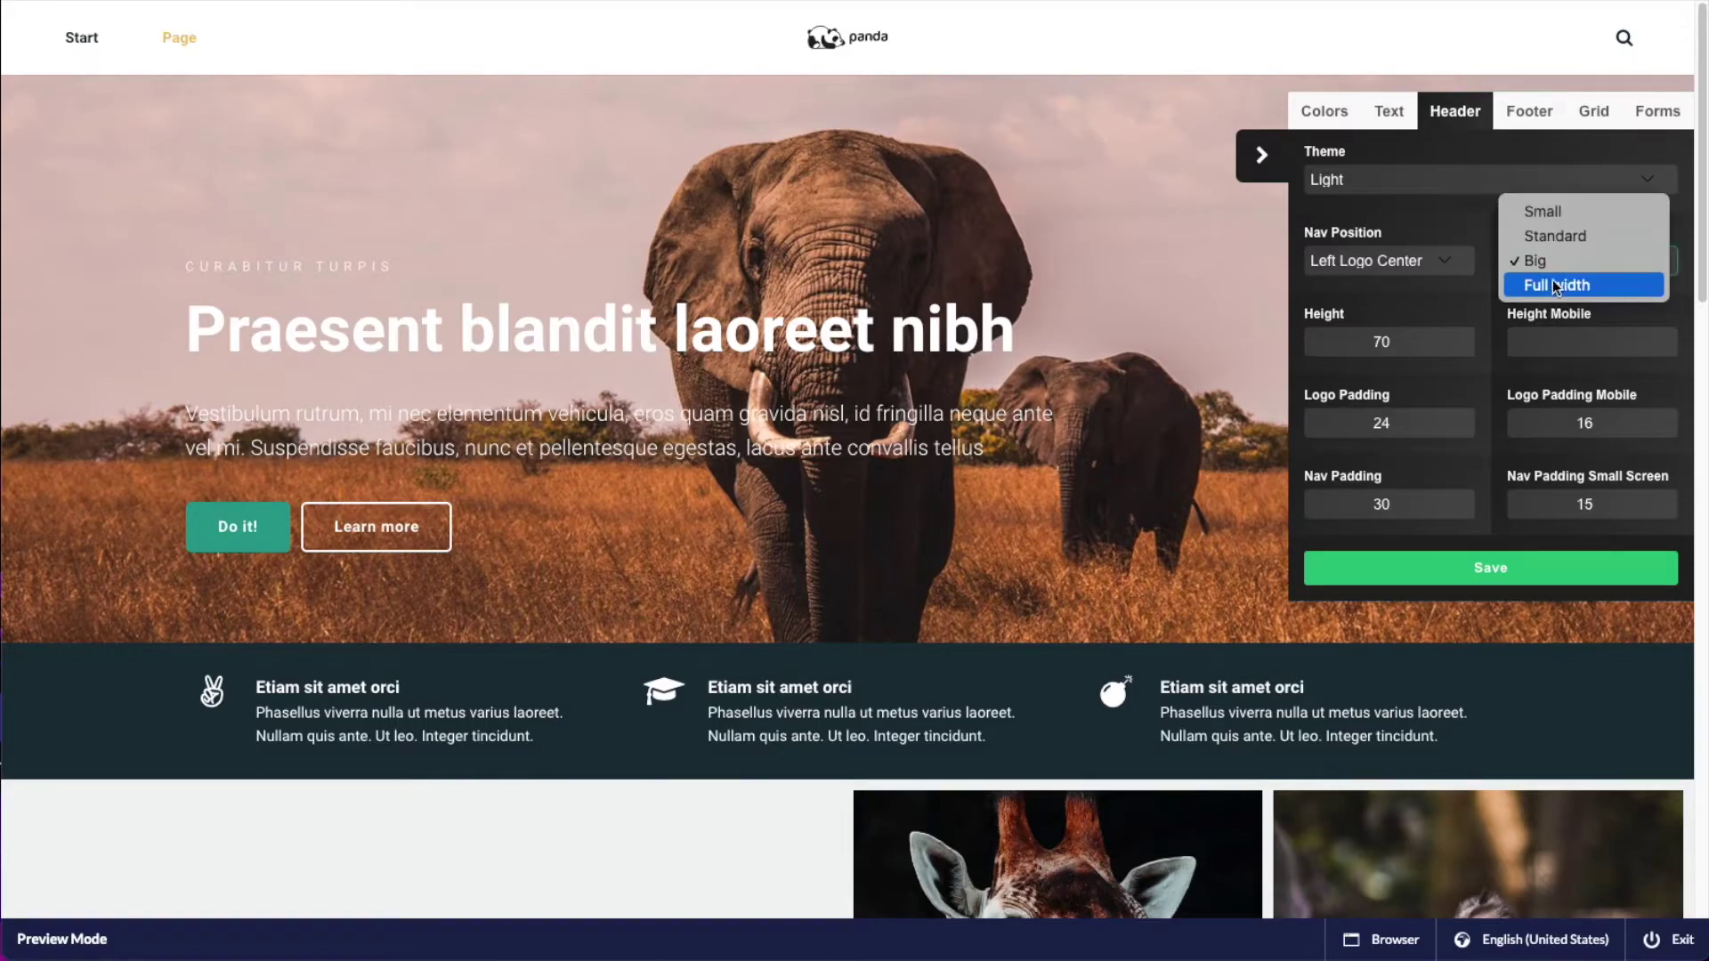
click(1552, 291)
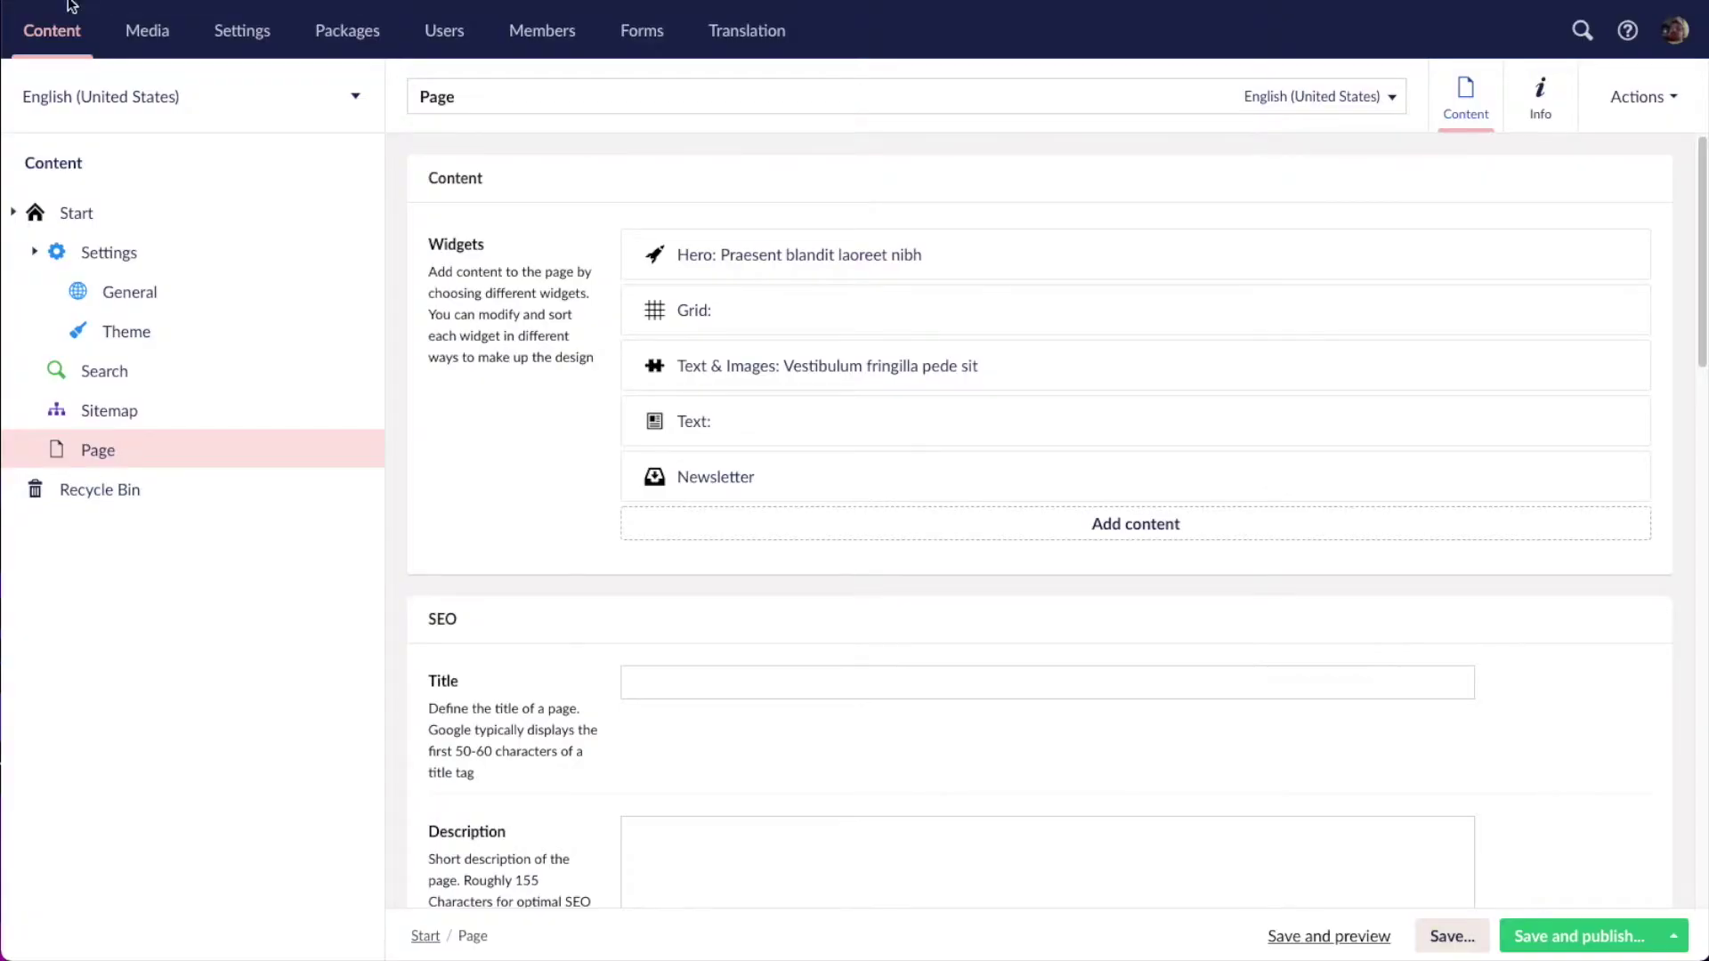
- Open the Theme node and scroll through its fields
click(126, 331)
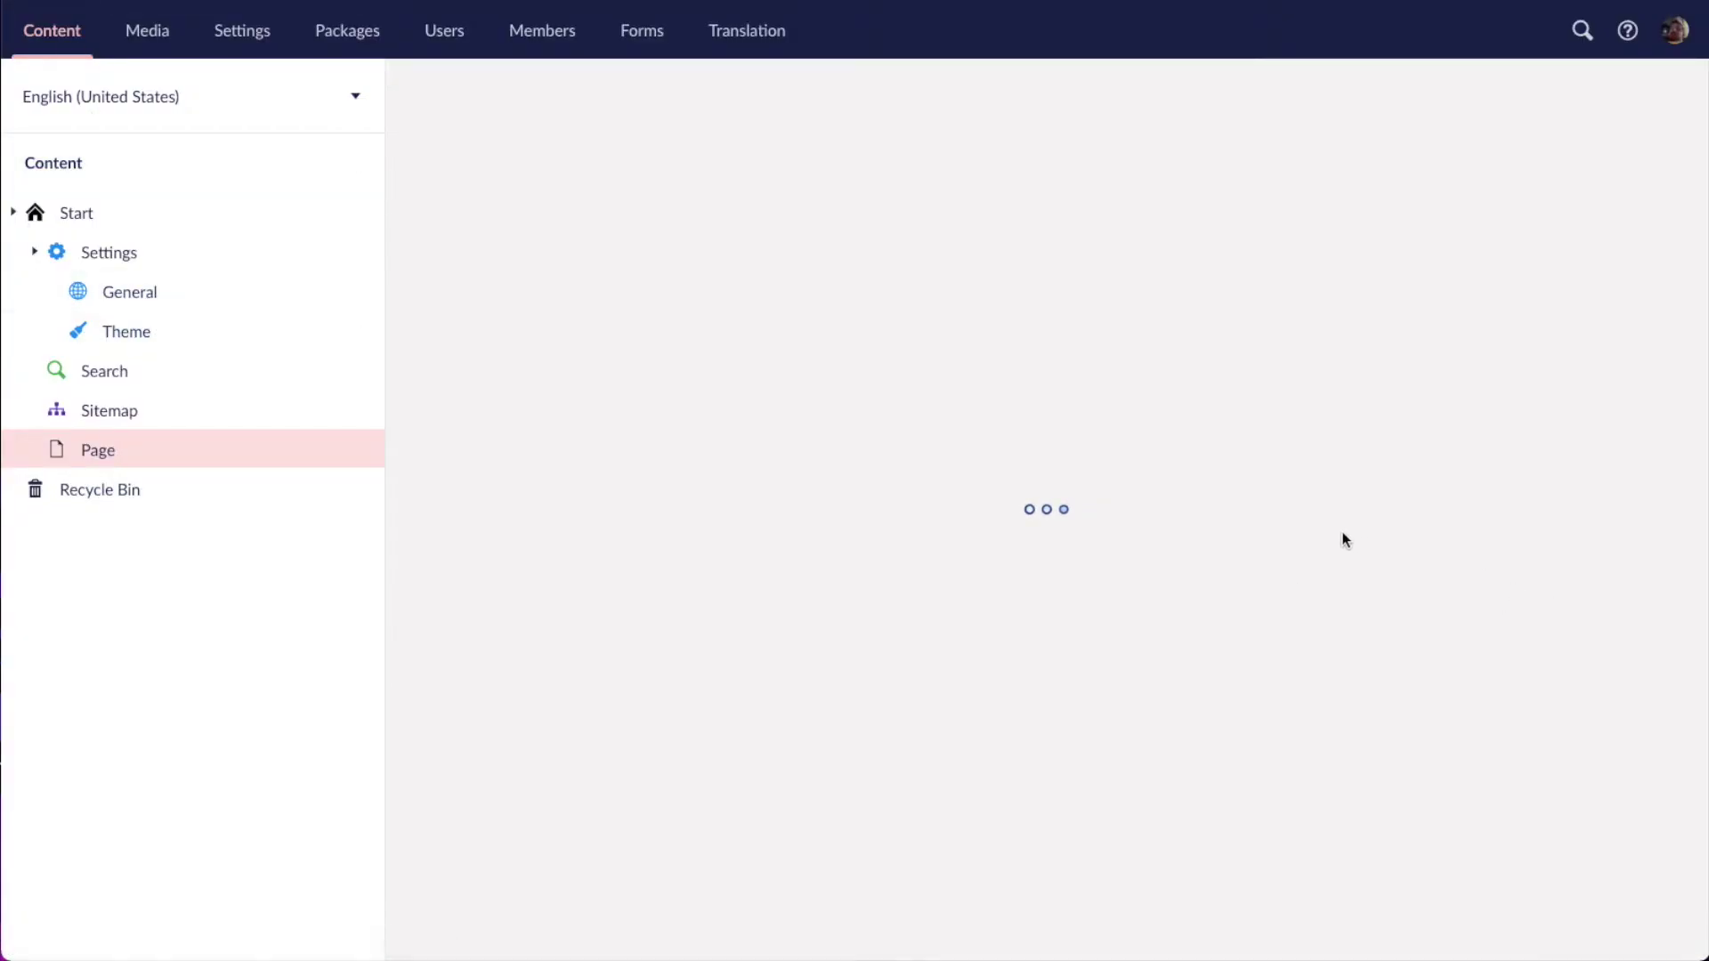
scroll(1090, 587, down, 10)
scroll(1088, 588, down, 15)
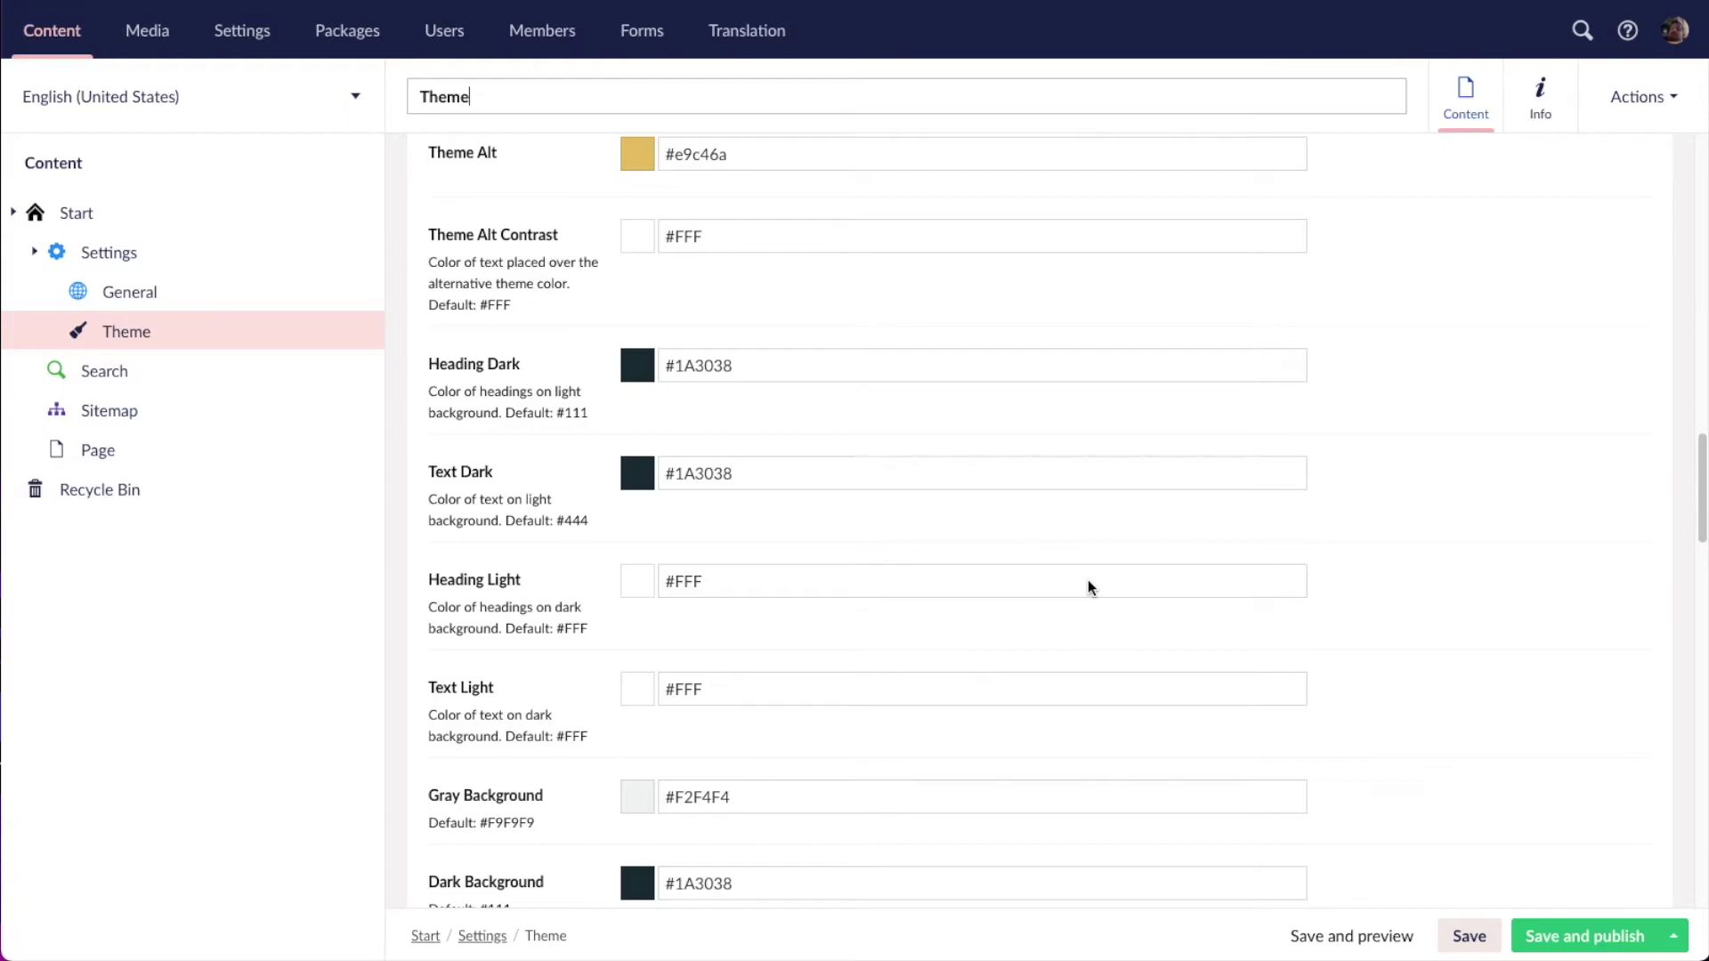
scroll(1088, 580, down, 2)
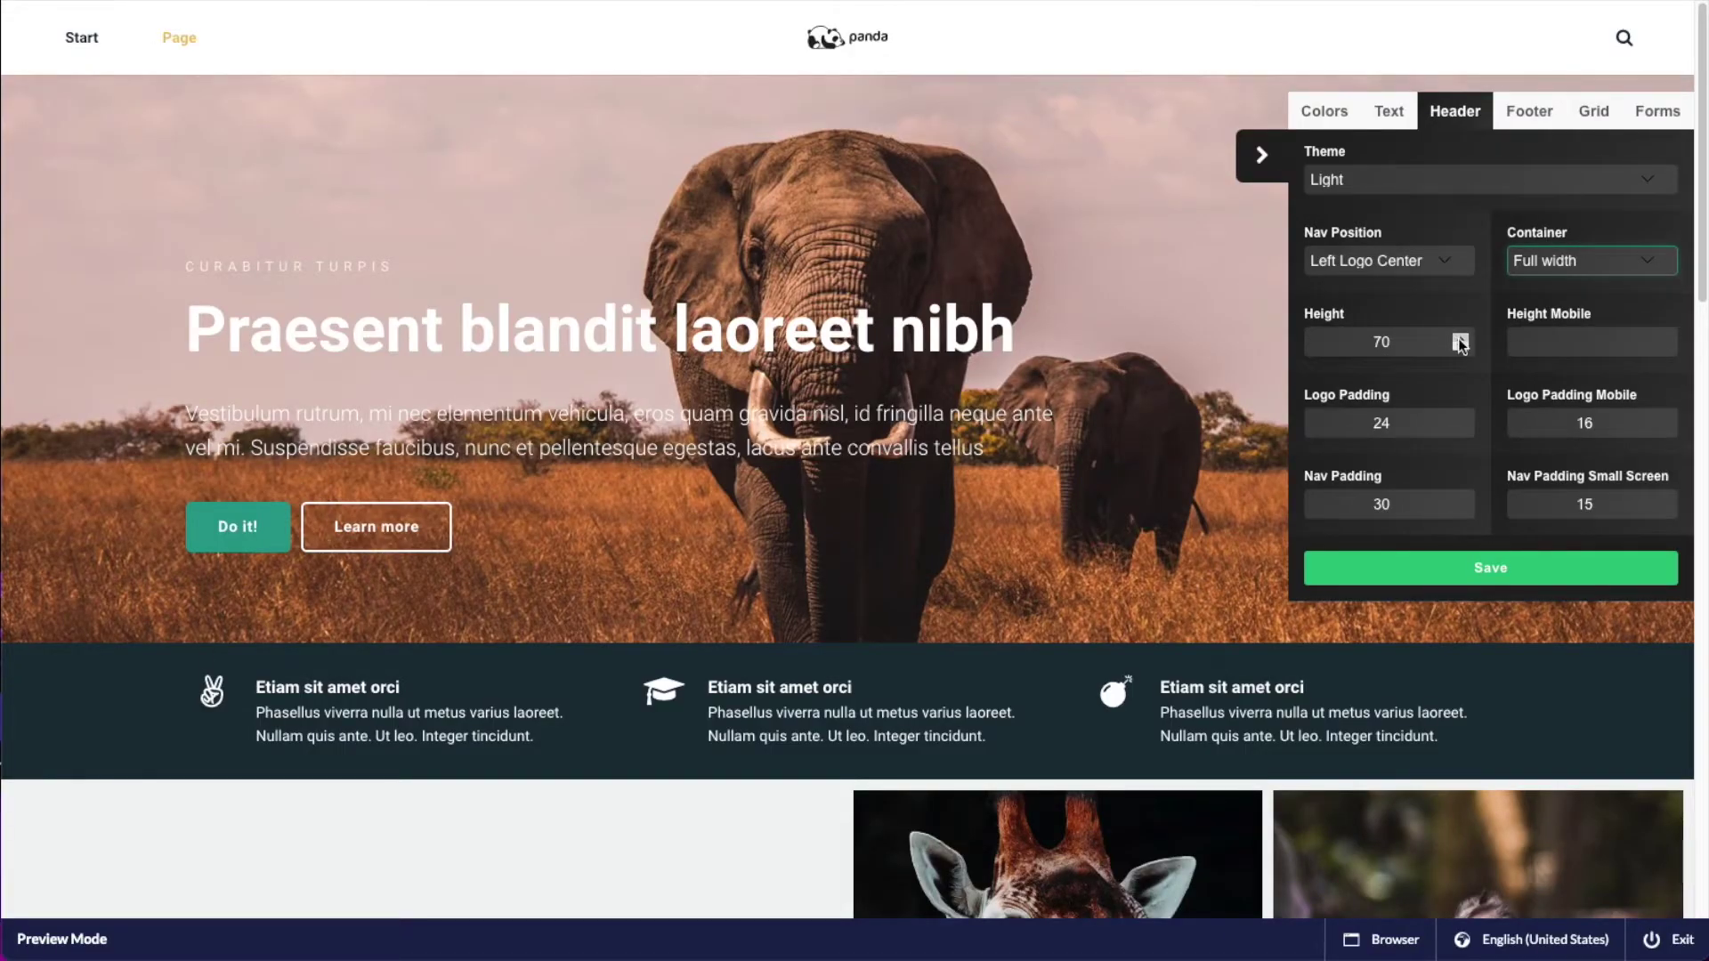
- Raise the header height to 77, logo padding to 21 and nav padding to 24
click(1461, 337)
click(1460, 337)
click(1461, 338)
click(1461, 338)
click(1461, 337)
click(1461, 337)
click(1461, 338)
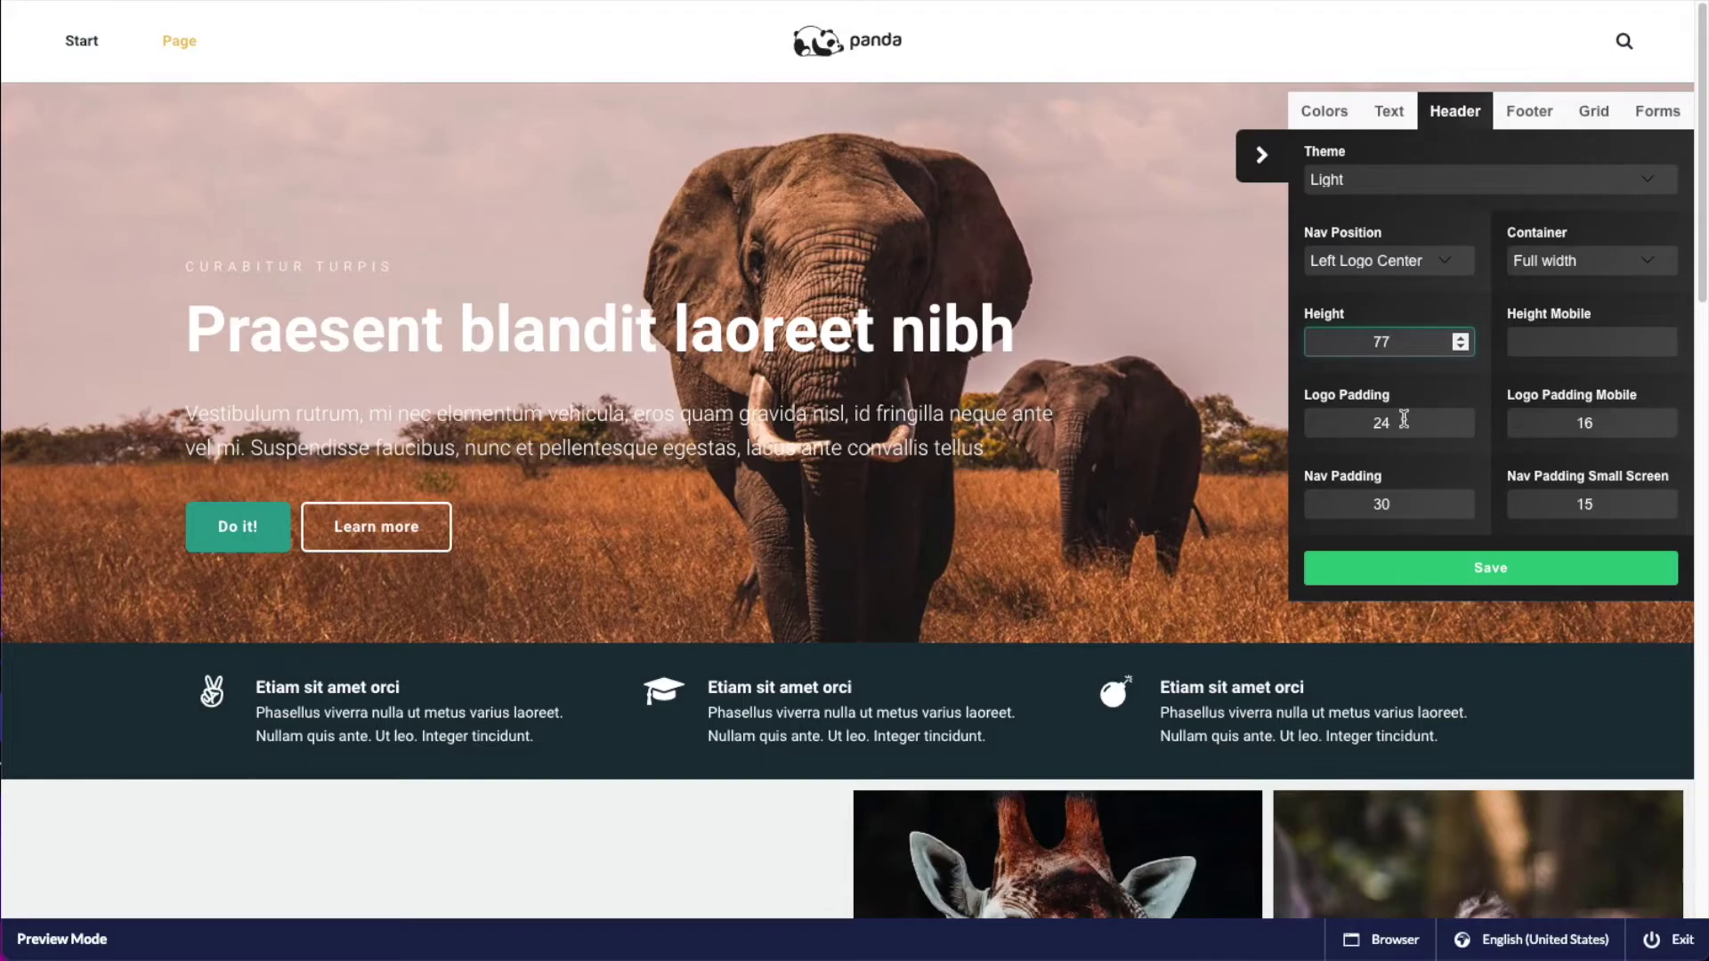
click(1461, 418)
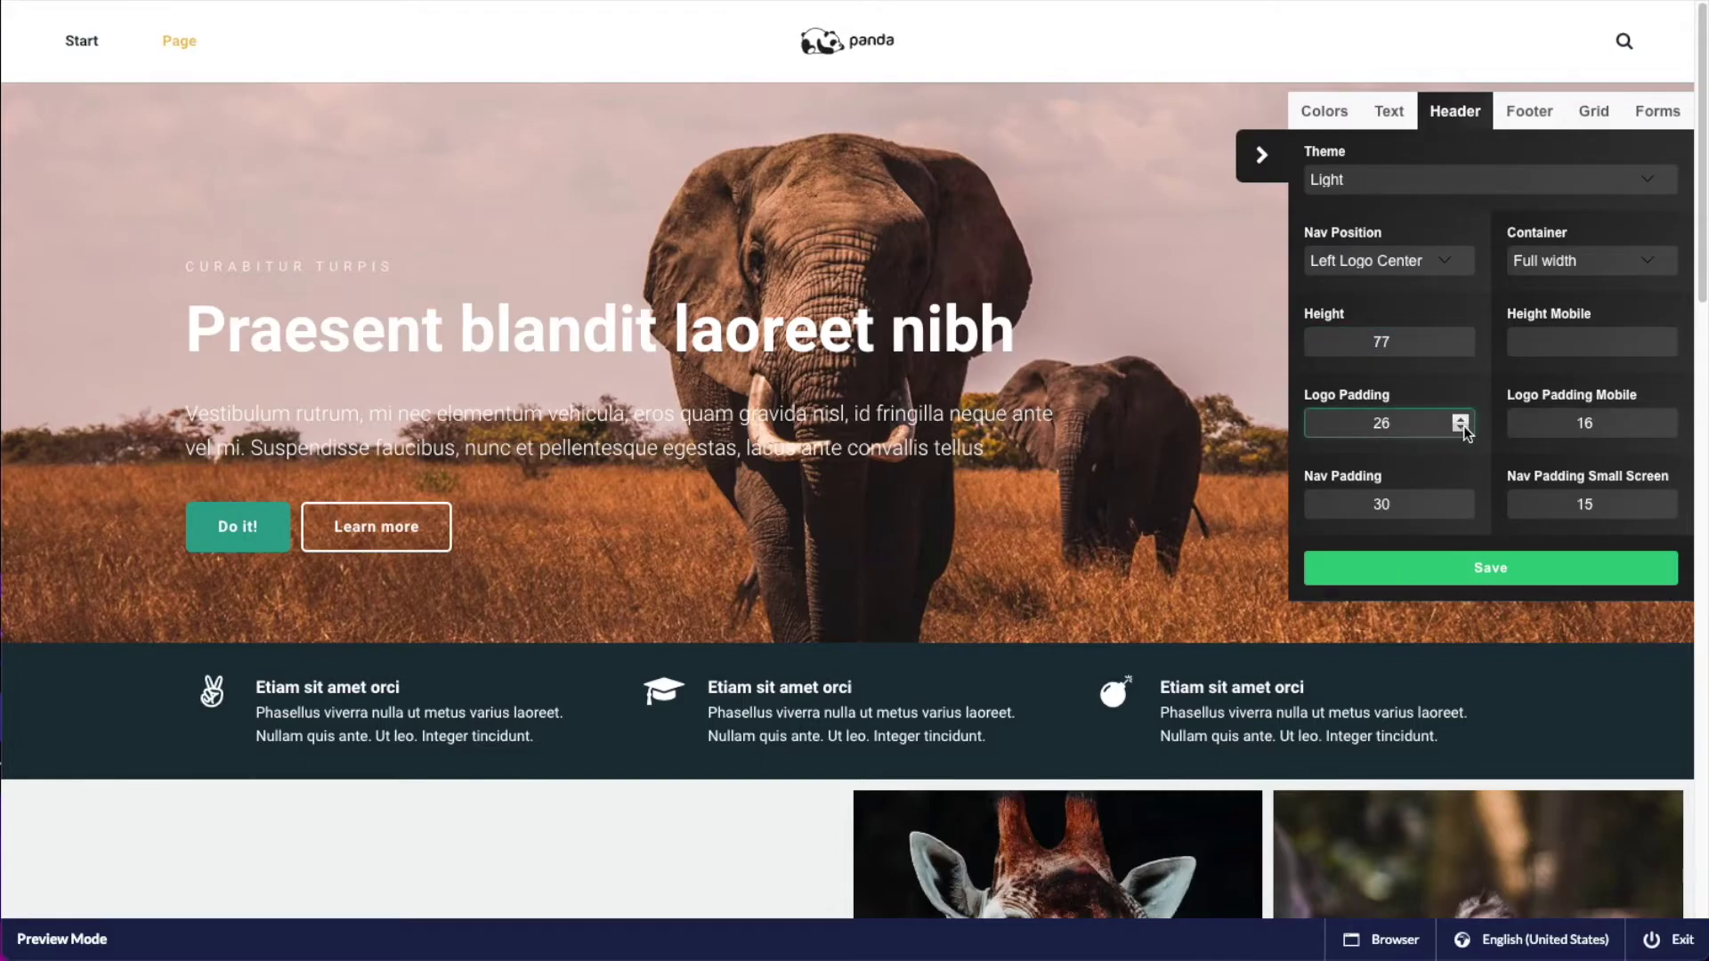
click(1460, 428)
click(1460, 428)
click(1460, 428)
click(1460, 428)
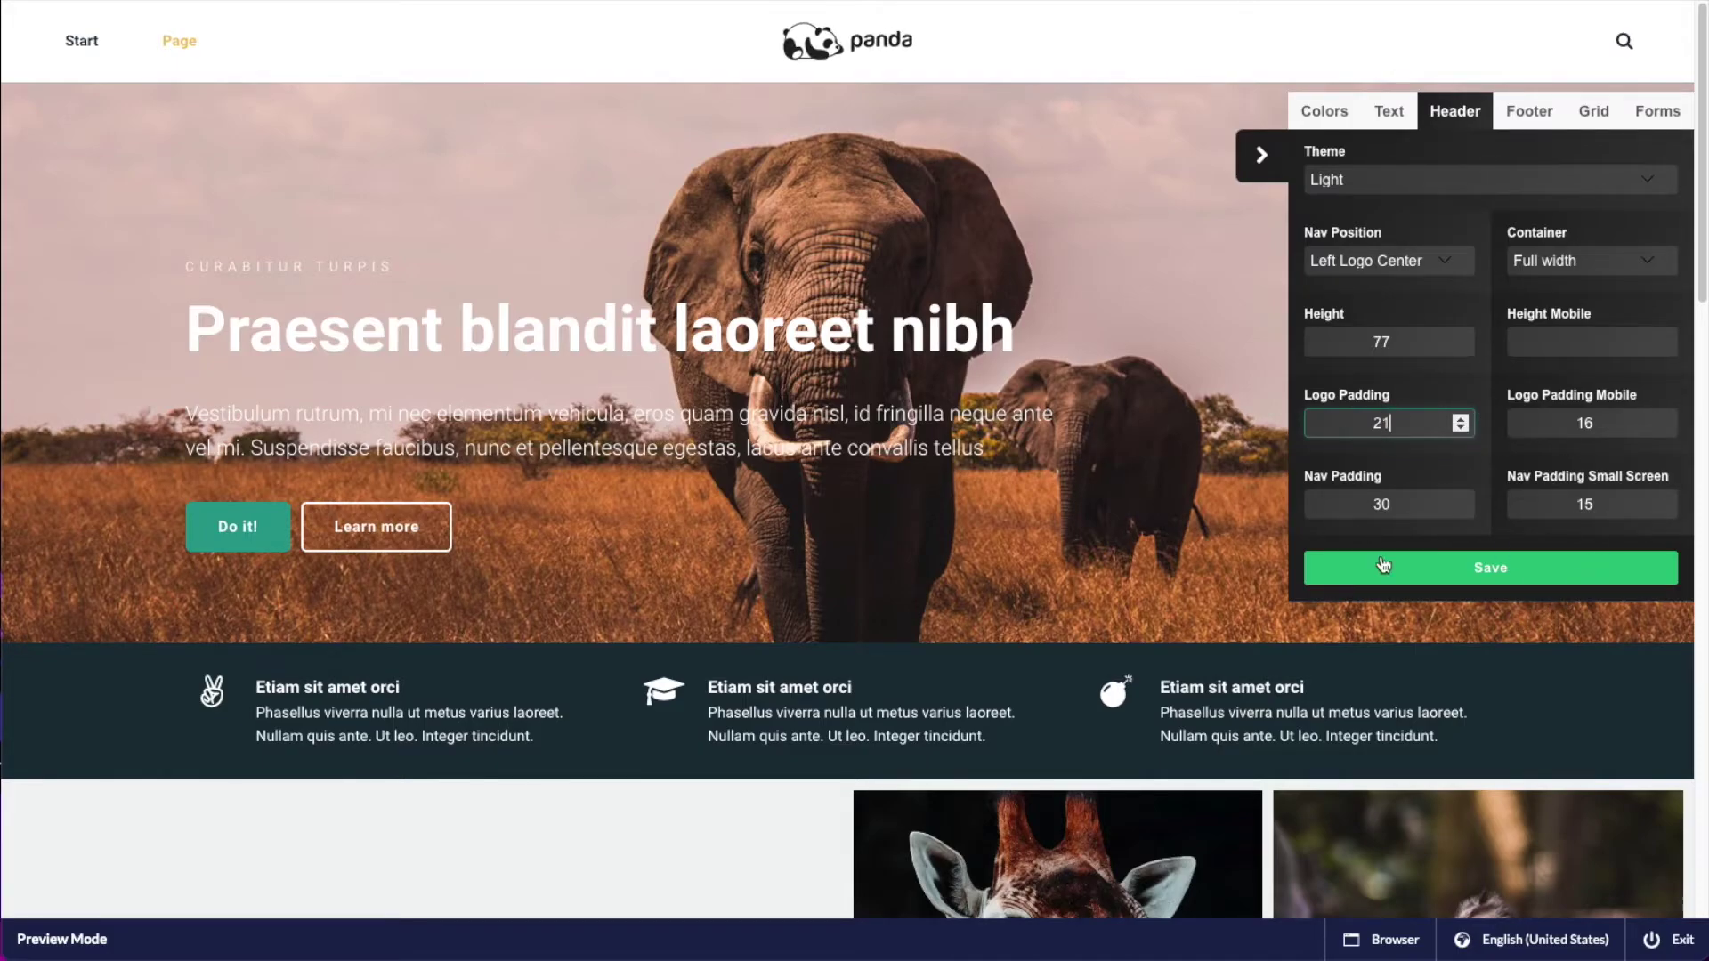
click(1462, 509)
click(1462, 509)
click(1462, 509)
click(1461, 509)
click(1462, 509)
click(1461, 509)
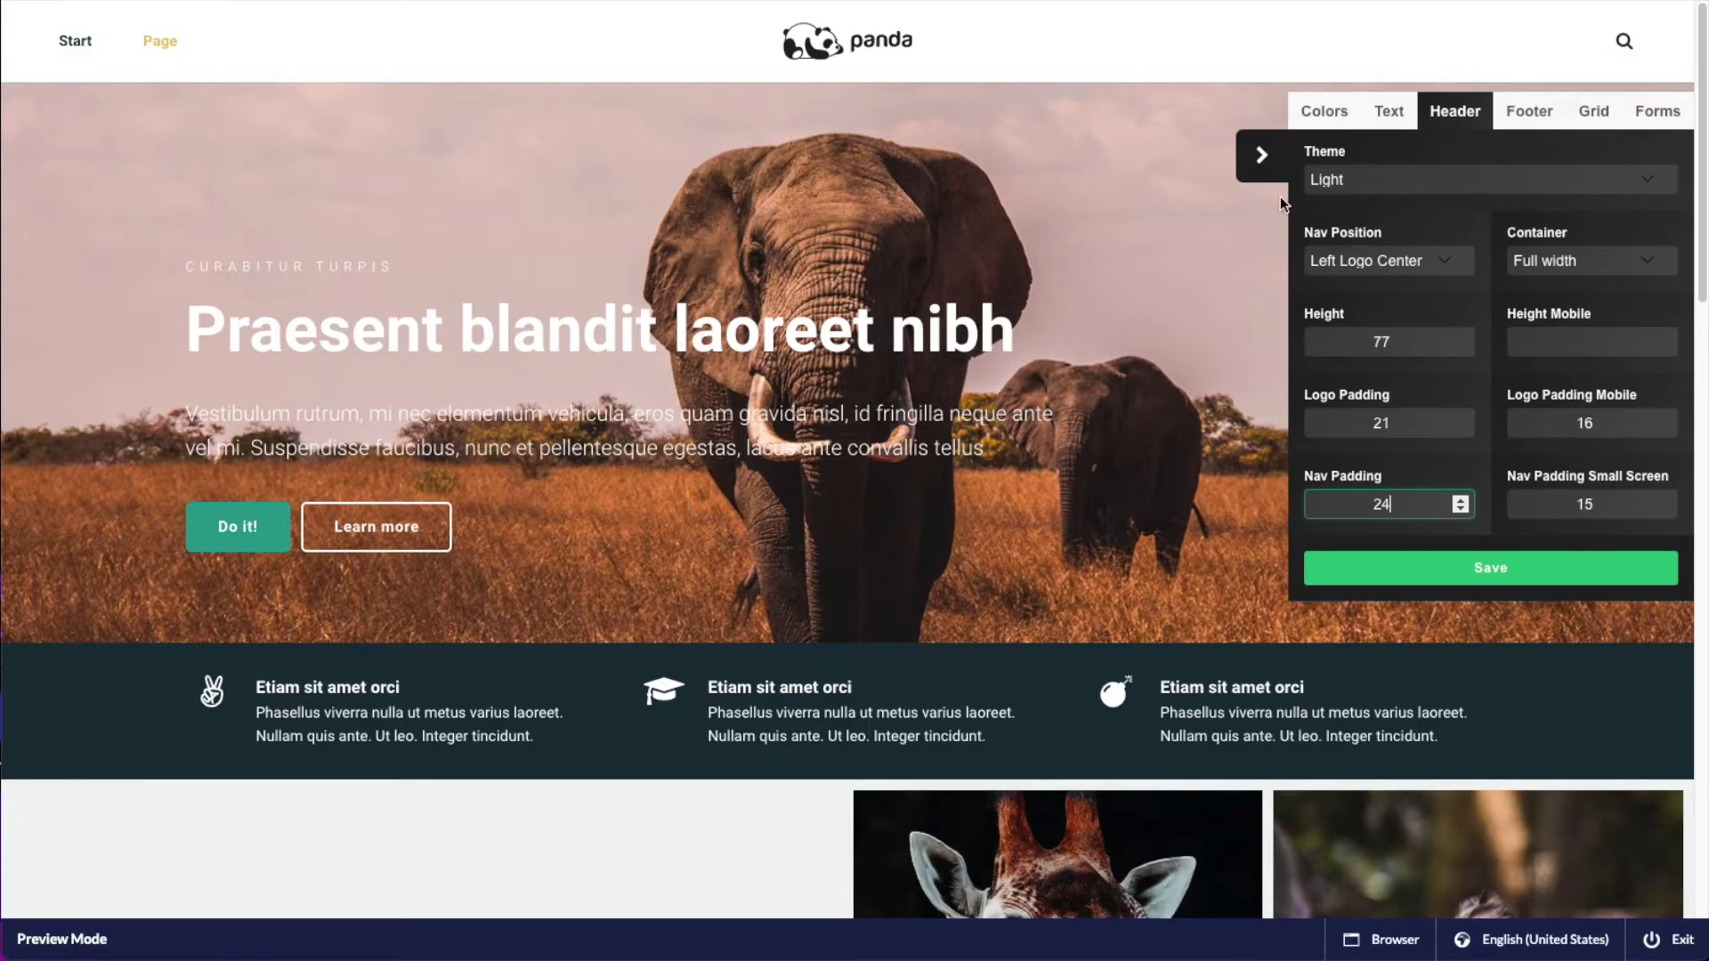
- Keep the Light header theme and center the navigation
click(1400, 183)
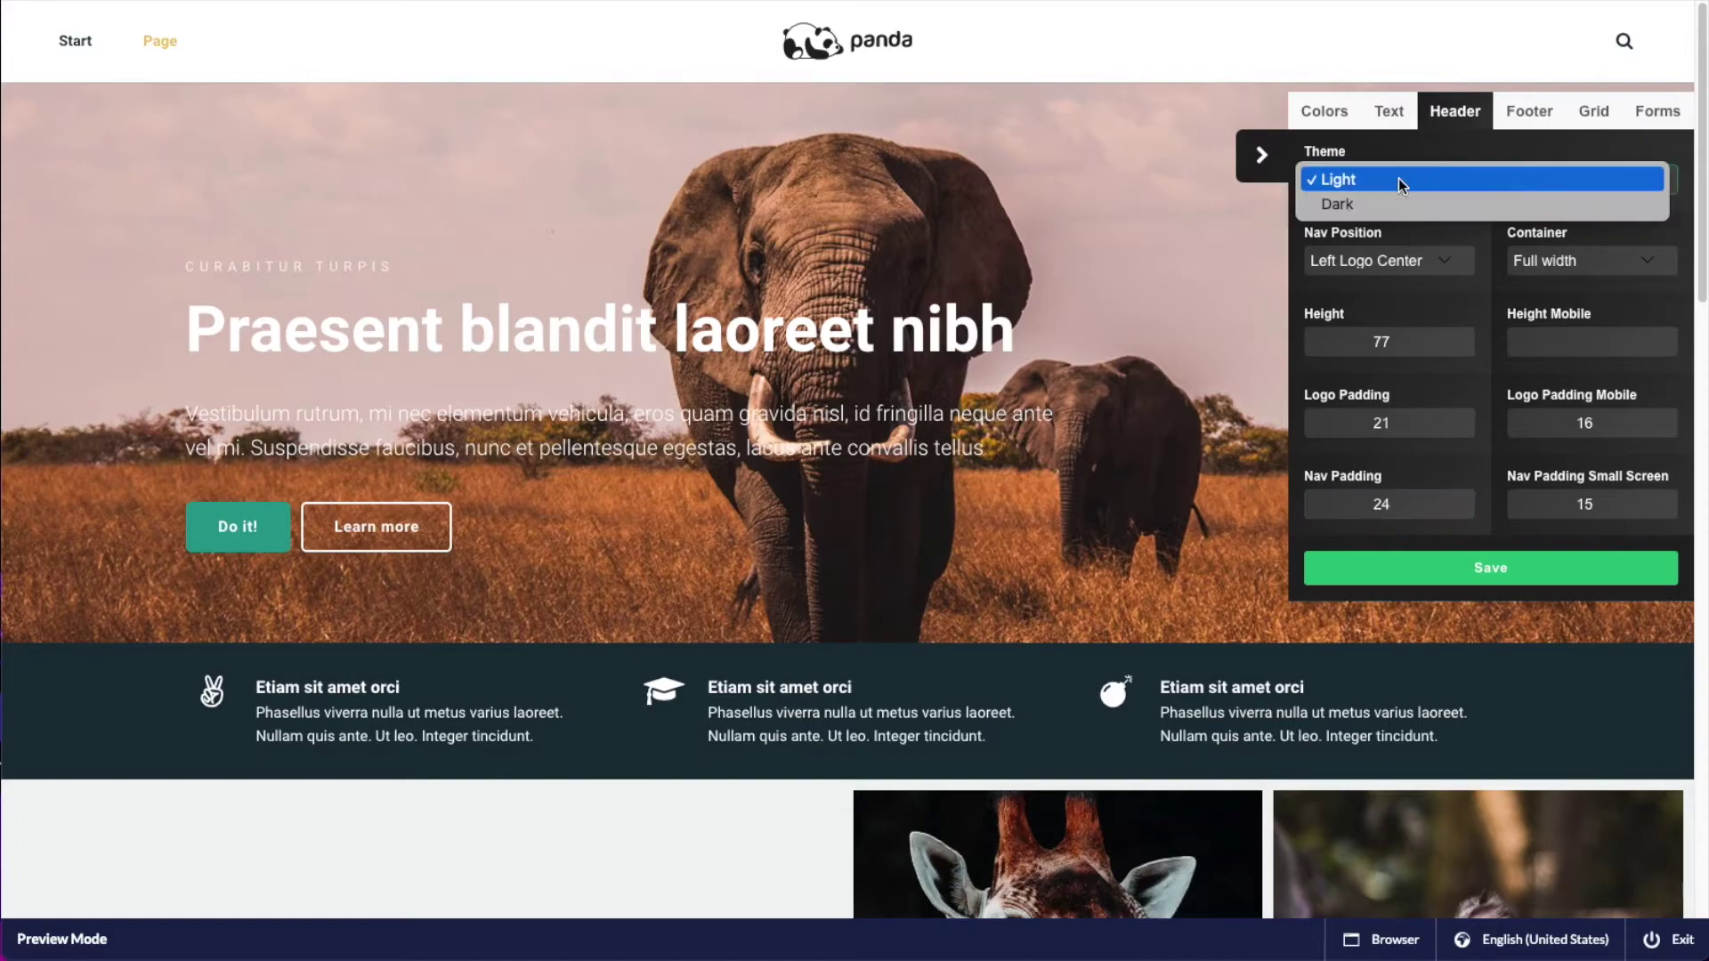
click(1398, 179)
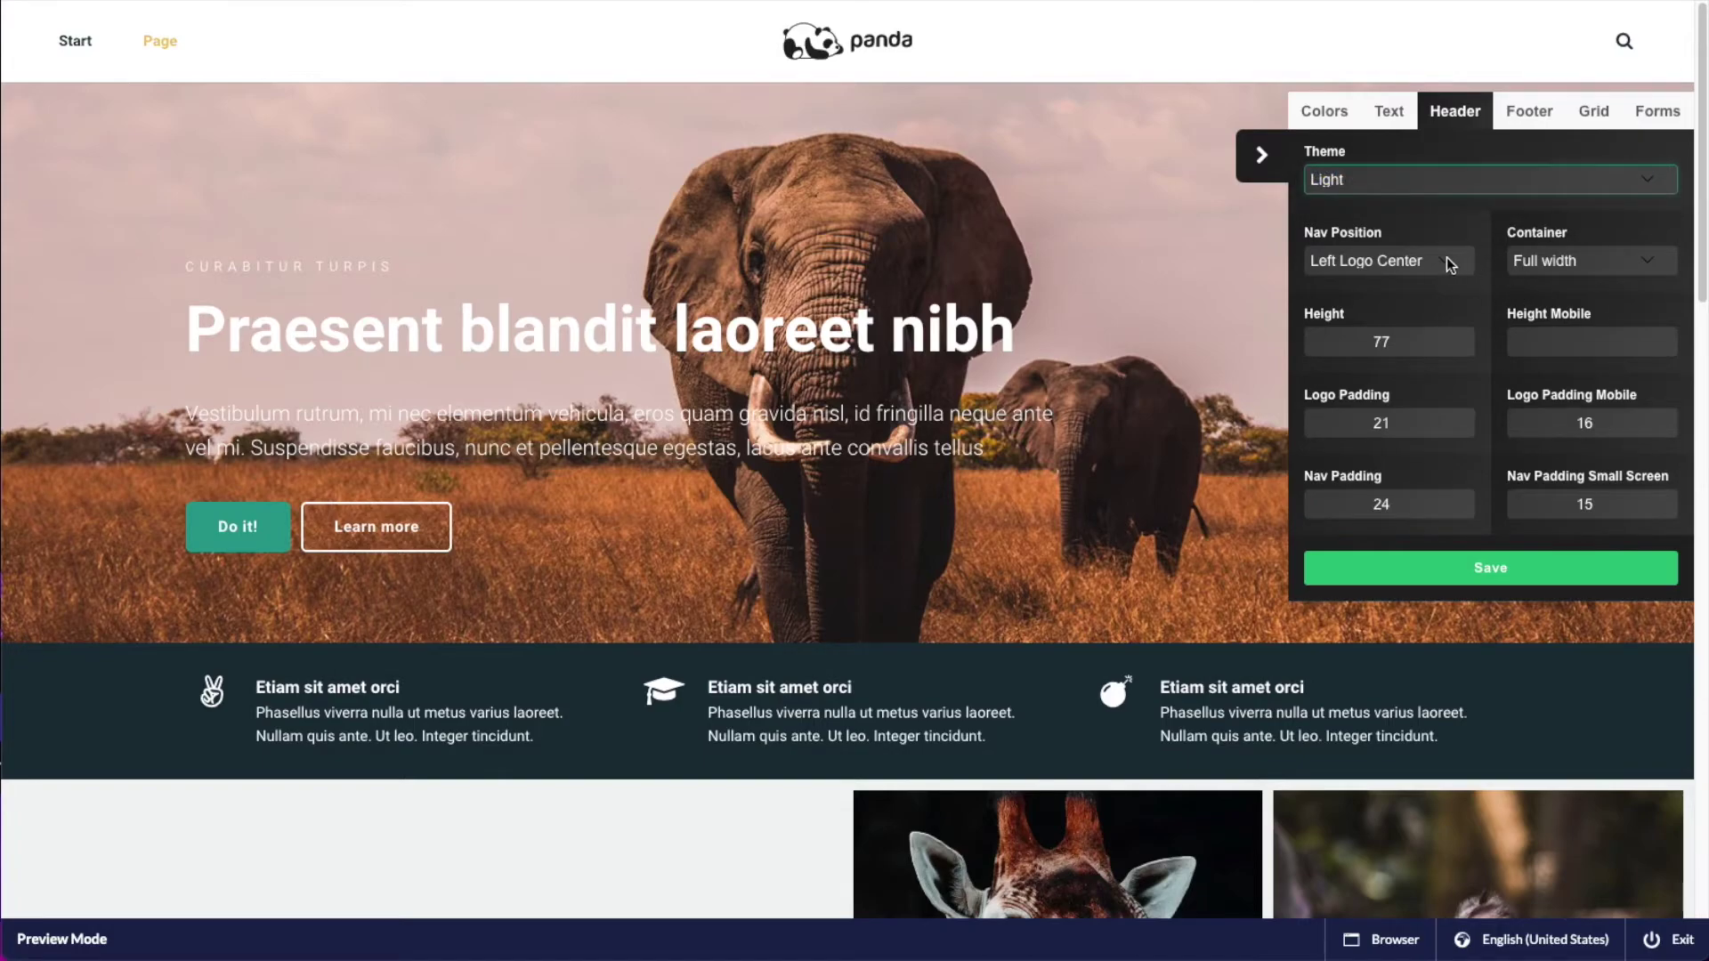
click(1447, 262)
click(1403, 214)
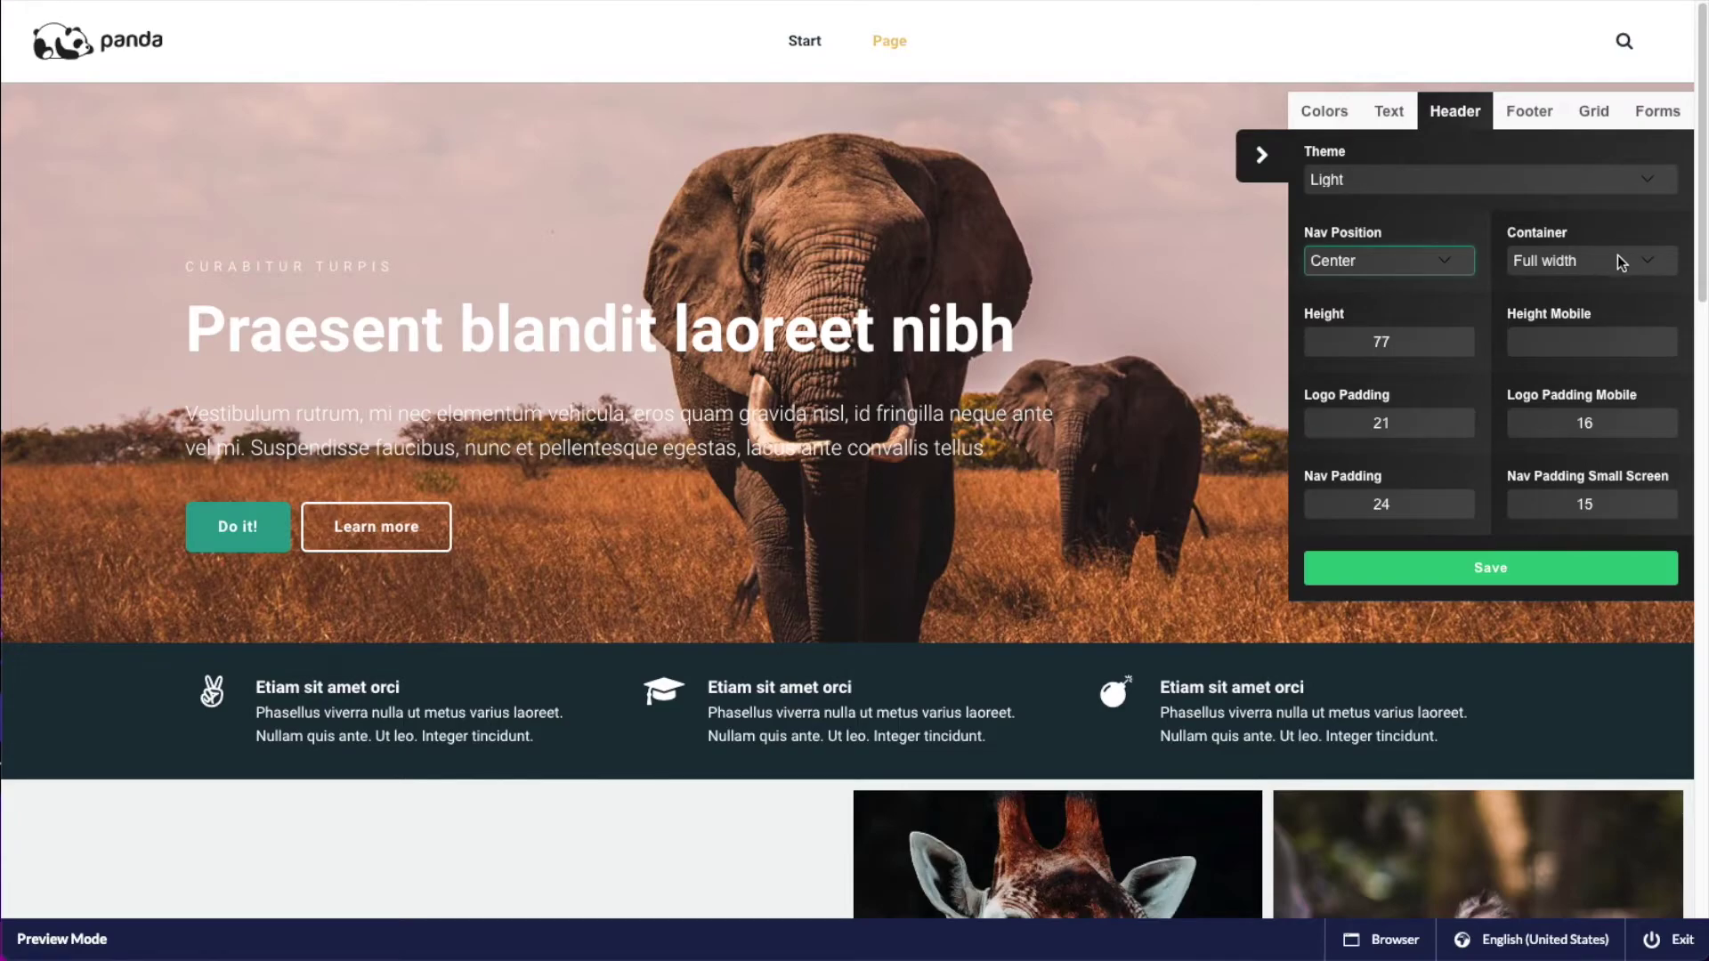
- Lower the header height to 72 and logo padding to 19, then save
click(1459, 348)
click(1460, 348)
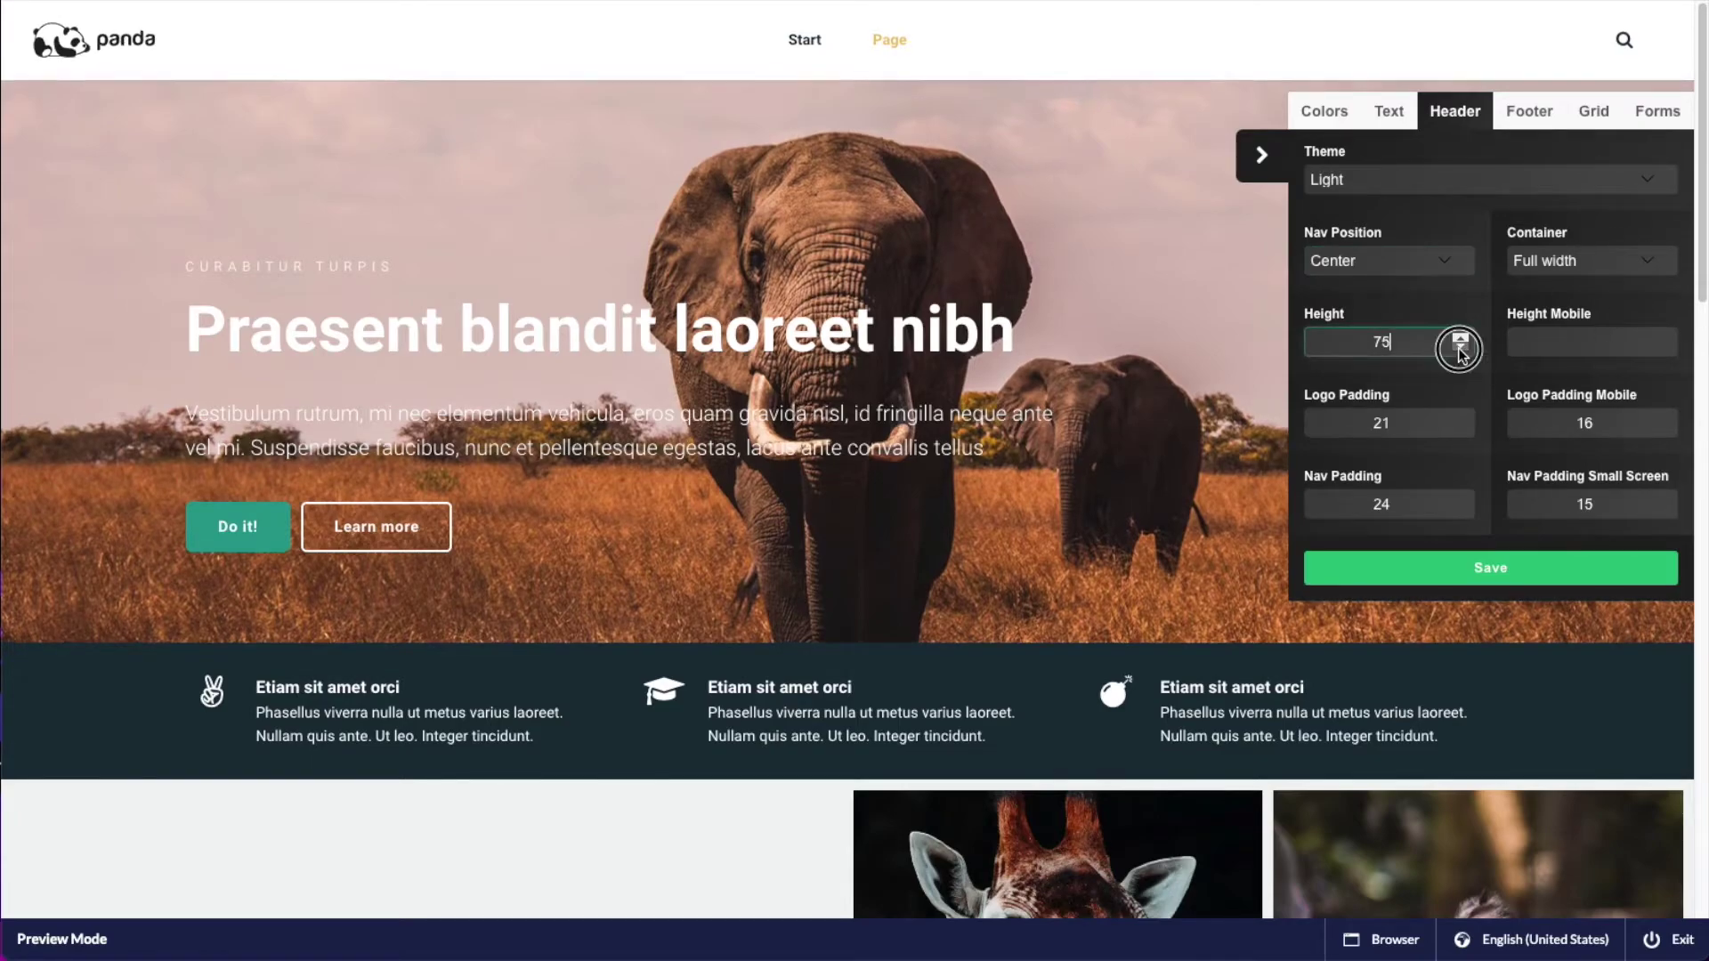
click(1460, 348)
click(1459, 348)
click(1460, 348)
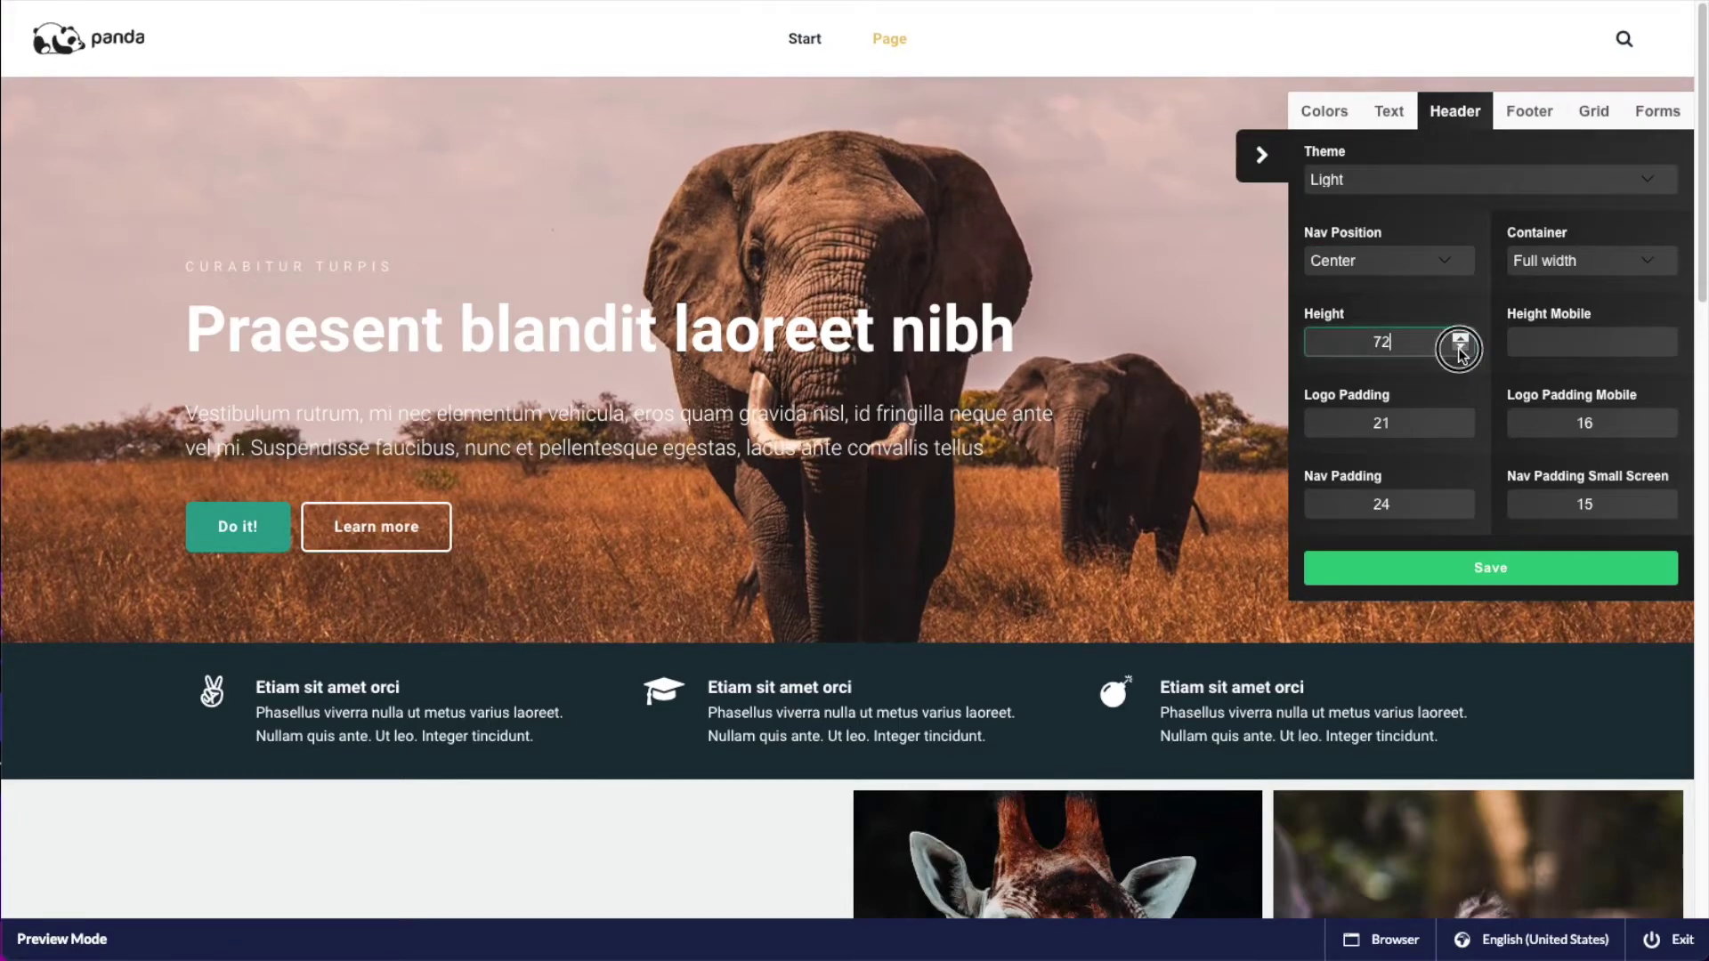
click(1460, 428)
click(1461, 428)
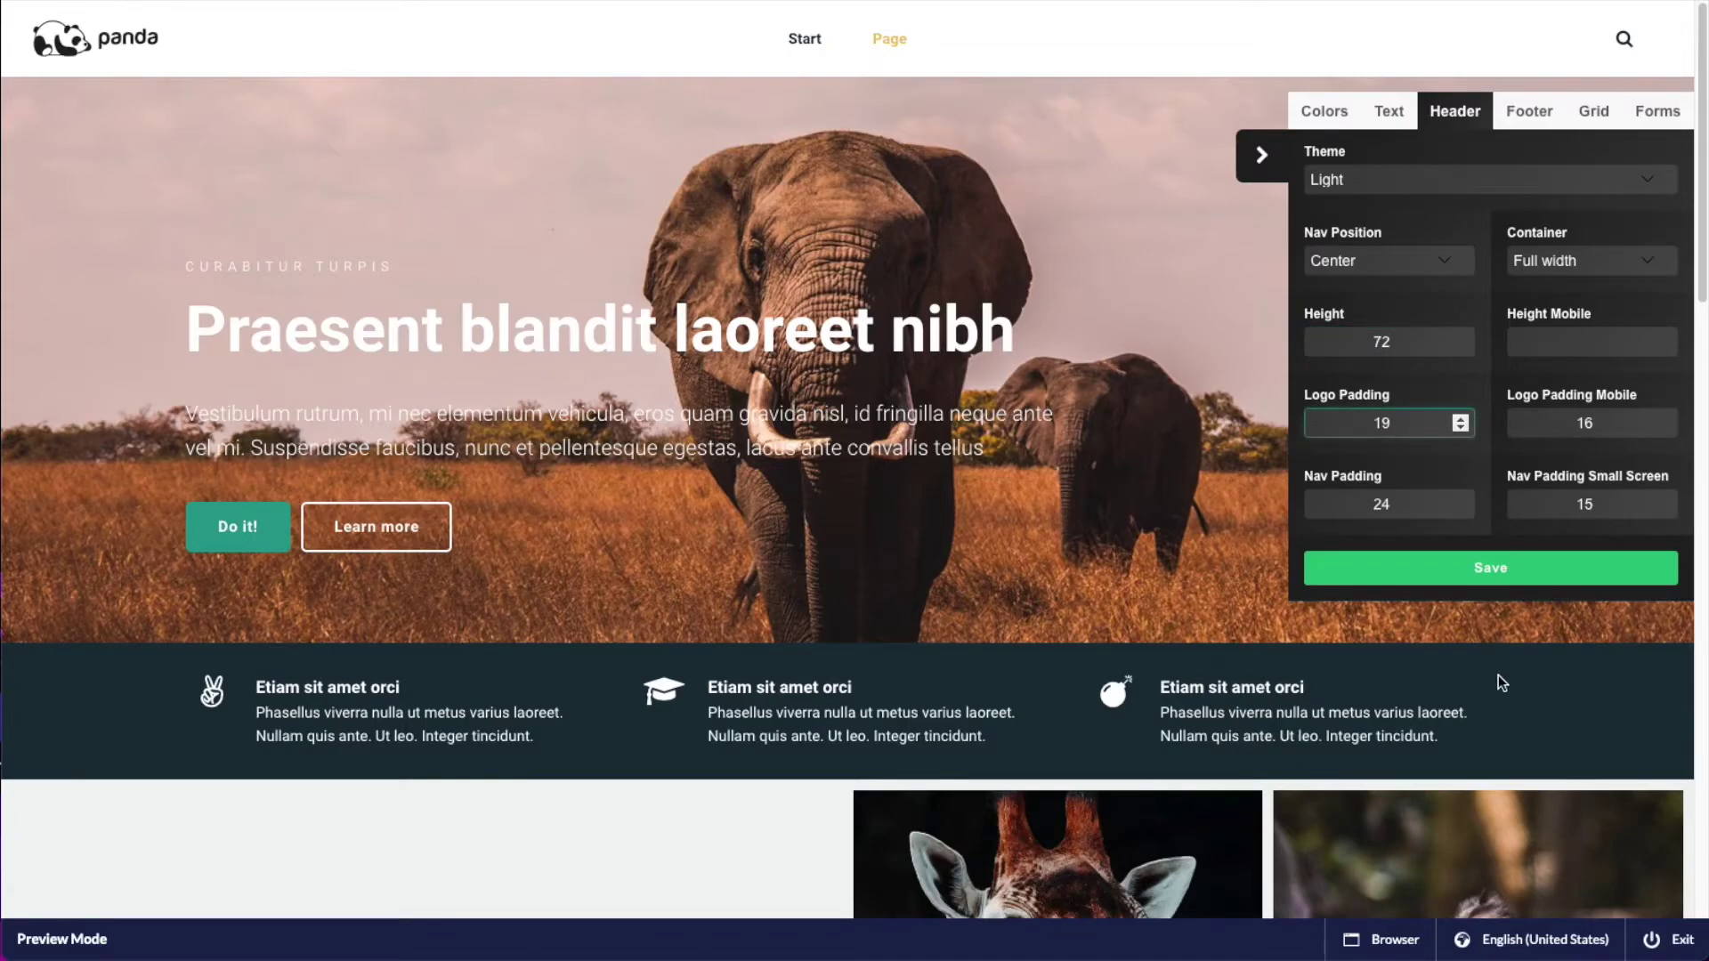
click(1481, 574)
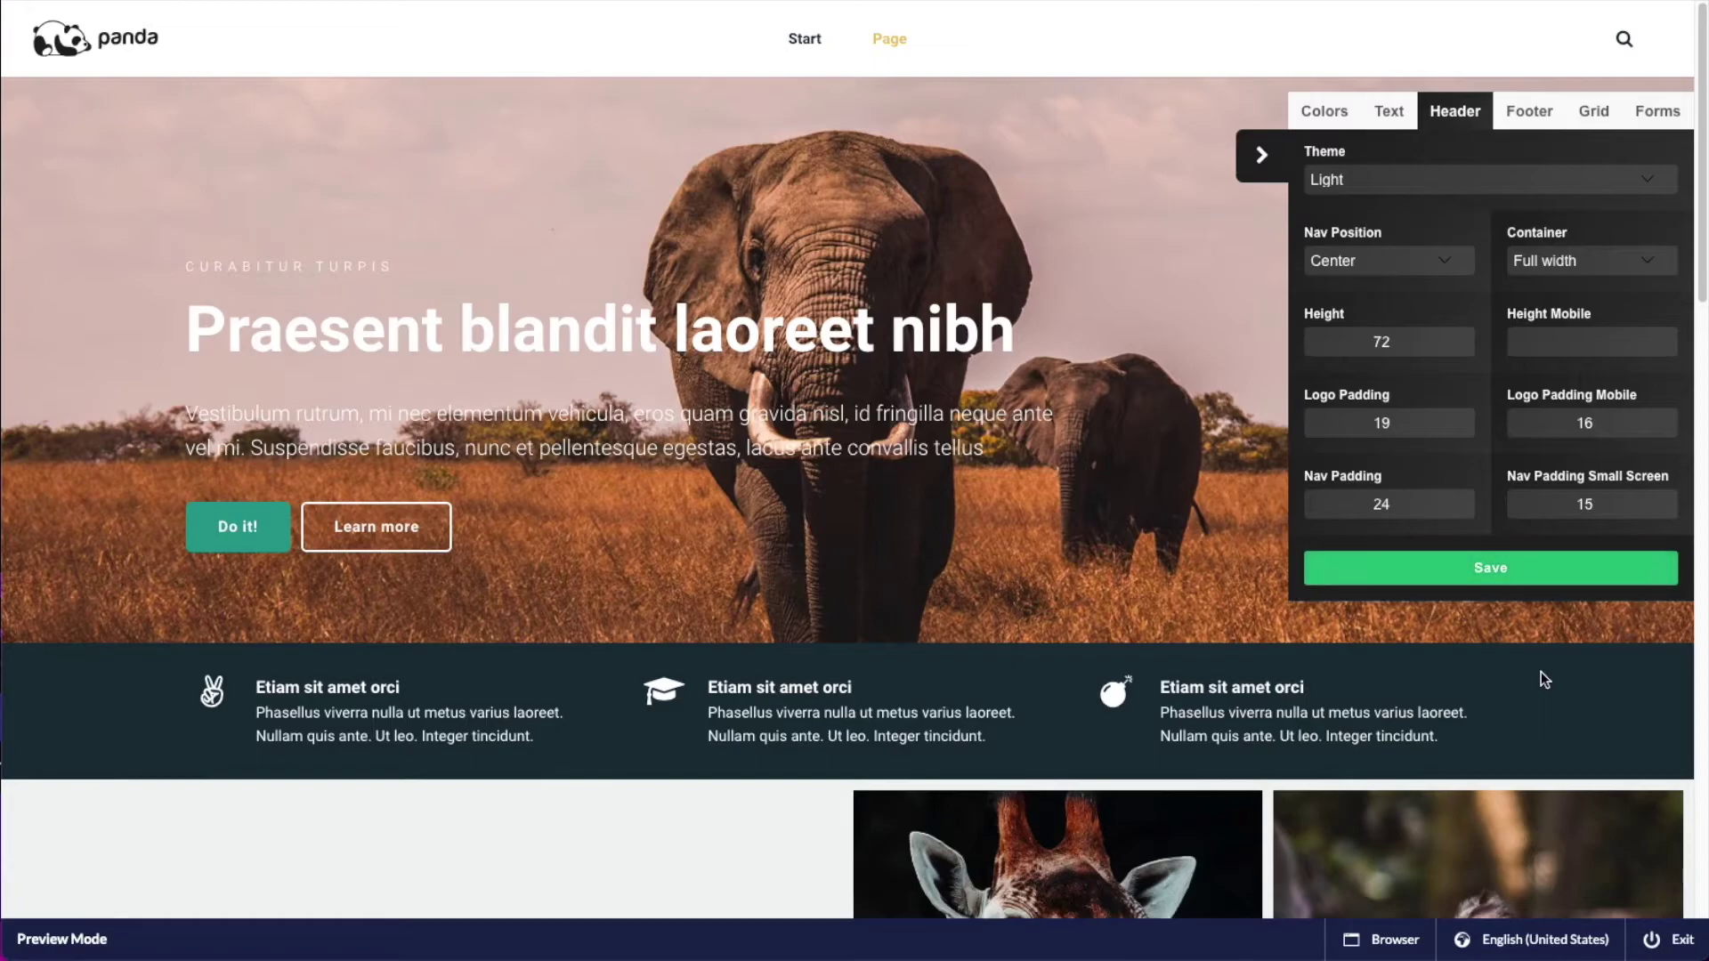
click(1325, 110)
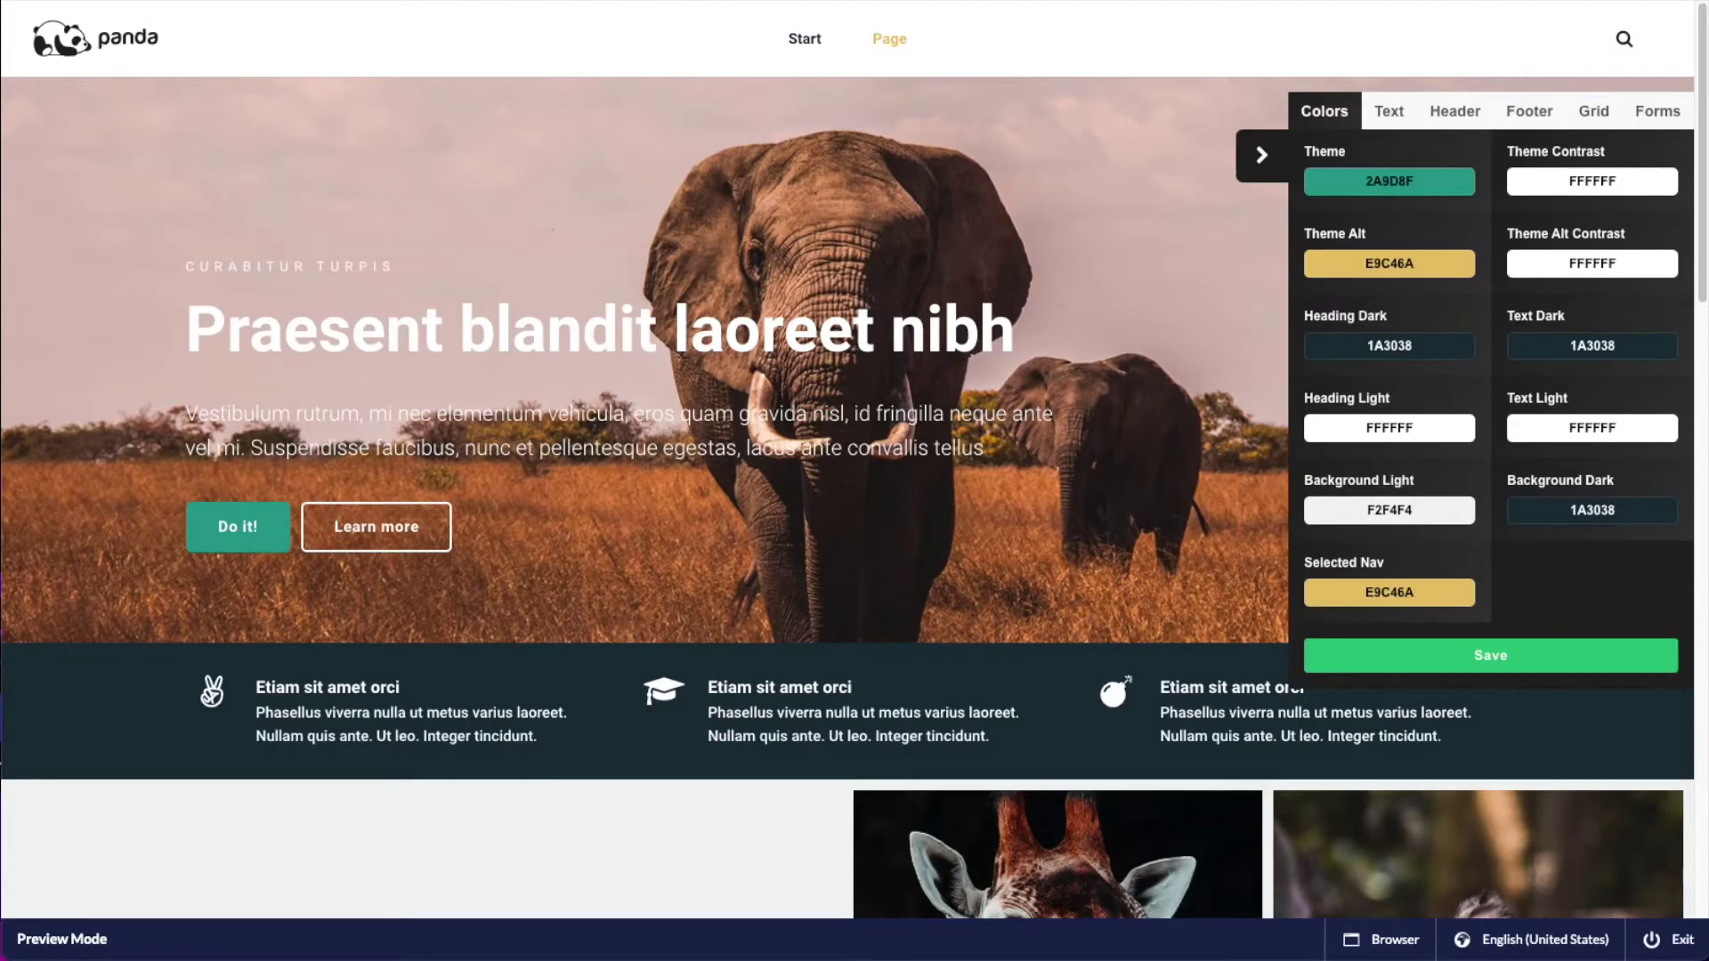
- Set the heading font to Merriweather and body font to Open Sans, save, and reload the preview
click(1385, 114)
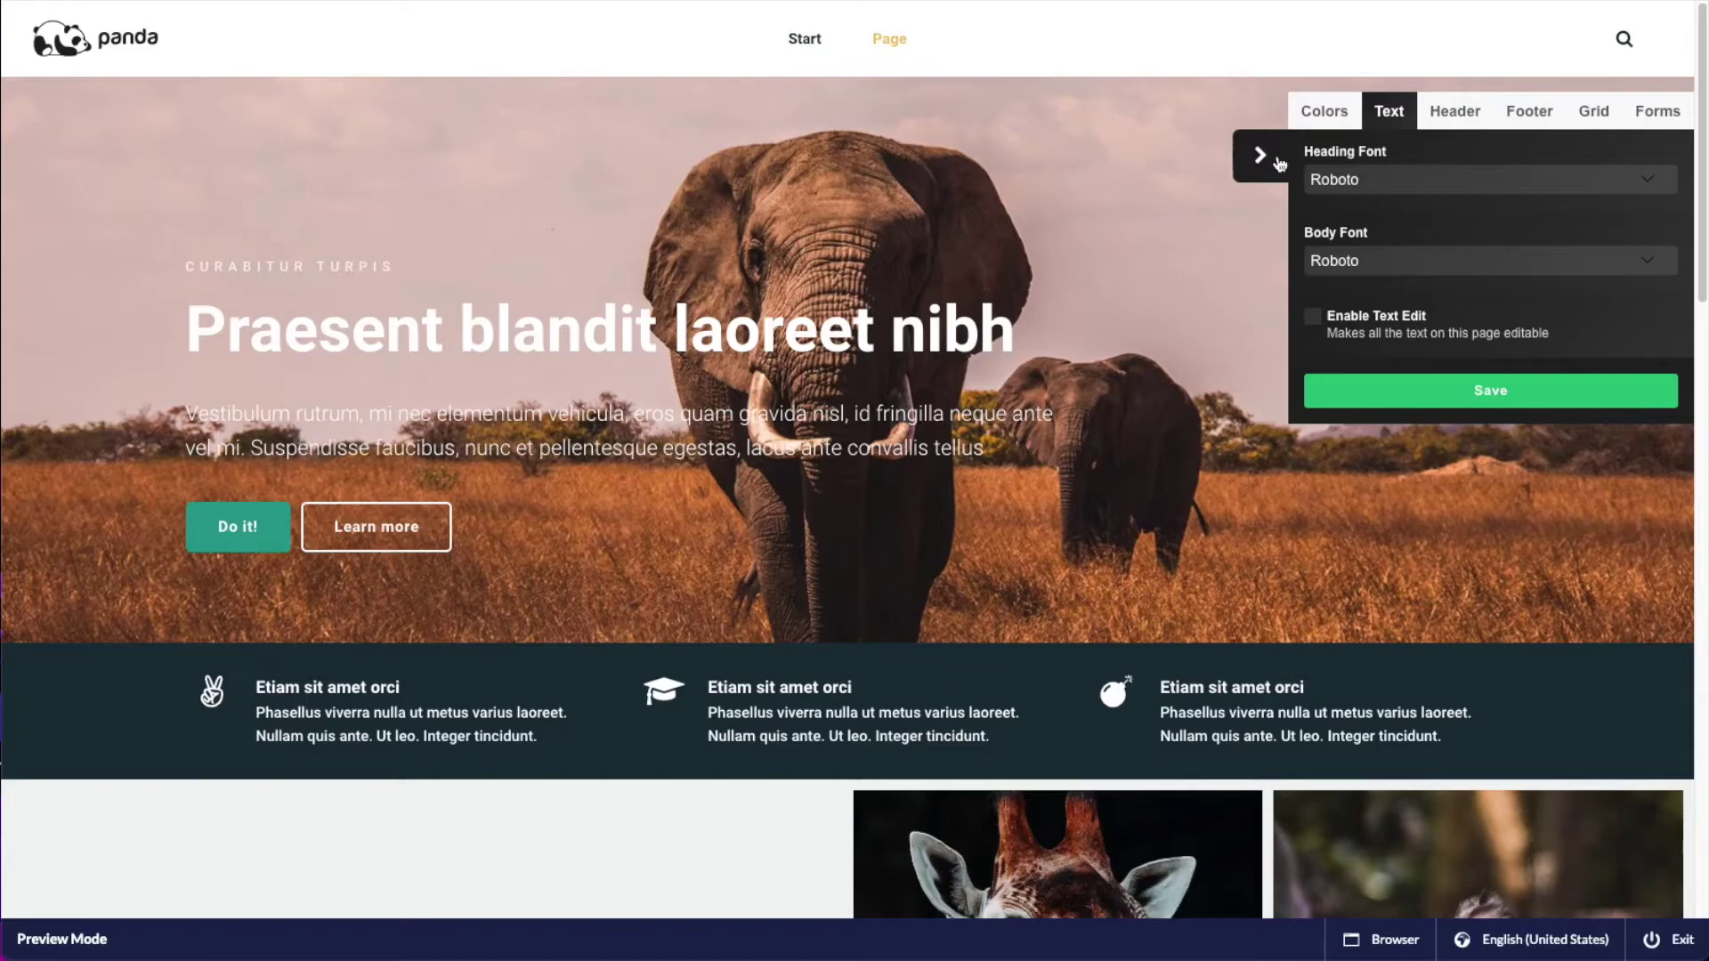
click(1403, 184)
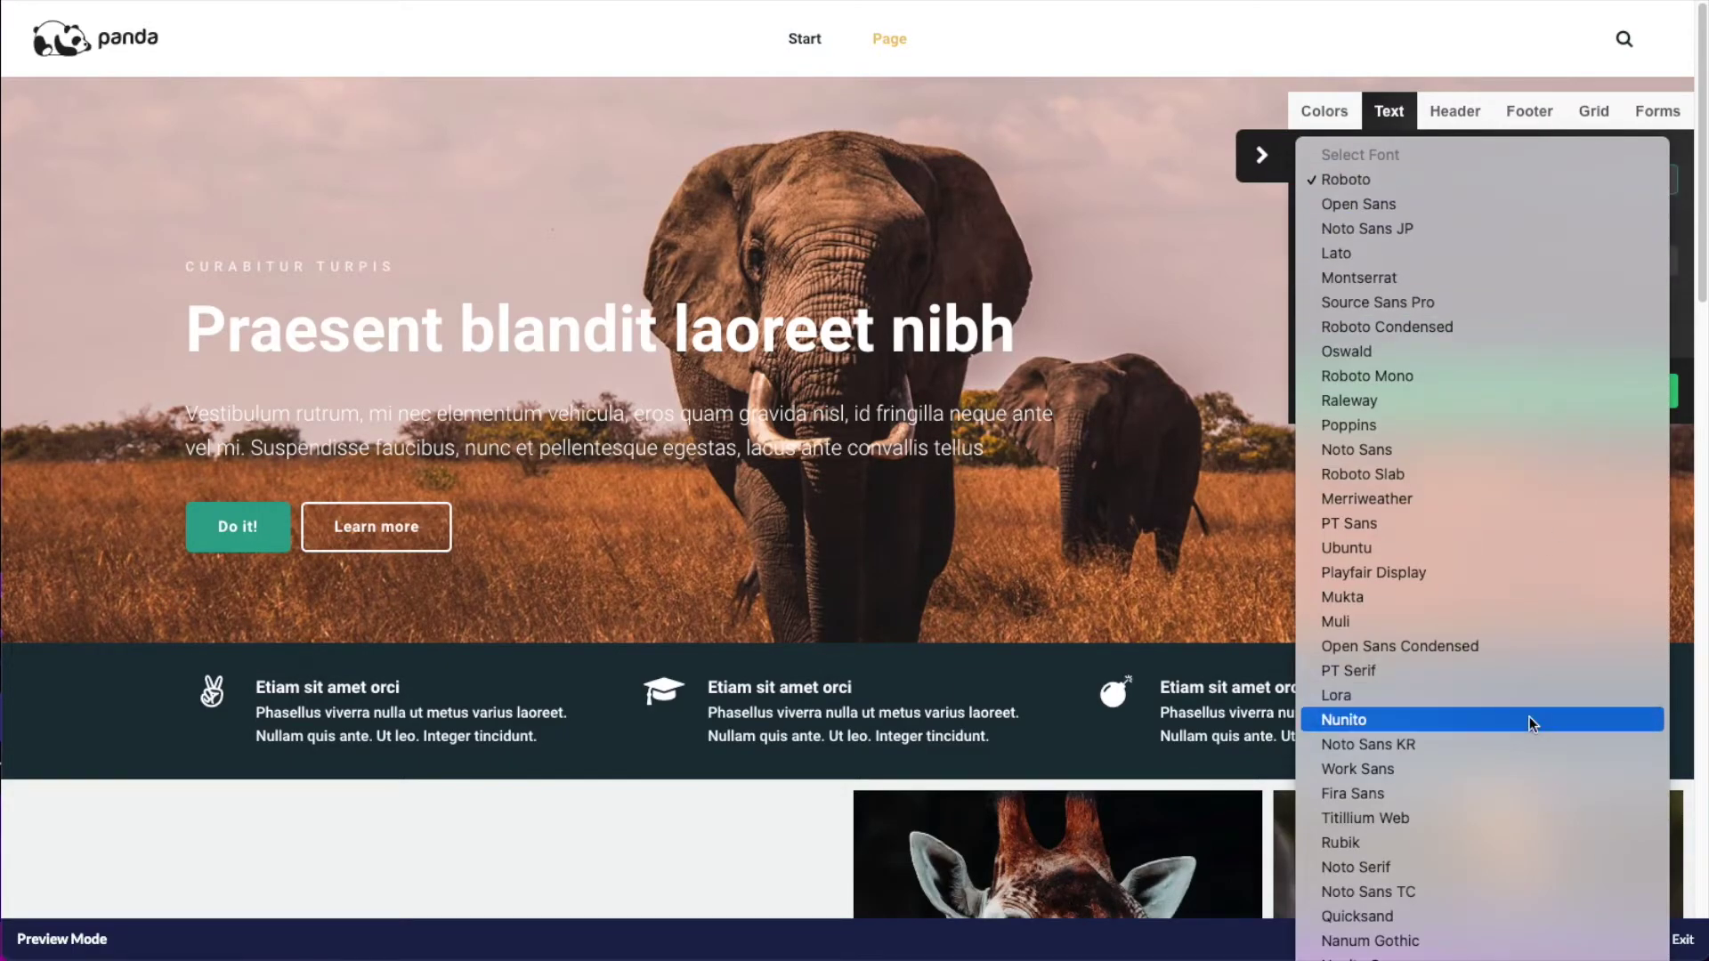
click(1396, 495)
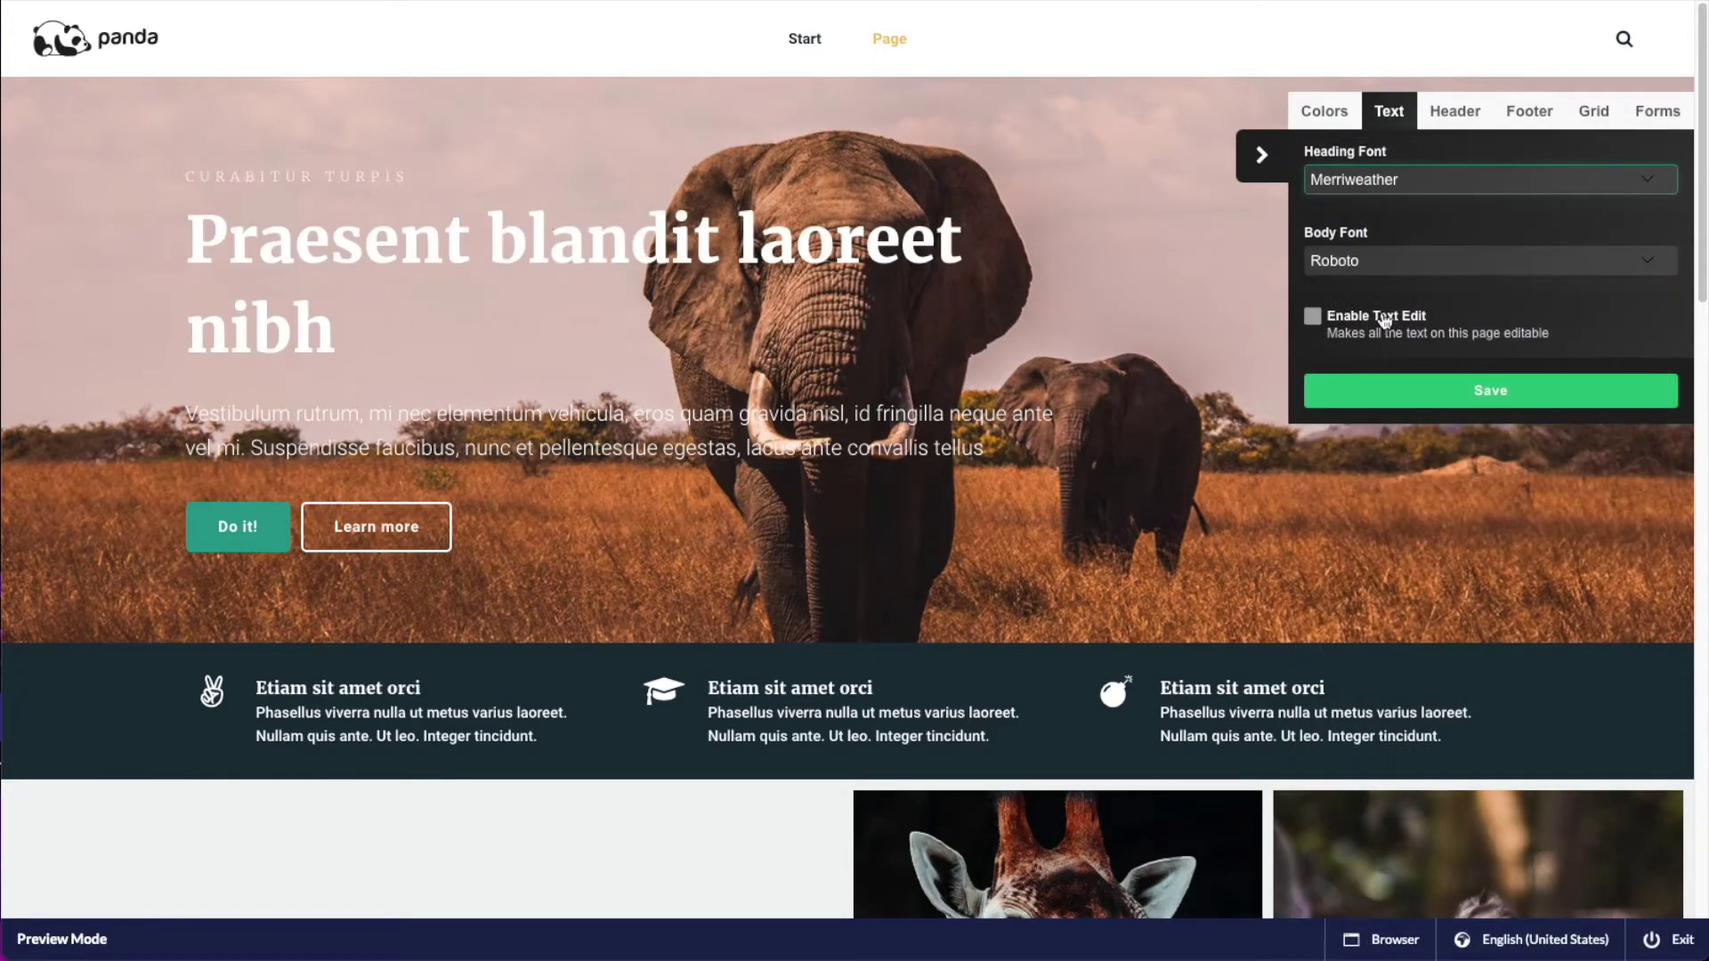
click(1392, 260)
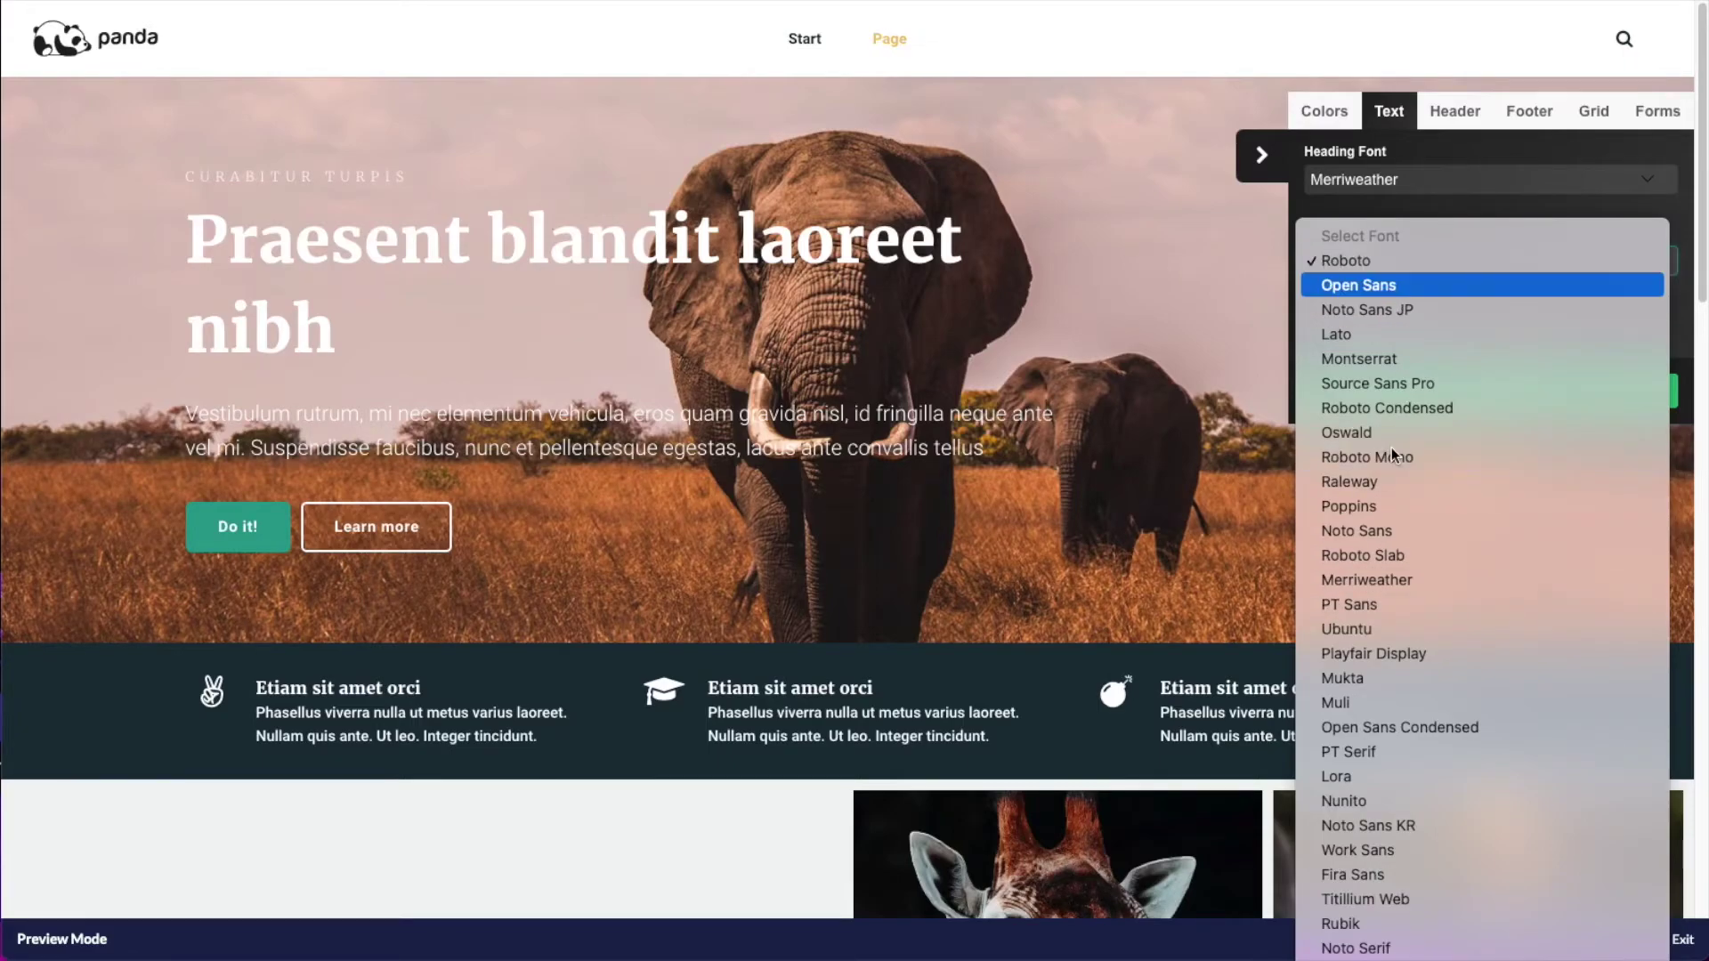
click(1385, 287)
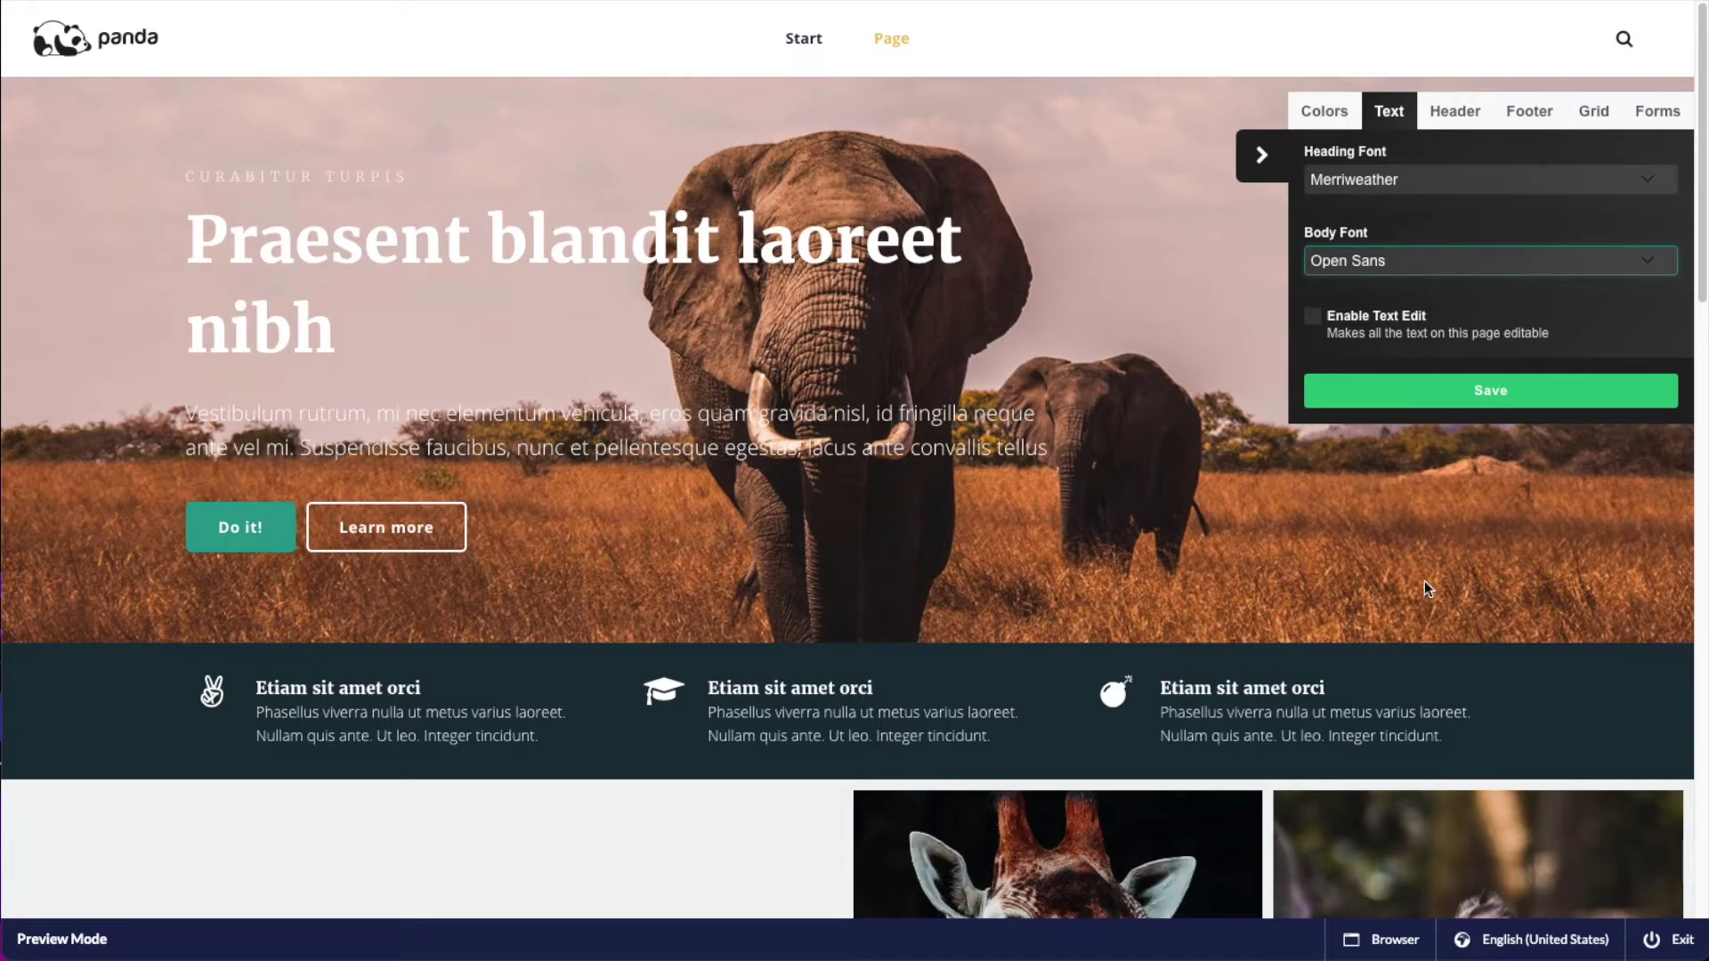
click(1523, 399)
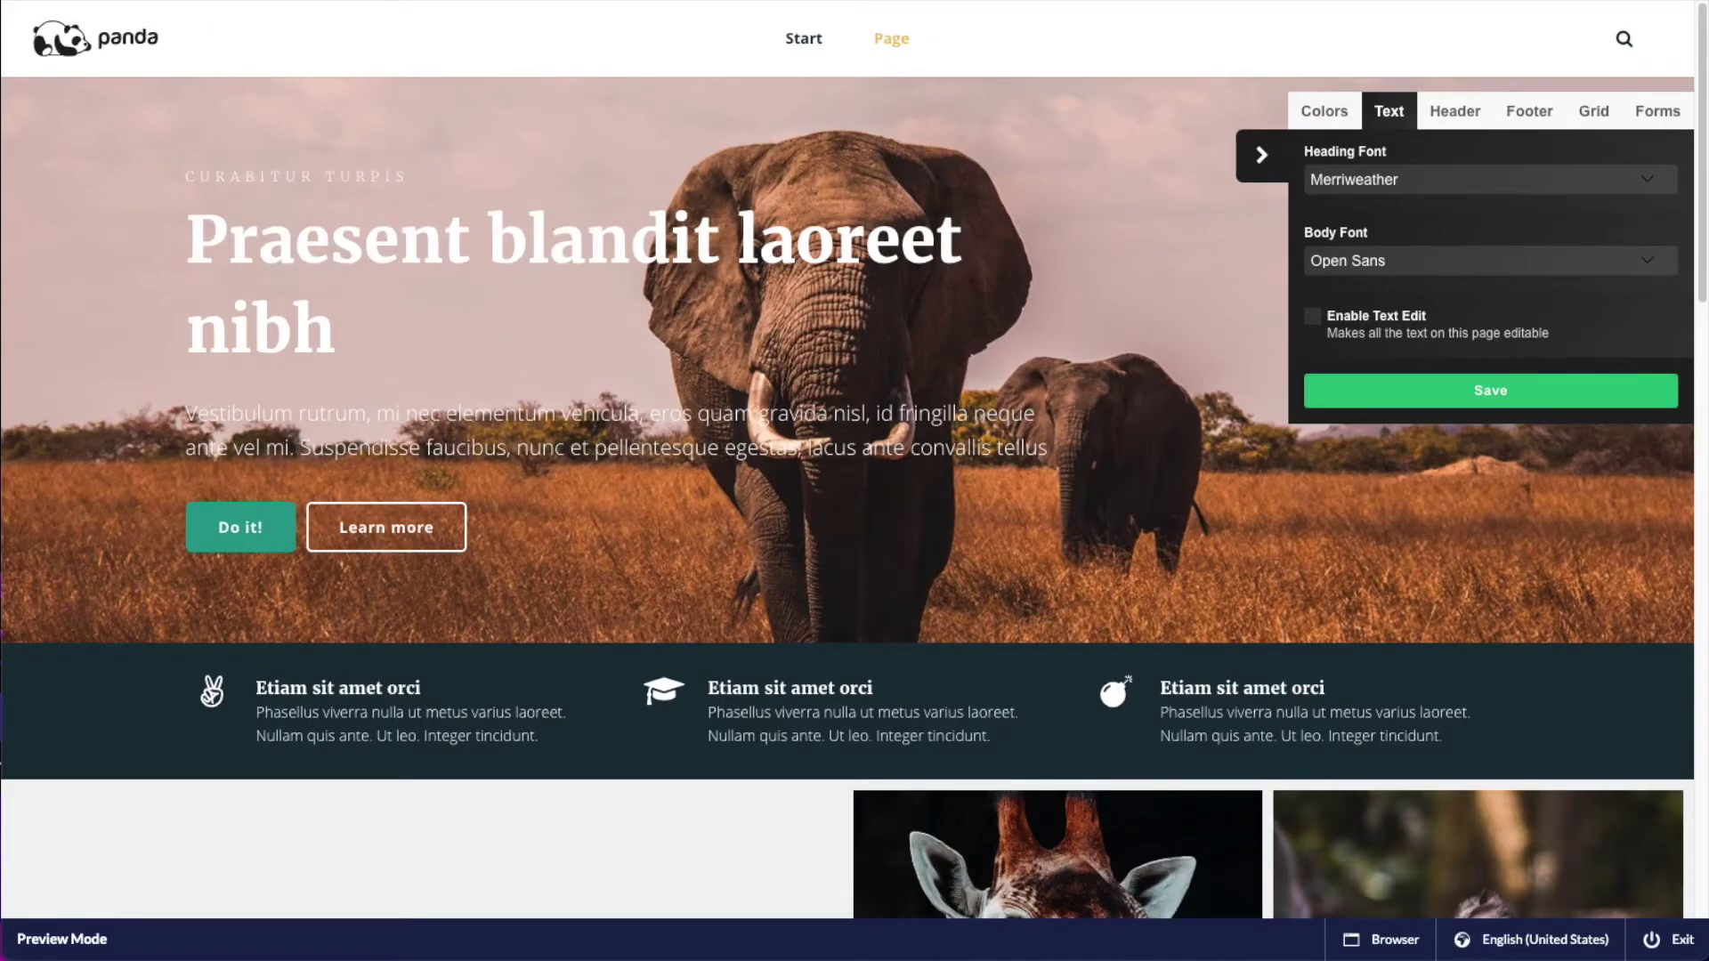
key(F5)
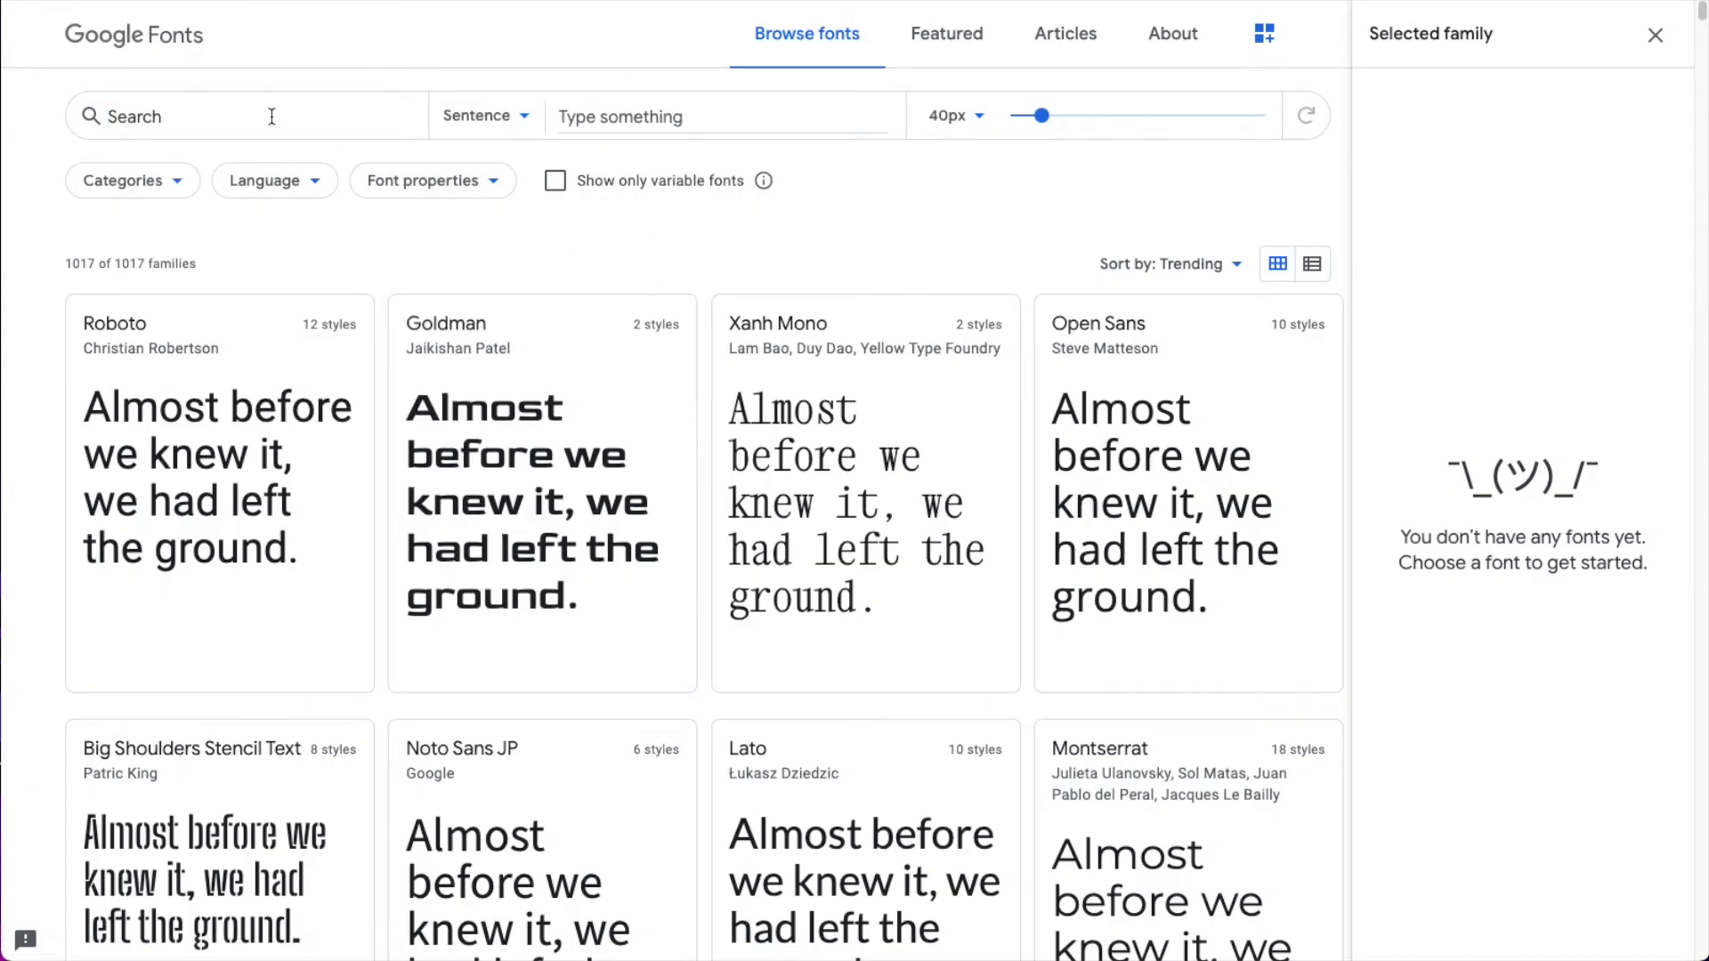
- Search Google Fonts for 'asa' and add the Asap Bold 700 style
text(asa)
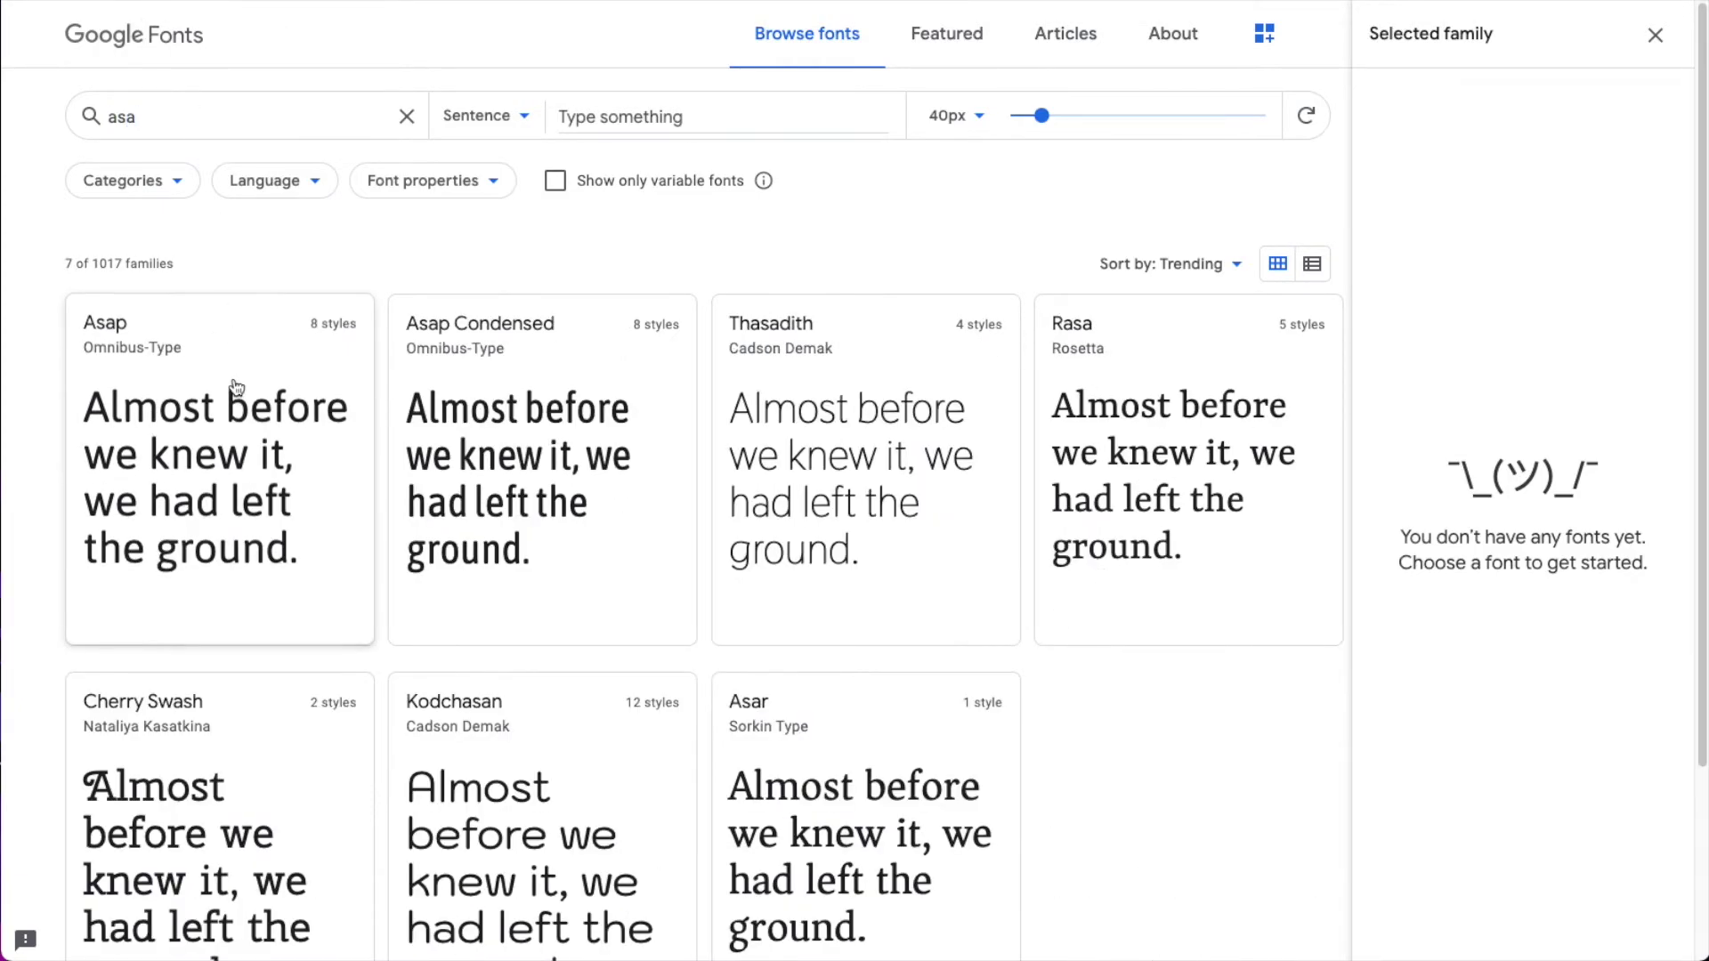
click(216, 448)
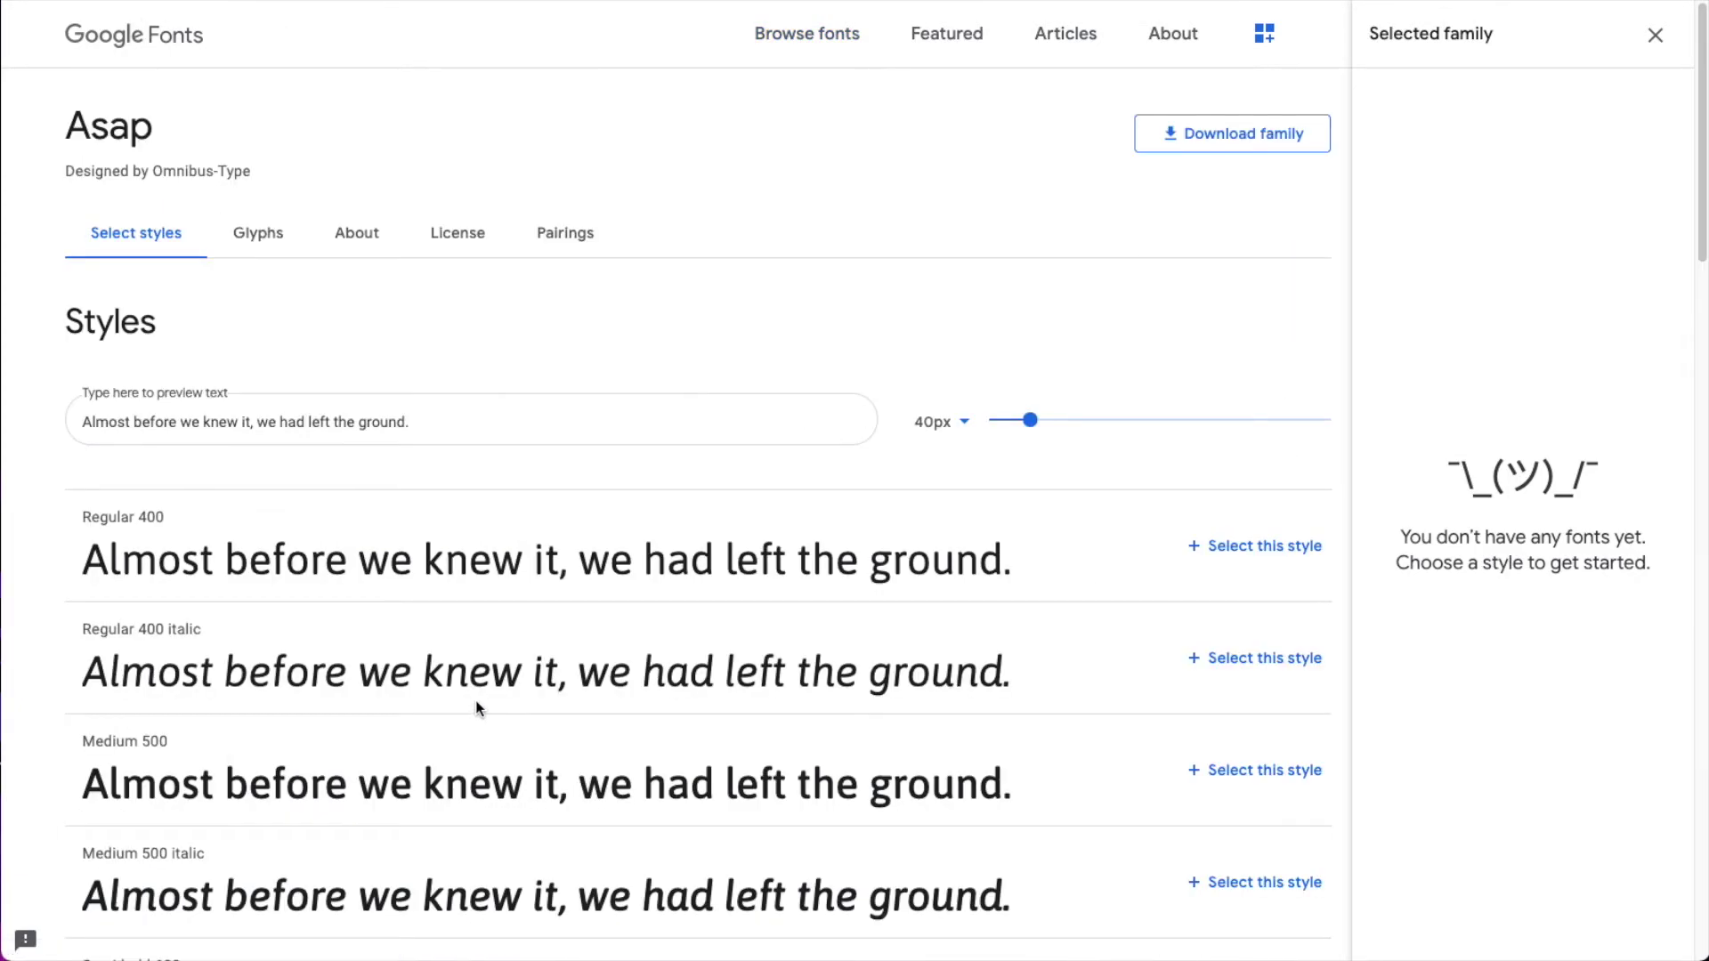
scroll(478, 708, down, 3)
scroll(478, 707, up, 3)
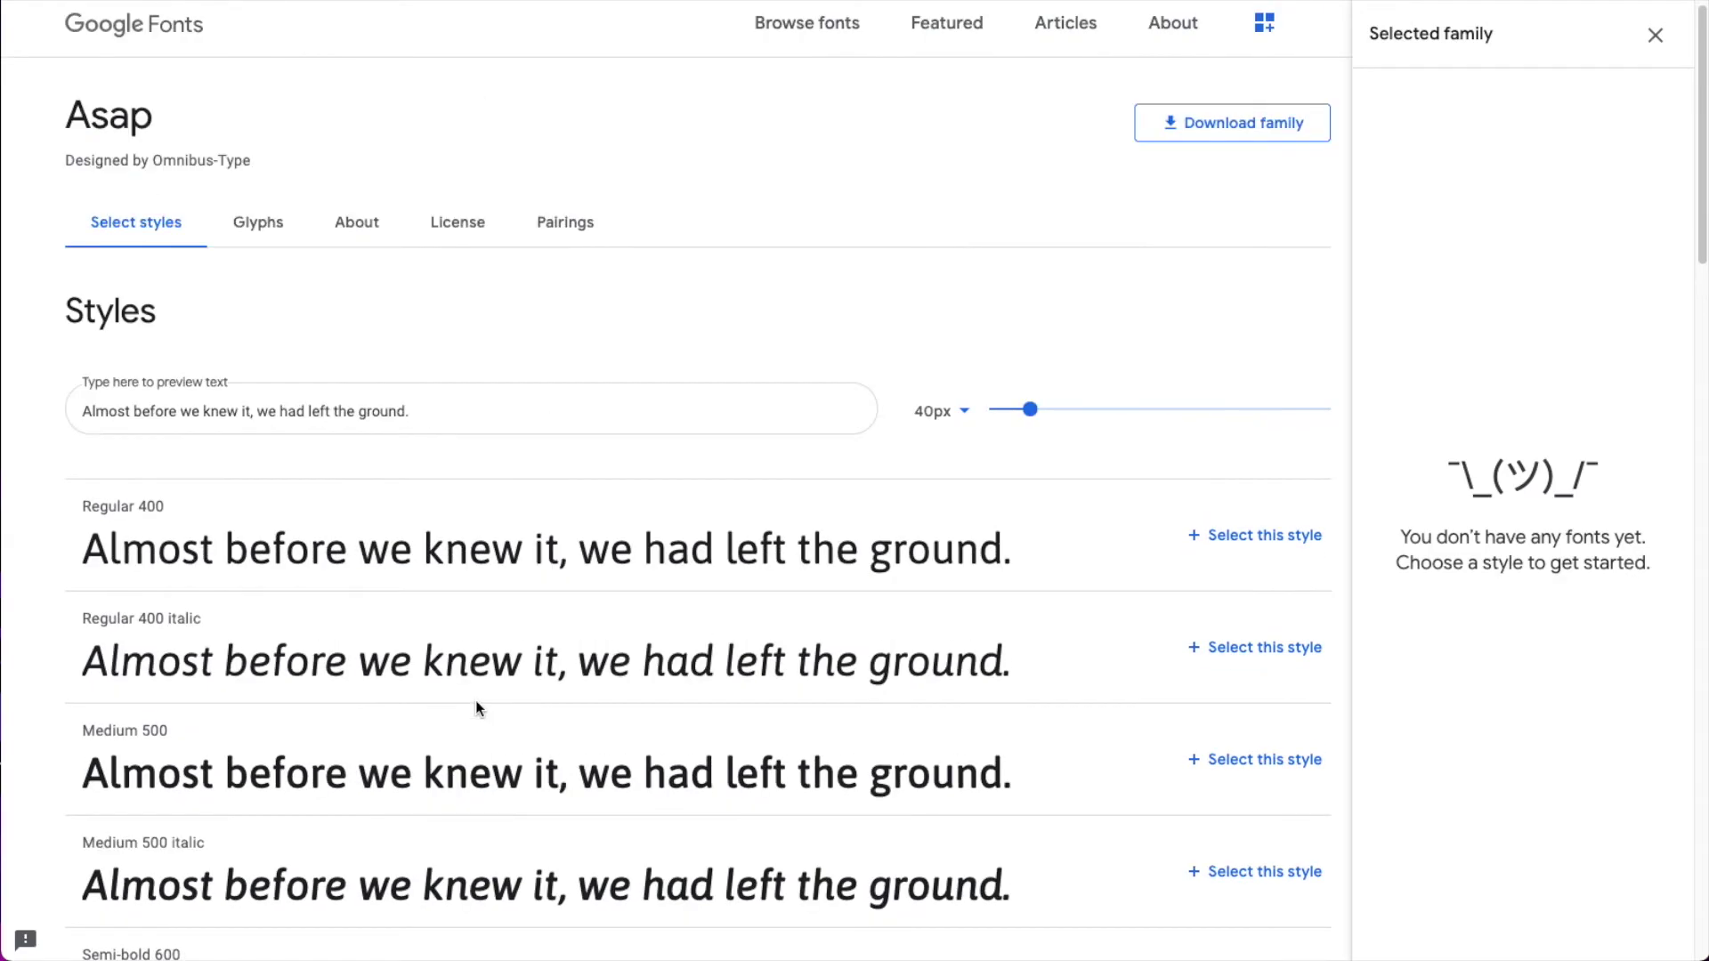
scroll(475, 702, down, 4)
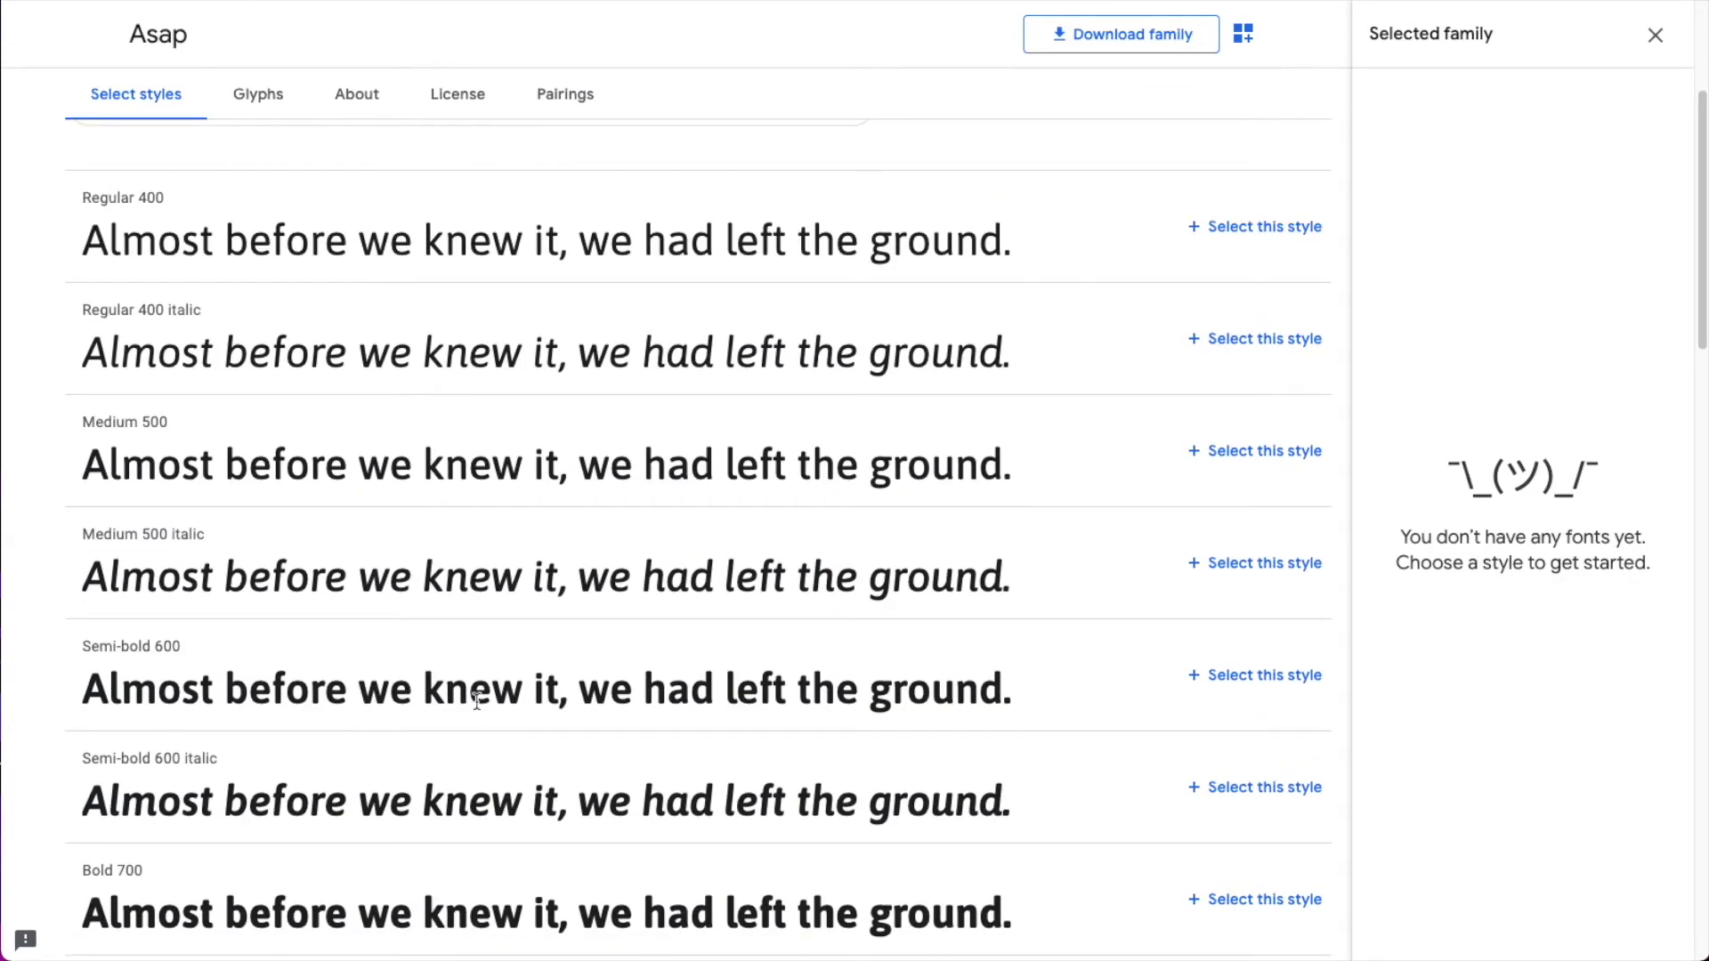
scroll(477, 701, down, 2)
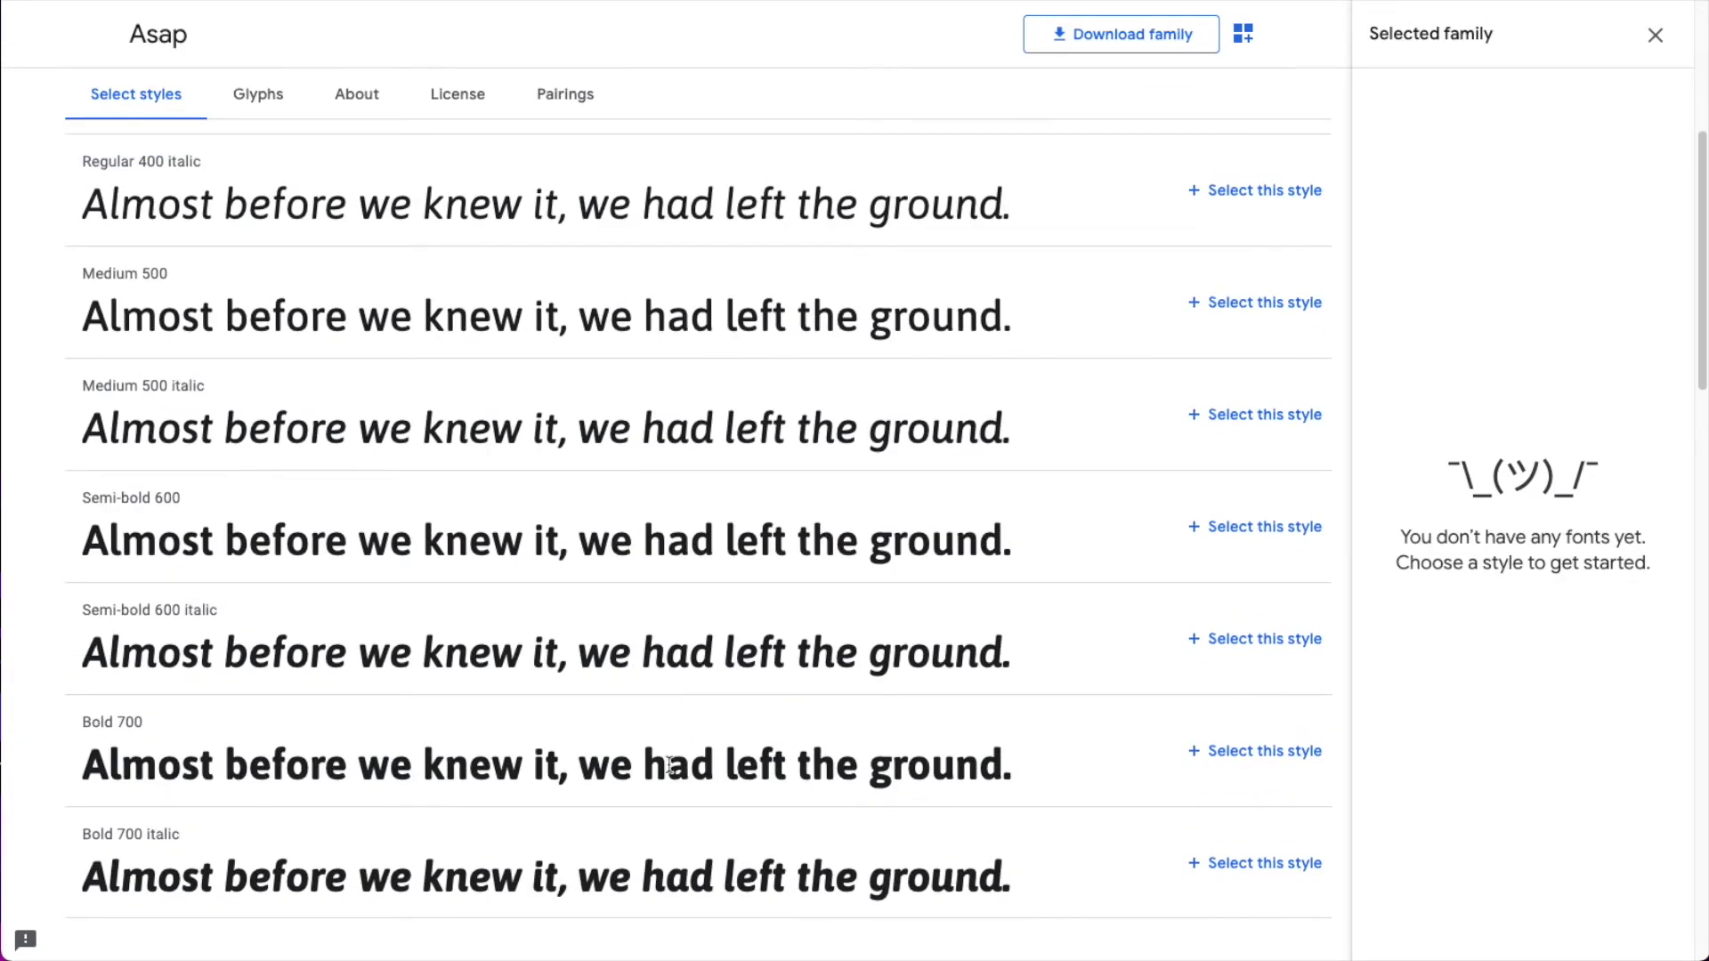
click(1224, 752)
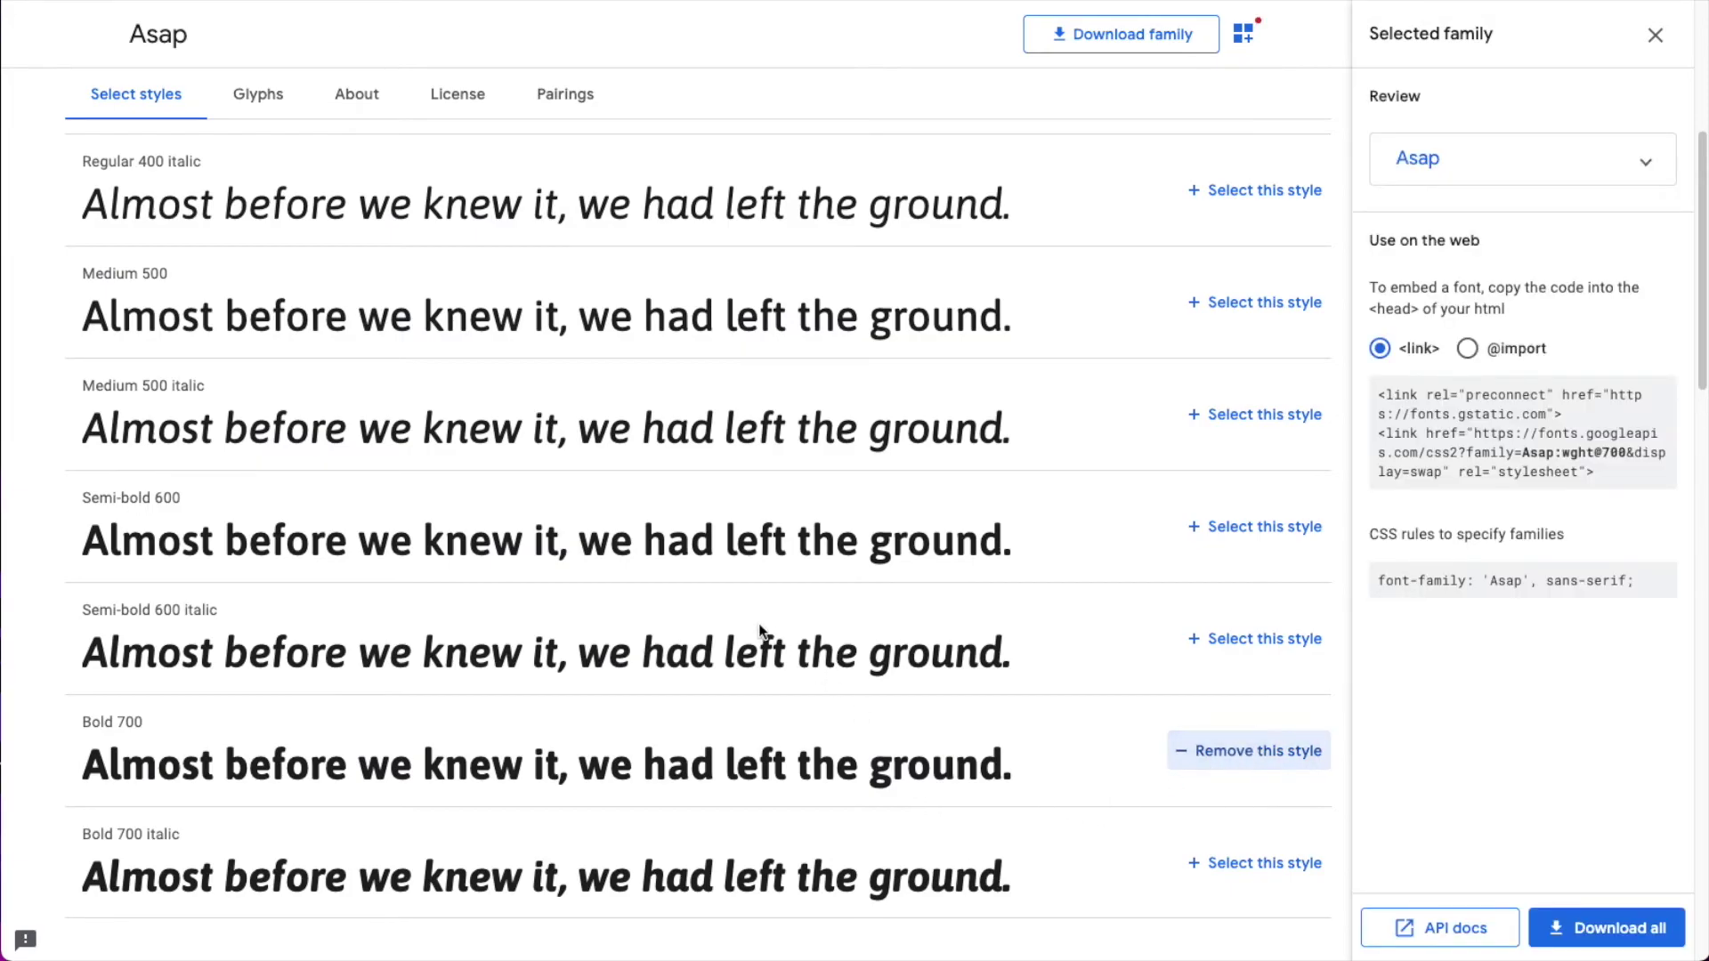
scroll(760, 630, up, 6)
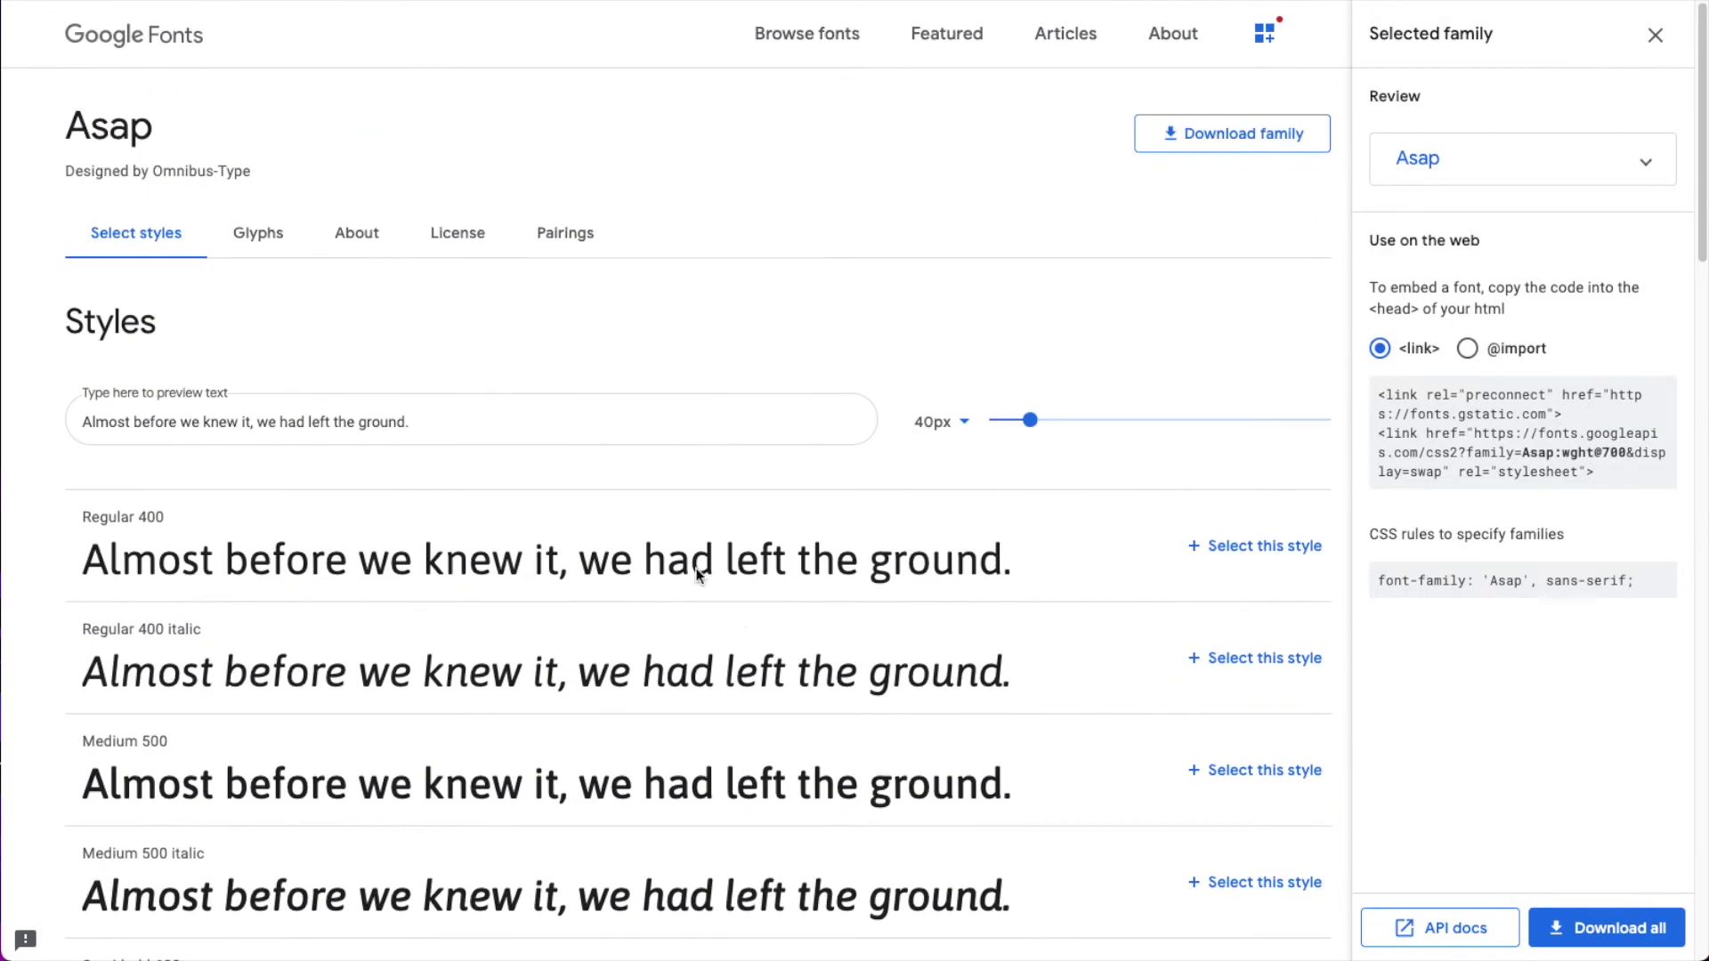
- Add Open Sans Light 300, Regular 400, 400 italic and Bold 700, then select the embed code
click(154, 40)
click(406, 117)
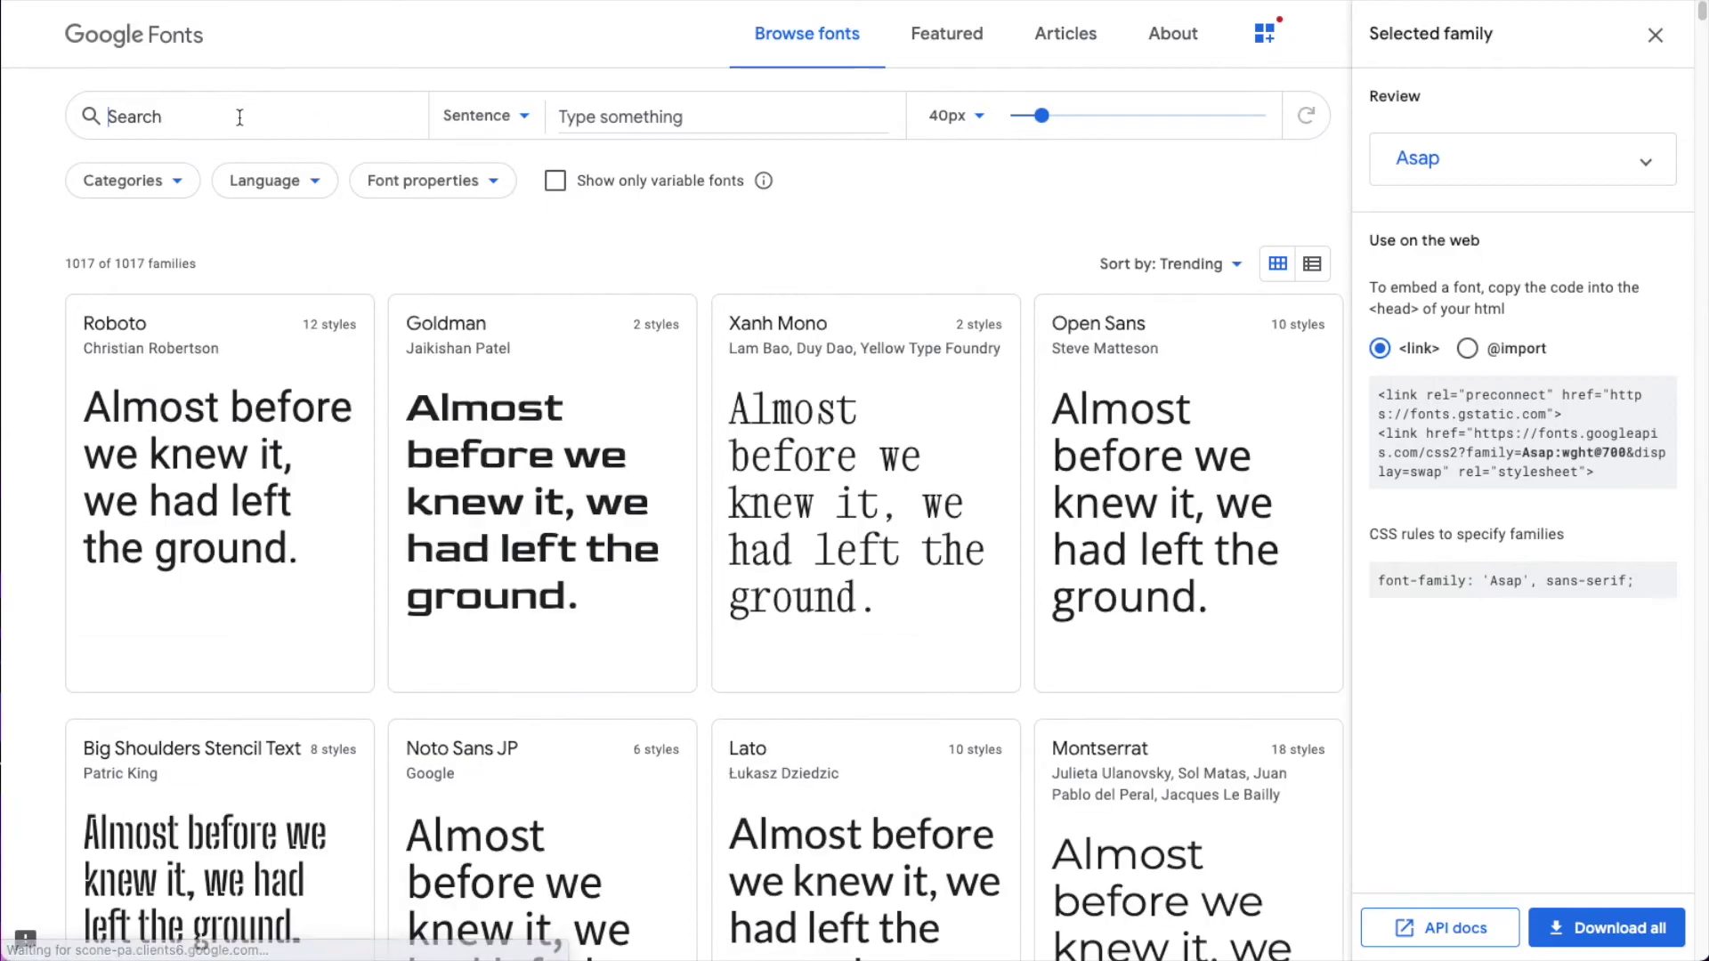
text(Open)
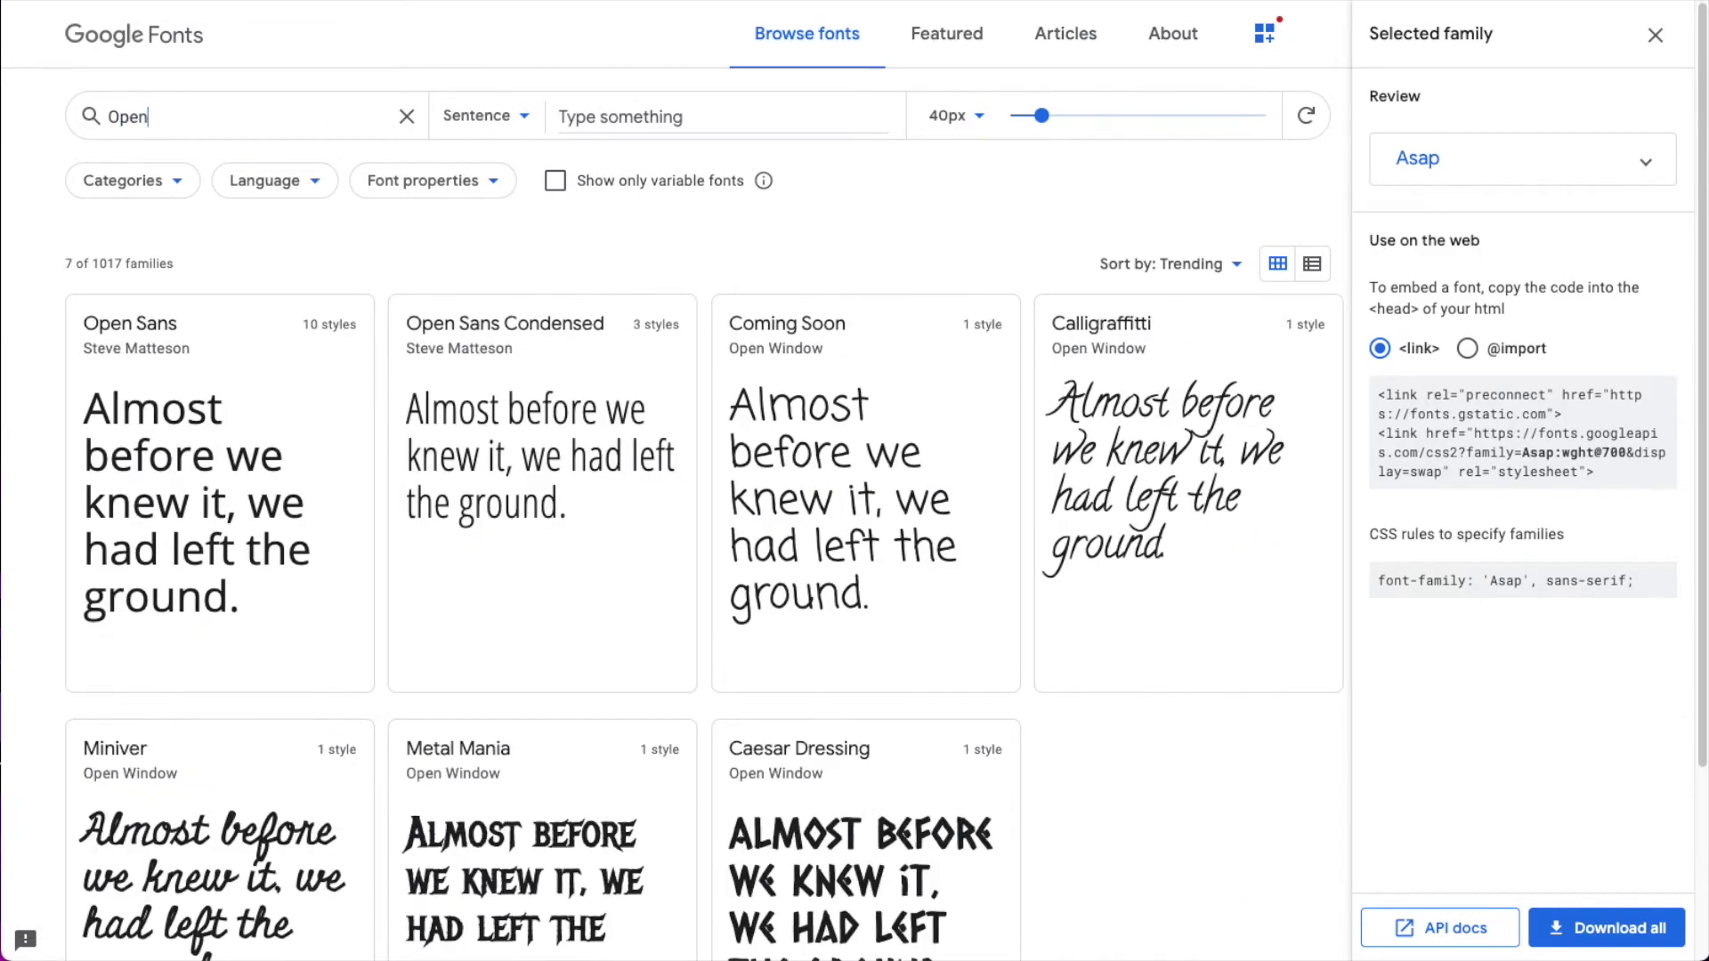
text( sa)
click(223, 400)
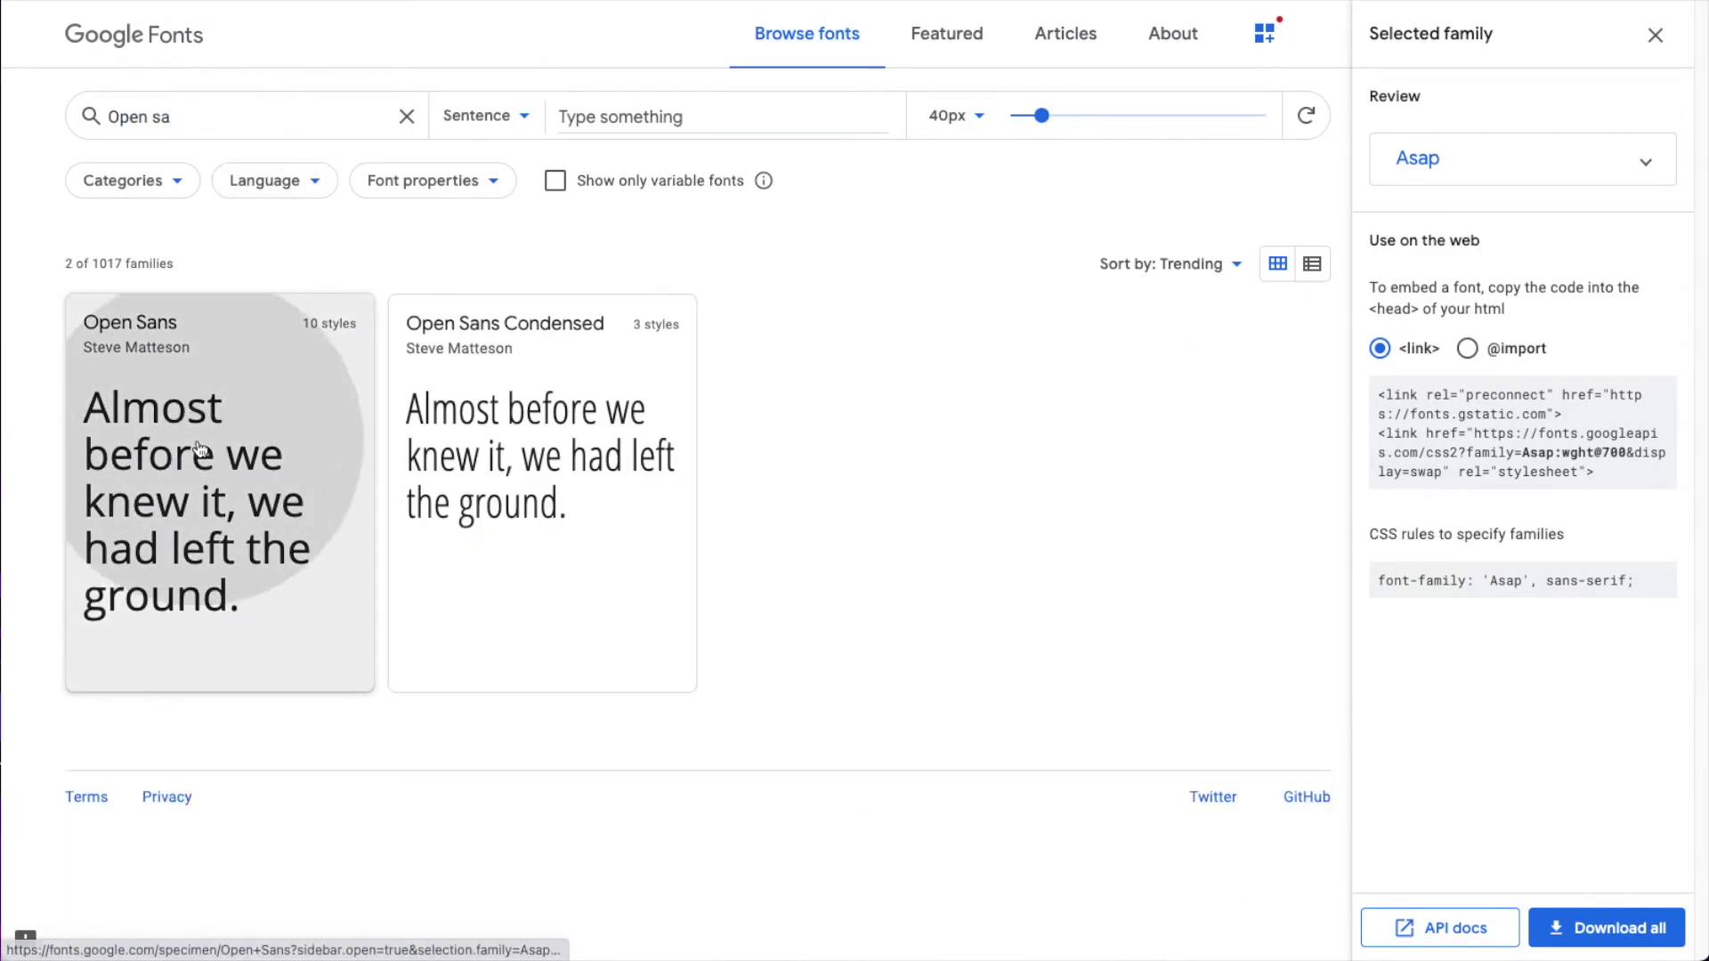
scroll(446, 775, down, 1)
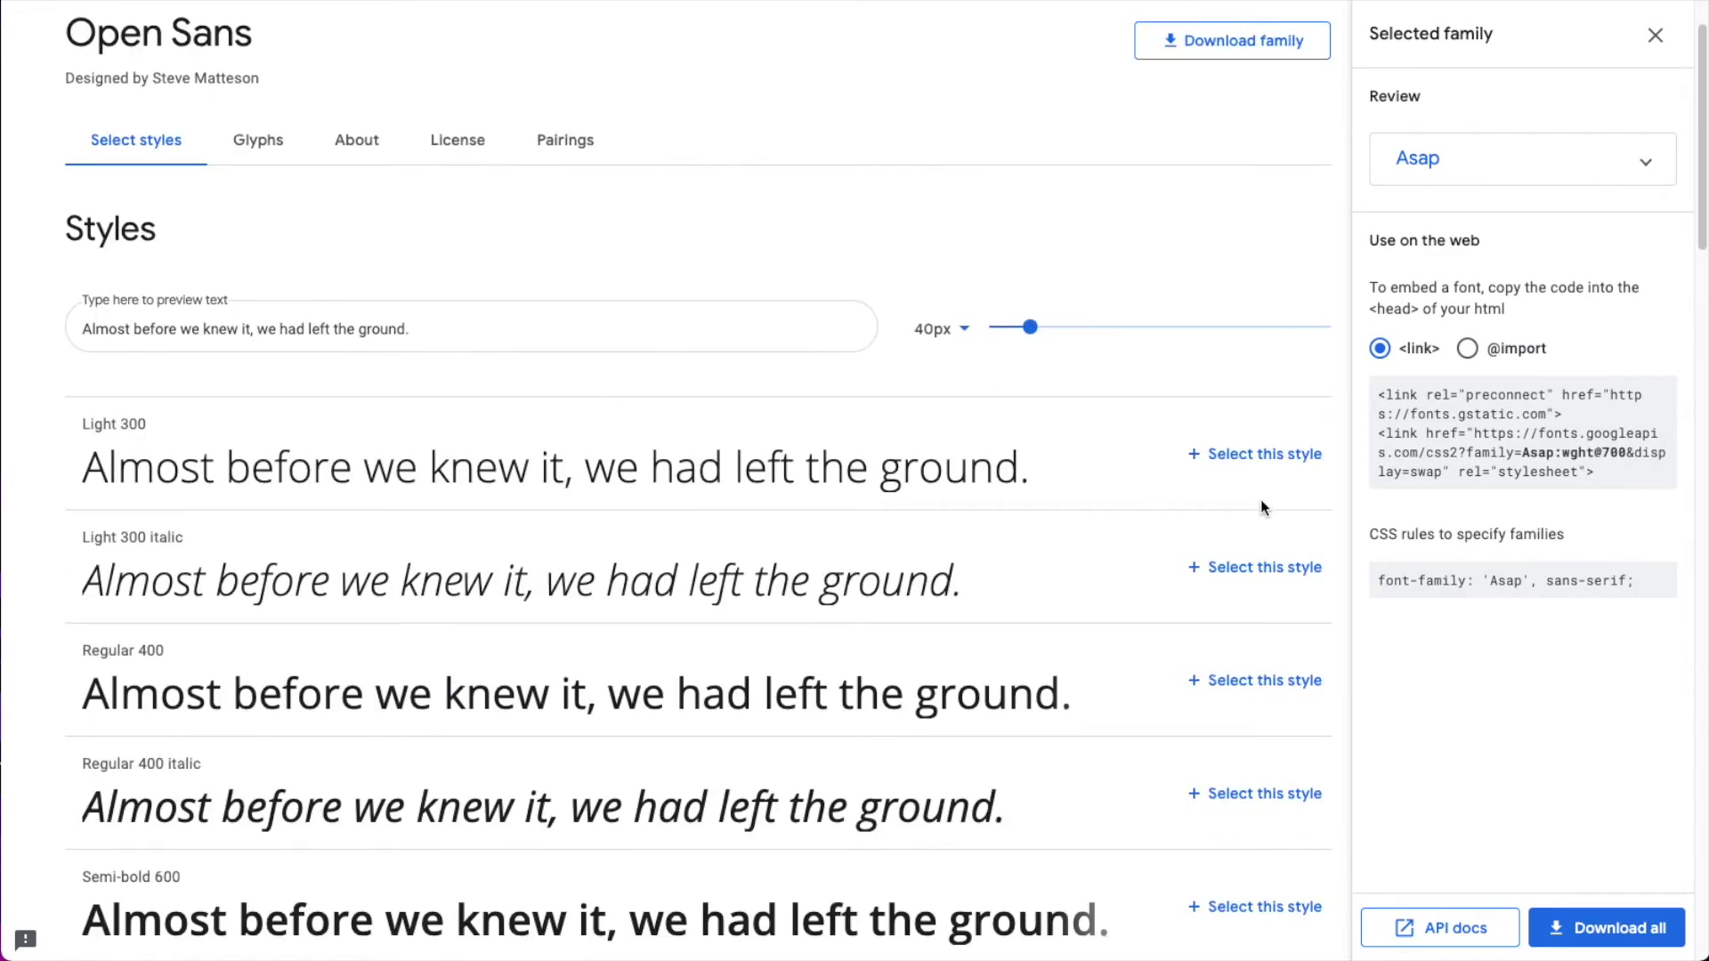
click(1255, 456)
scroll(1139, 611, down, 2)
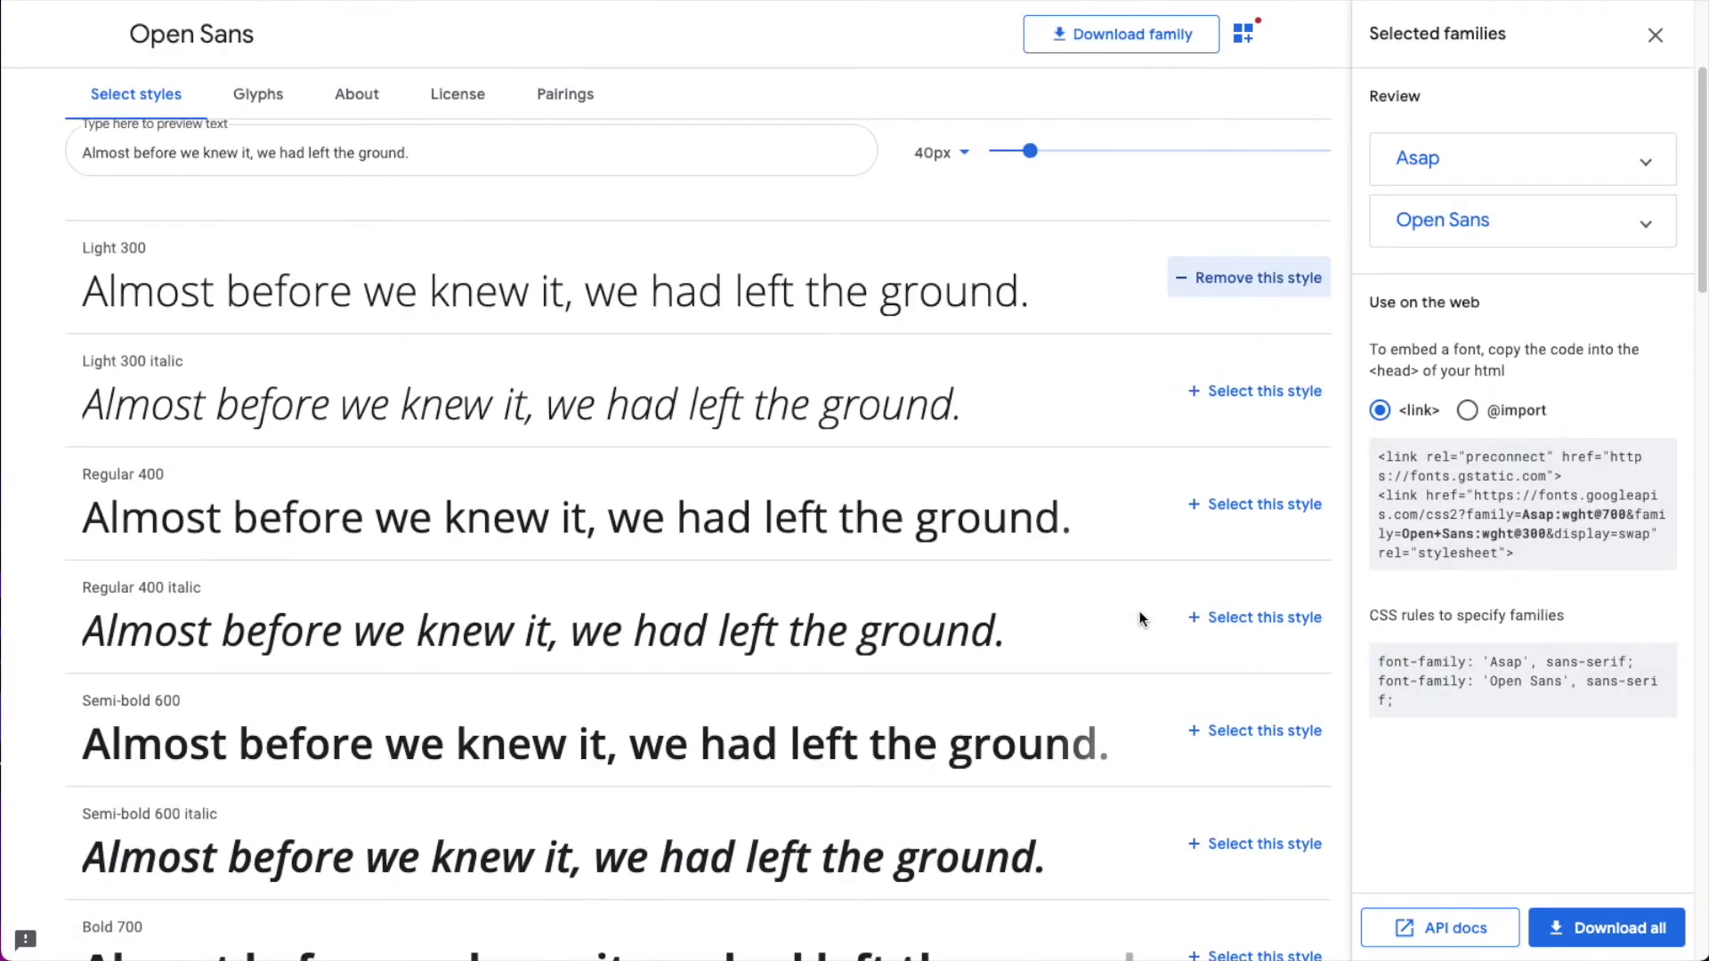
click(1250, 509)
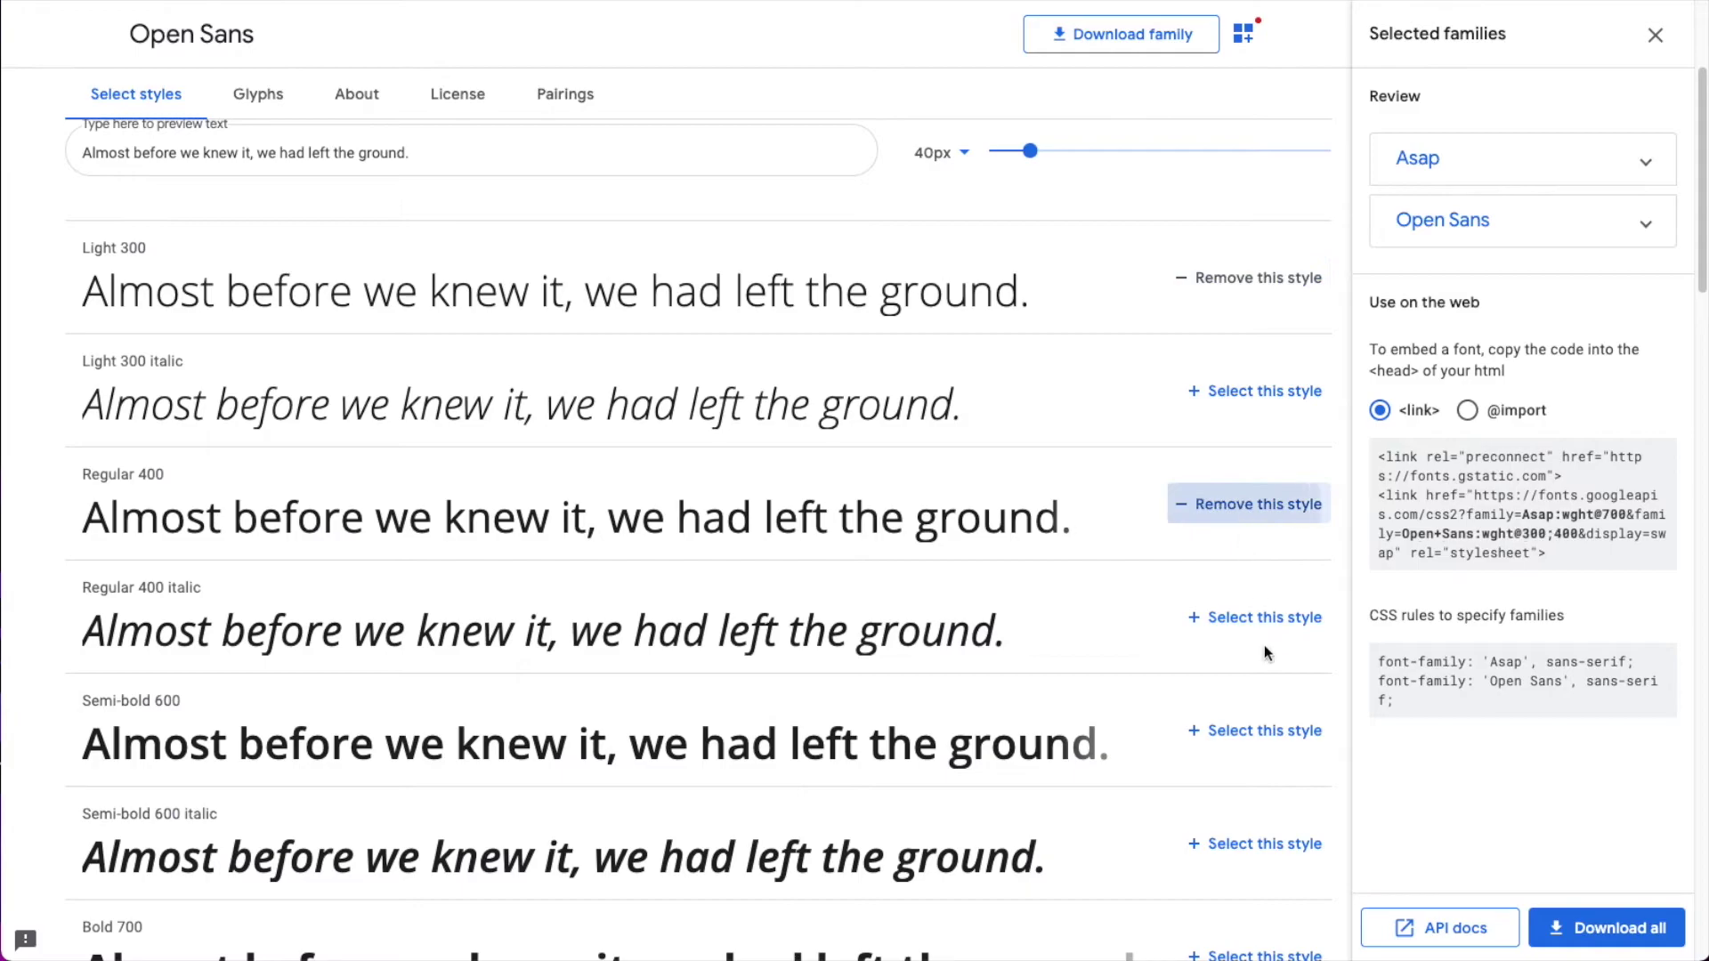
click(1255, 630)
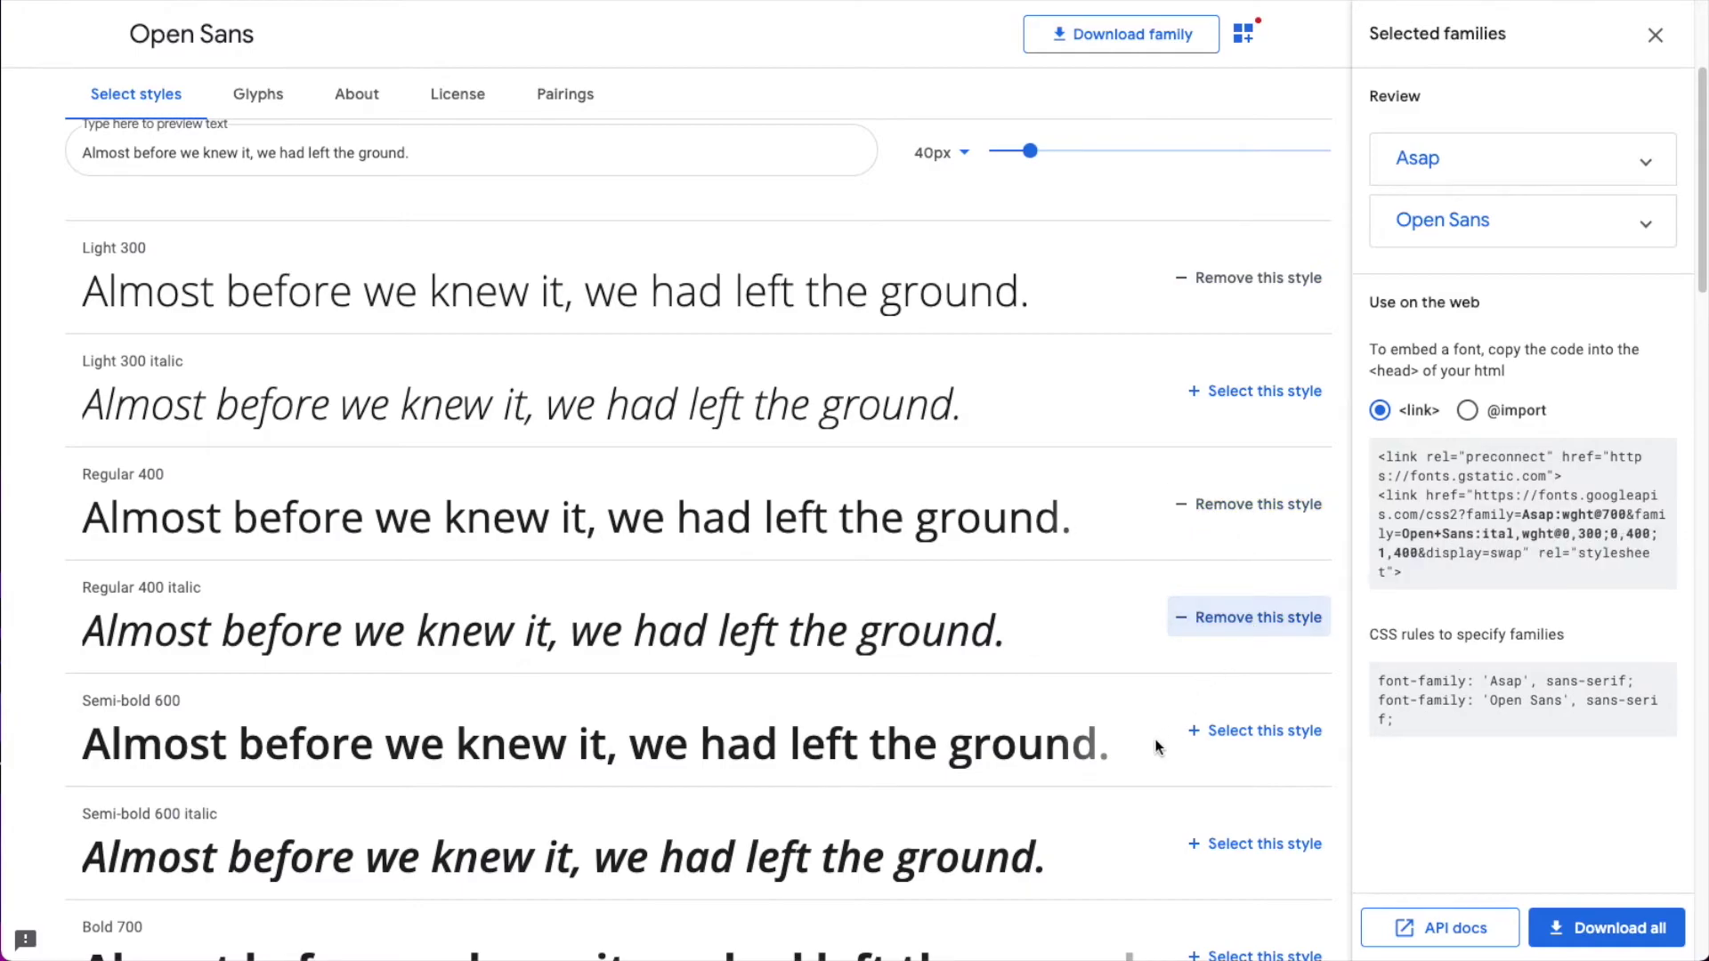
scroll(1157, 747, down, 4)
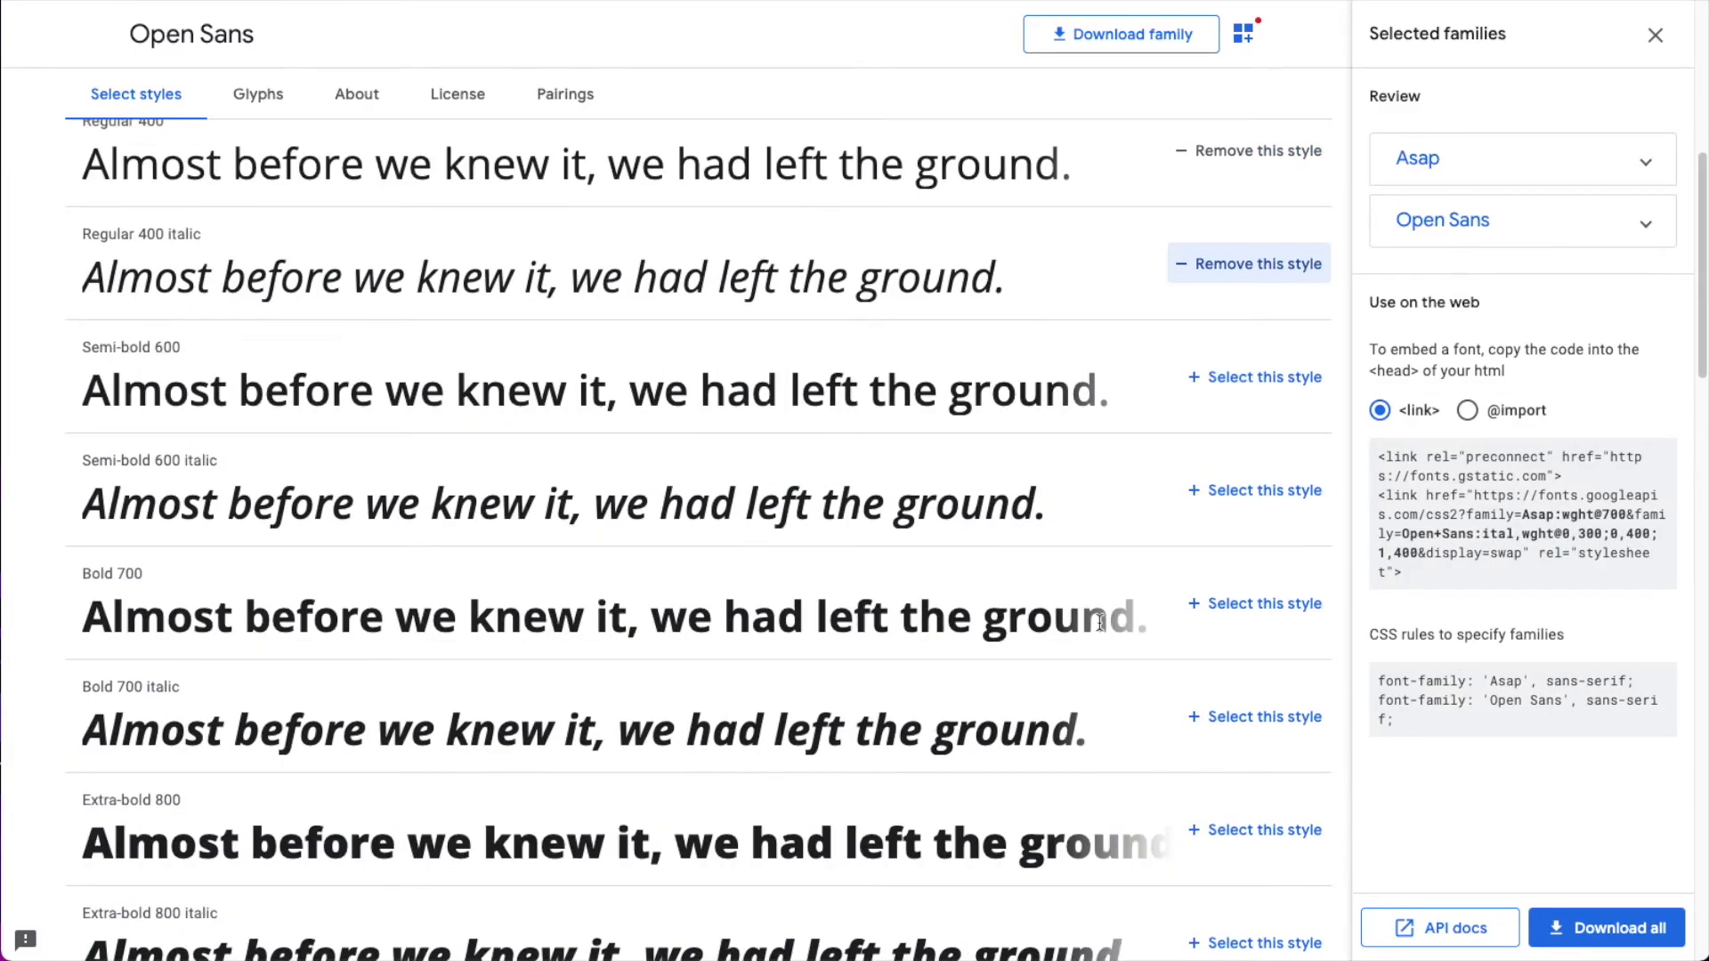
click(1259, 607)
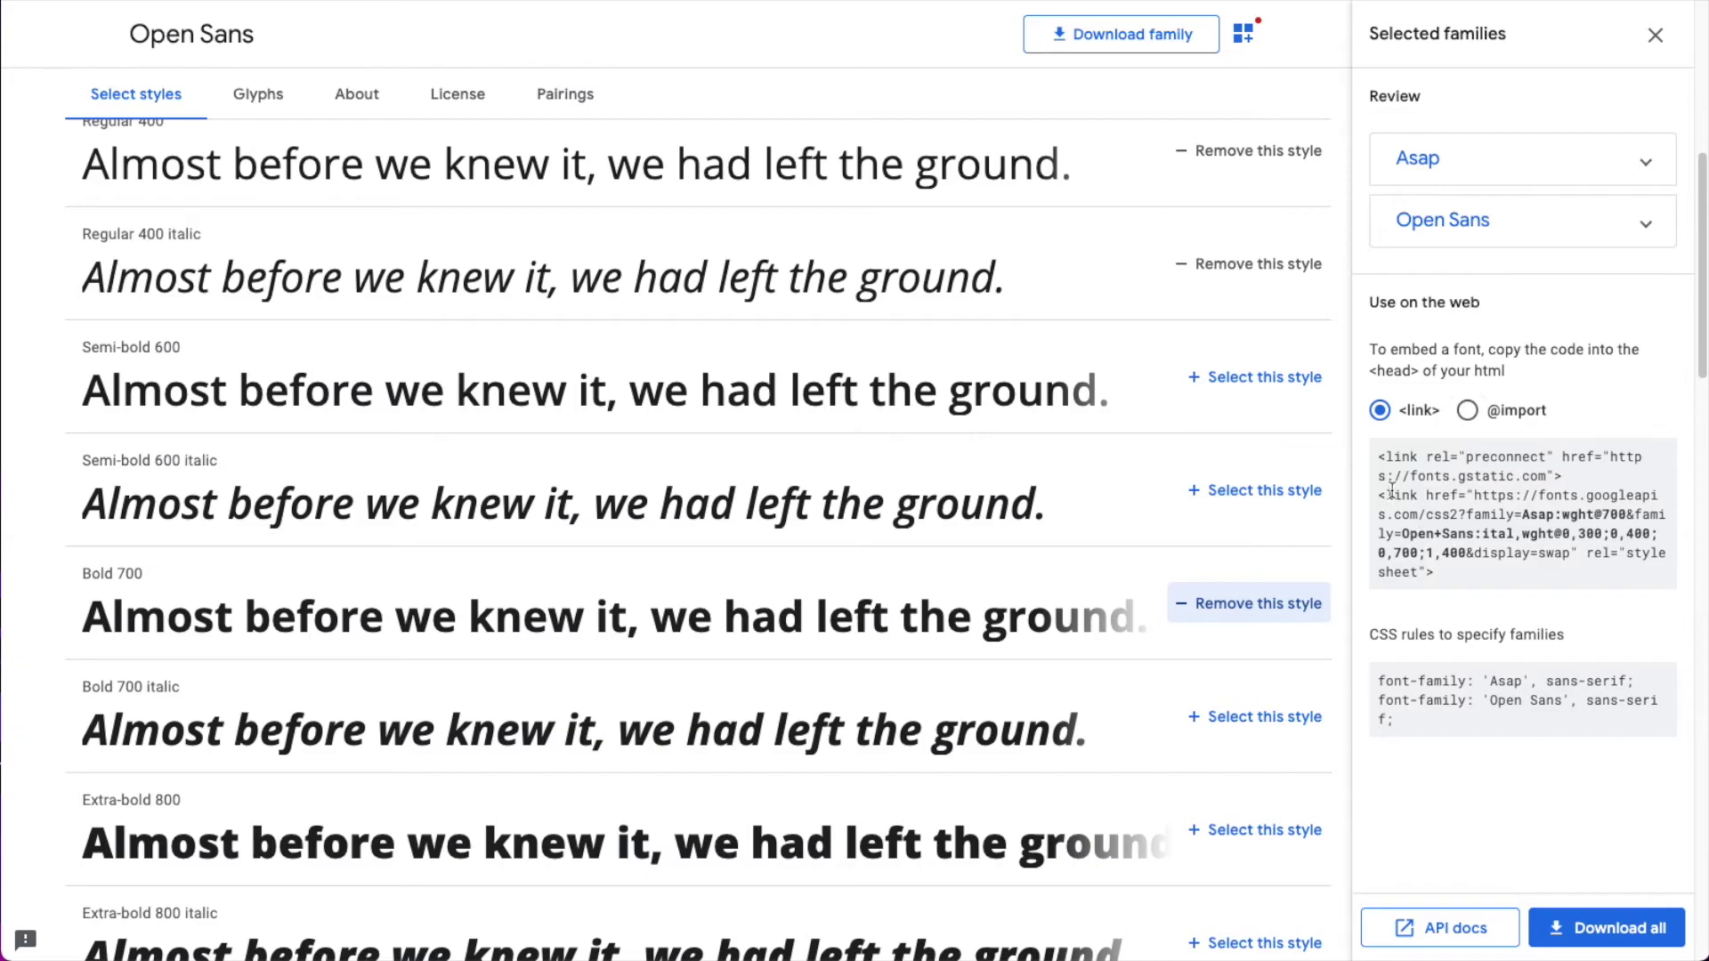
drag(1380, 459, 1449, 574)
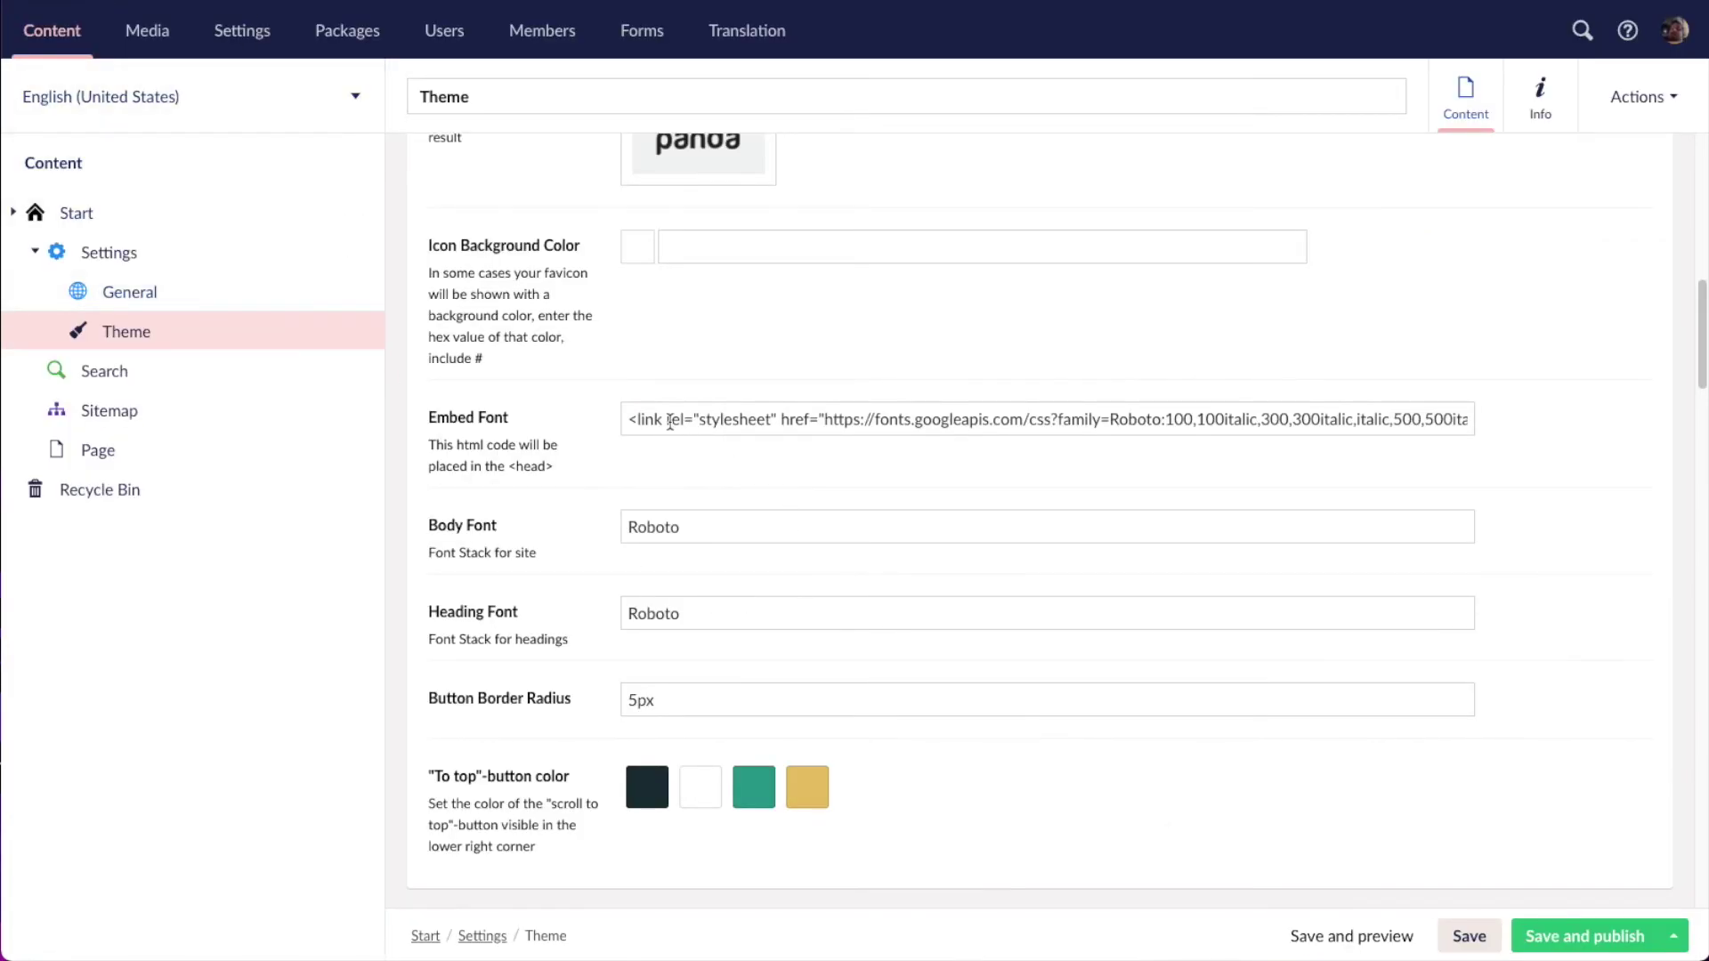
- Replace the old Embed Font code with the new Asap and Open Sans link
click(670, 419)
triple_click(709, 425)
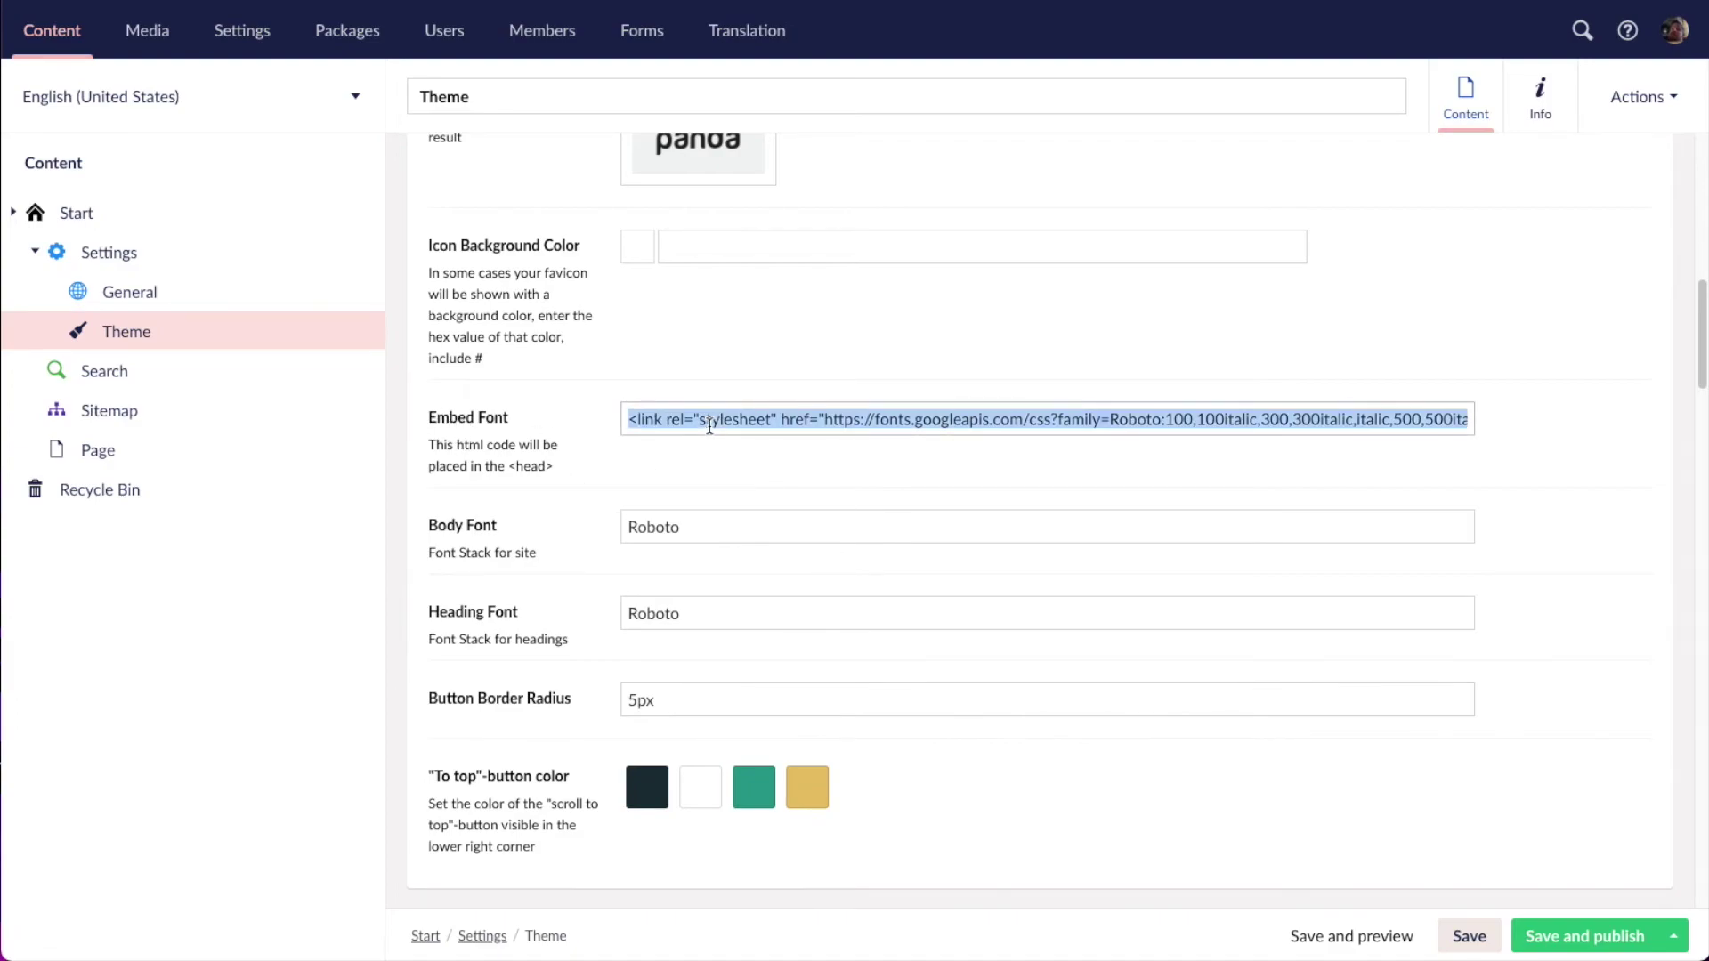
text(<link href="https://fonts.googleapis.com/css2?family=Asap:wght@700&family=Open+Sans:ital,wght@0,300;0,400;0,700;1,400&display=swap" rel="stylesheet">)
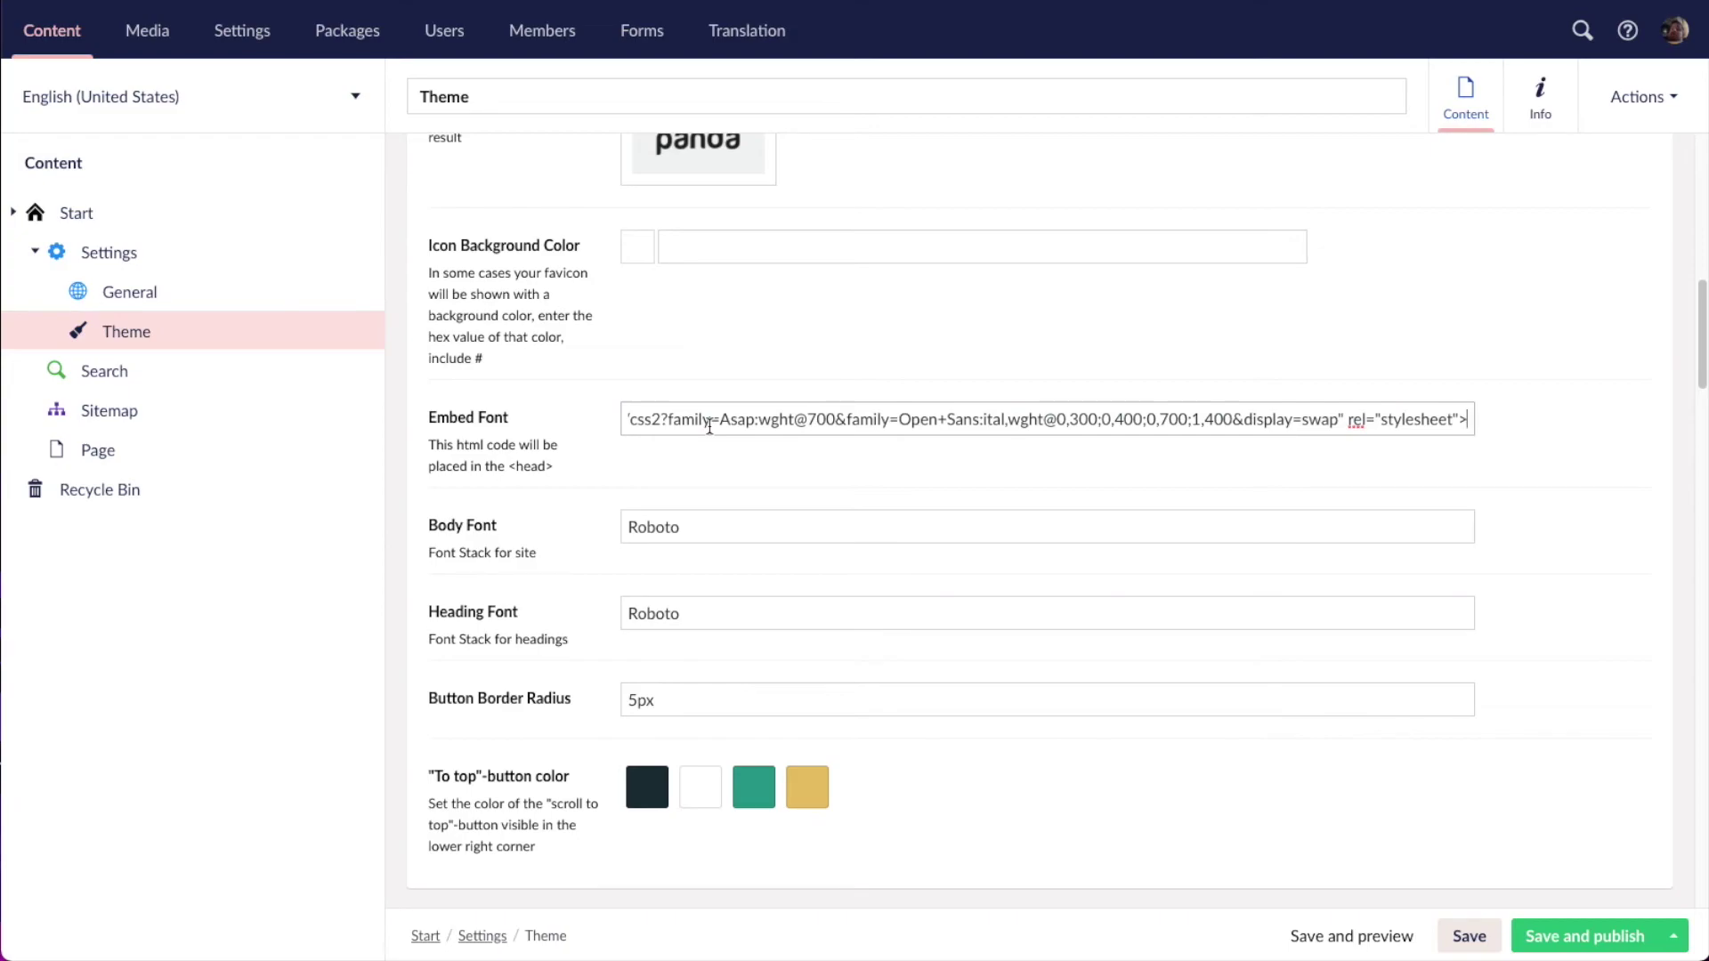
key(Home)
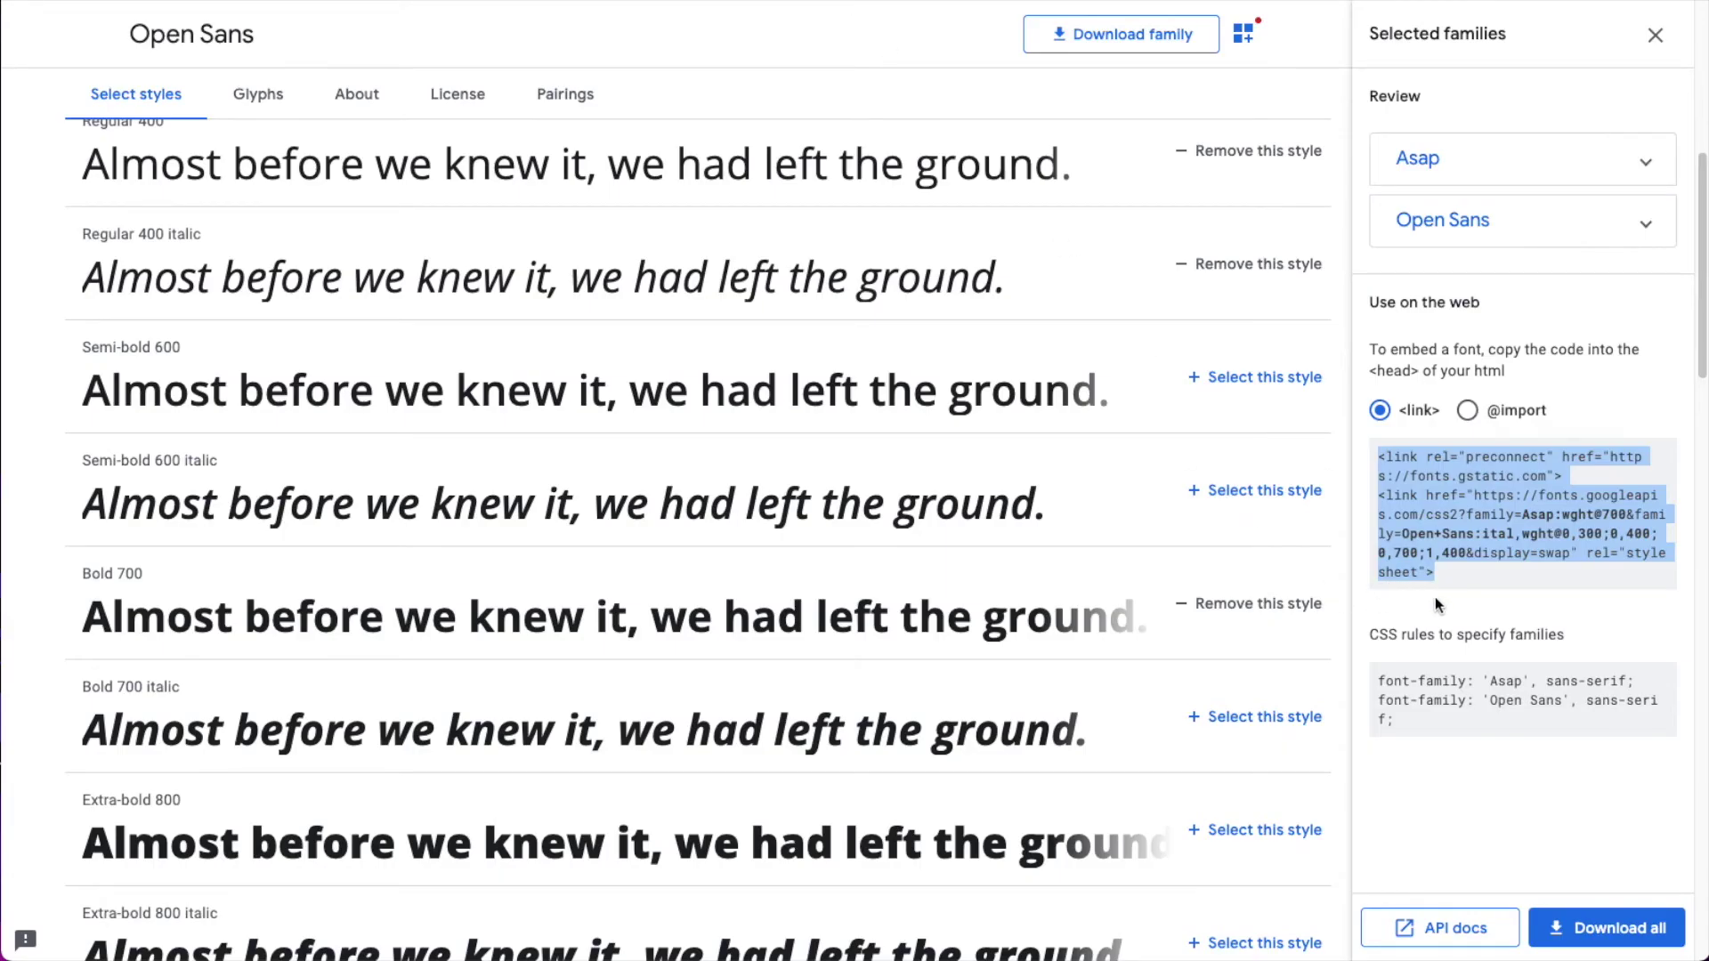
click(1596, 703)
- Replace Roboto with the Open Sans font-family rule as the Body Font
mouse_move(1482, 701)
mouse_down()
mouse_move(1640, 698)
mouse_move(1507, 724)
mouse_up()
key(ctrl+c)
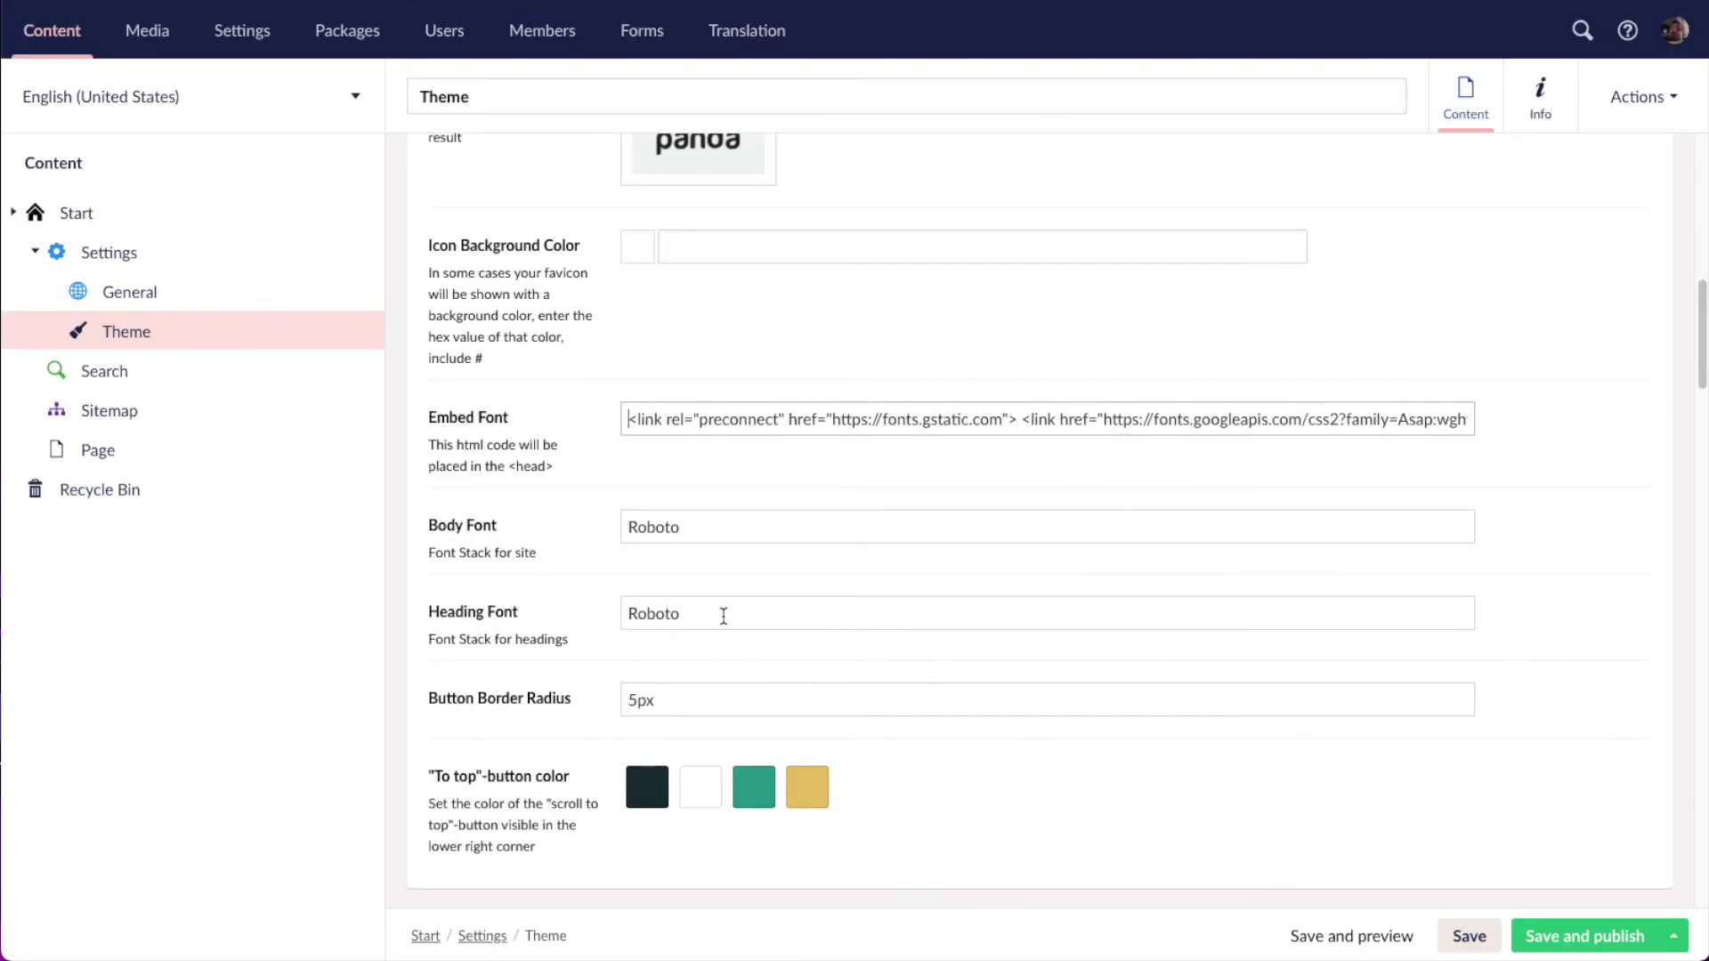
click(721, 614)
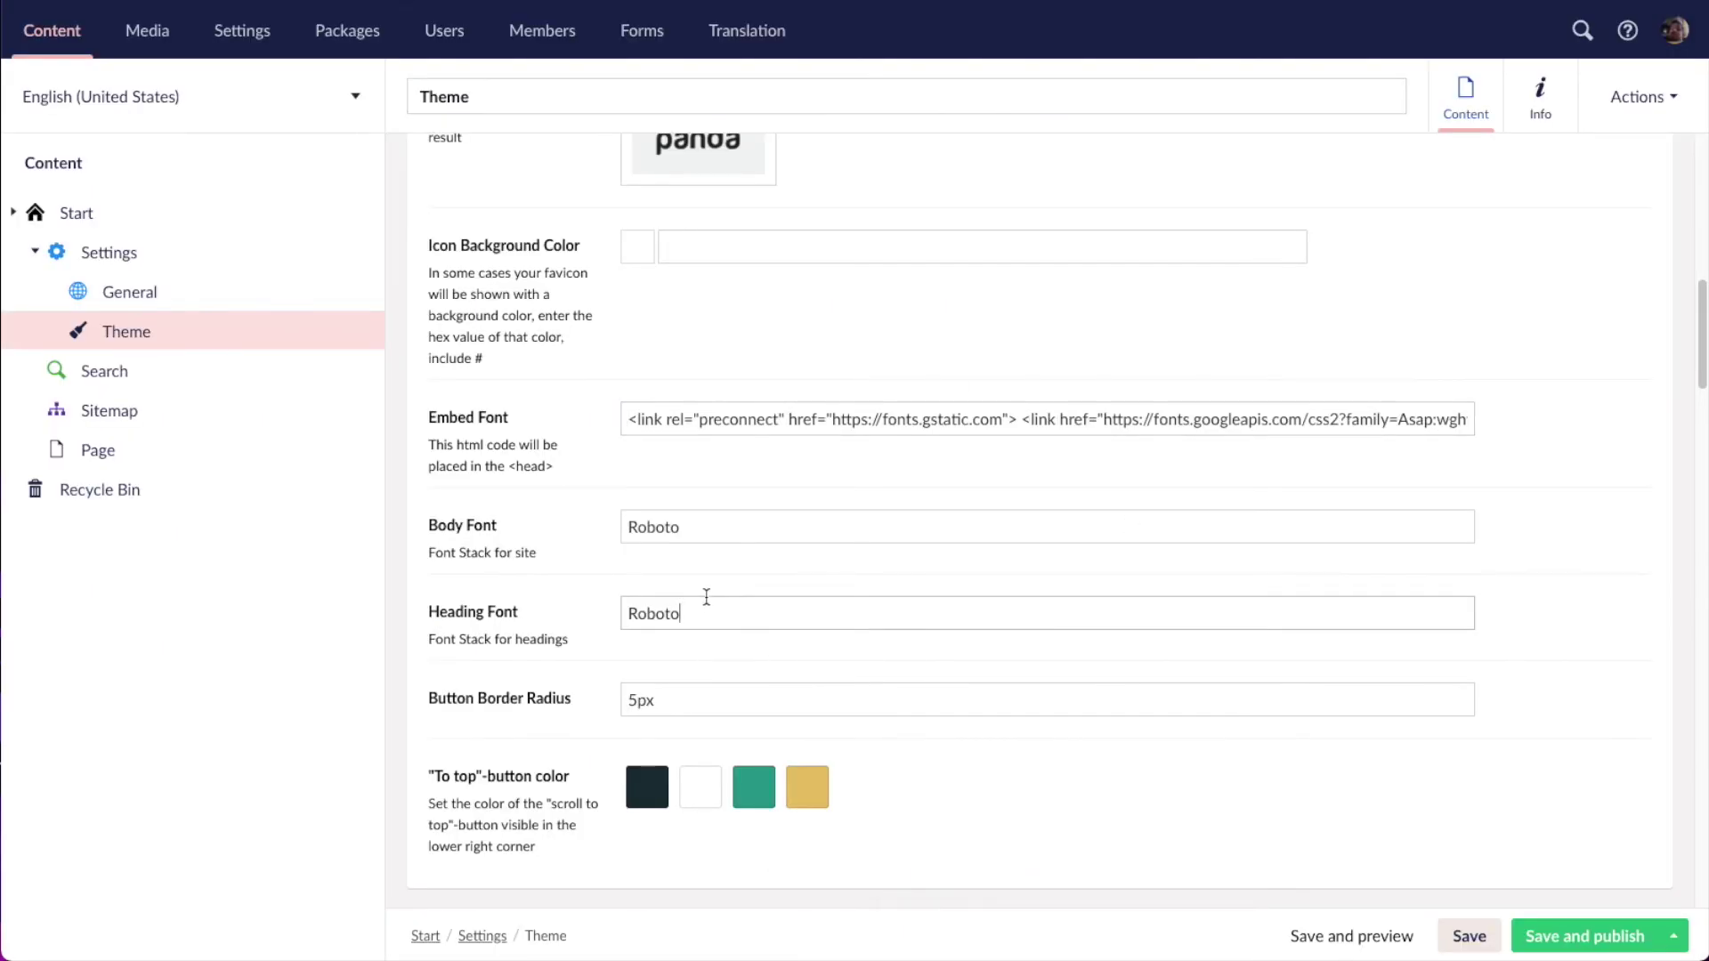
double_click(697, 529)
key(ctrl+v)
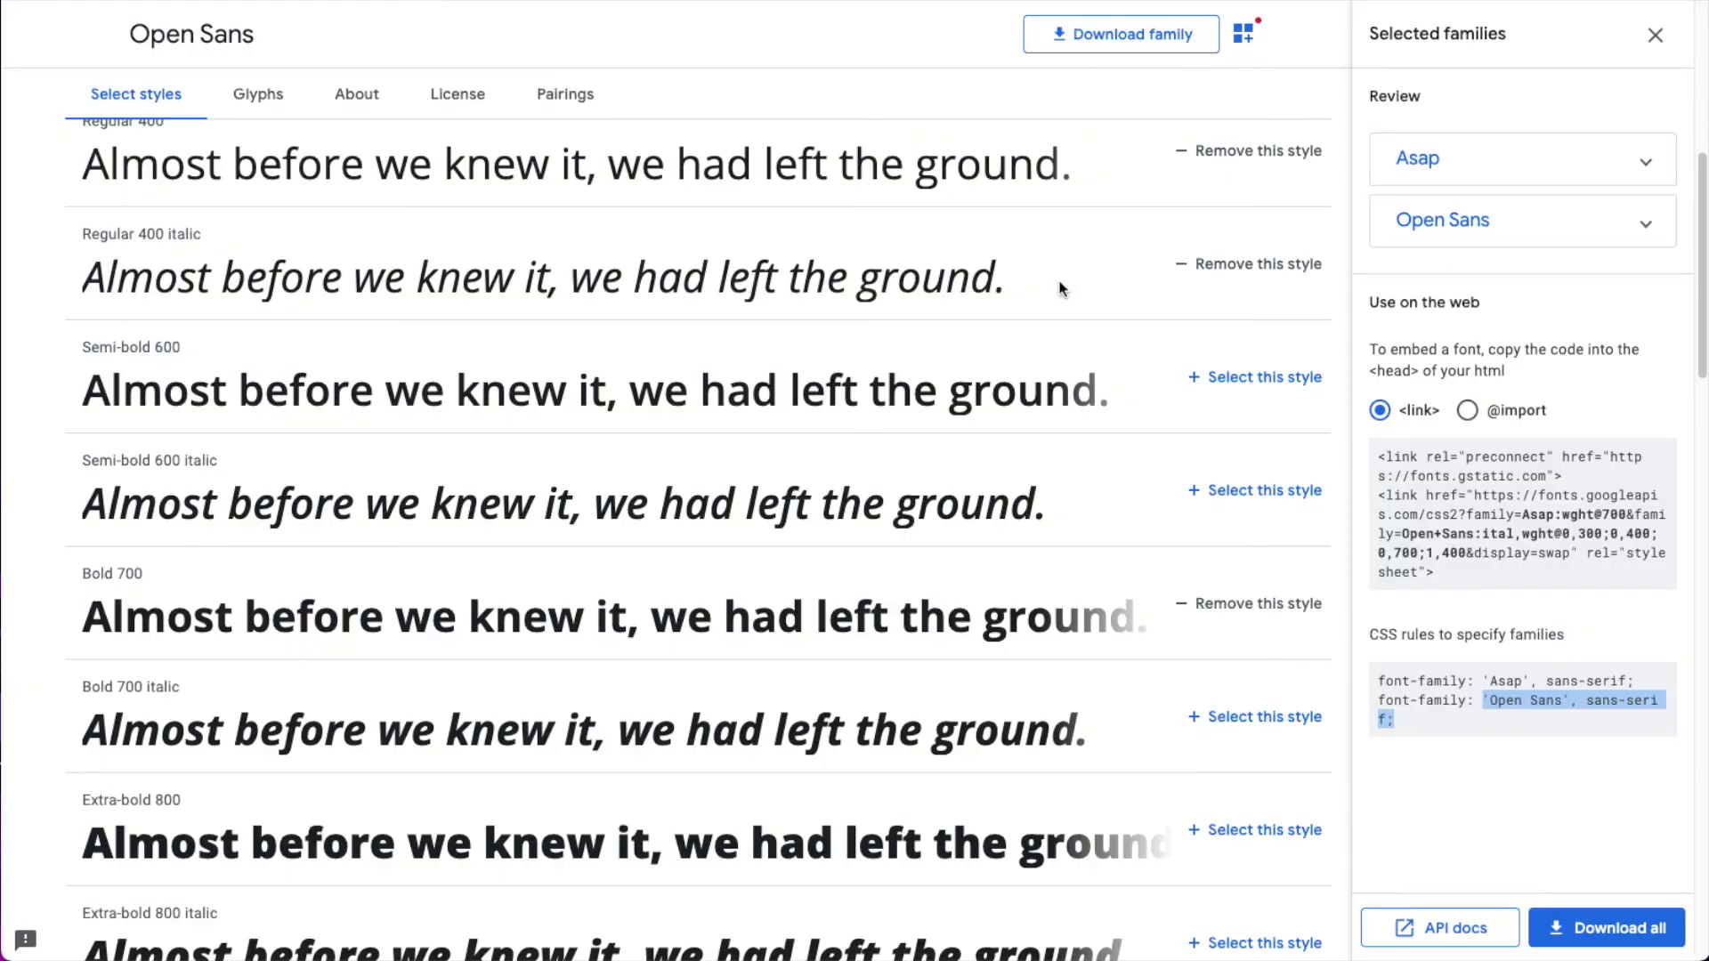
- Set Asap as the Heading Font, remove the body font's trailing semicolon, and publish
click(1485, 692)
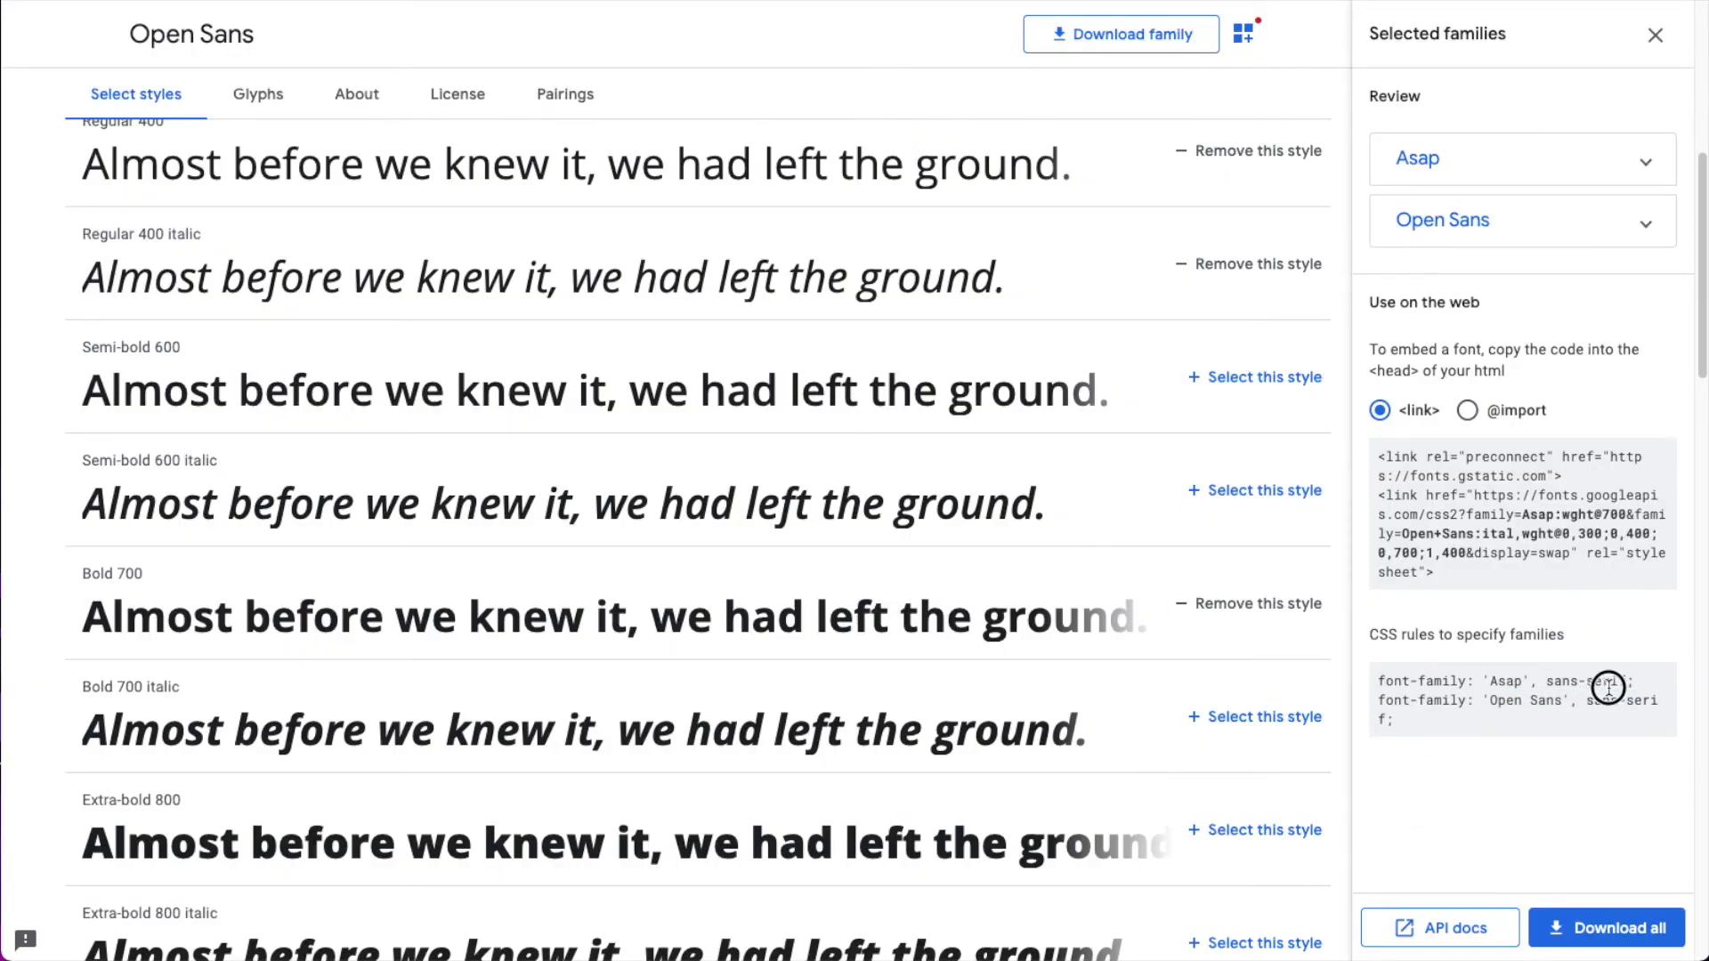
drag(1625, 683, 1484, 680)
key(ctrl+c)
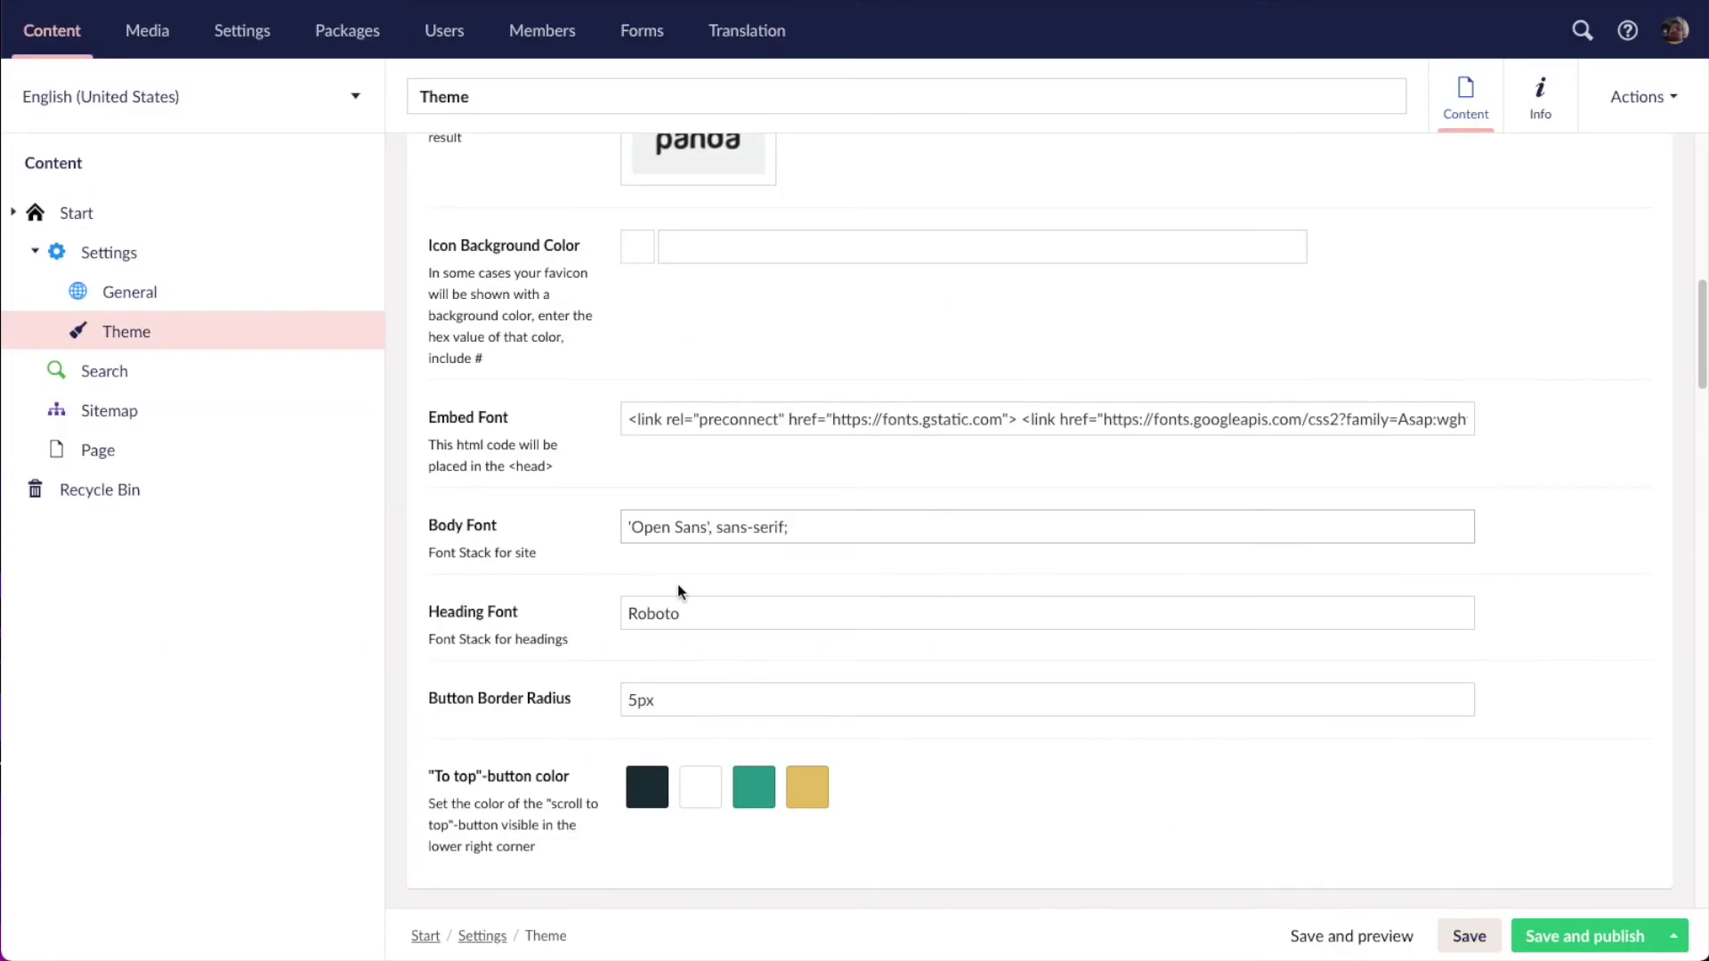
drag(695, 612, 601, 605)
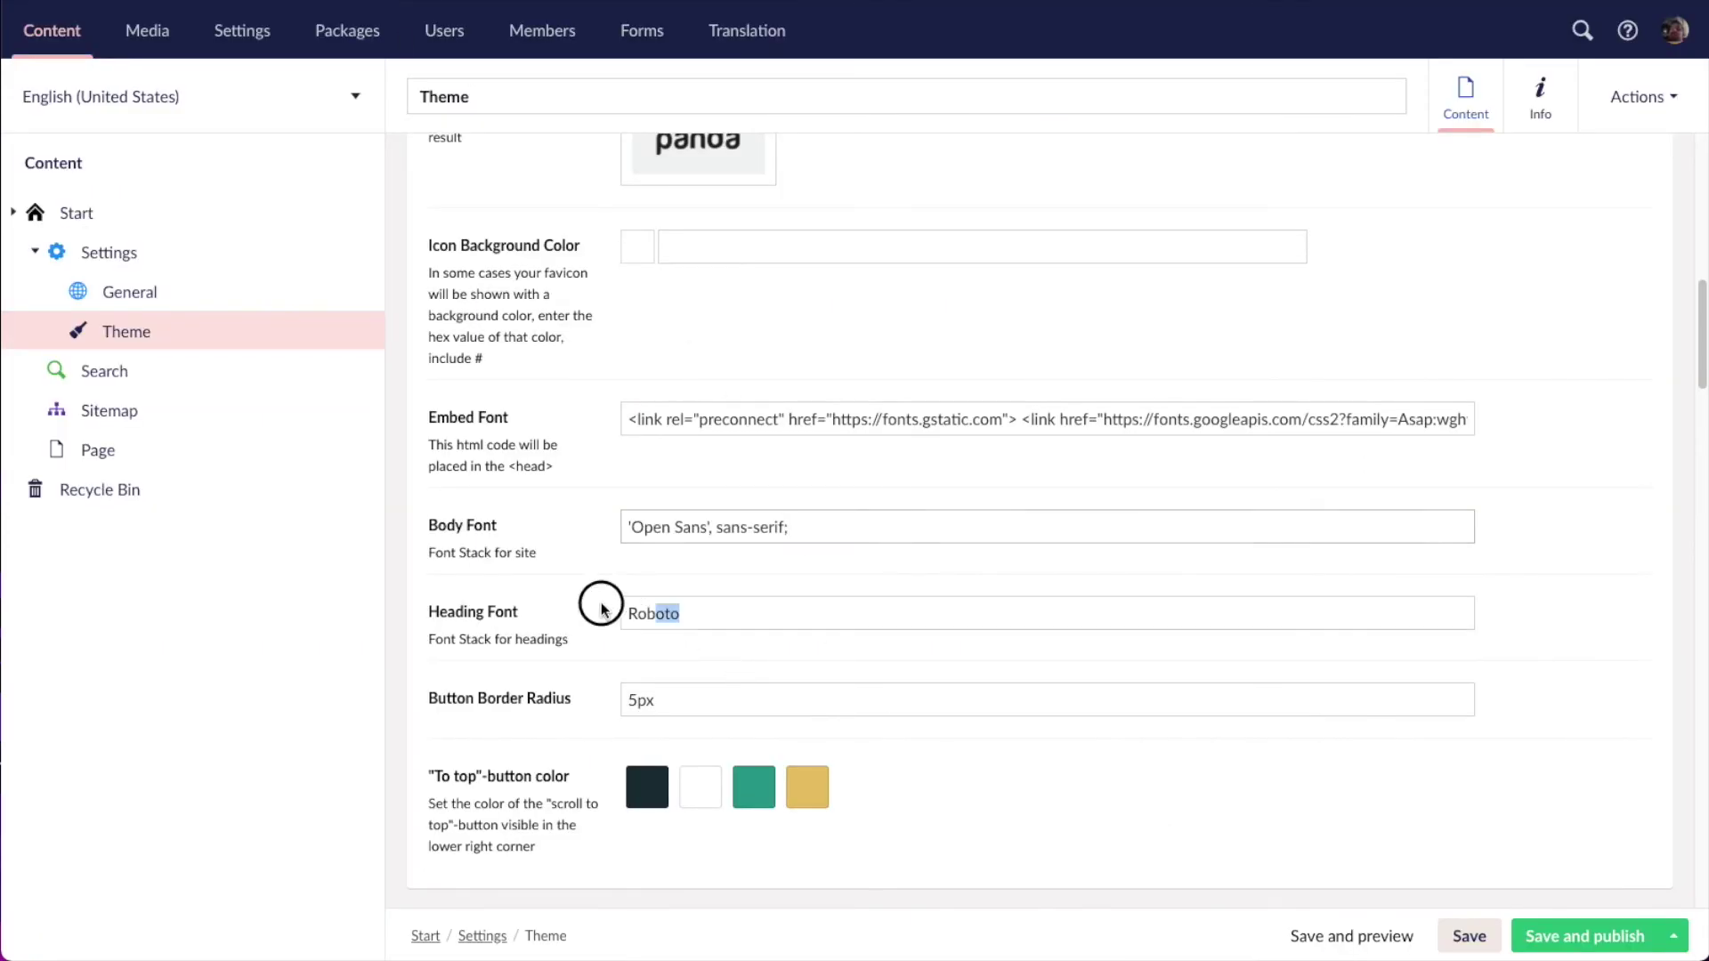
key(ctrl+v)
click(810, 531)
key(BackSpace)
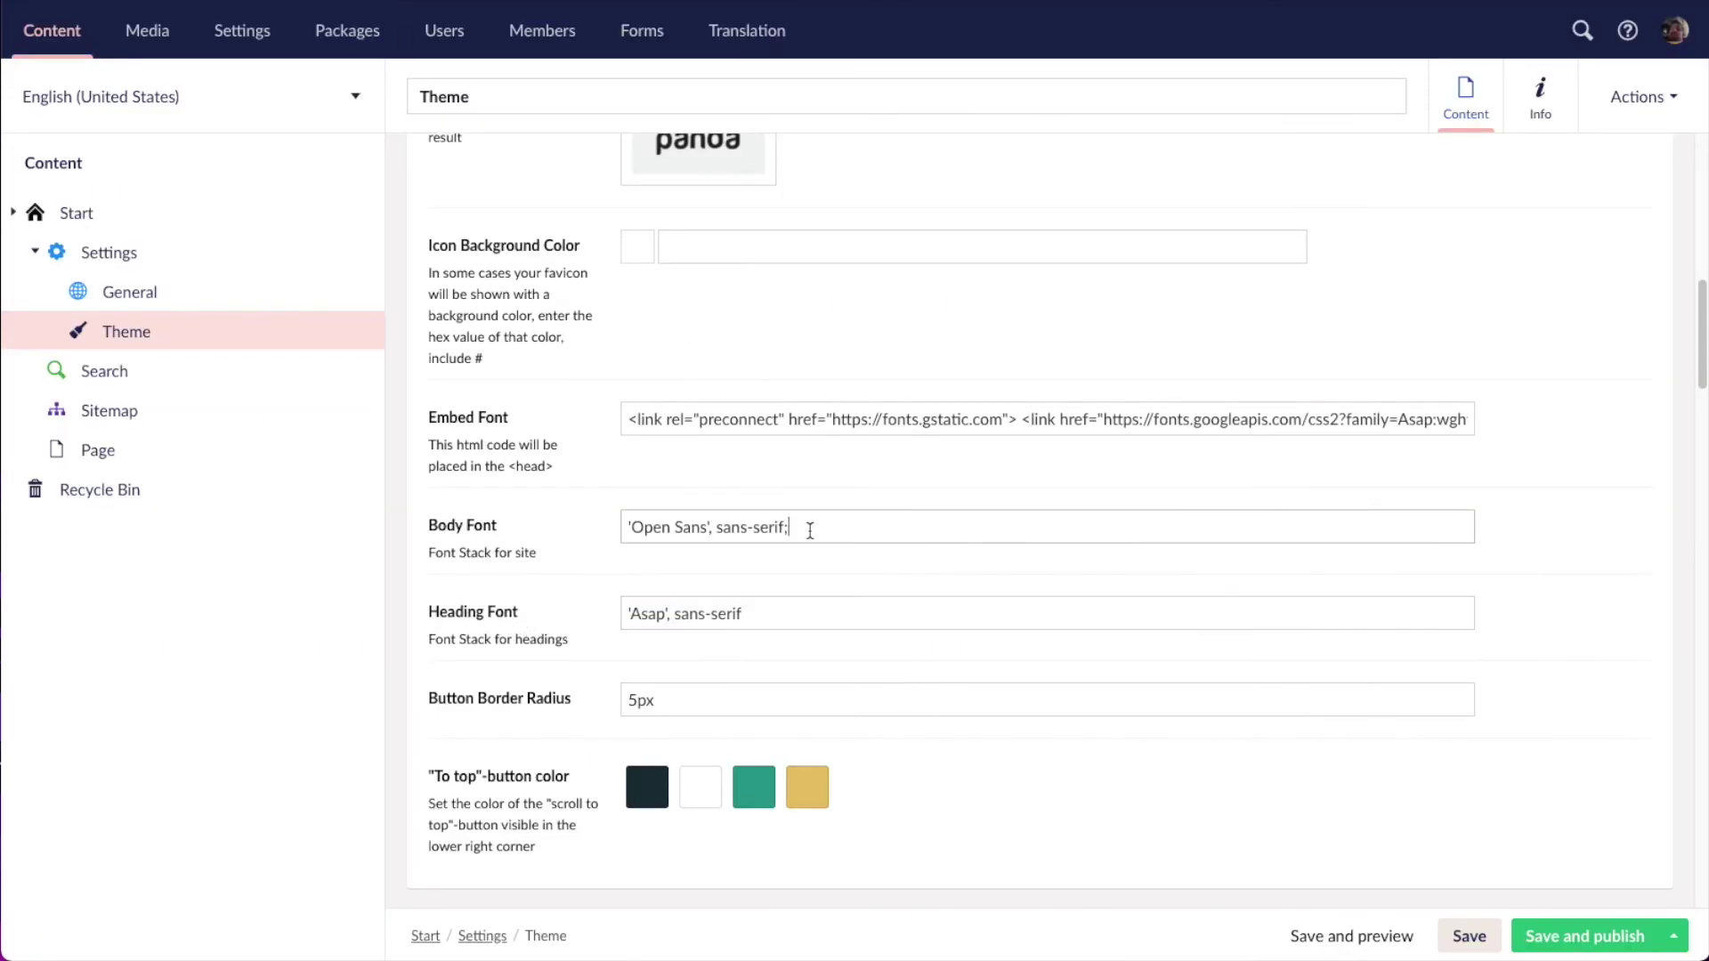
click(1577, 936)
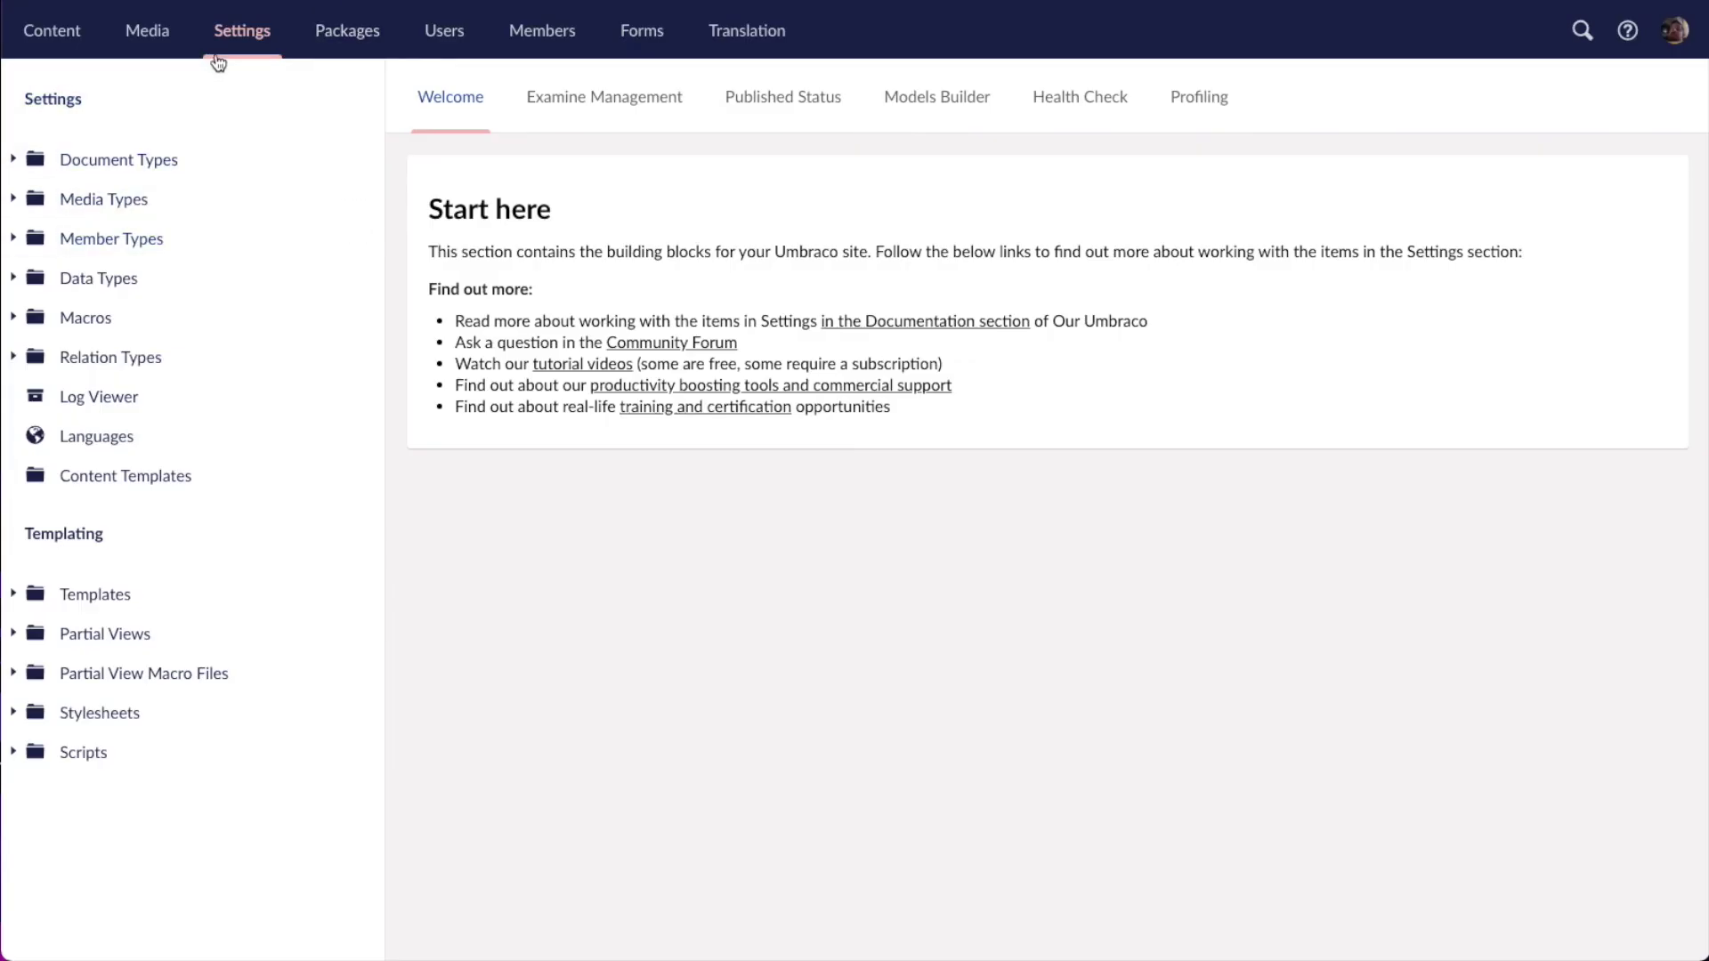
- Expand the Stylesheets folder and view the ig-theme.css stylesheet
click(13, 712)
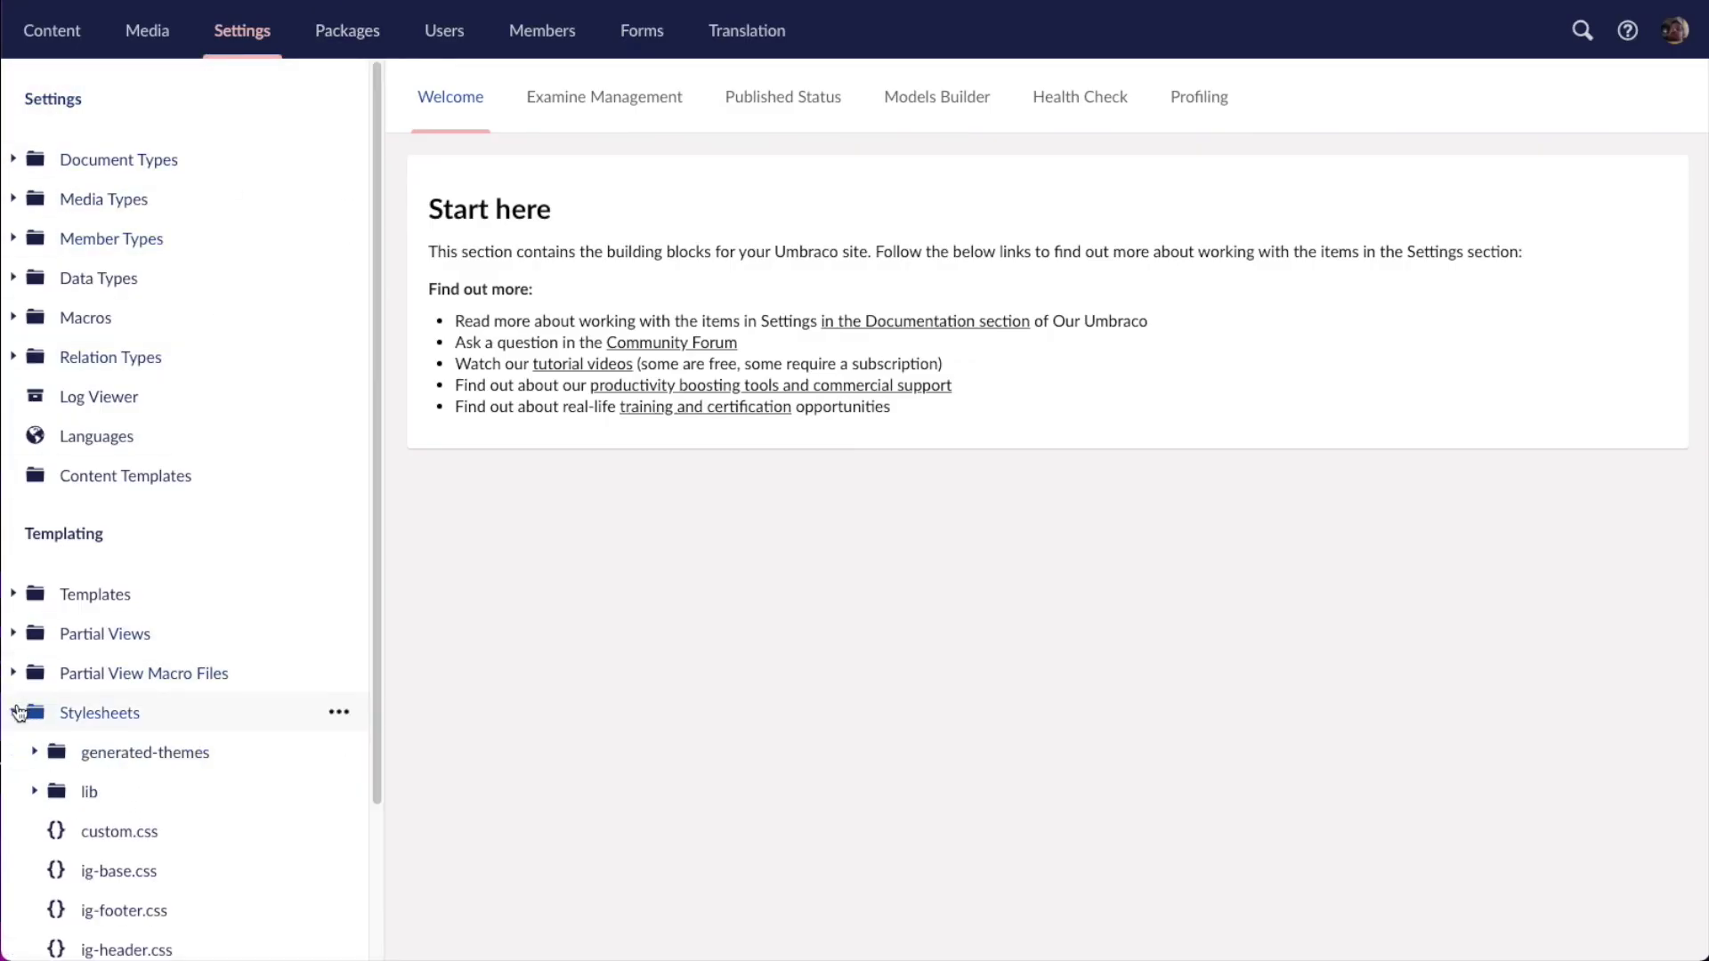
scroll(241, 804, down, 2)
scroll(217, 863, down, 1)
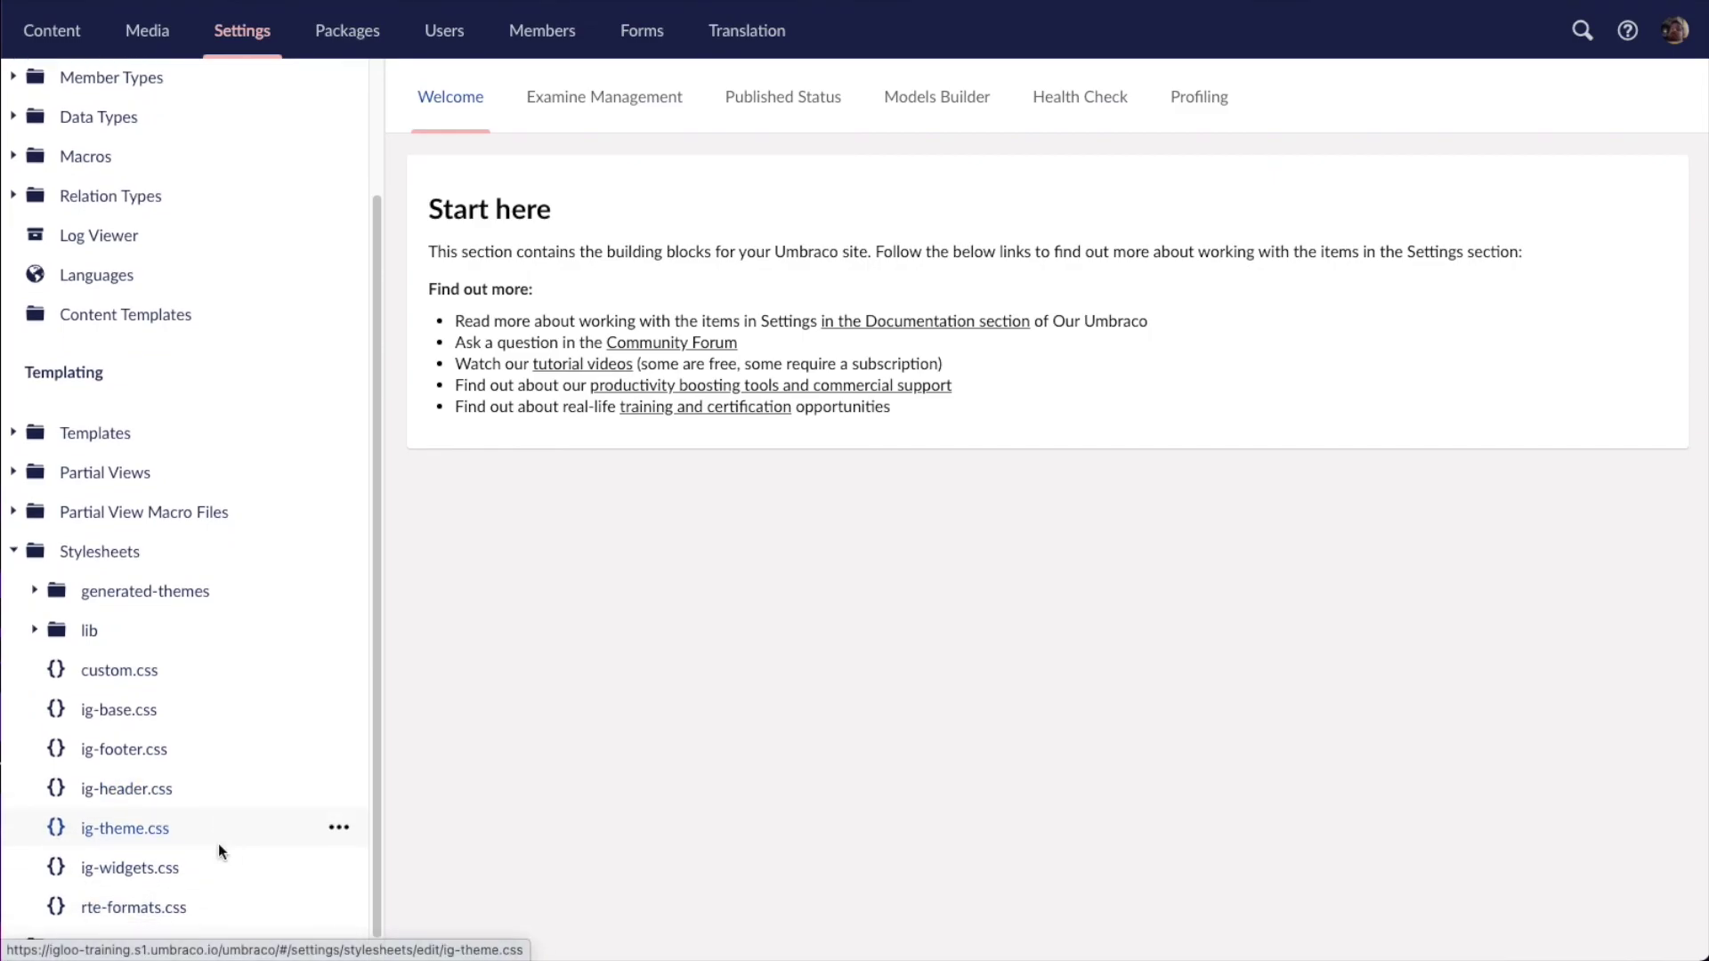
click(129, 838)
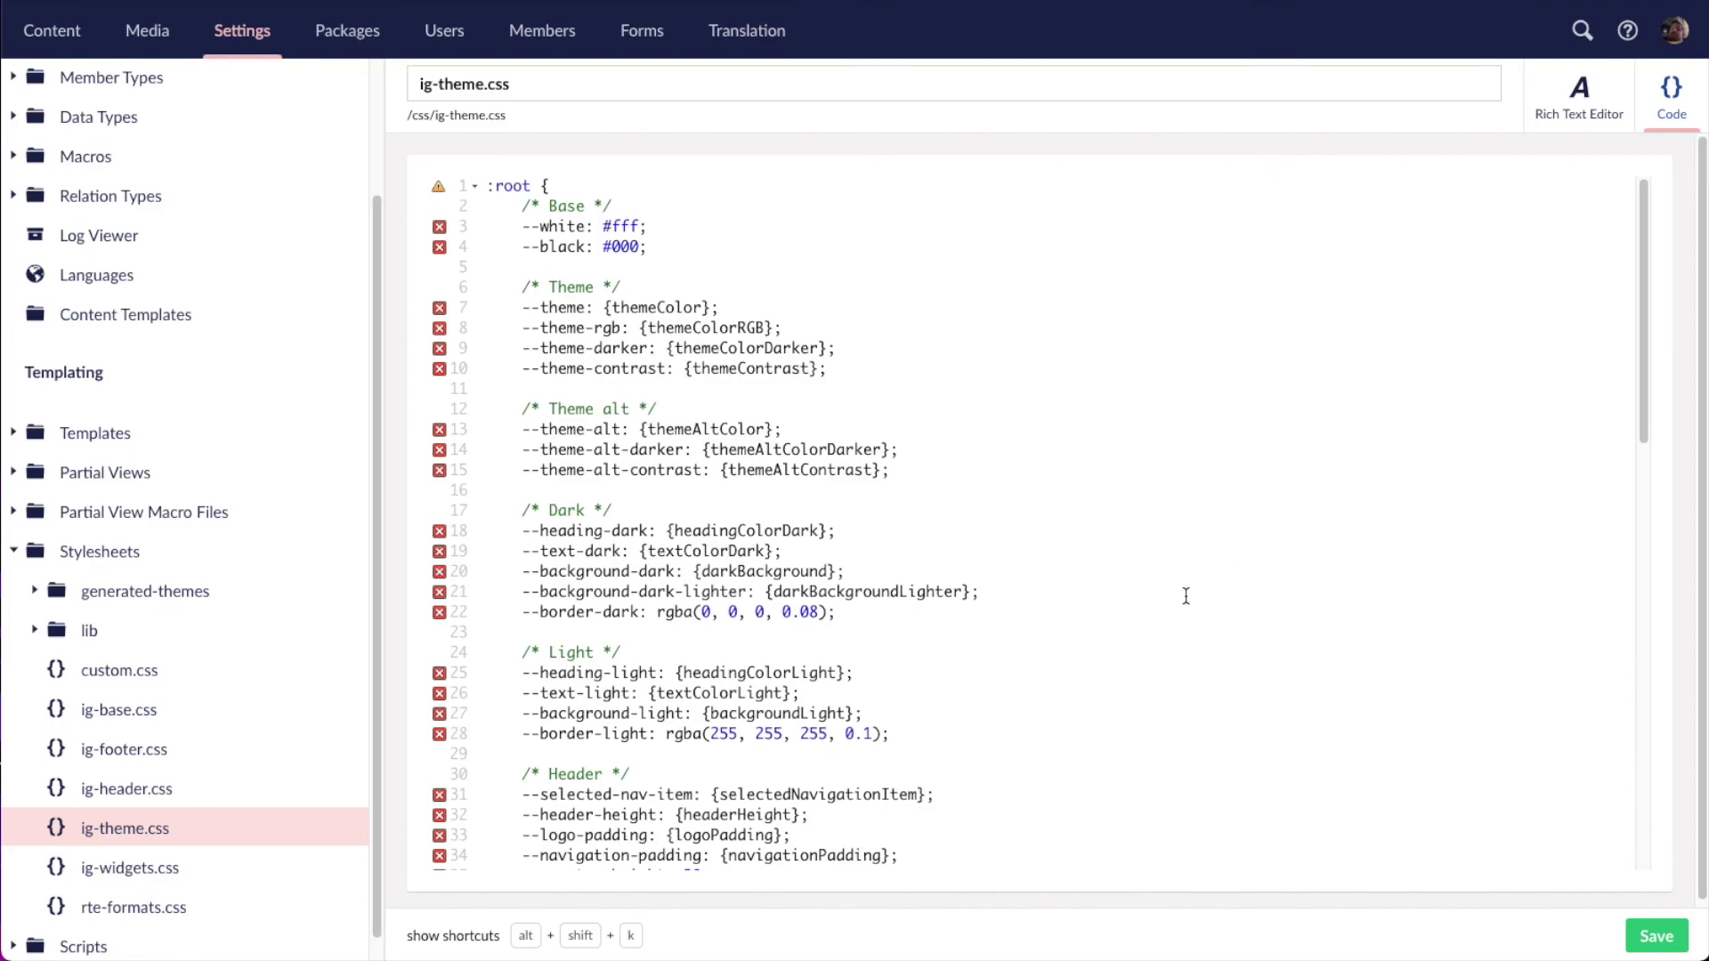
scroll(1189, 599, down, 5)
scroll(1193, 620, up, 5)
- Review the first generated-themes stylesheet's colour values, then return to Content
click(36, 595)
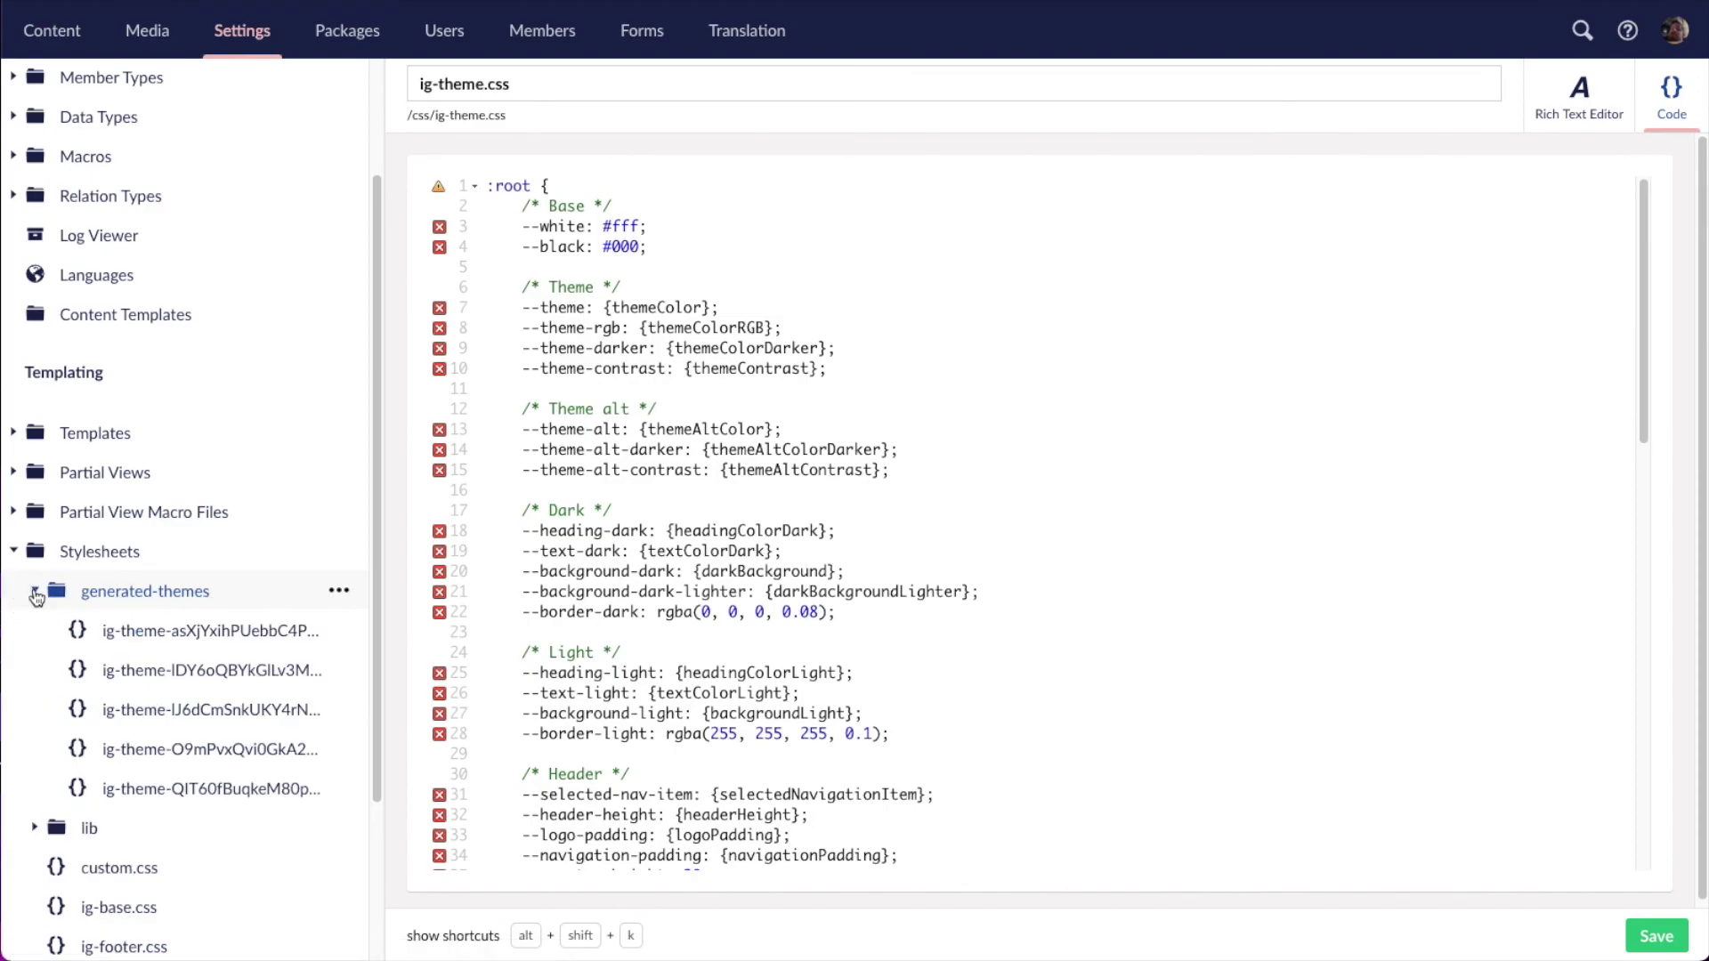
click(171, 634)
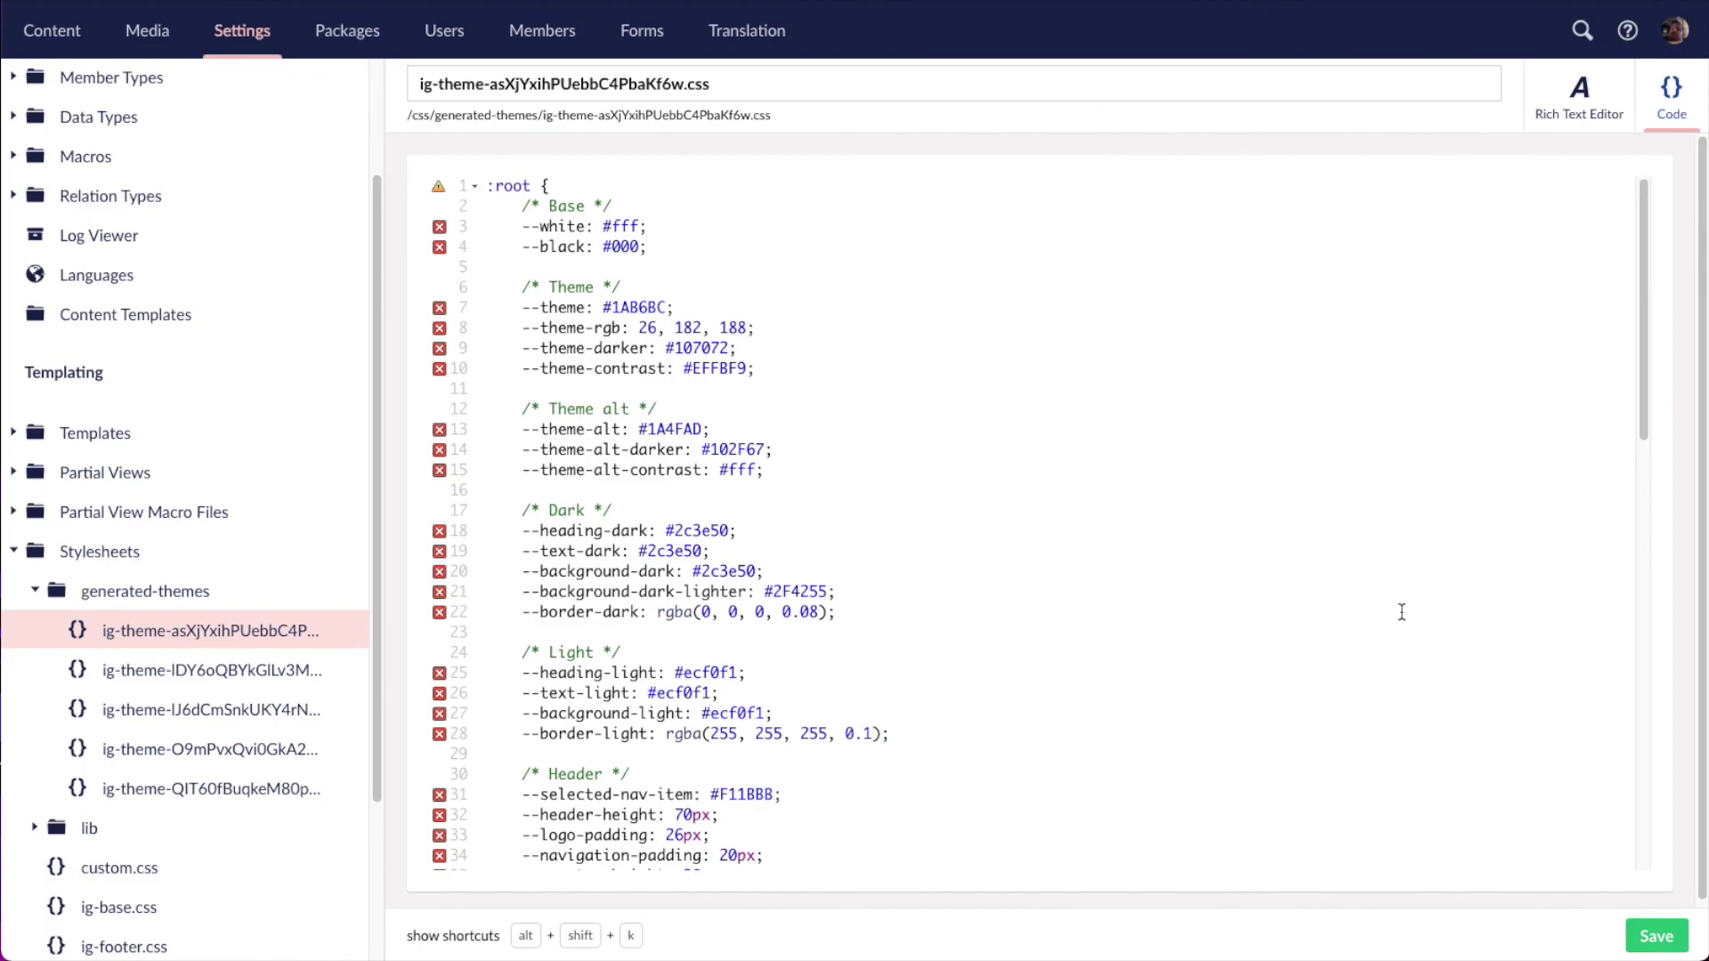
scroll(1402, 612, down, 4)
scroll(1402, 612, up, 4)
click(1239, 388)
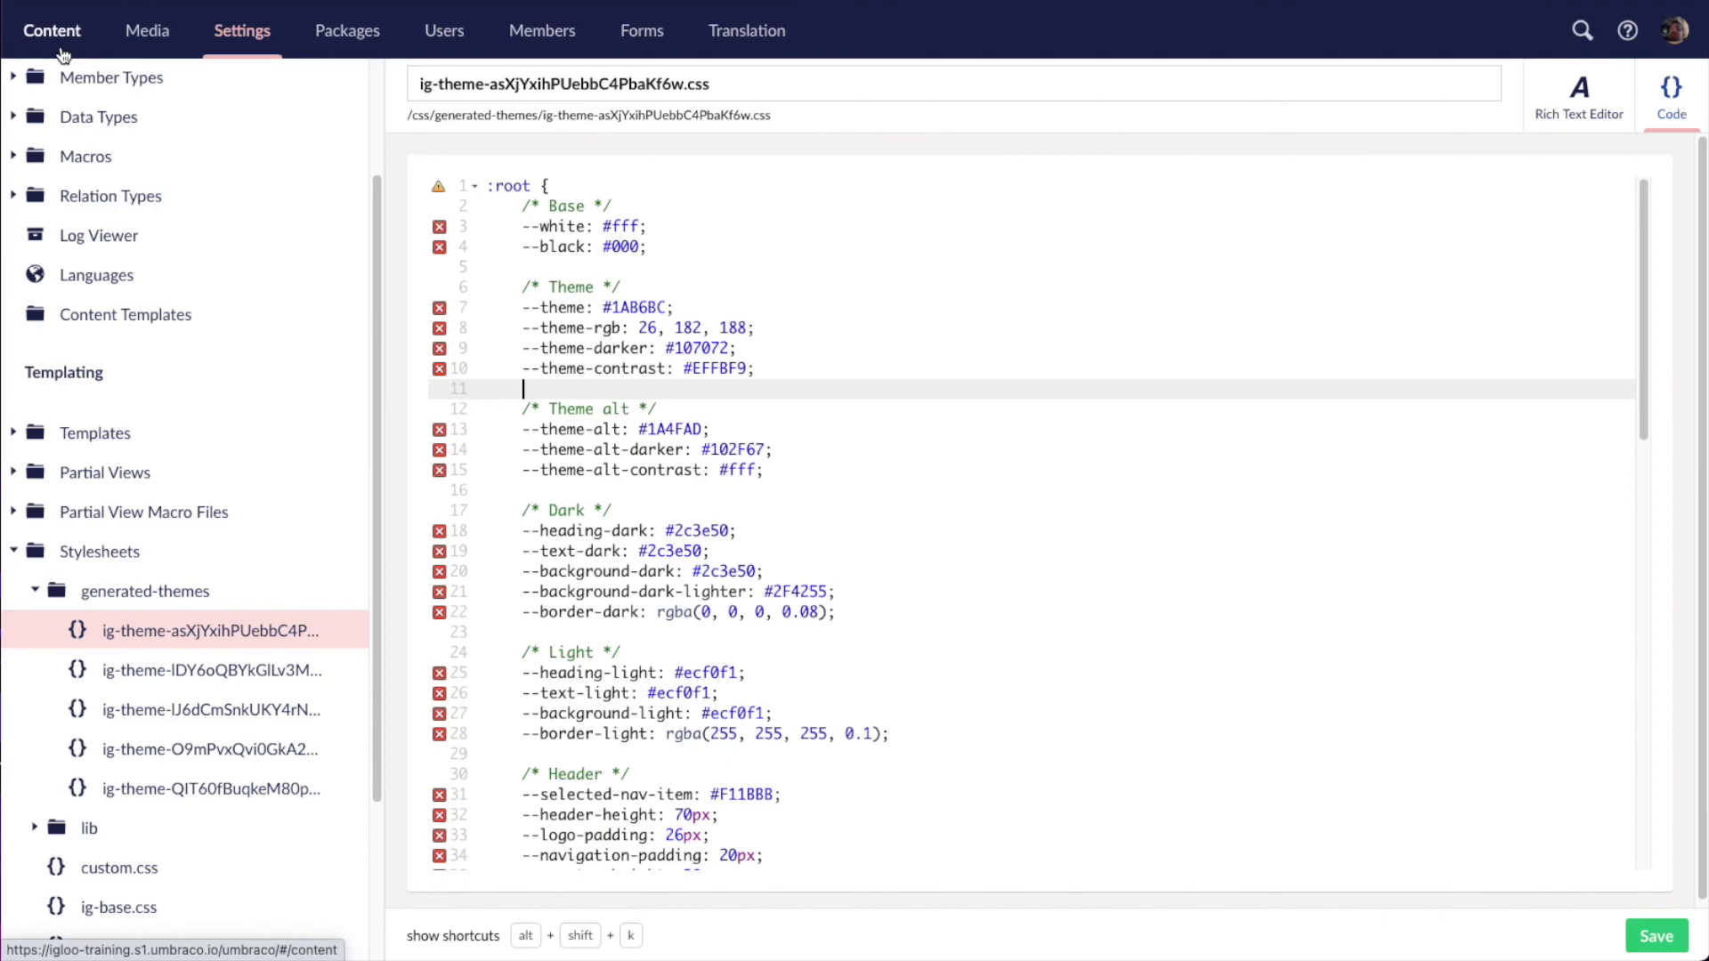
click(53, 32)
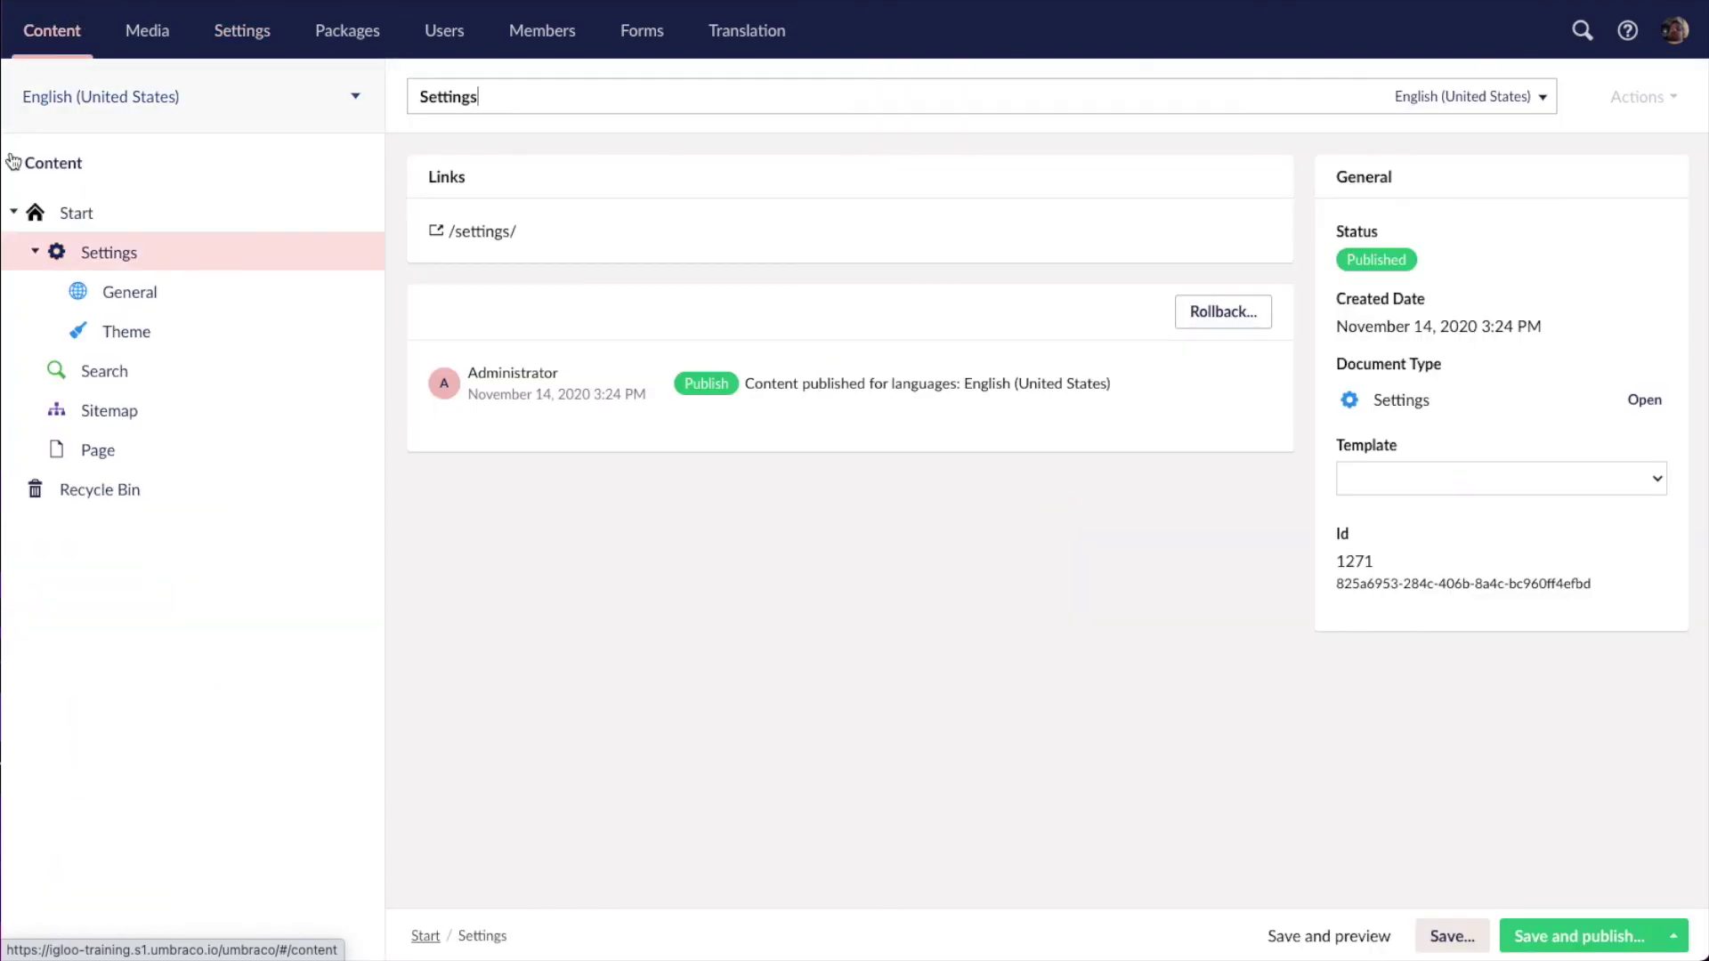